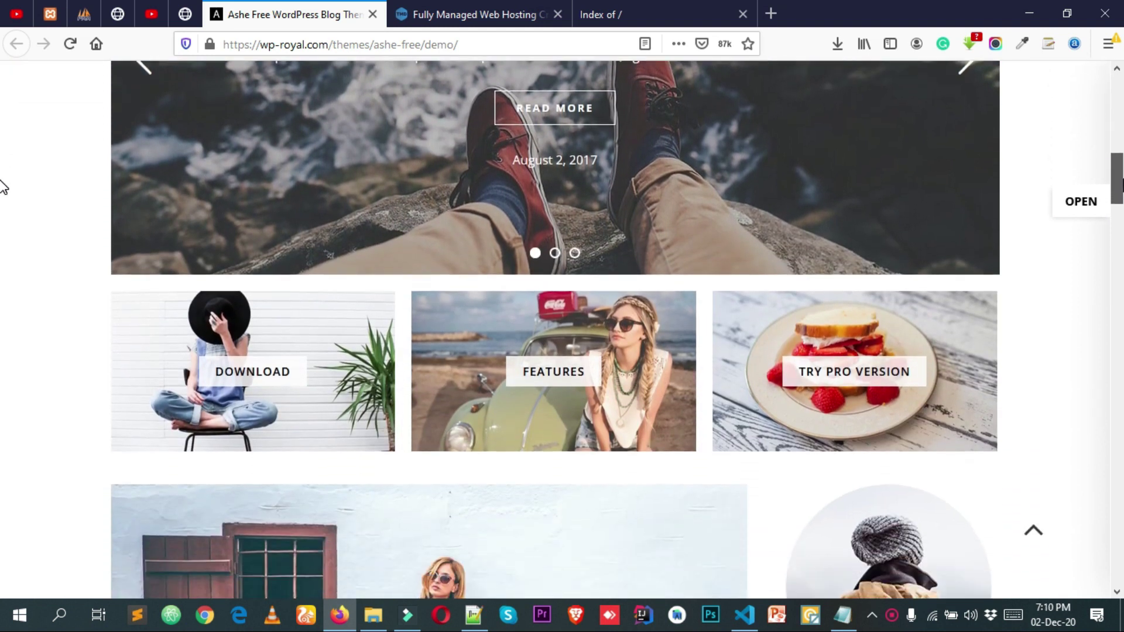
# - Scroll down through the demo page, then return to its top
pyautogui.scroll(-8, 2, 210)
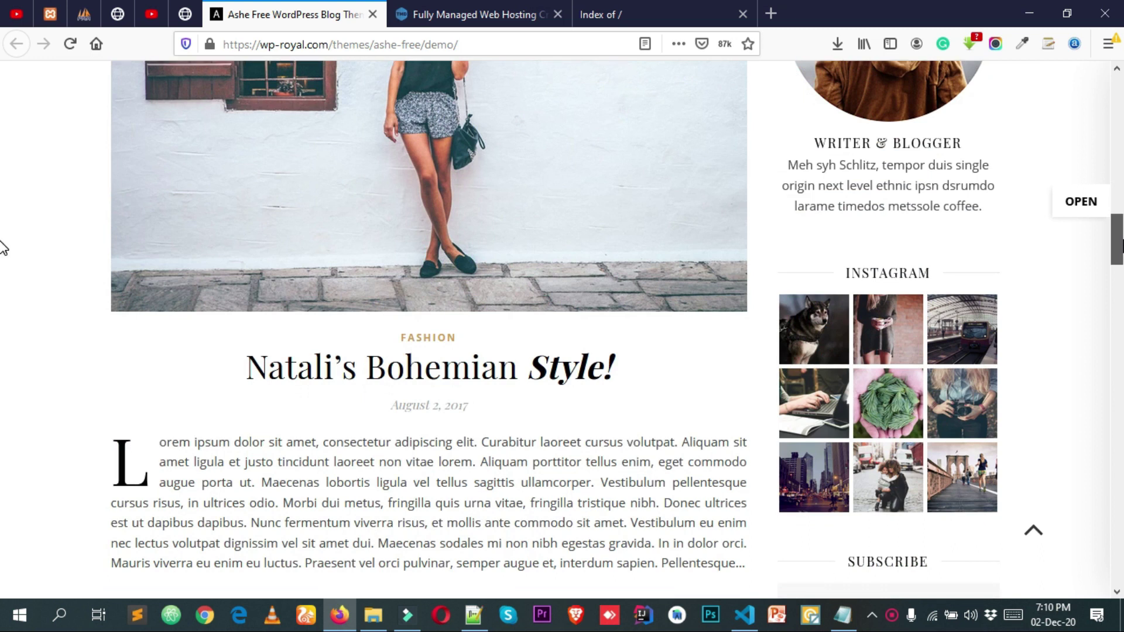
pyautogui.scroll(-5, 2, 254)
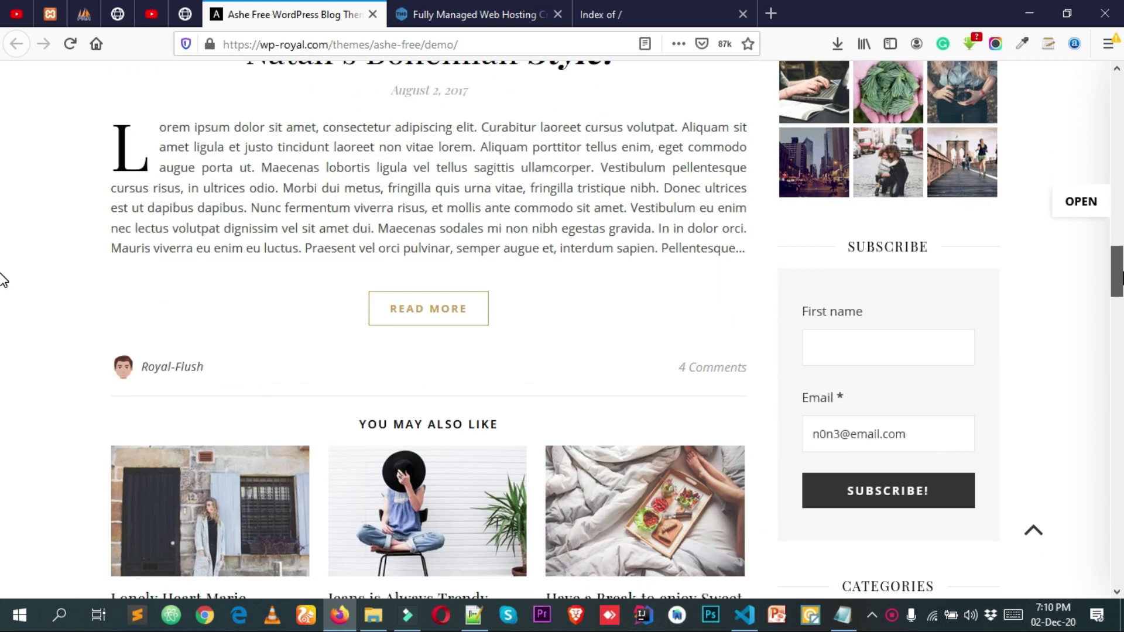
pyautogui.scroll(-1, 3, 281)
pyautogui.scroll(-6, 2, 333)
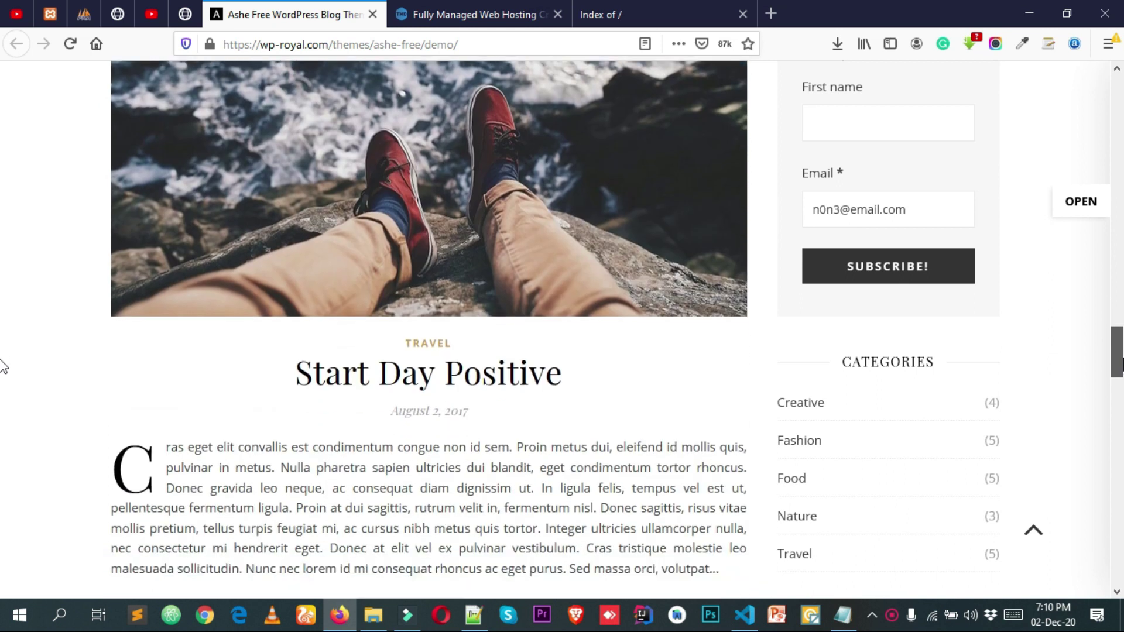
pyautogui.scroll(-14, 2, 367)
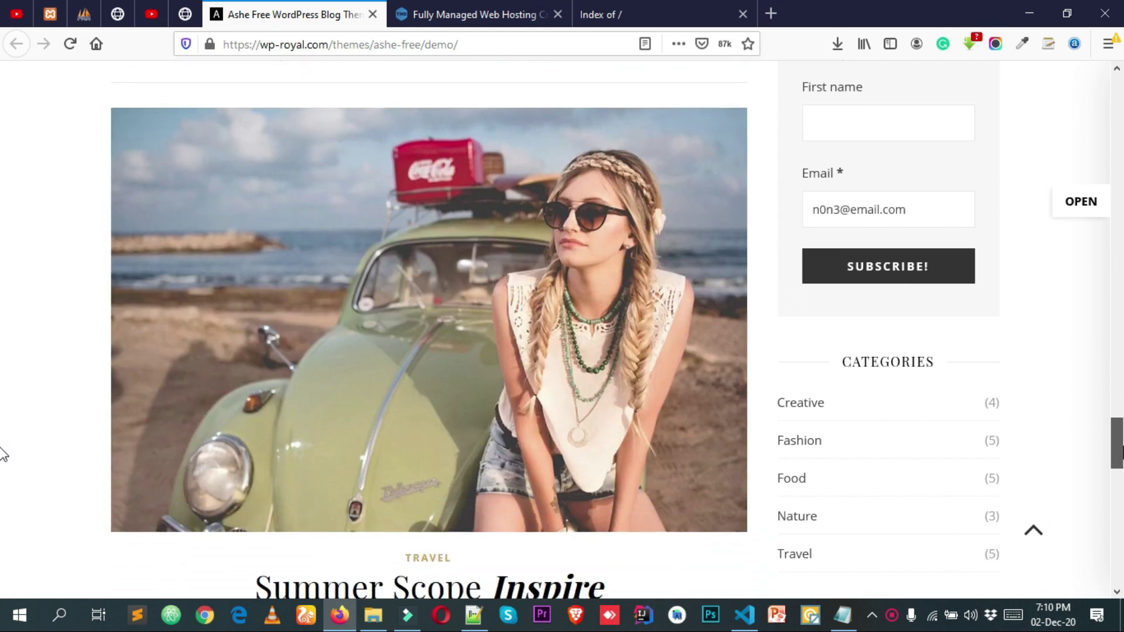
pyautogui.scroll(-13, 2, 454)
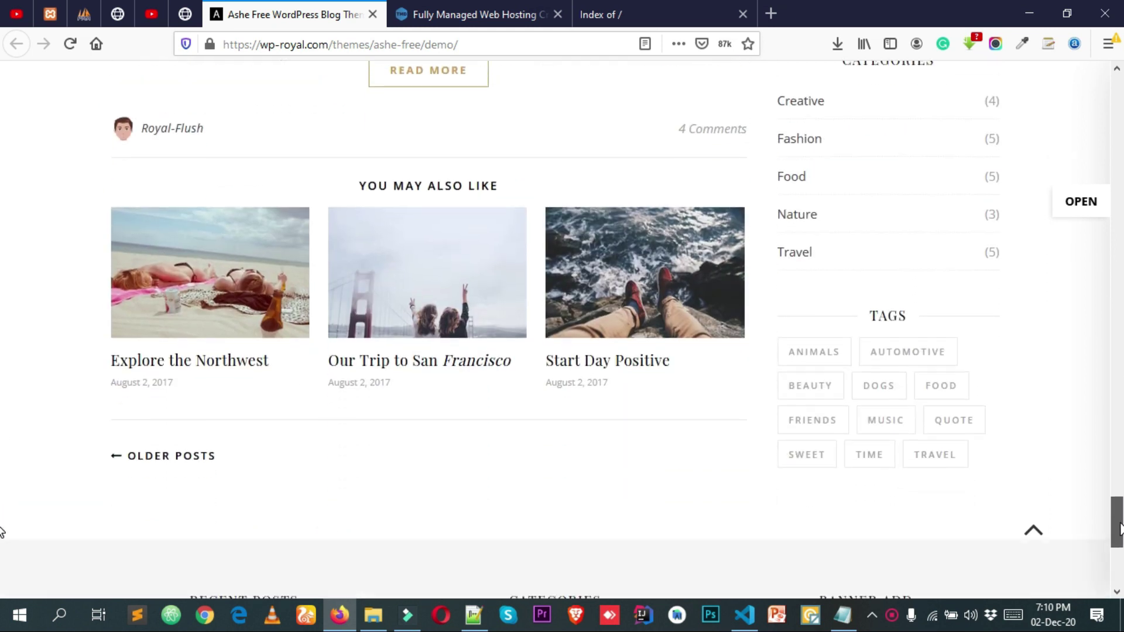
pyautogui.scroll(-6, 2, 531)
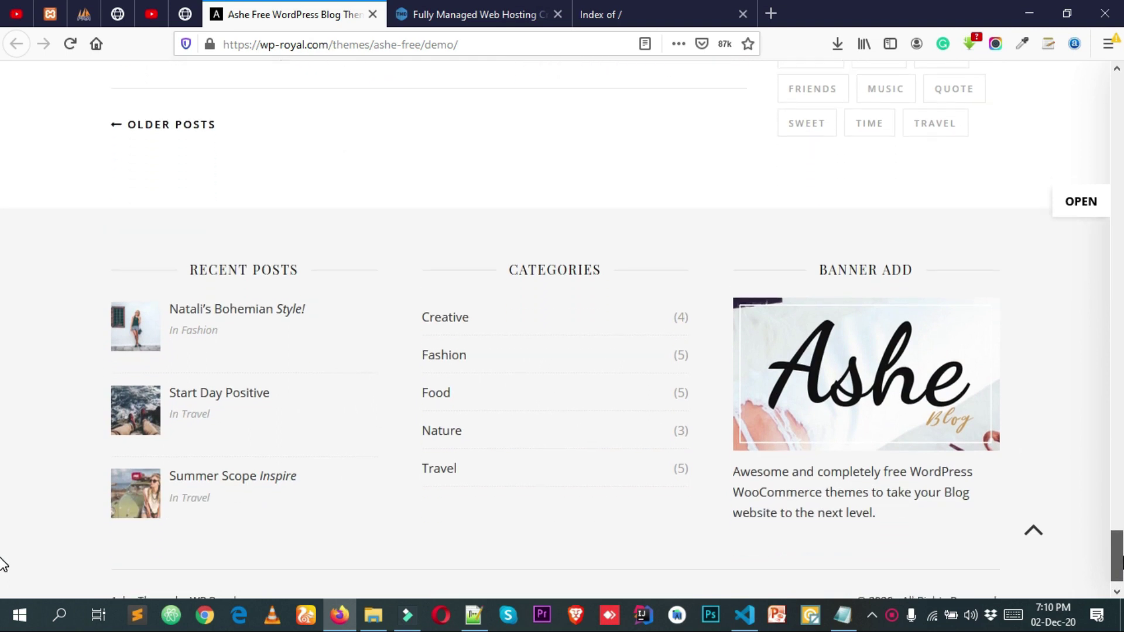
pyautogui.scroll(-1, 3, 564)
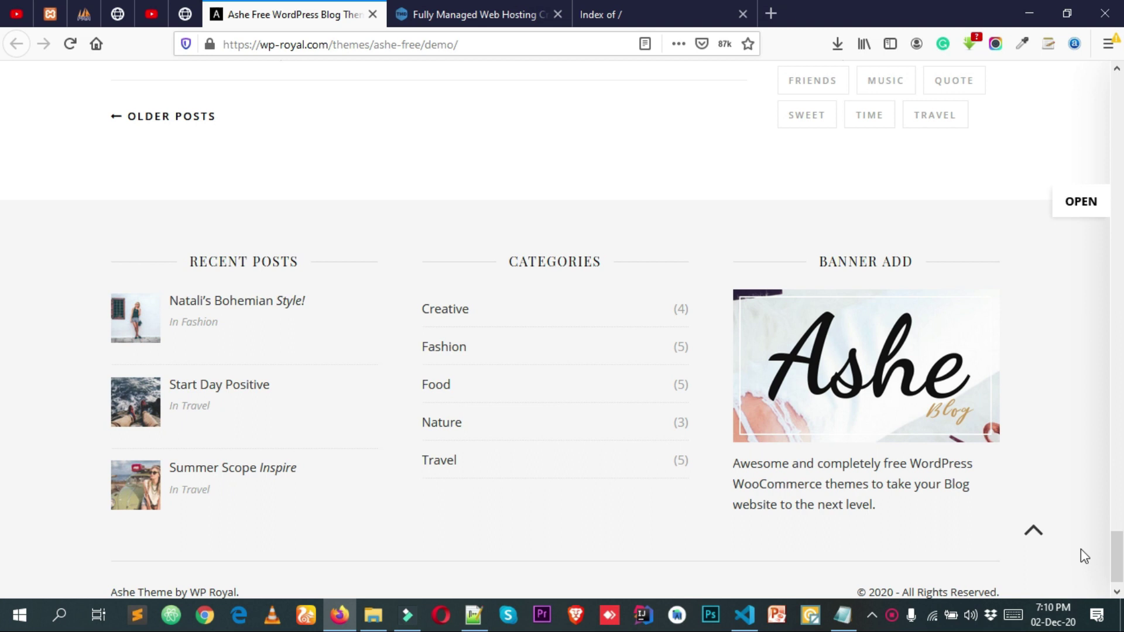
pyautogui.click(1032, 534)
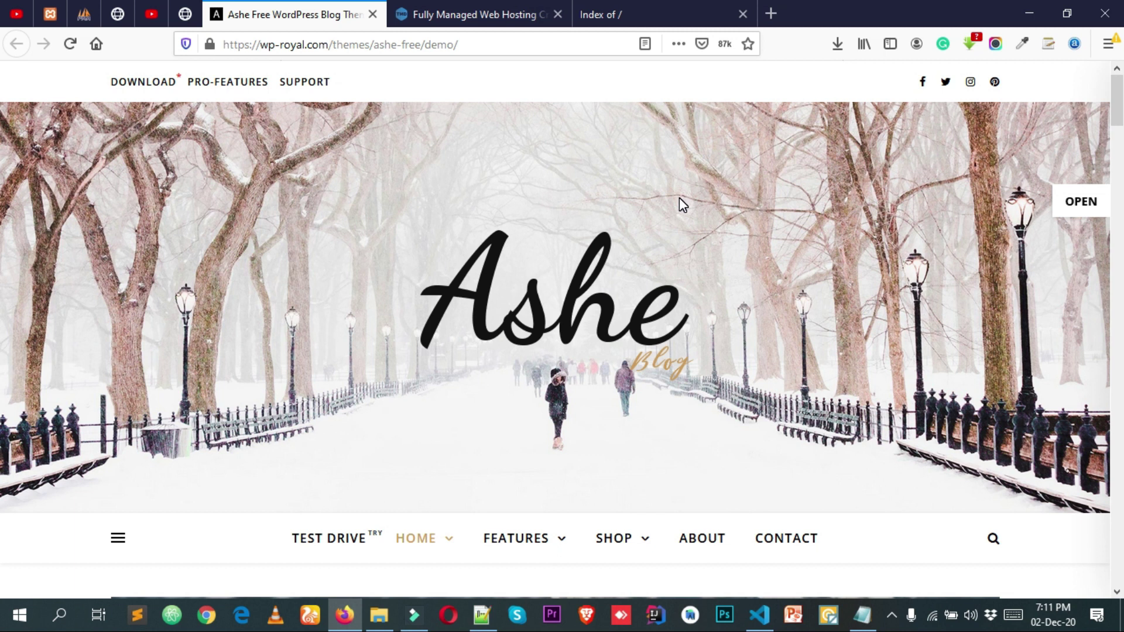
# - Look over the hosting plan pricing cards on the TMDHosting website
pyautogui.click(468, 14)
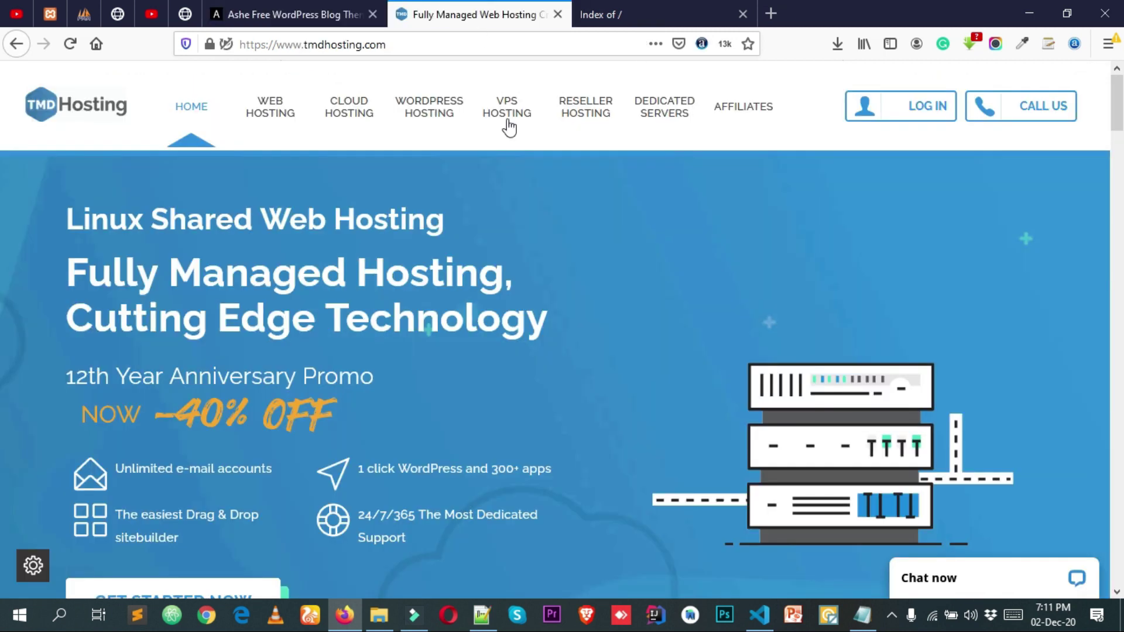
pyautogui.scroll(-4, 473, 206)
pyautogui.scroll(4, 409, 309)
pyautogui.scroll(-3, 3, 149)
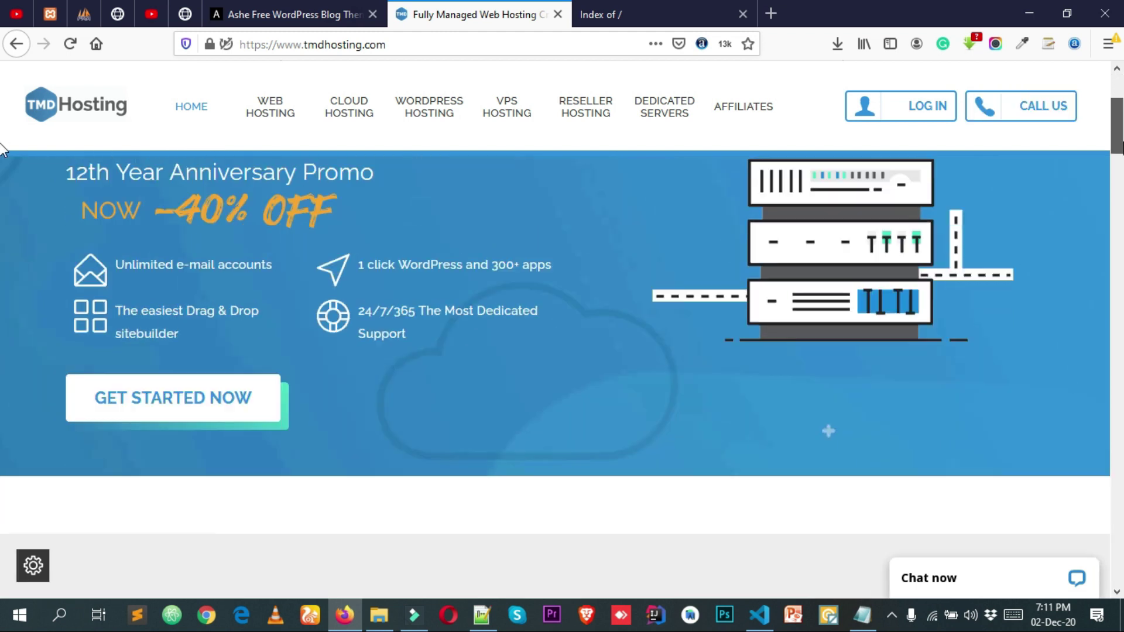
pyautogui.scroll(-7, 3, 176)
pyautogui.scroll(3, 650, 280)
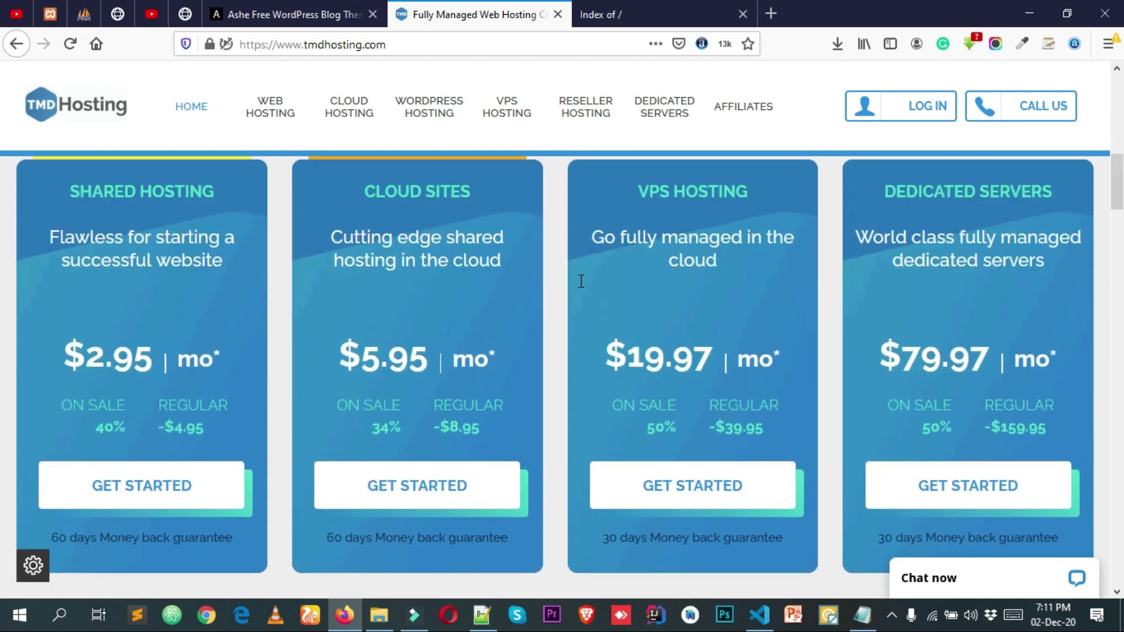
pyautogui.scroll(2, 581, 281)
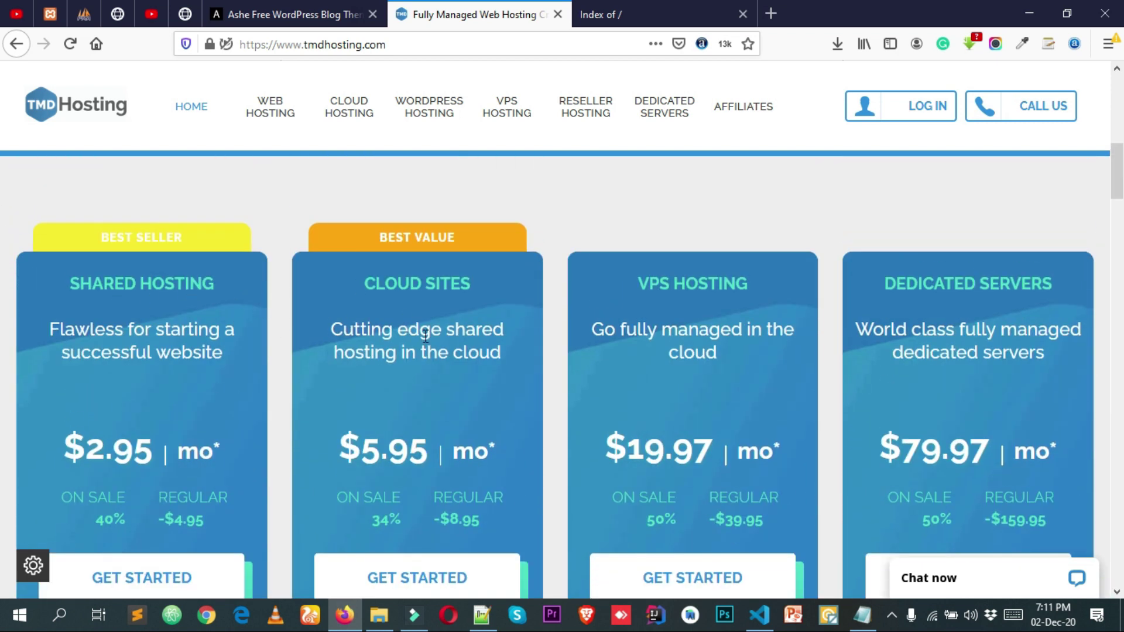
pyautogui.scroll(-2, 325, 325)
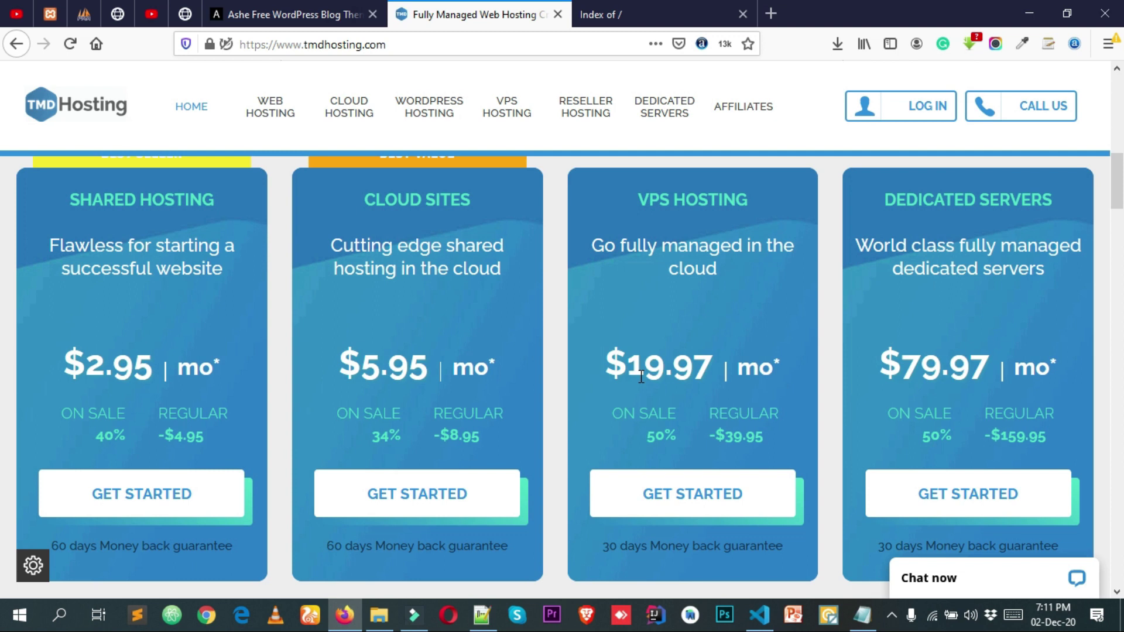
# - Bring up the wordpressfreebies.online tab with its empty Index of / listing and select its address
pyautogui.click(612, 10)
pyautogui.moveTo(437, 45); pyautogui.dragTo(231, 42)
pyautogui.click(166, 205)
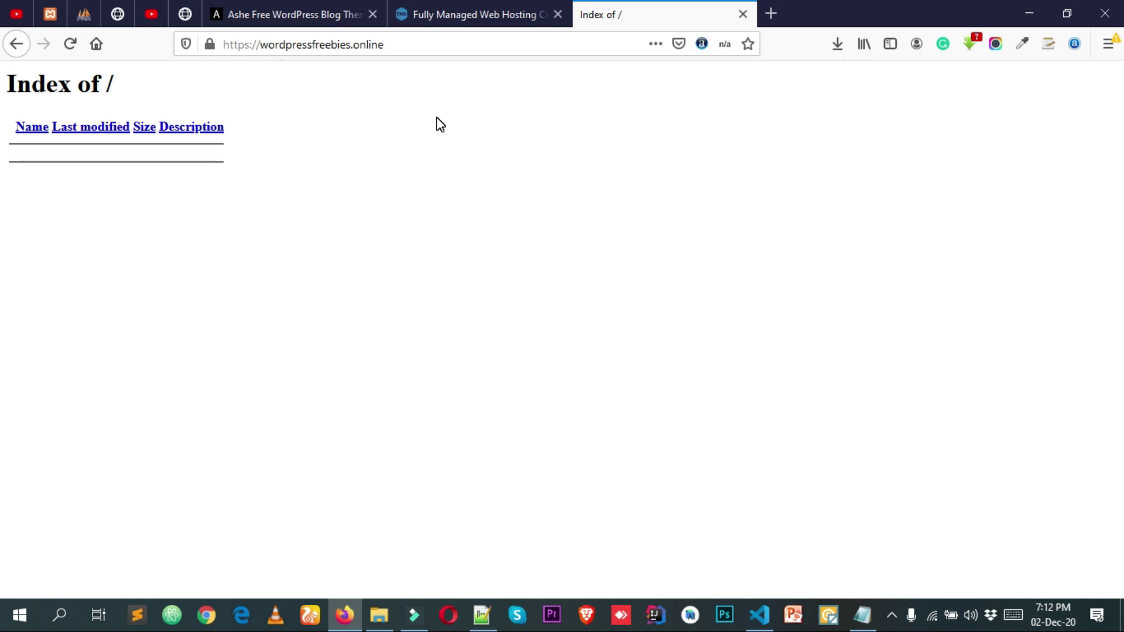
pyautogui.click(457, 12)
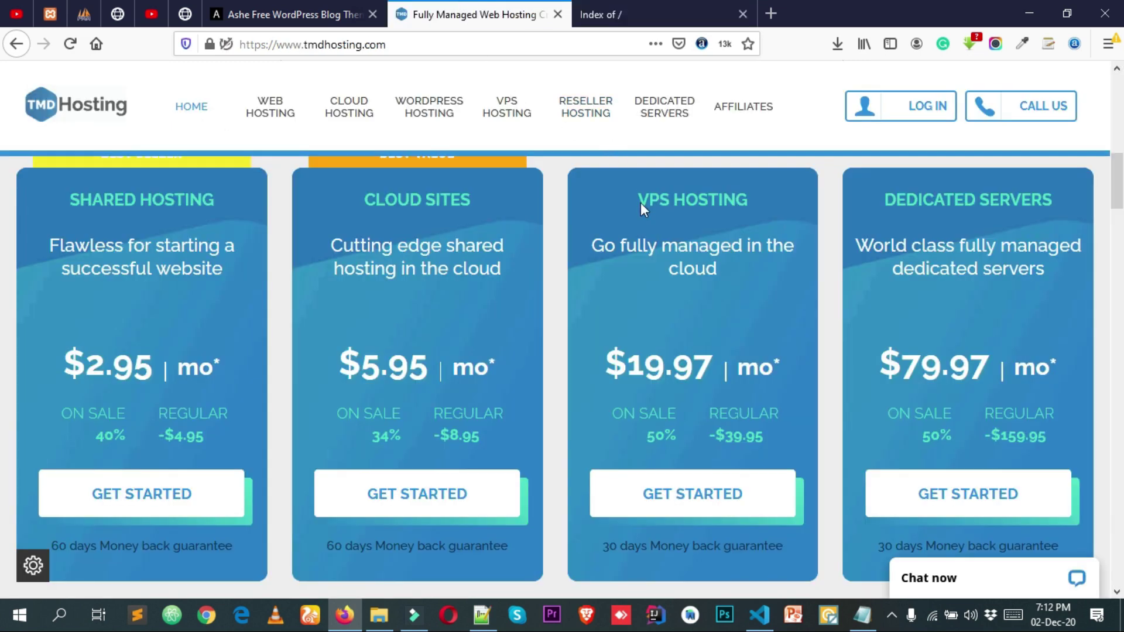
pyautogui.scroll(5, 658, 173)
pyautogui.scroll(4, 554, 218)
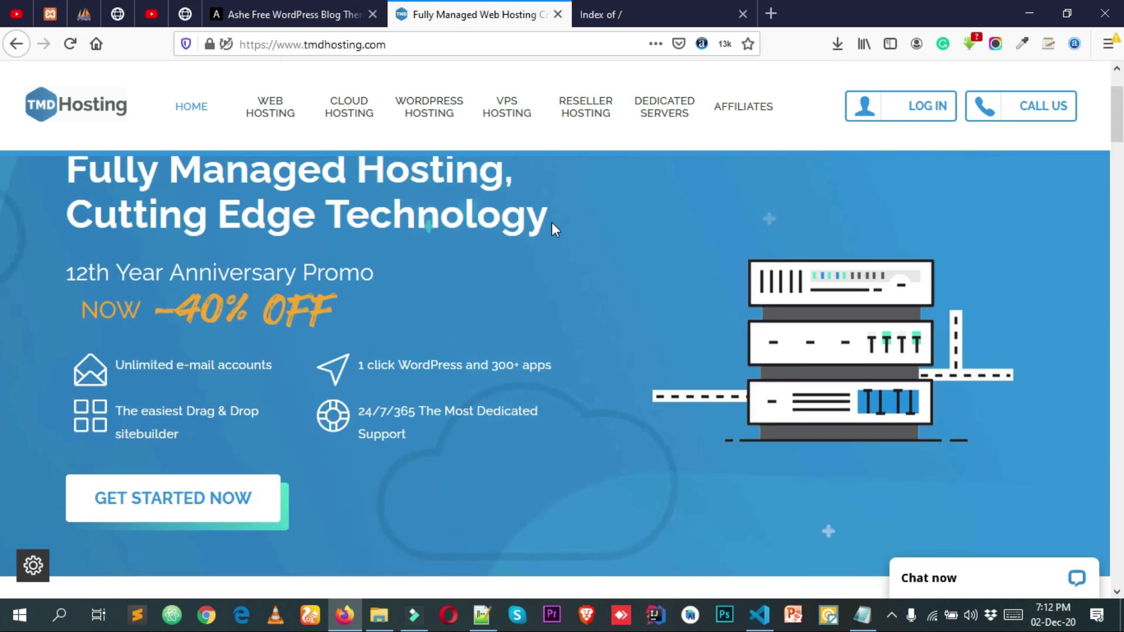
pyautogui.click(651, 6)
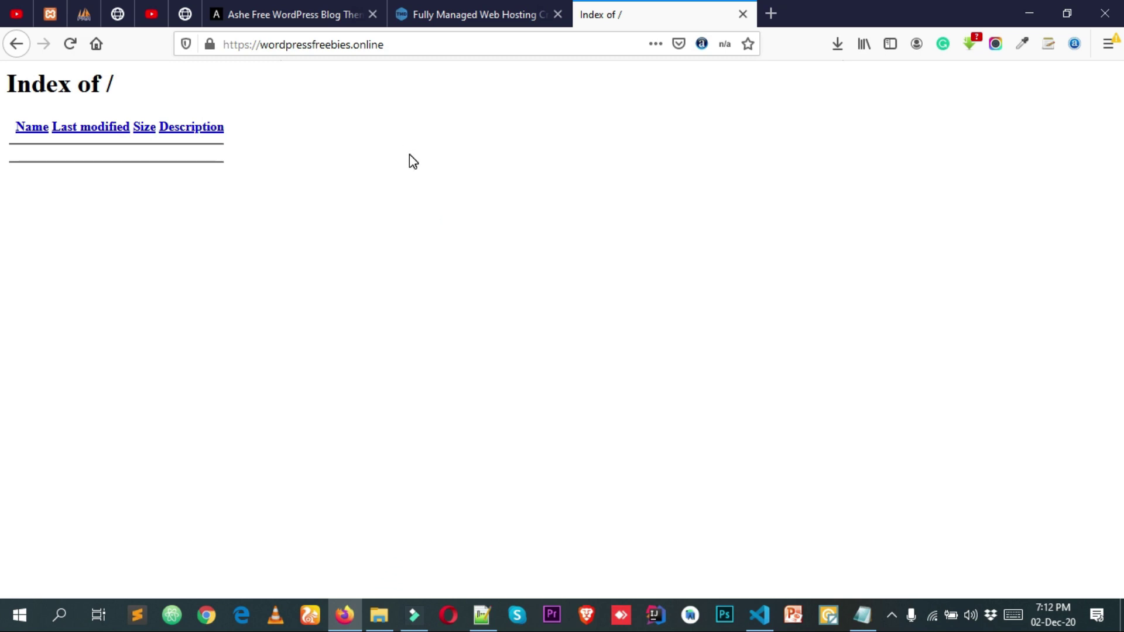
# - Append /cpanel to the wordpressfreebies.online address to reach the cPanel login
pyautogui.click(324, 48)
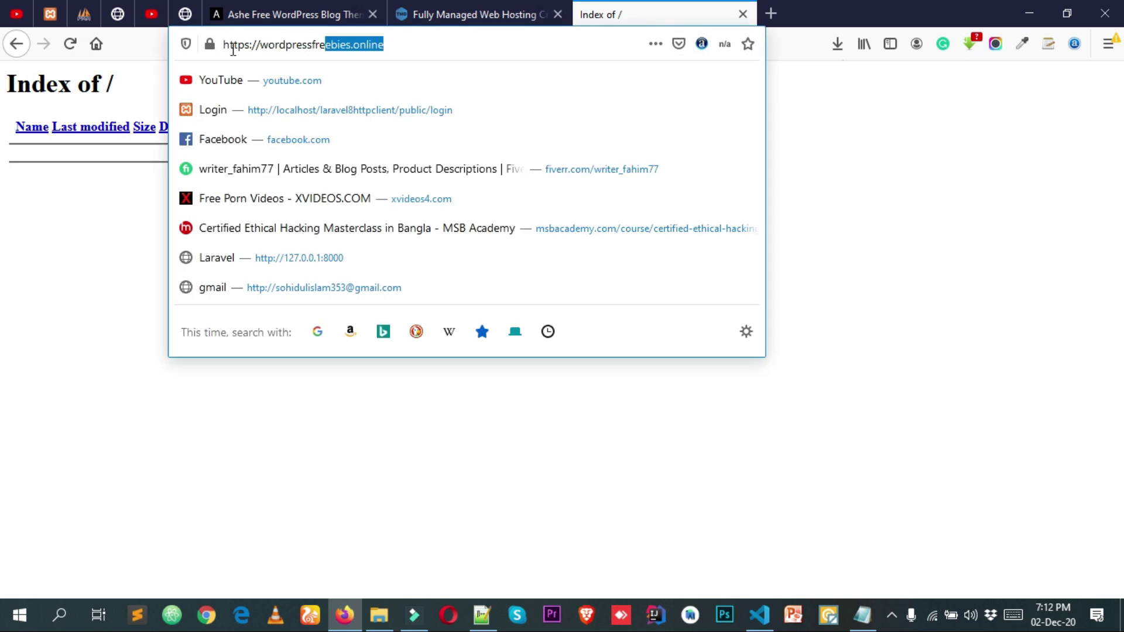
pyautogui.tripleClick(406, 37)
pyautogui.click(408, 39)
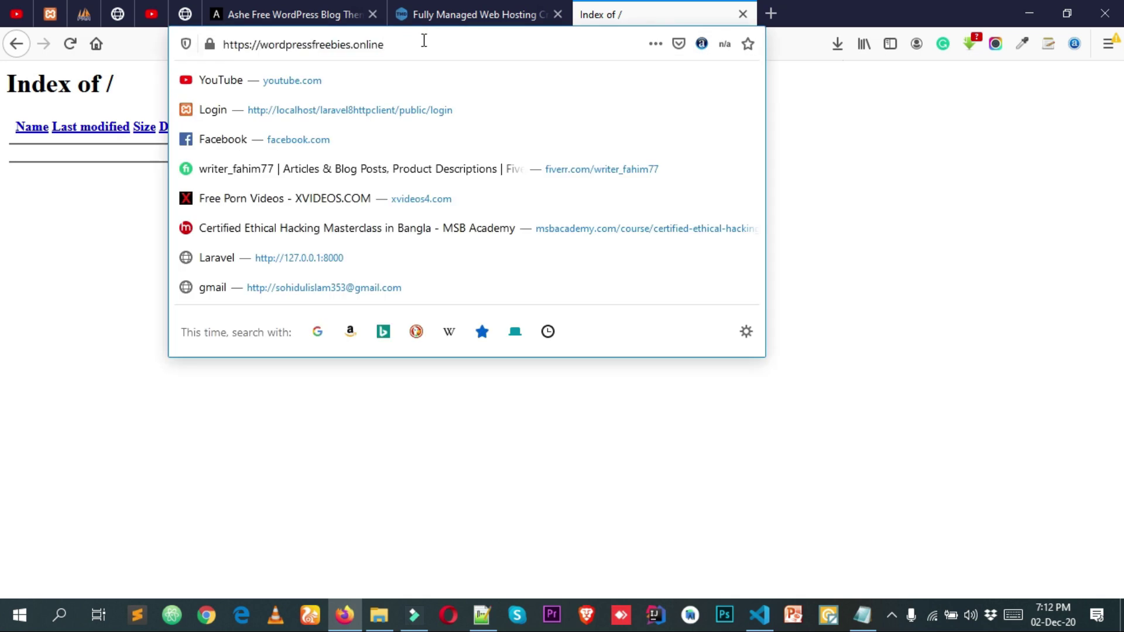
pyautogui.write('/cp')
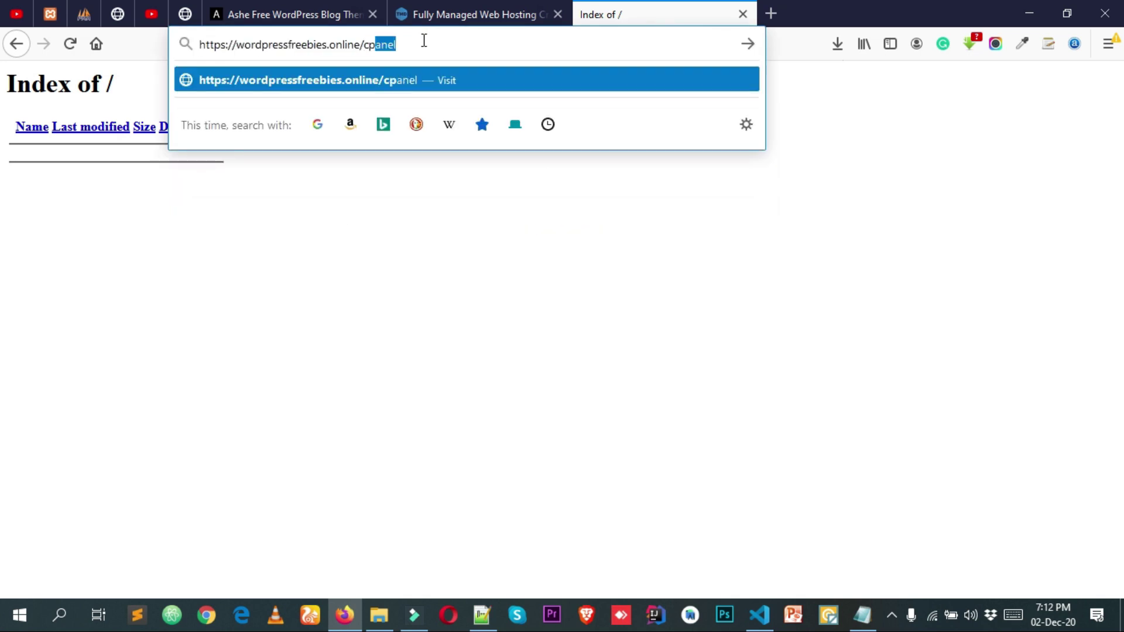
pyautogui.press('Return')
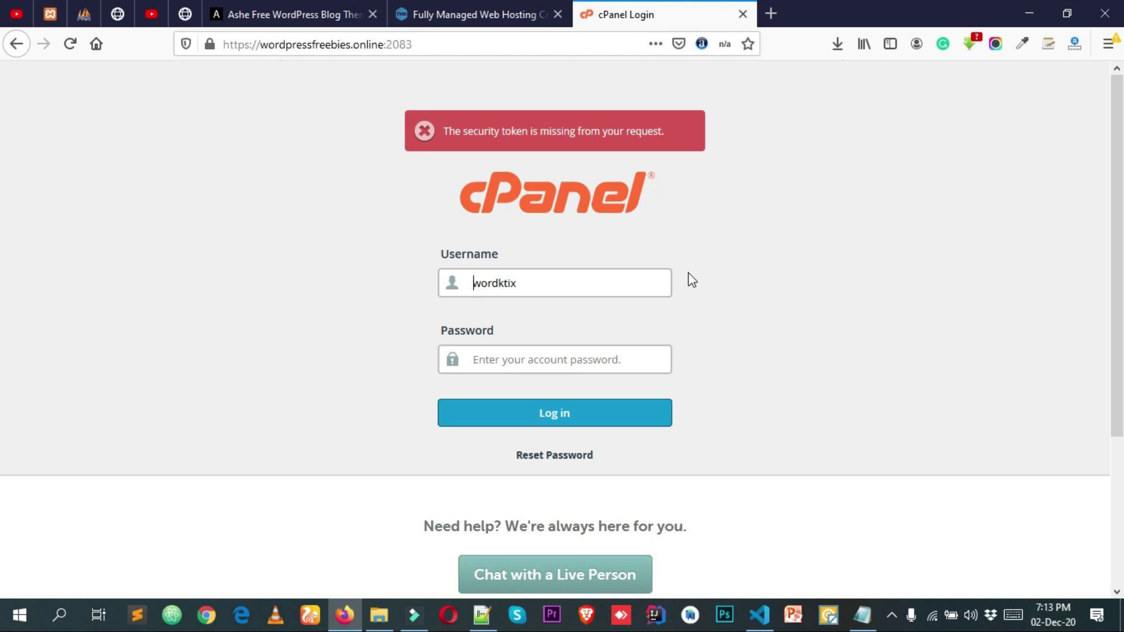
# - Log in to cPanel with the account username and password, declining Firefox's offer to save the login
pyautogui.doubleClick(593, 283)
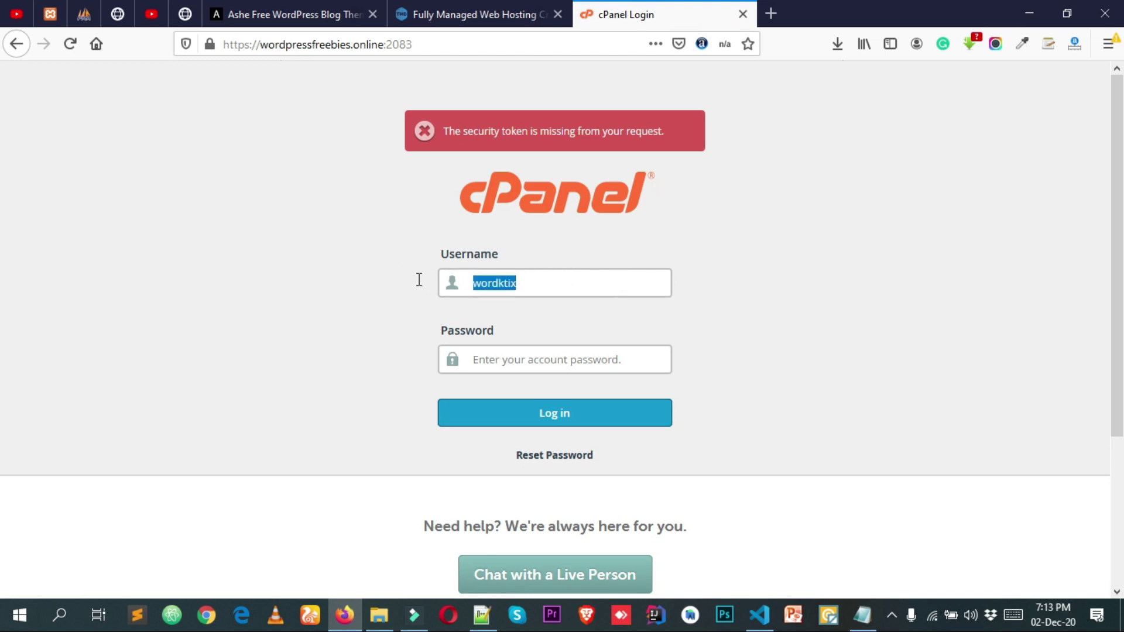
pyautogui.click(594, 364)
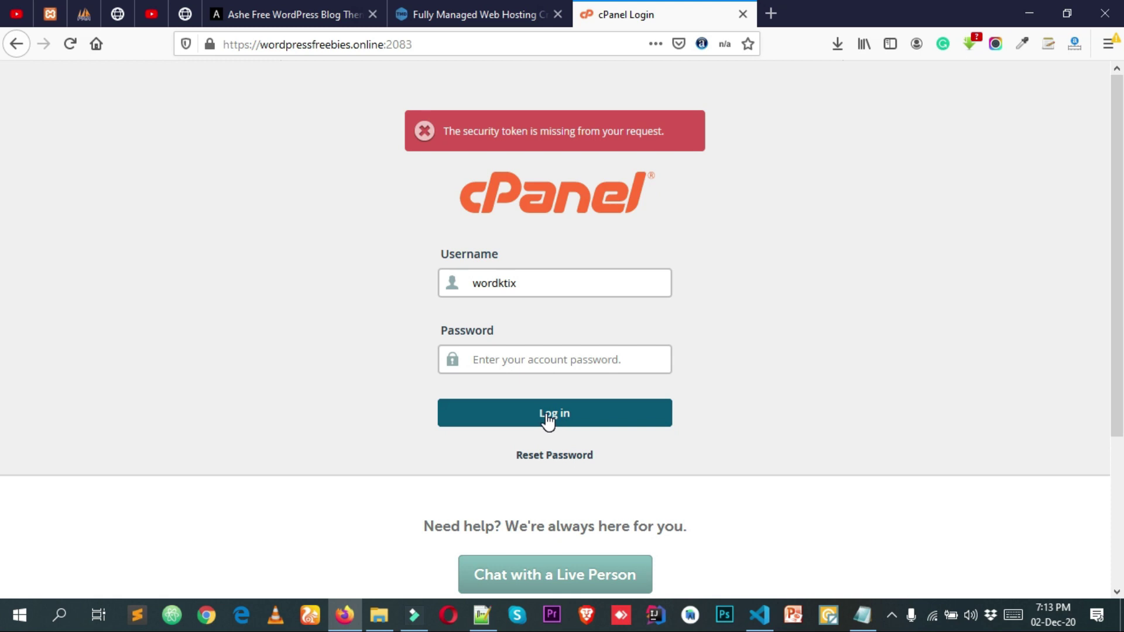
pyautogui.click(539, 285)
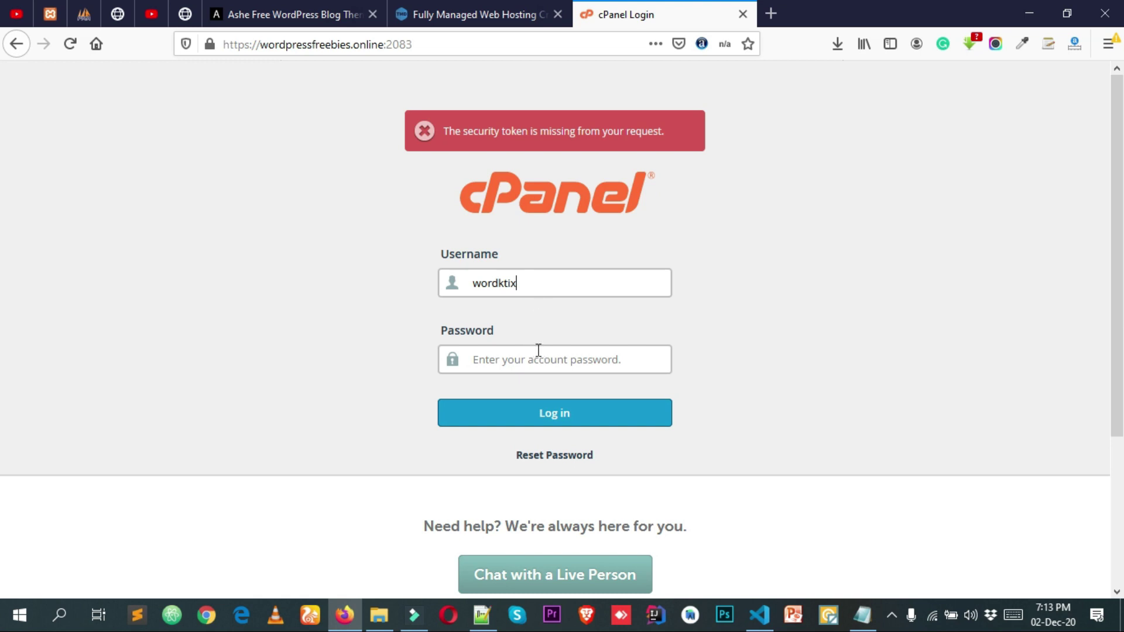
pyautogui.moveTo(547, 282); pyautogui.dragTo(402, 283)
pyautogui.click(409, 288)
pyautogui.hotkey('ctrl', 'v')
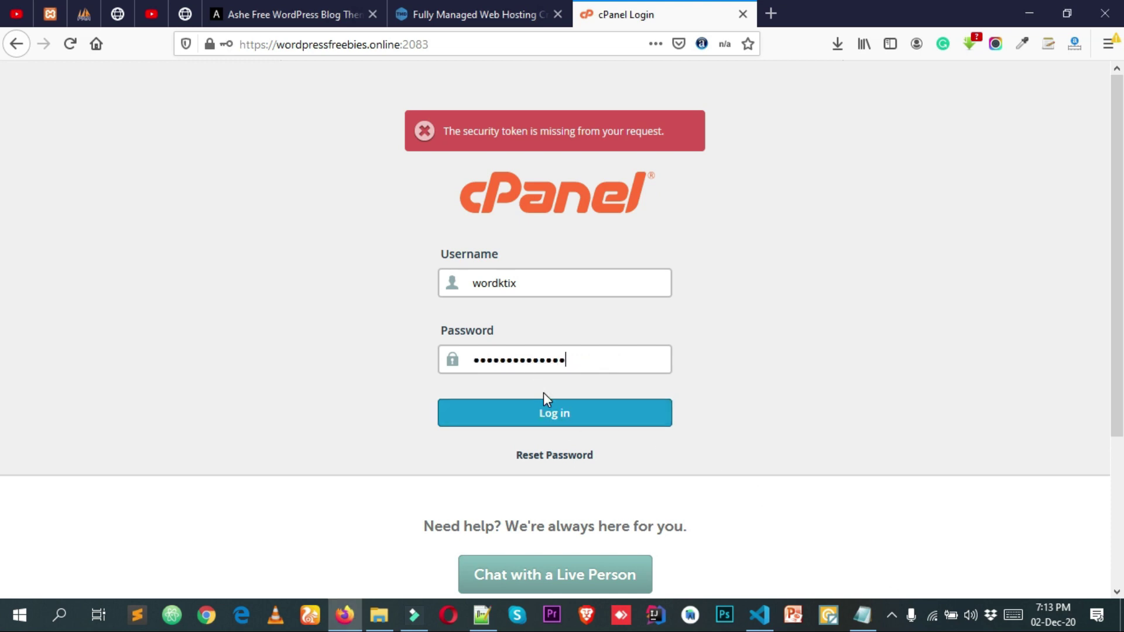
pyautogui.click(555, 413)
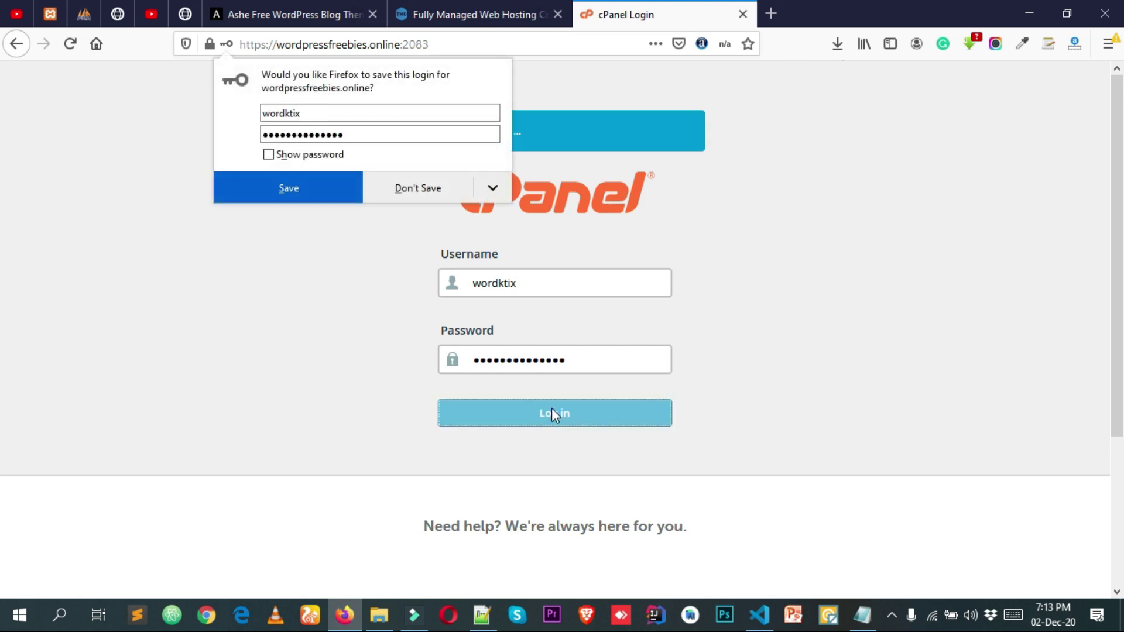
pyautogui.click(417, 191)
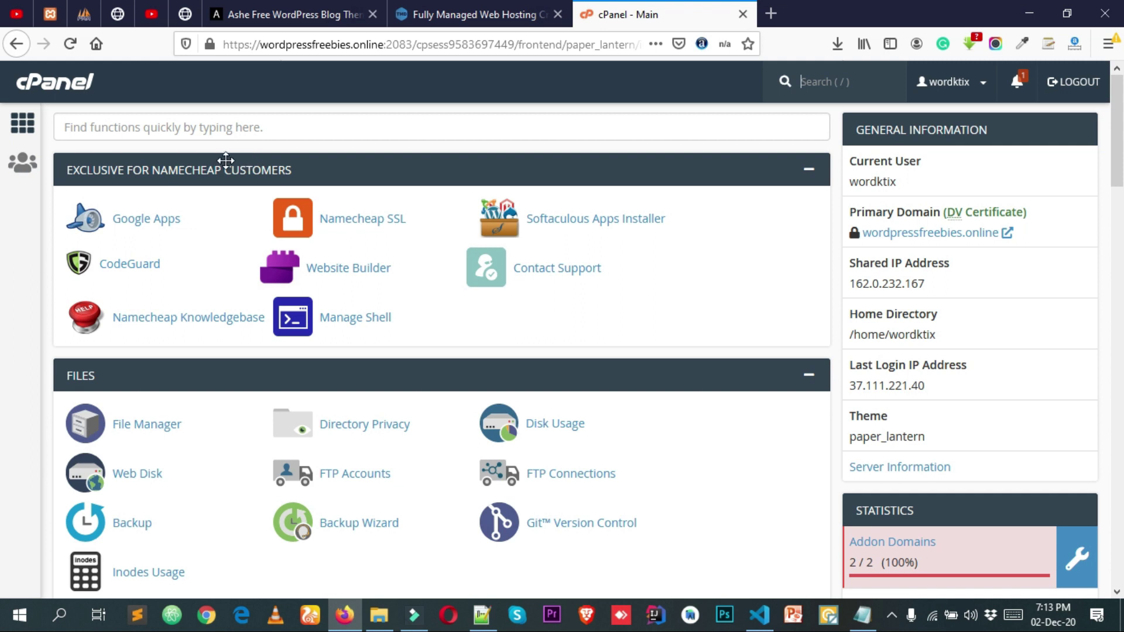
# - Search cPanel's functions for 'sof' and open the Softaculous Apps Installer
pyautogui.click(188, 129)
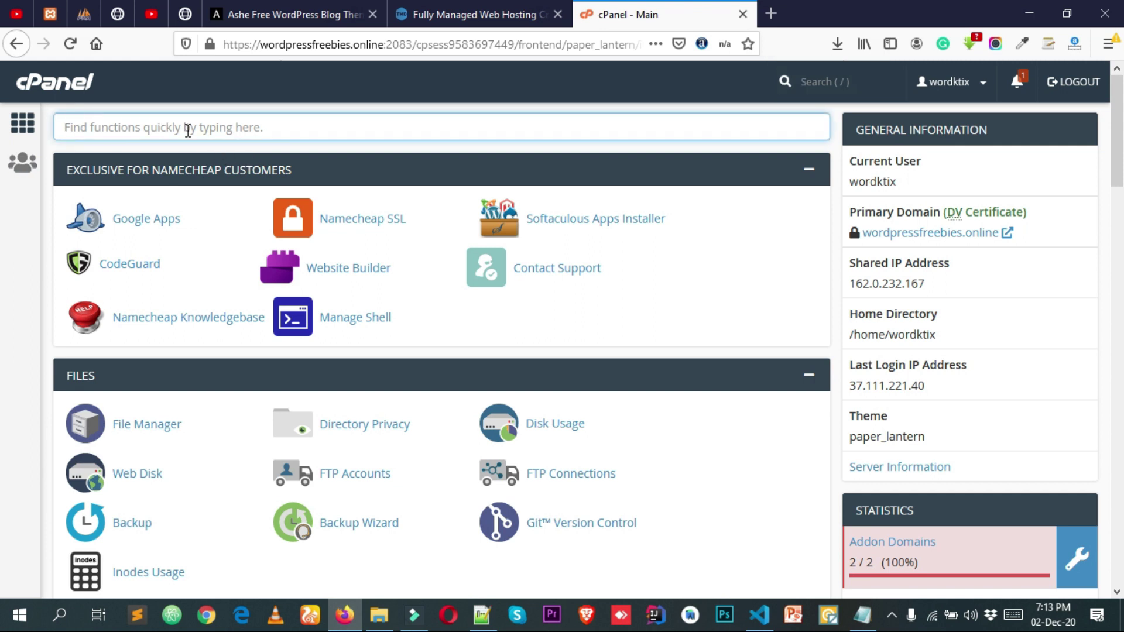
pyautogui.write('sof')
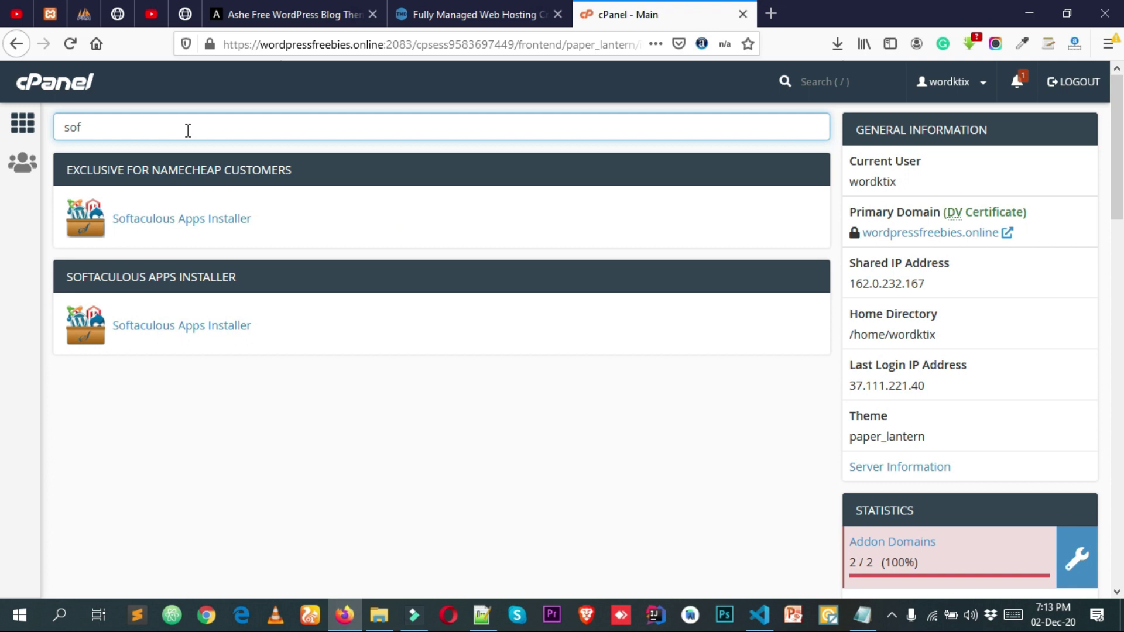
pyautogui.click(177, 221)
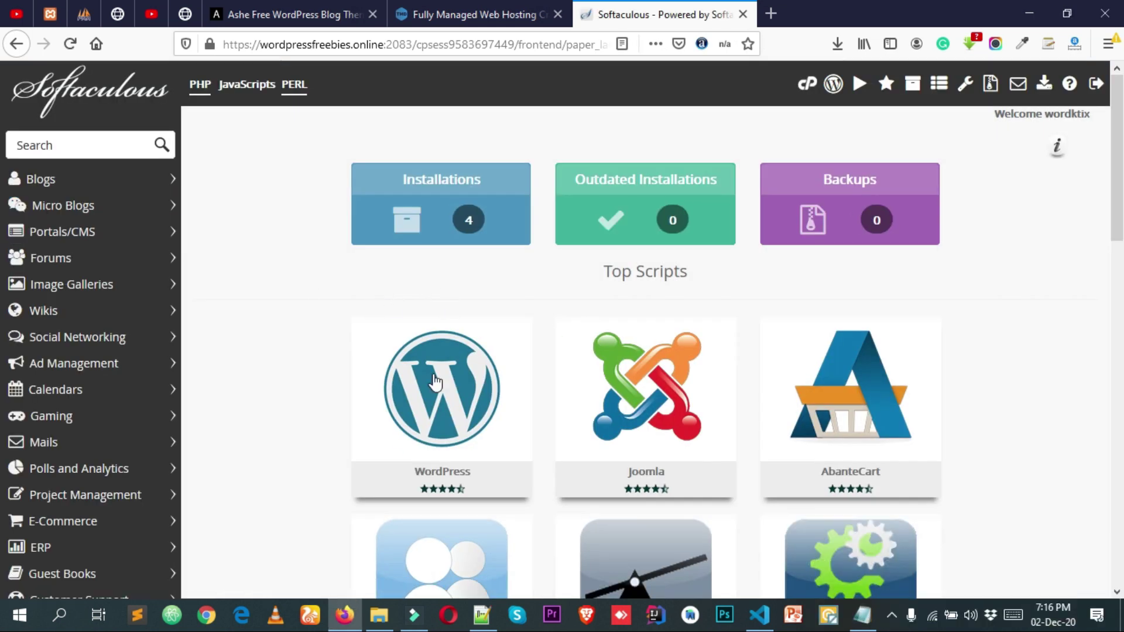
# - Pick WordPress in Softaculous and choose Install Now to reach its install form
pyautogui.moveTo(440, 419)
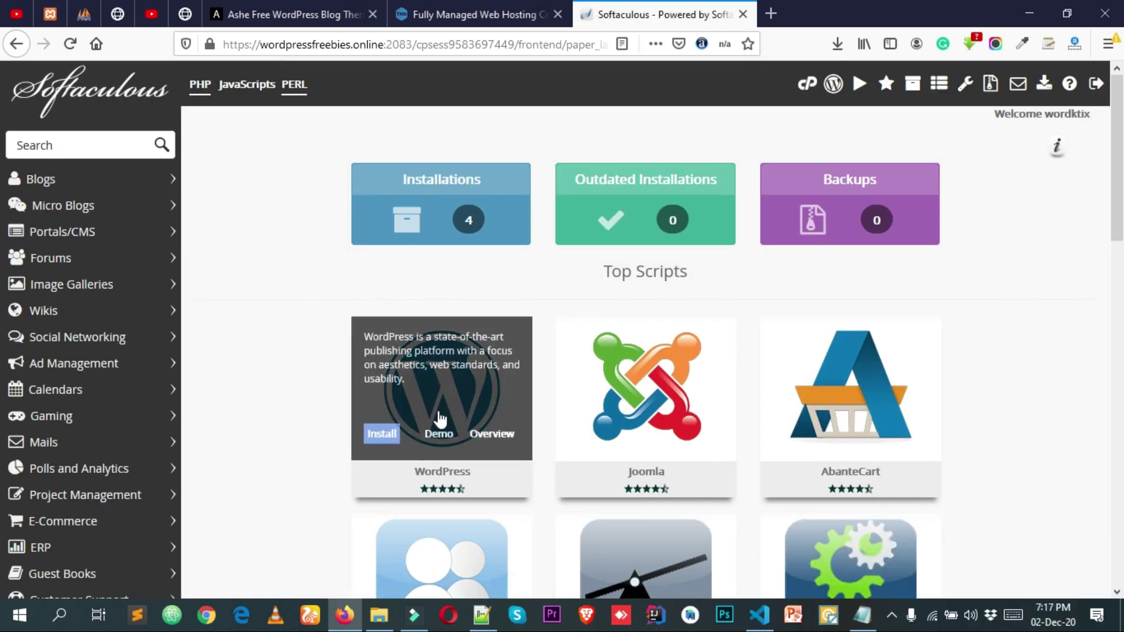
pyautogui.click(447, 377)
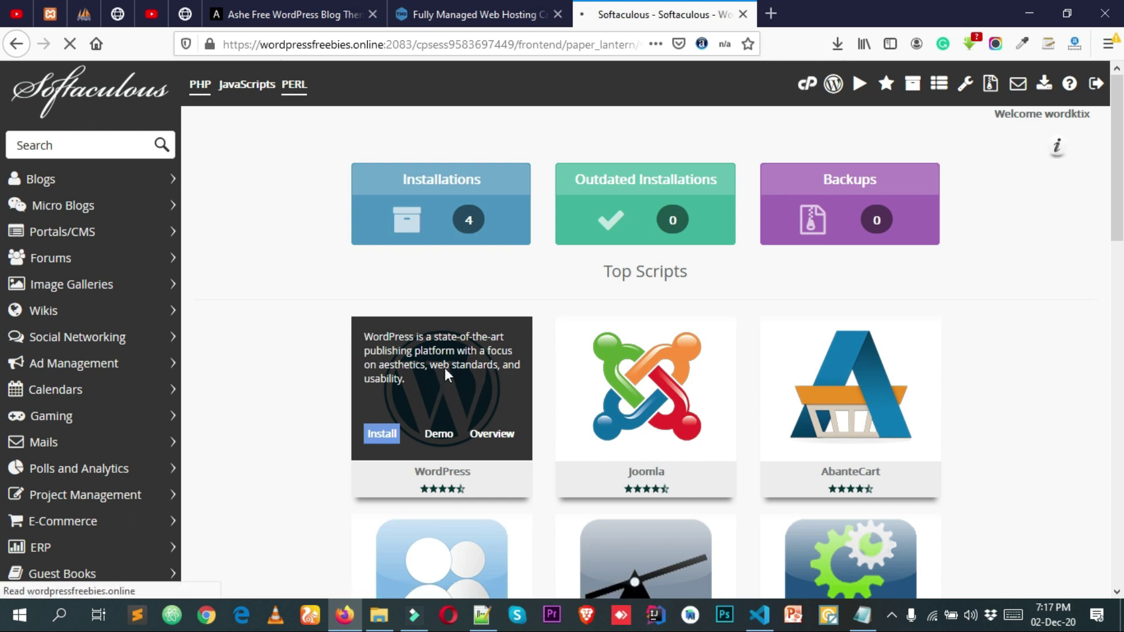
pyautogui.scroll(-2, 640, 318)
pyautogui.scroll(-1, 638, 312)
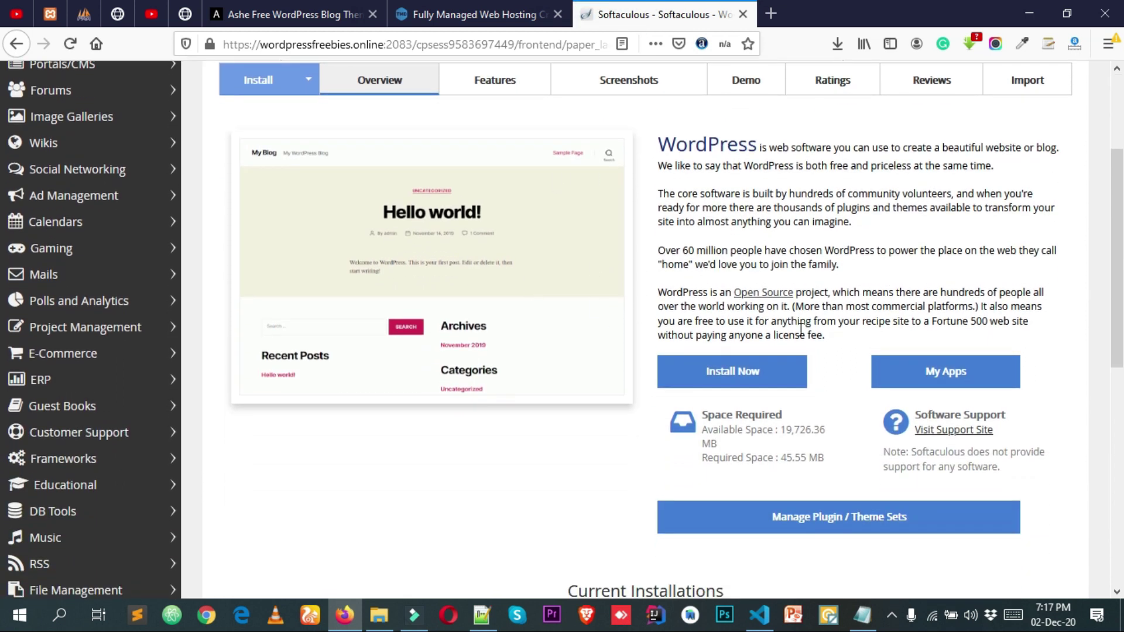
pyautogui.click(738, 374)
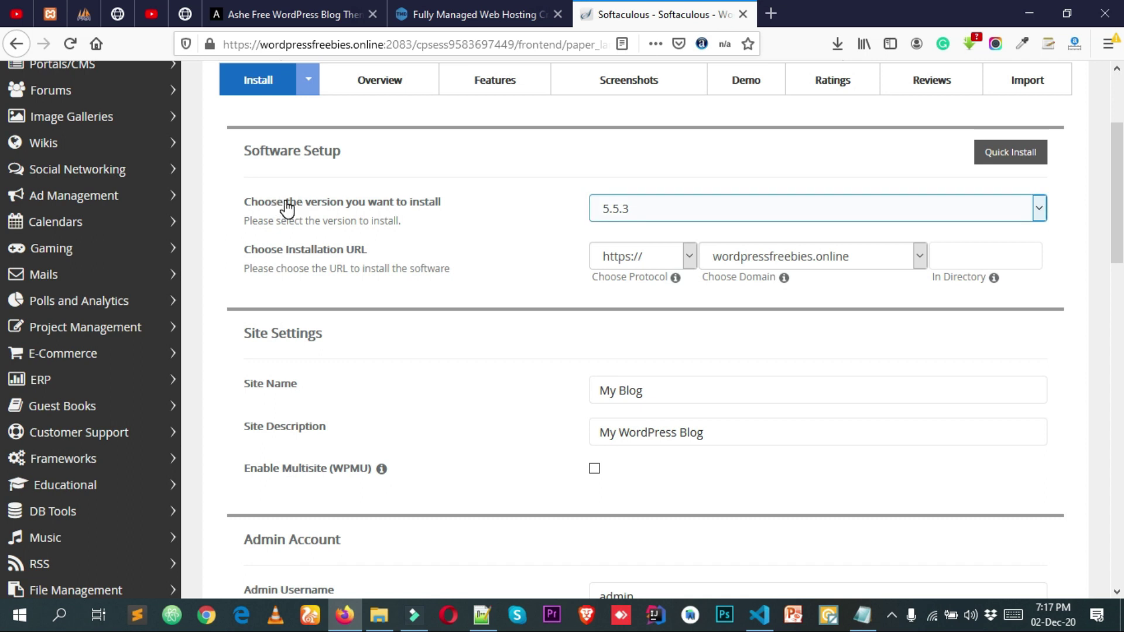
pyautogui.moveTo(251, 150); pyautogui.dragTo(340, 145)
pyautogui.click(339, 144)
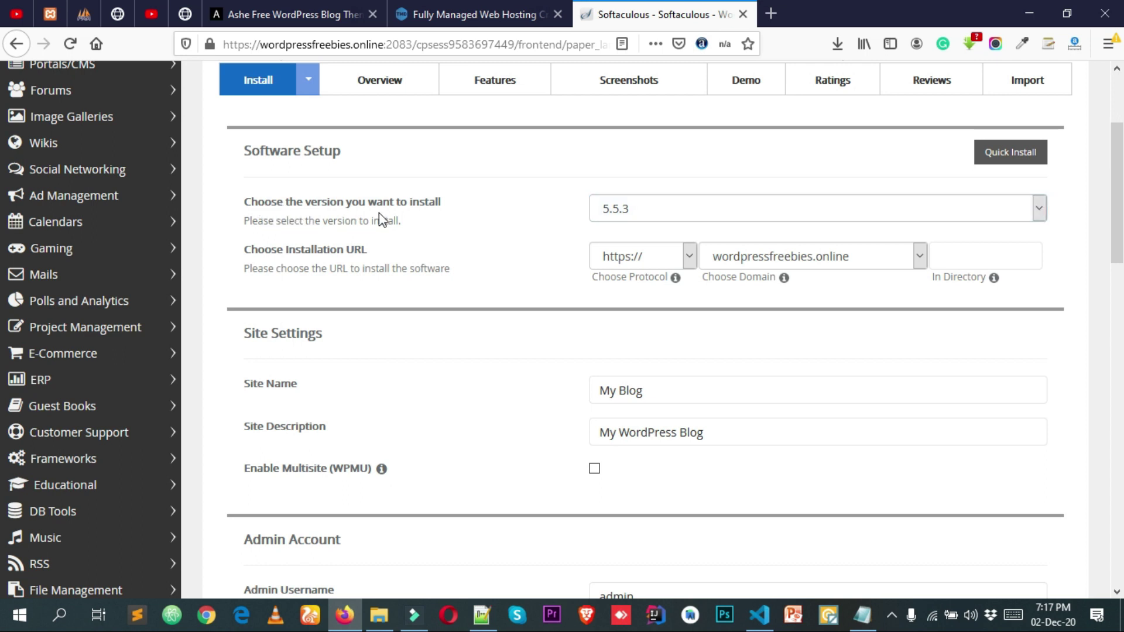
pyautogui.click(622, 206)
pyautogui.click(621, 205)
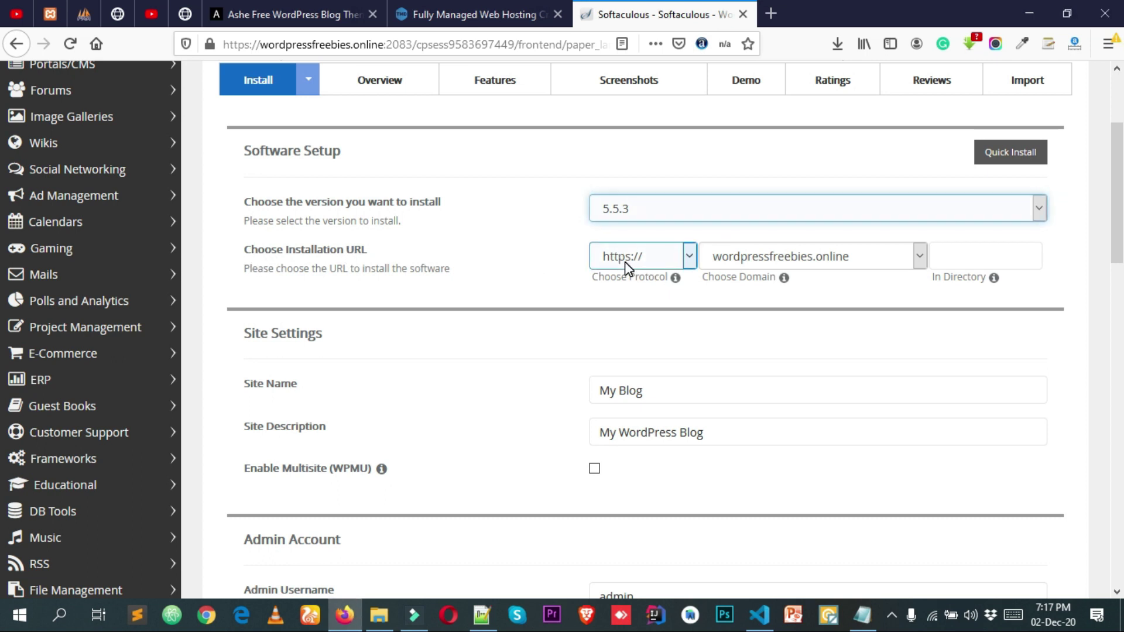
pyautogui.click(829, 262)
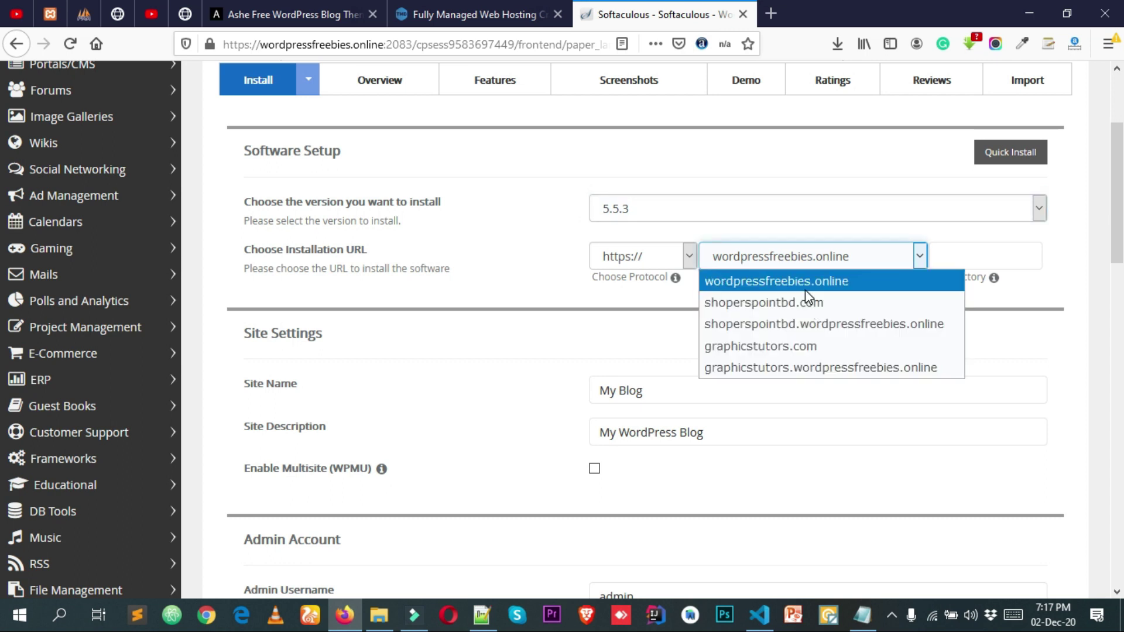
pyautogui.click(837, 283)
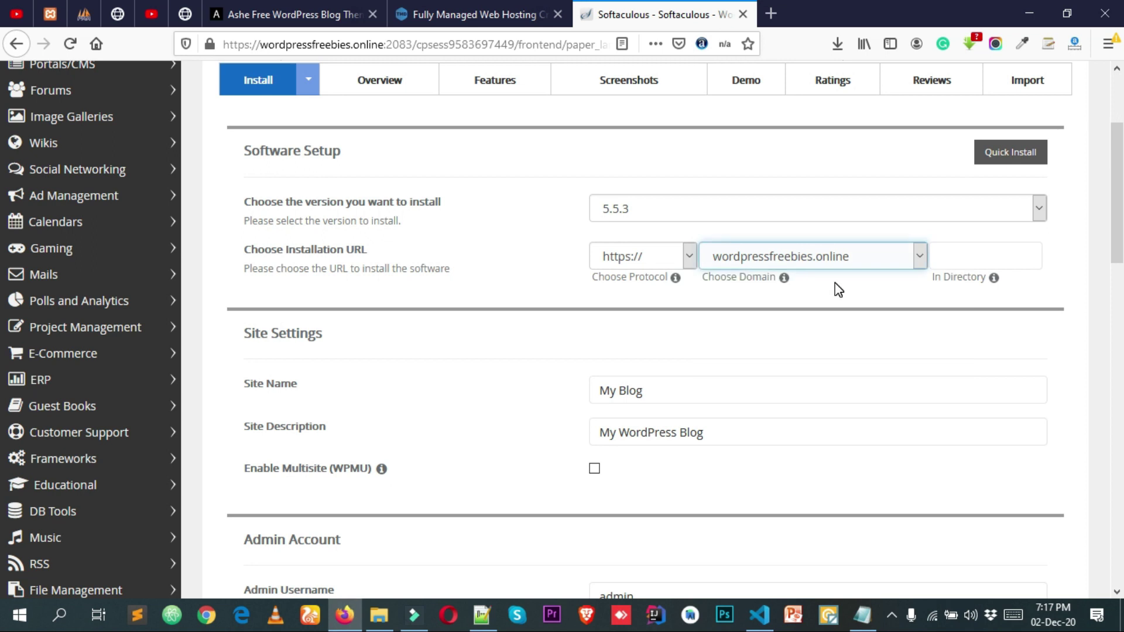
pyautogui.click(638, 258)
pyautogui.click(638, 258)
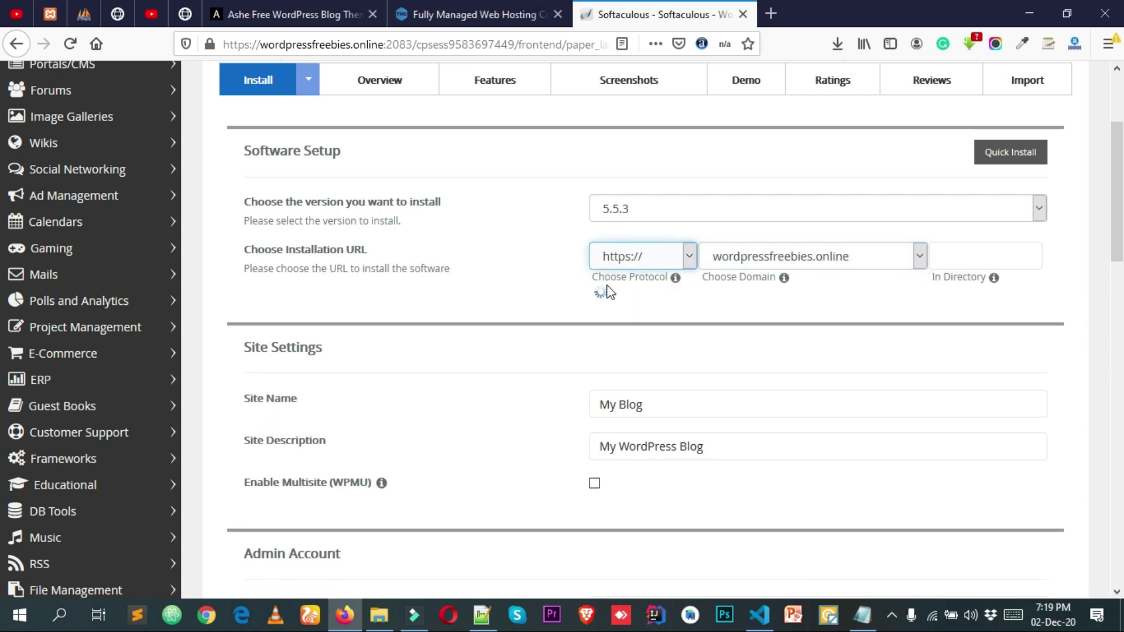
pyautogui.click(633, 256)
pyautogui.click(636, 258)
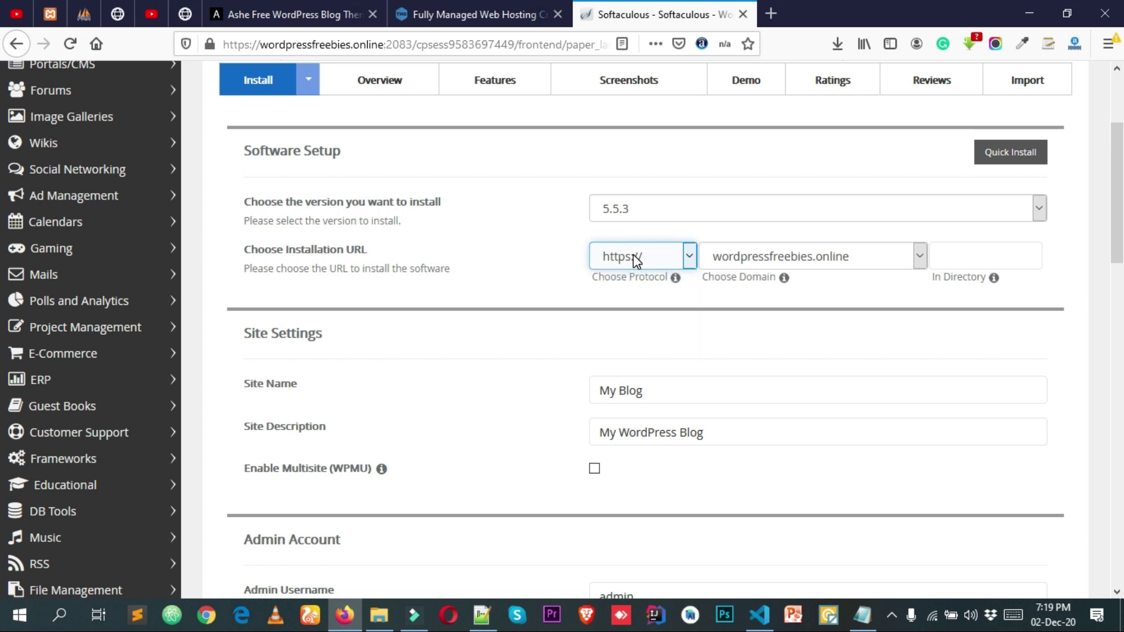
pyautogui.click(636, 259)
pyautogui.click(620, 284)
pyautogui.click(632, 268)
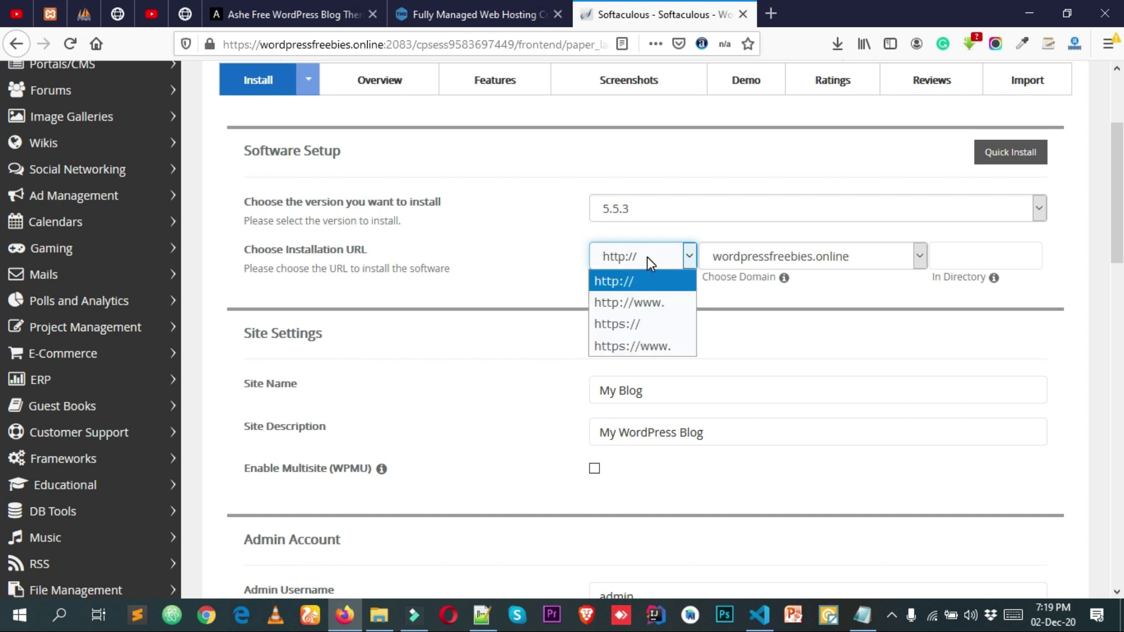
pyautogui.click(640, 324)
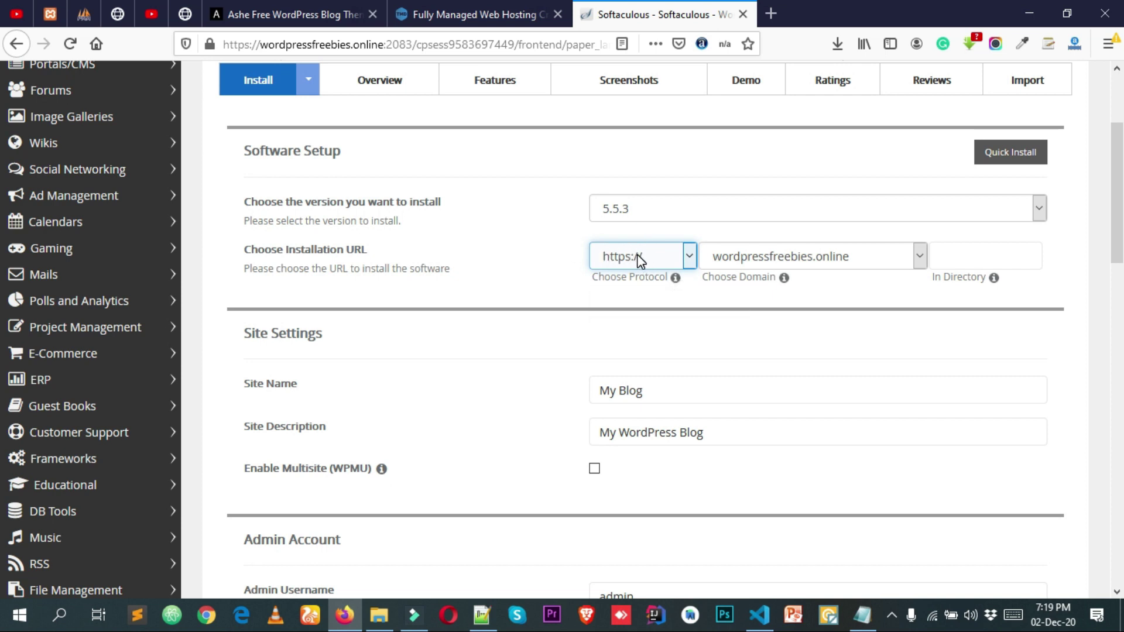
pyautogui.click(575, 261)
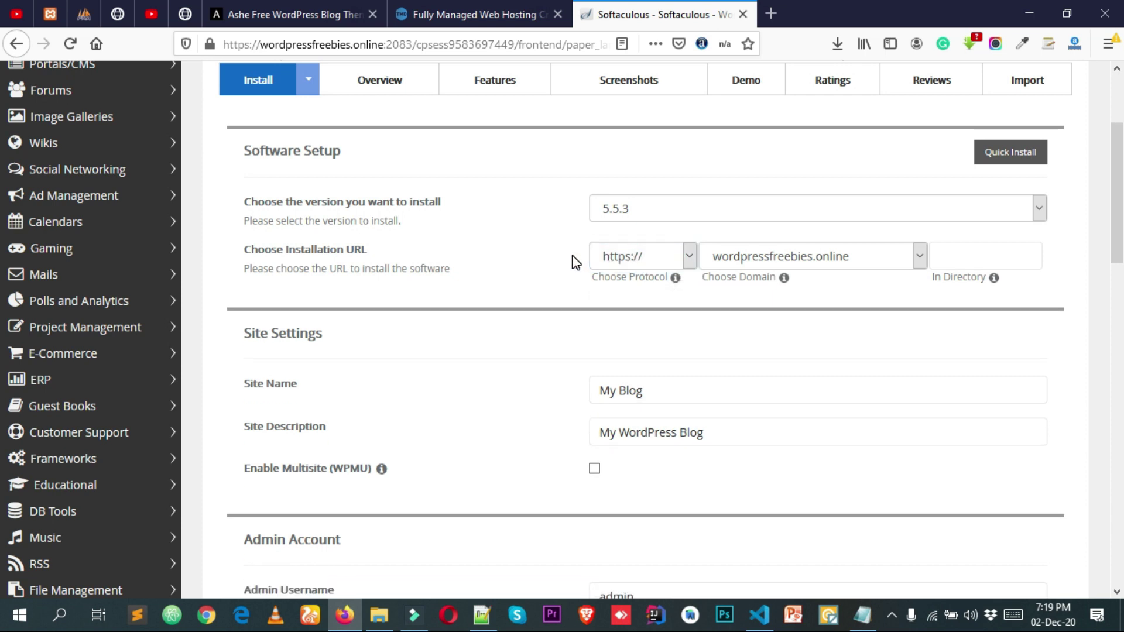
pyautogui.click(637, 259)
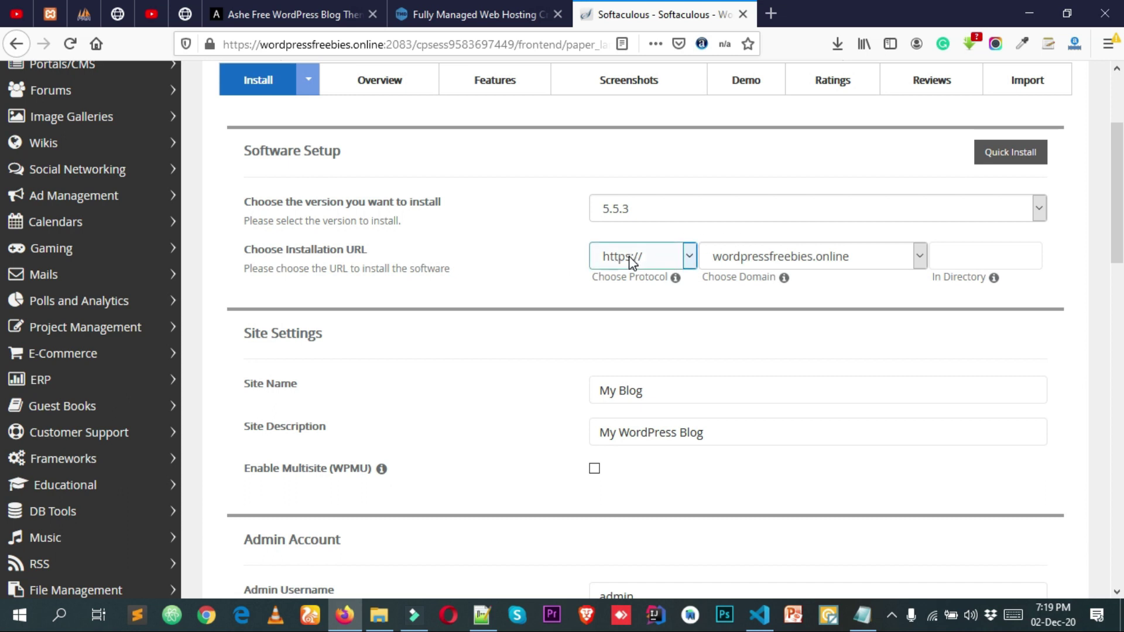
pyautogui.click(638, 261)
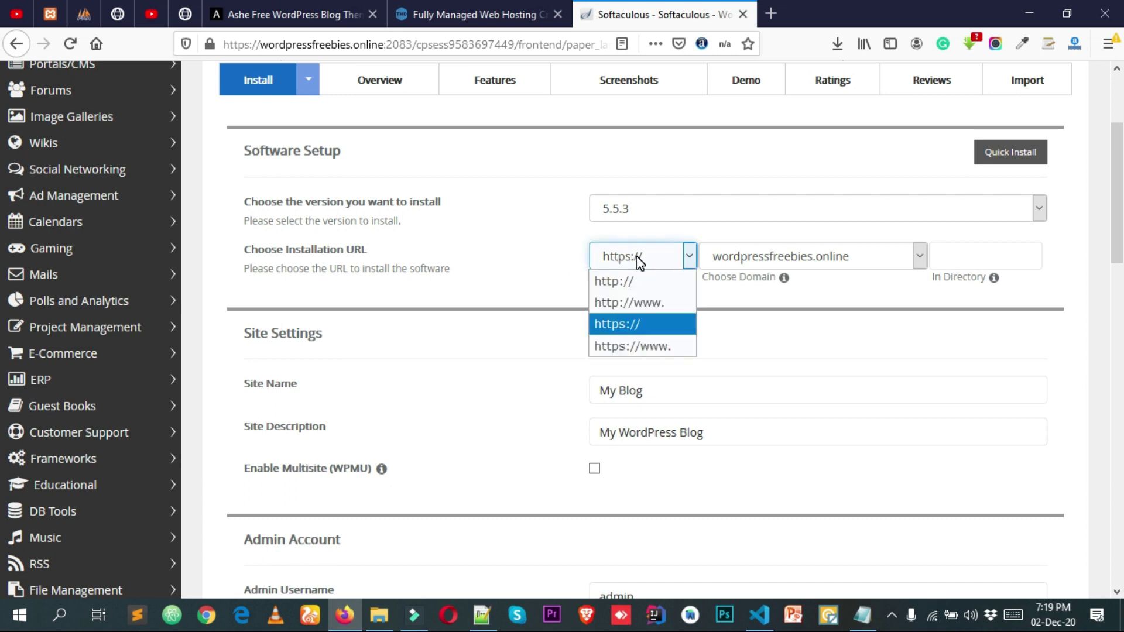
pyautogui.click(639, 262)
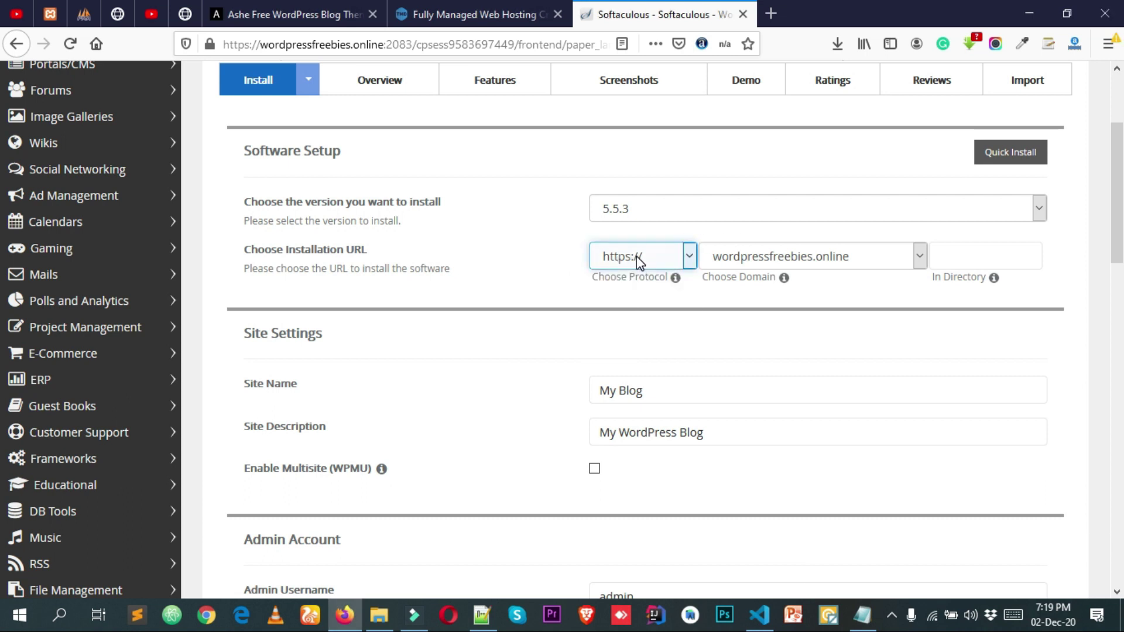
pyautogui.click(636, 257)
pyautogui.click(637, 258)
pyautogui.click(637, 255)
pyautogui.click(652, 258)
pyautogui.scroll(-2, 649, 342)
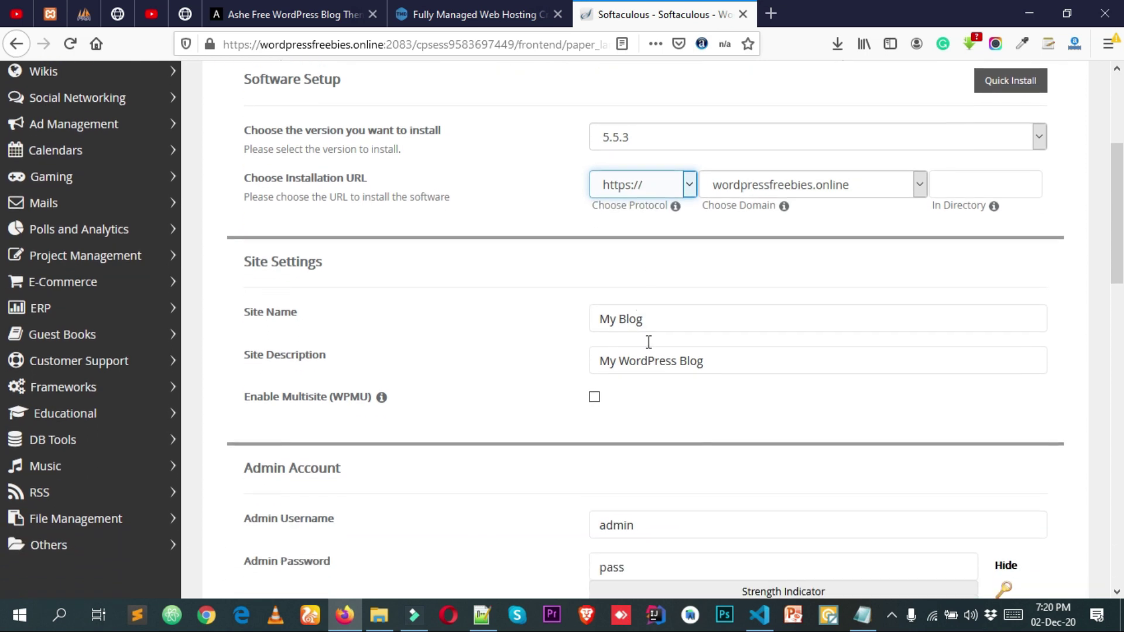
pyautogui.click(722, 303)
pyautogui.moveTo(793, 304); pyautogui.dragTo(491, 314)
pyautogui.click(691, 310)
pyautogui.moveTo(808, 356); pyautogui.dragTo(370, 369)
pyautogui.moveTo(722, 301); pyautogui.dragTo(561, 298)
pyautogui.click(696, 311)
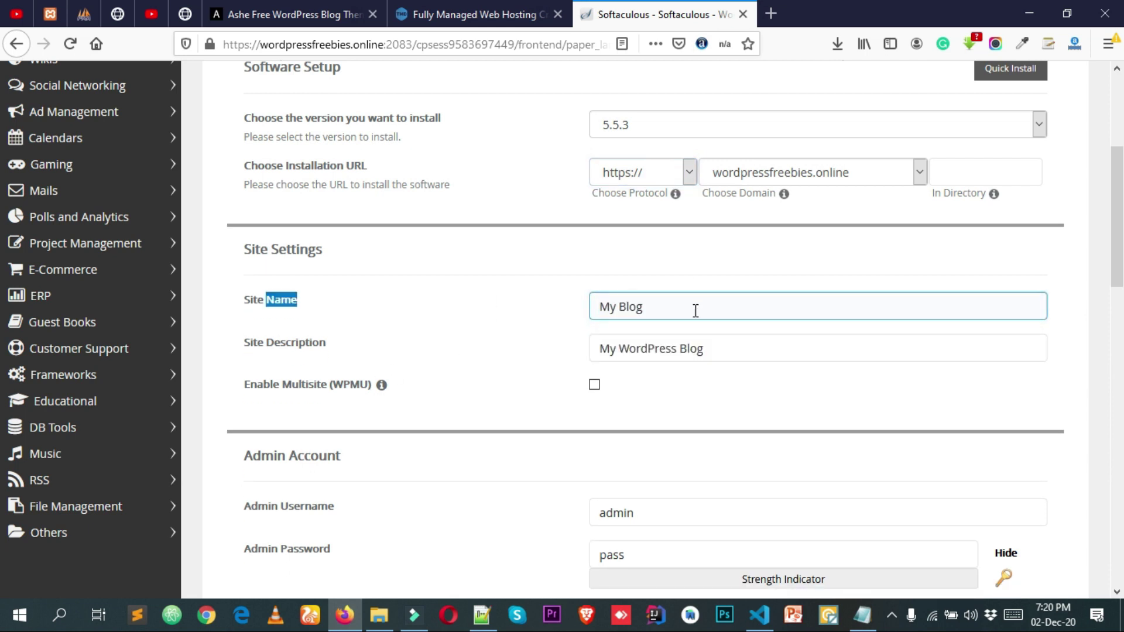
# - Select the default admin username and the placeholder admin password fields
pyautogui.scroll(-3, 597, 295)
pyautogui.click(784, 353)
pyautogui.hotkey('ctrl', 'a')
pyautogui.click(732, 386)
pyautogui.hotkey('ctrl', 'a')
pyautogui.click(498, 393)
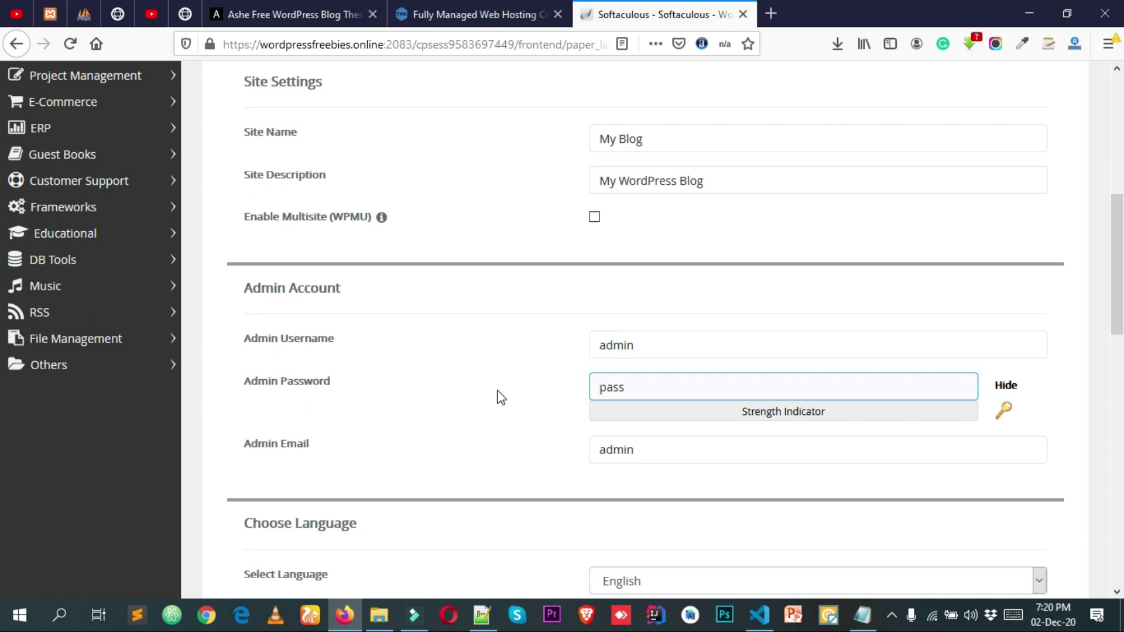
pyautogui.click(710, 345)
pyautogui.hotkey('ctrl', 'a')
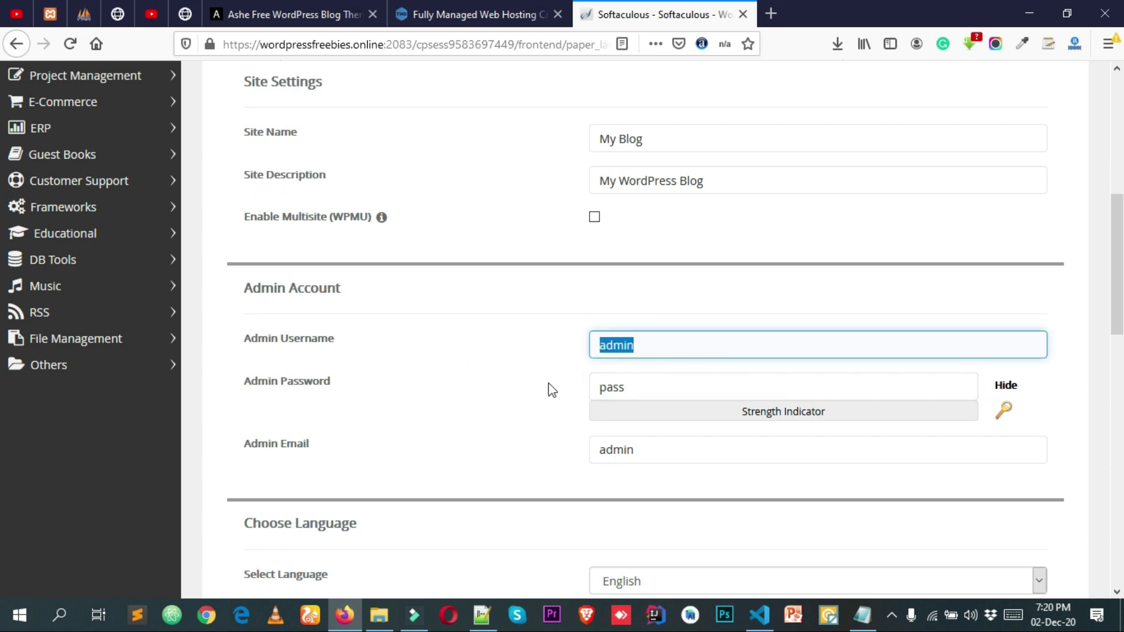
pyautogui.click(675, 397)
pyautogui.click(534, 369)
pyautogui.click(642, 391)
pyautogui.click(675, 328)
pyautogui.click(678, 342)
pyautogui.hotkey('ctrl', 'a')
pyautogui.click(662, 389)
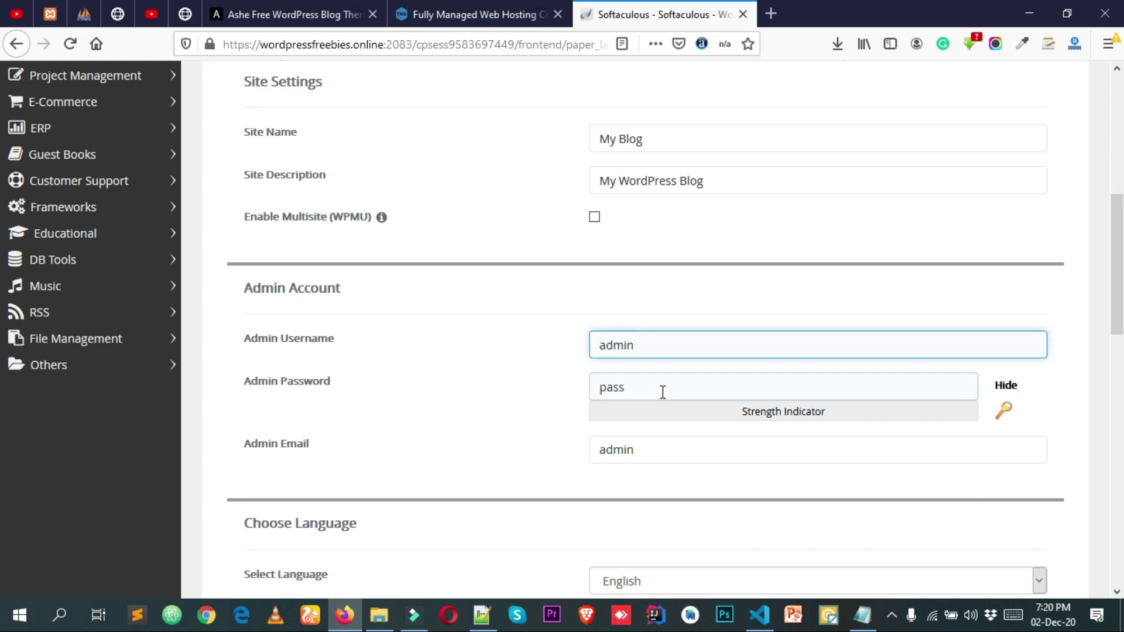
# - Generate a strong random admin password and hide it behind dots
pyautogui.click(1004, 411)
pyautogui.click(1004, 411)
pyautogui.click(1004, 411)
pyautogui.click(1004, 411)
pyautogui.click(1004, 411)
pyautogui.click(1004, 411)
pyautogui.click(842, 389)
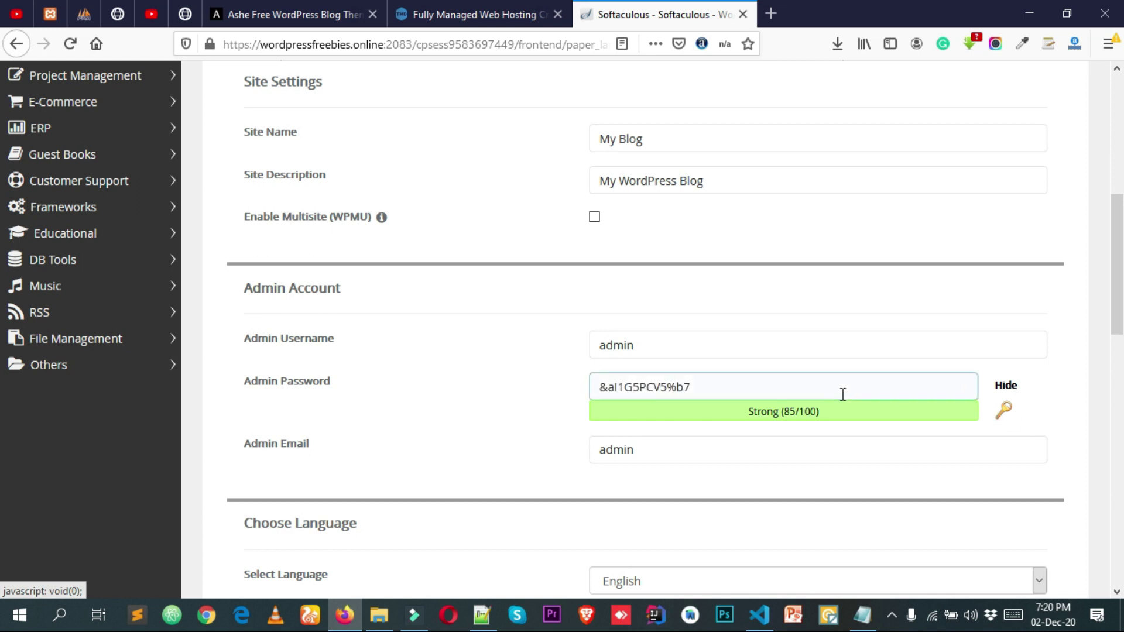
pyautogui.hotkey('ctrl', 'a')
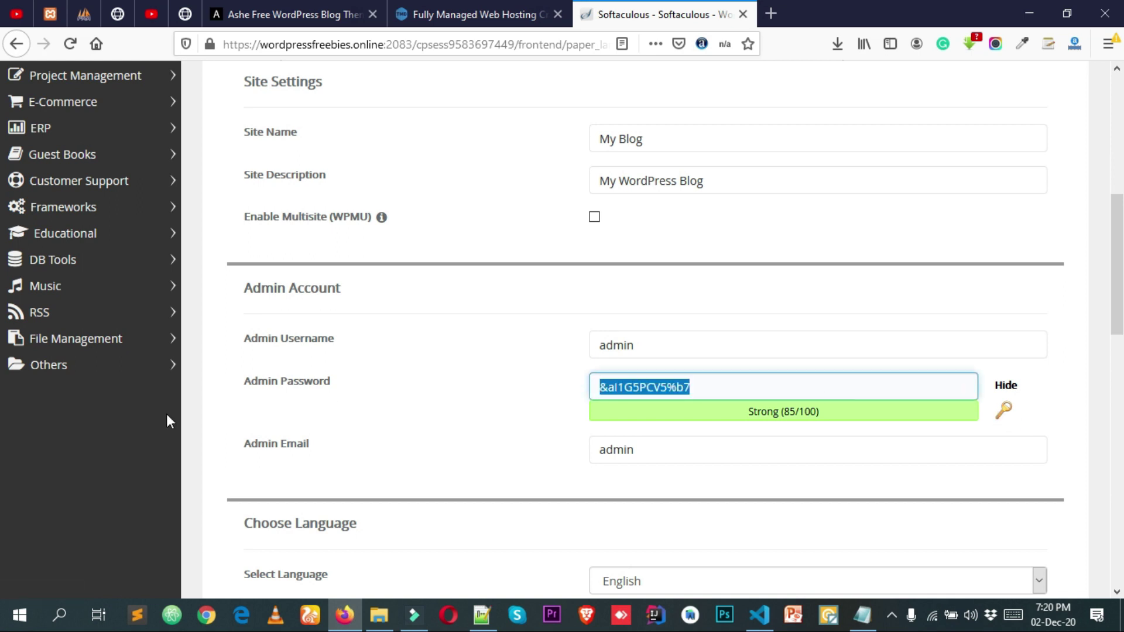
pyautogui.click(1004, 386)
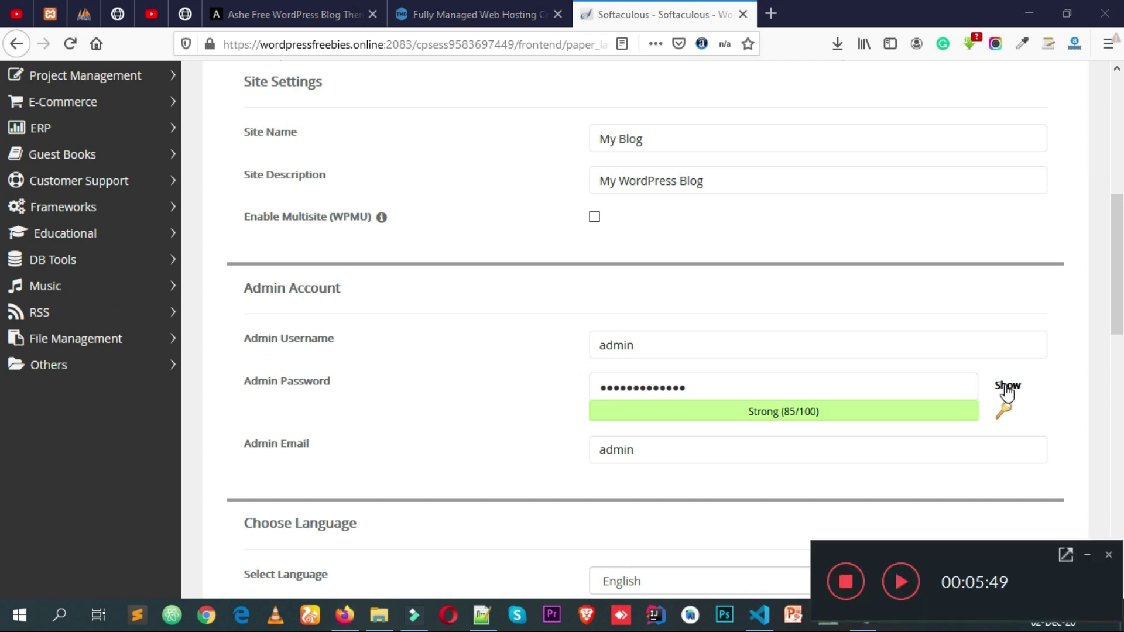
# - Re-enter the admin password and replace the admin username with a new name
pyautogui.click(820, 390)
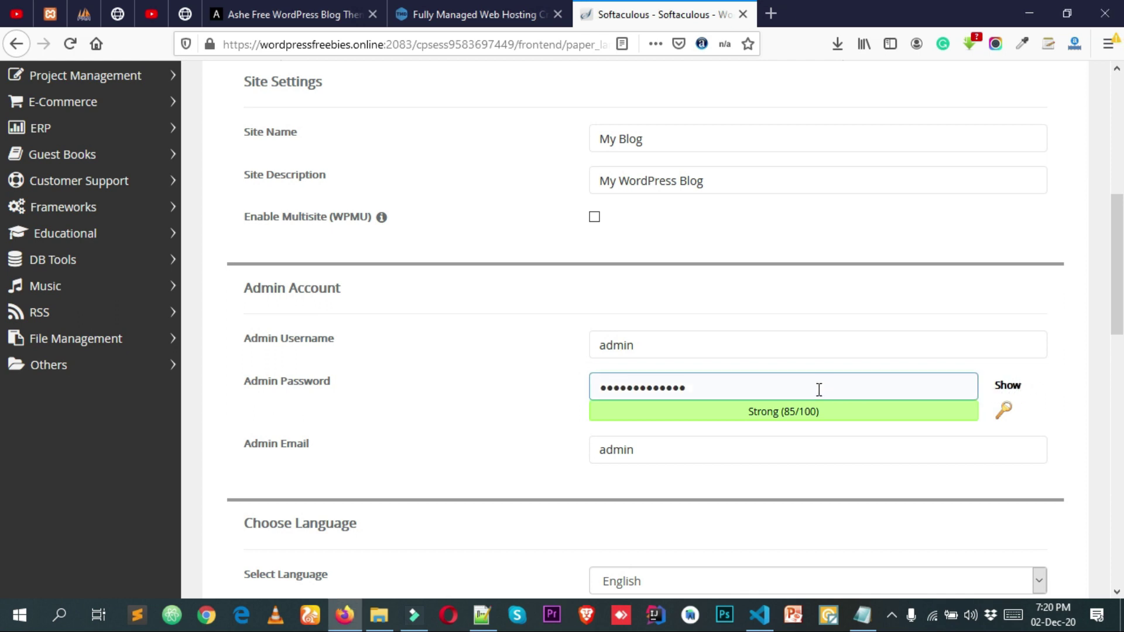
pyautogui.hotkey('ctrl', 'a')
pyautogui.write('a••••••••••••')
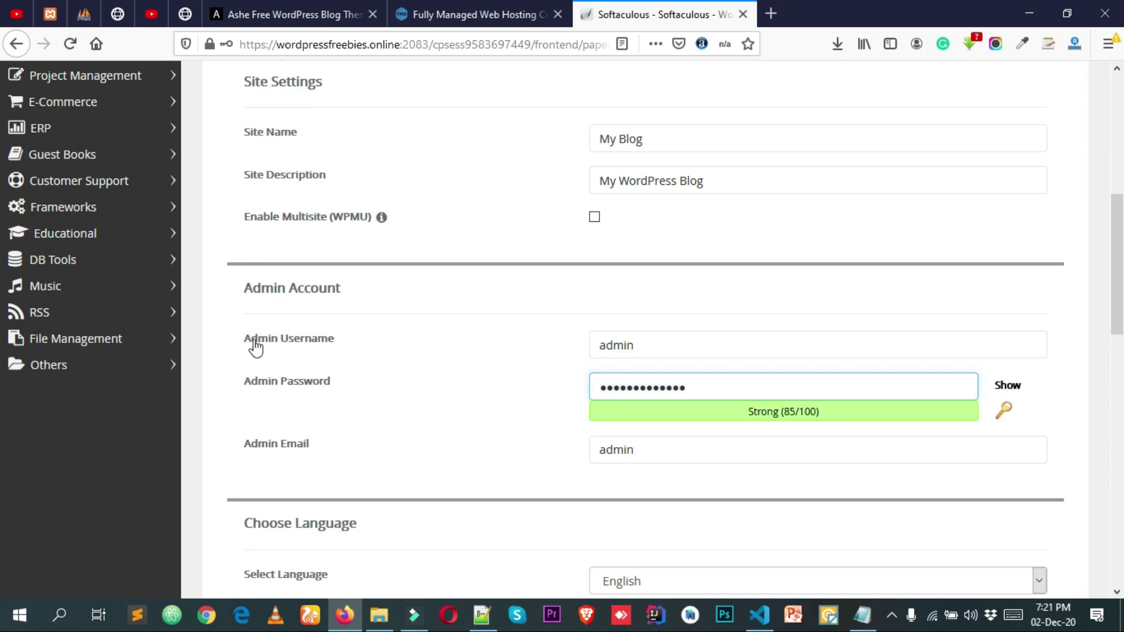
pyautogui.hotkey('shift', 'Tab')
pyautogui.write('username')
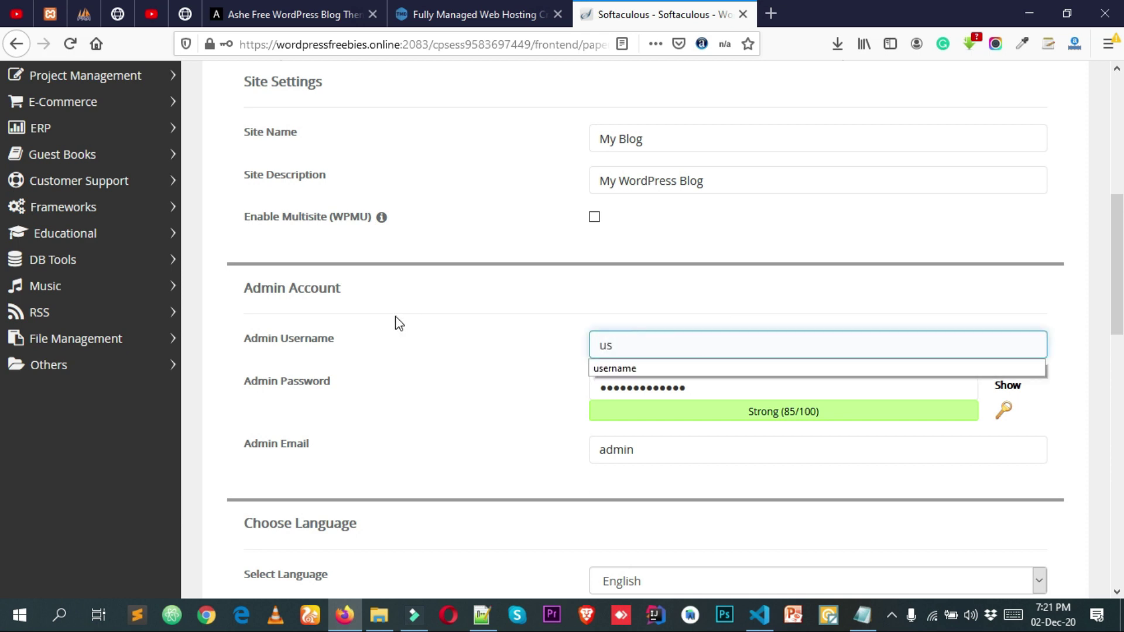
pyautogui.press('Tab')
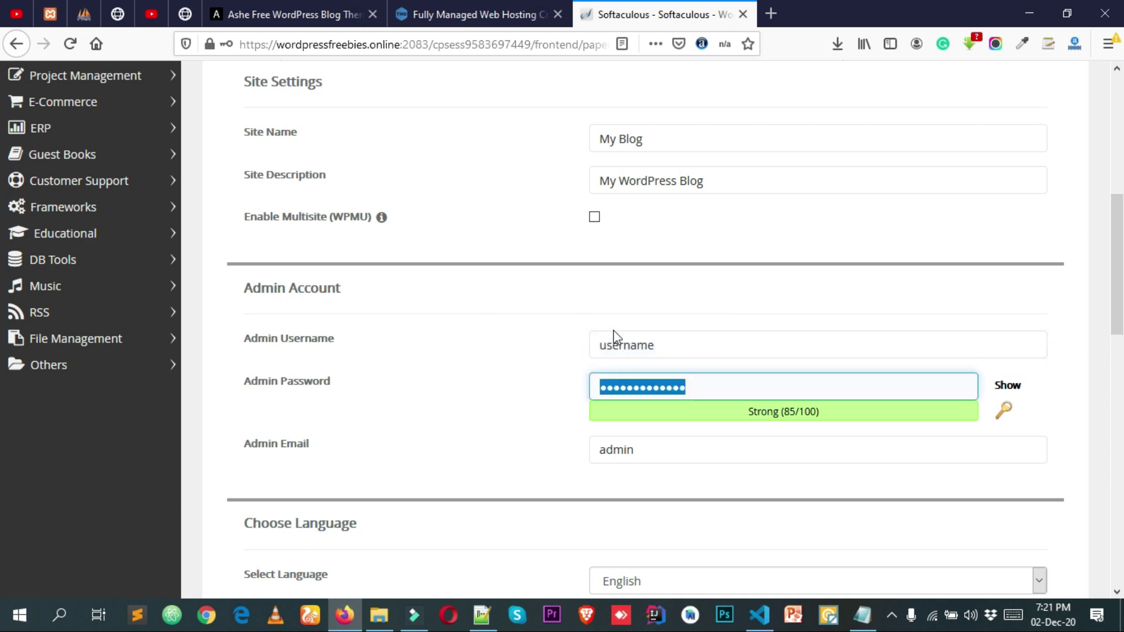
# - Replace the placeholder admin e-mail with the admin's e-mail address from saved suggestions
pyautogui.click(694, 353)
pyautogui.scroll(-3, 597, 357)
pyautogui.moveTo(683, 282); pyautogui.dragTo(529, 285)
pyautogui.press('BackSpace')
pyautogui.click(669, 285)
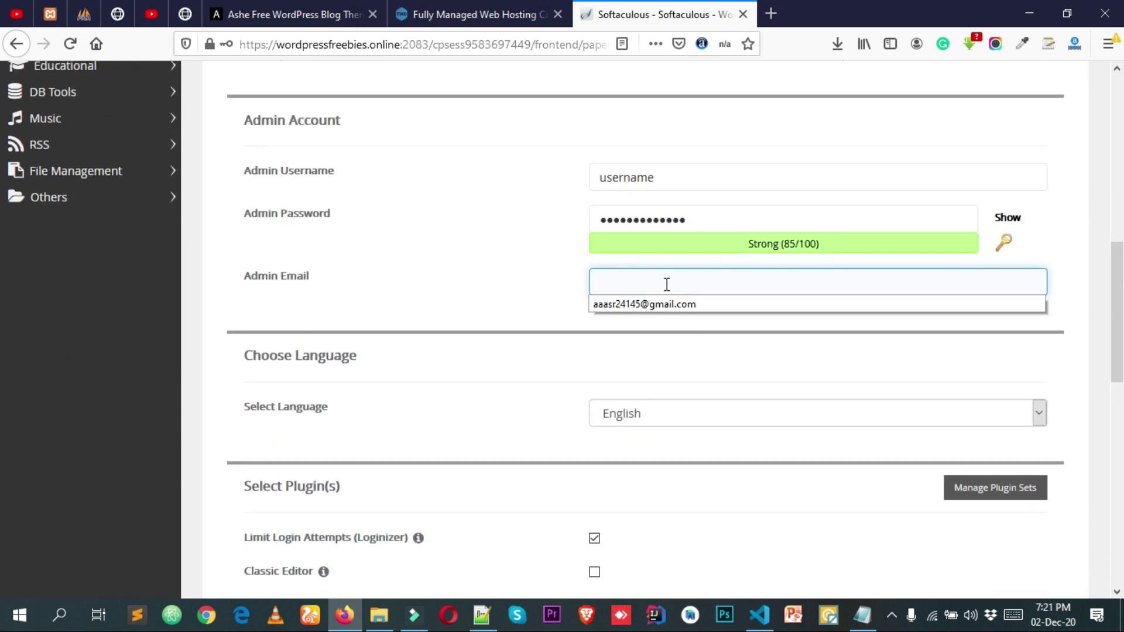
pyautogui.click(667, 300)
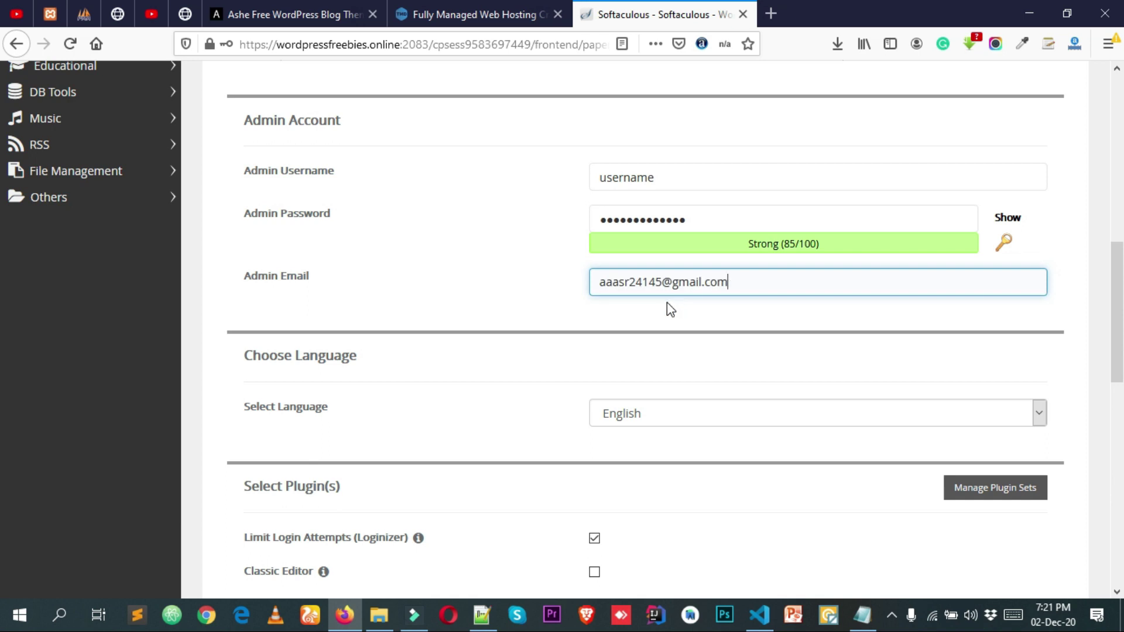
pyautogui.click(717, 320)
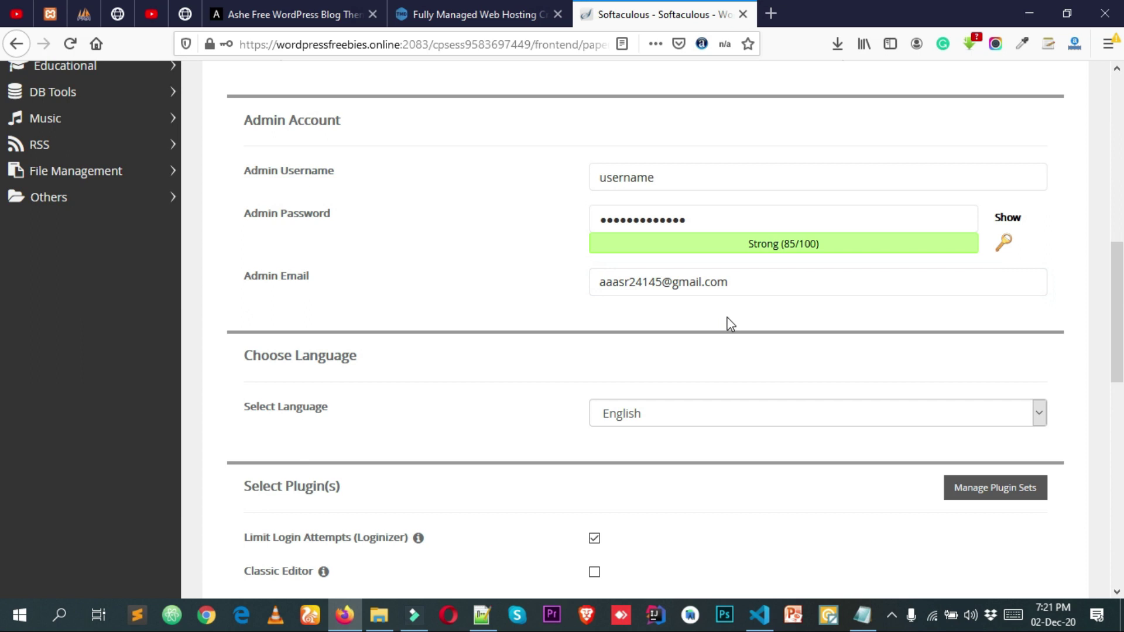
# - Uncheck the Limit Login Attempts (Loginizer) plugin and scroll down to the theme choices
pyautogui.scroll(-3, 727, 324)
pyautogui.scroll(2, 720, 191)
pyautogui.click(768, 195)
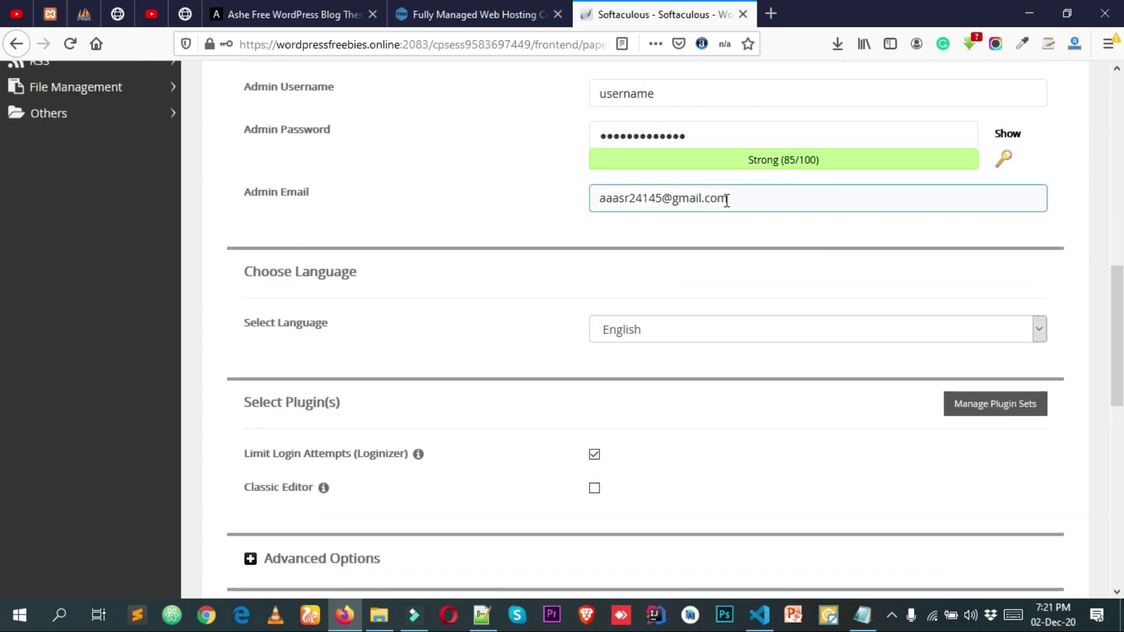
pyautogui.scroll(-3, 778, 205)
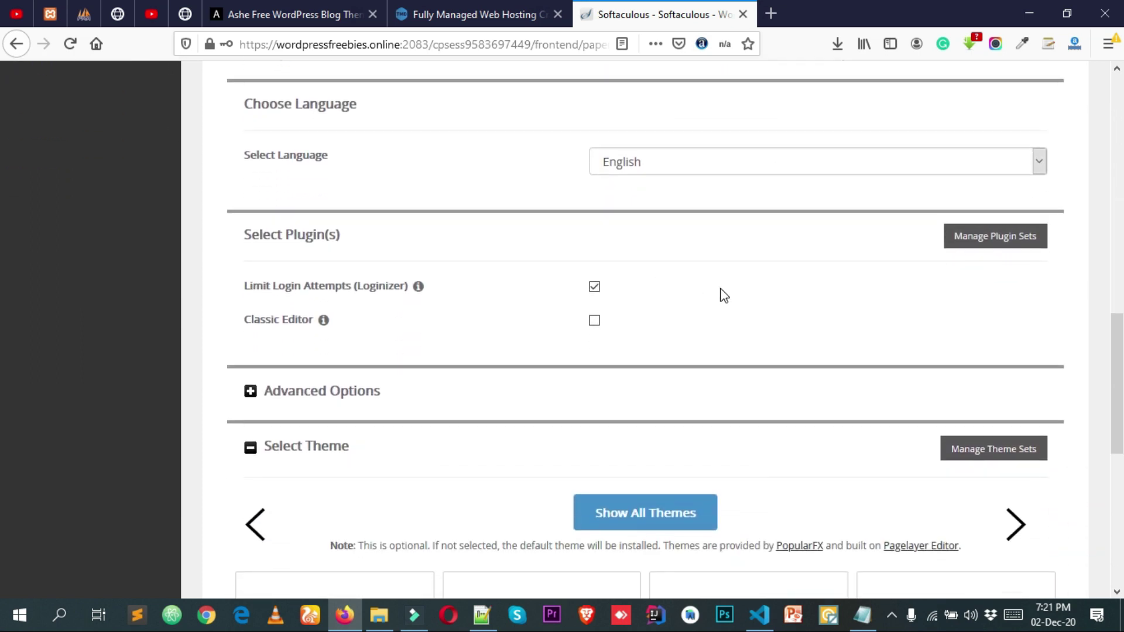
pyautogui.scroll(-2, 724, 296)
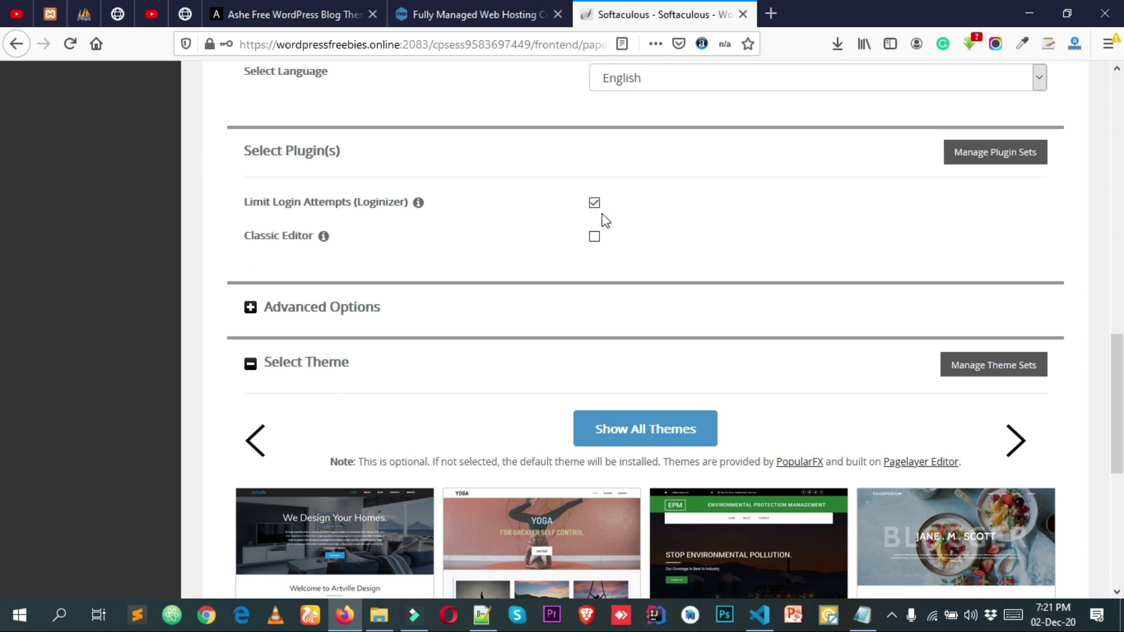
pyautogui.click(595, 205)
pyautogui.scroll(-6, 657, 226)
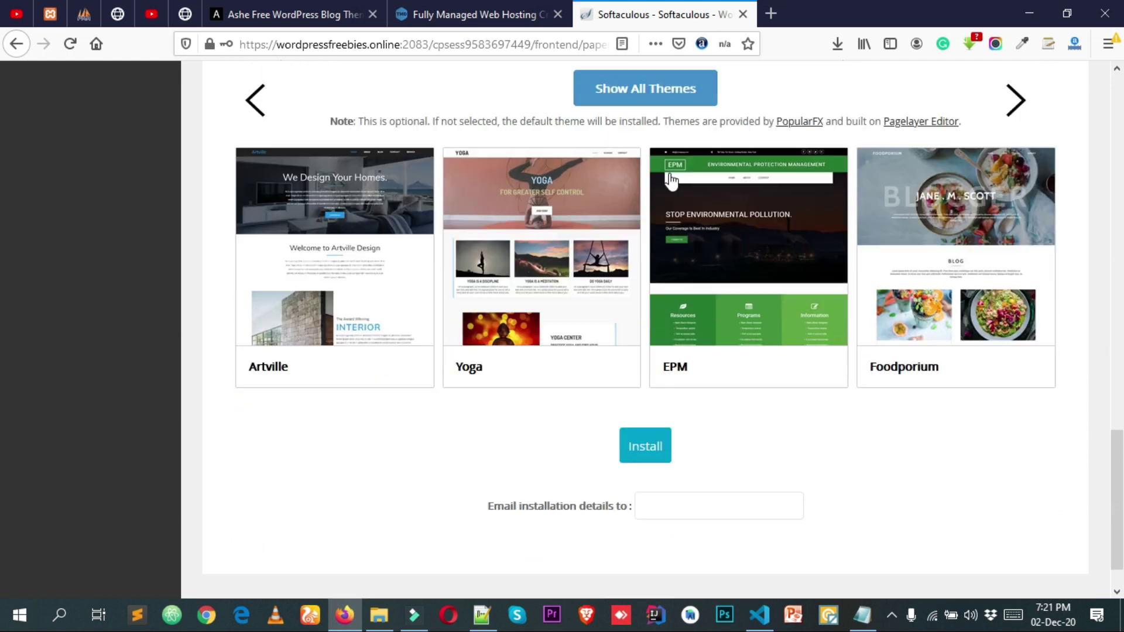
# - Start the WordPress installation, declining Firefox's save-login prompt, and watch the progress bar
pyautogui.click(646, 401)
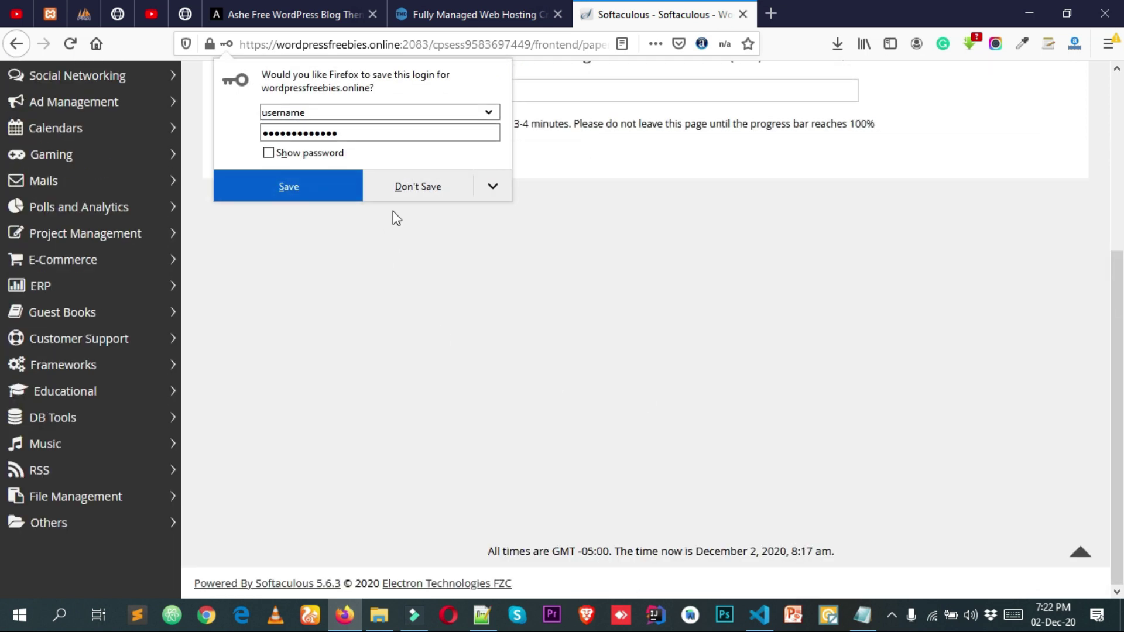
pyautogui.click(430, 193)
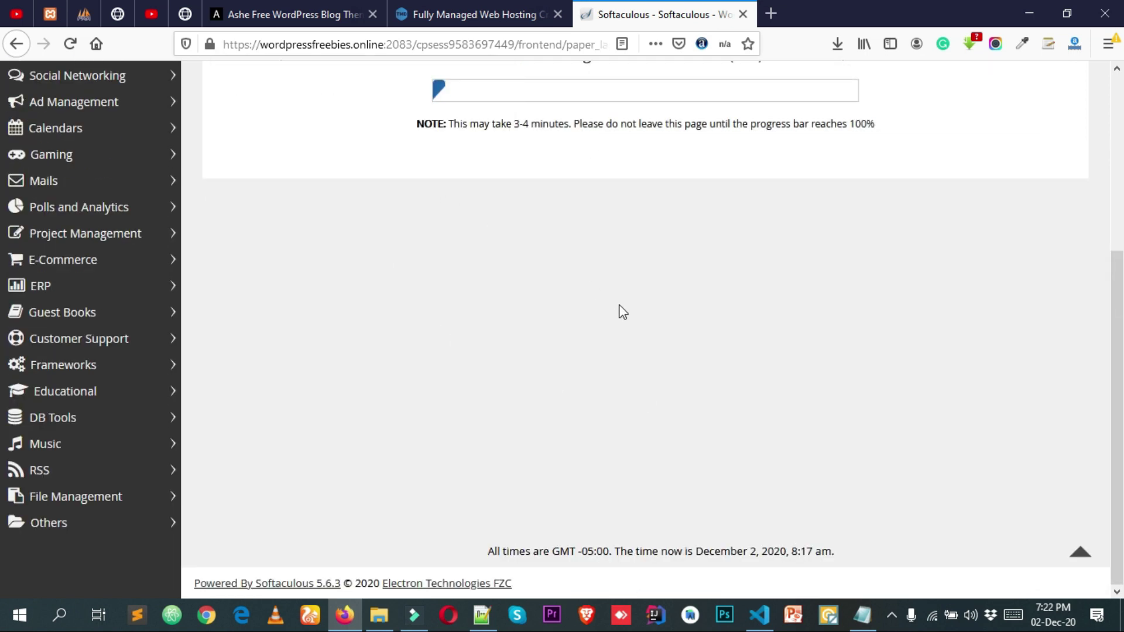
pyautogui.scroll(5, 620, 311)
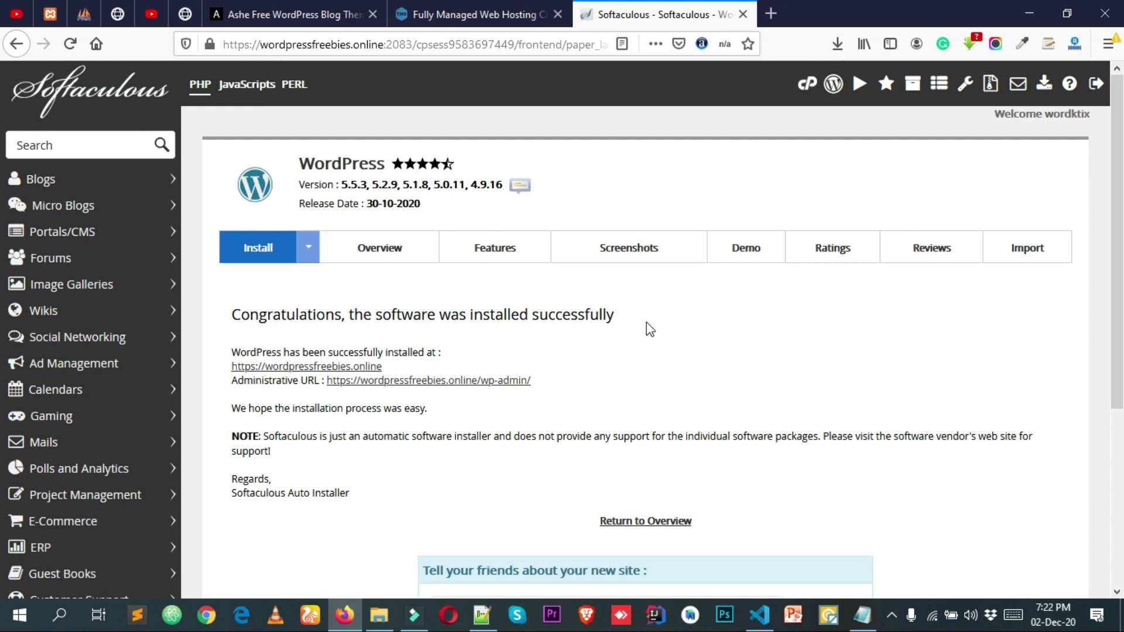
# - Open the new site URL and the admin URL each in a new tab
pyautogui.rightClick(300, 371)
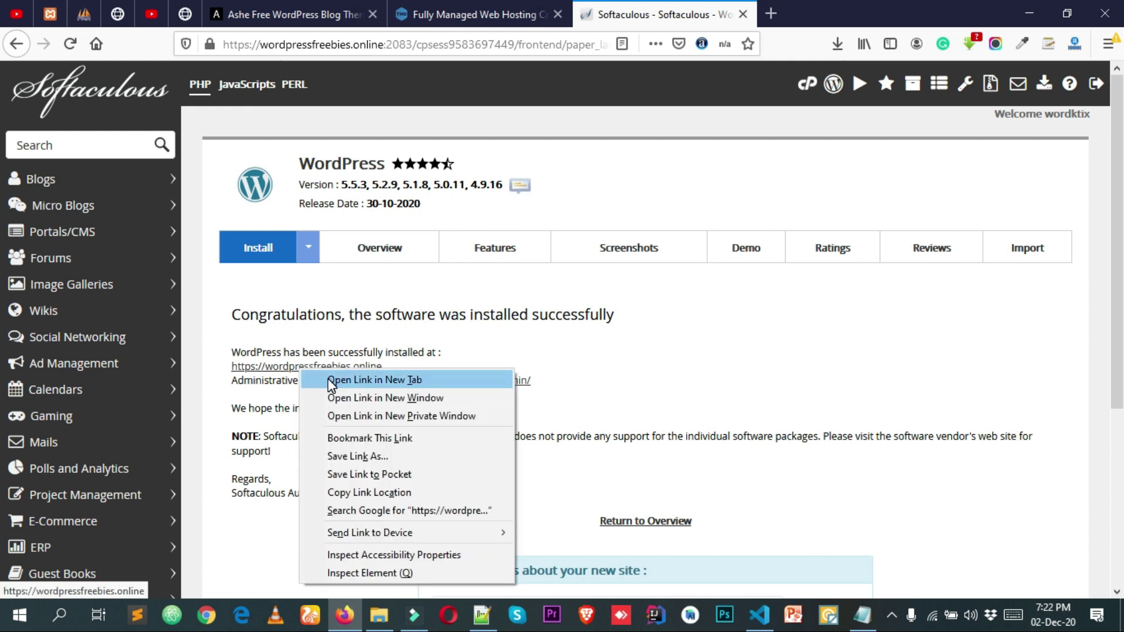
pyautogui.click(331, 383)
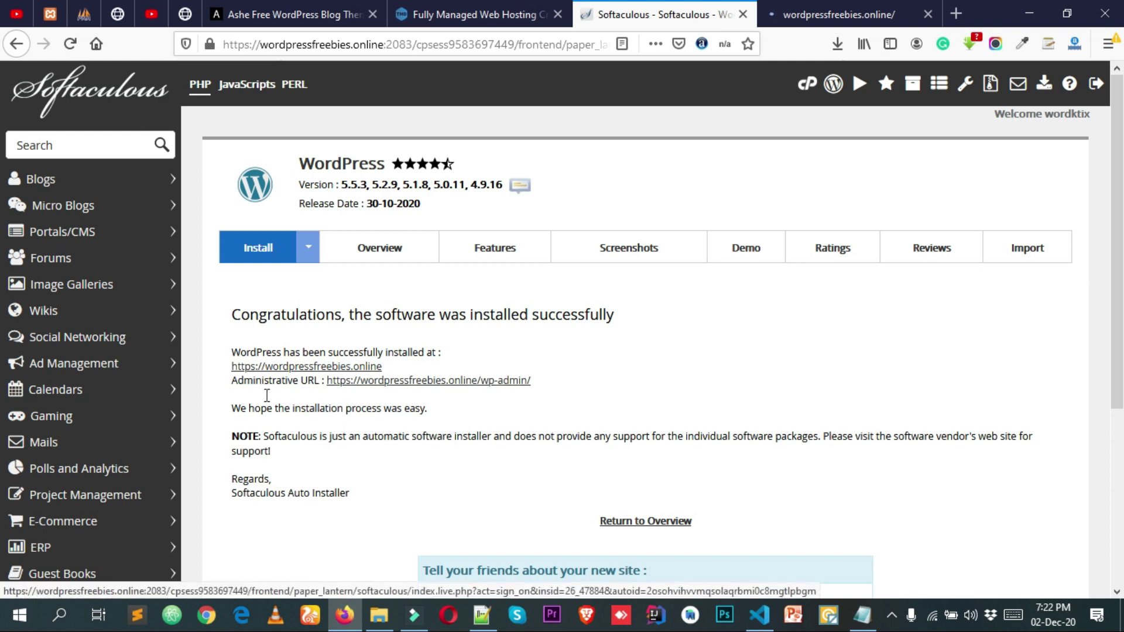
pyautogui.rightClick(428, 391)
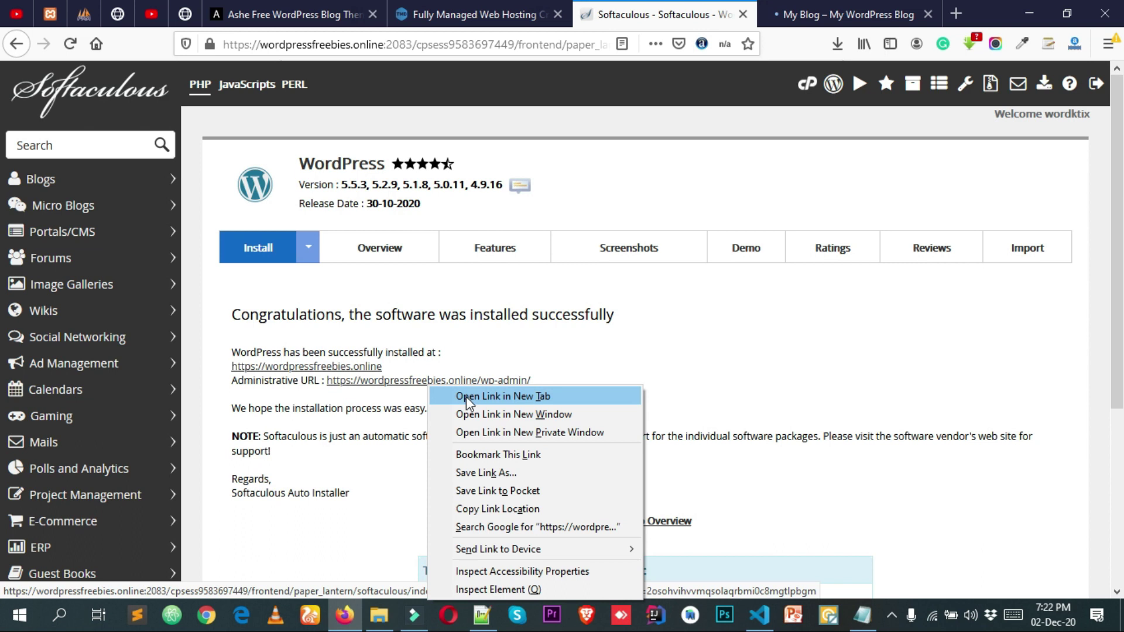
pyautogui.click(468, 397)
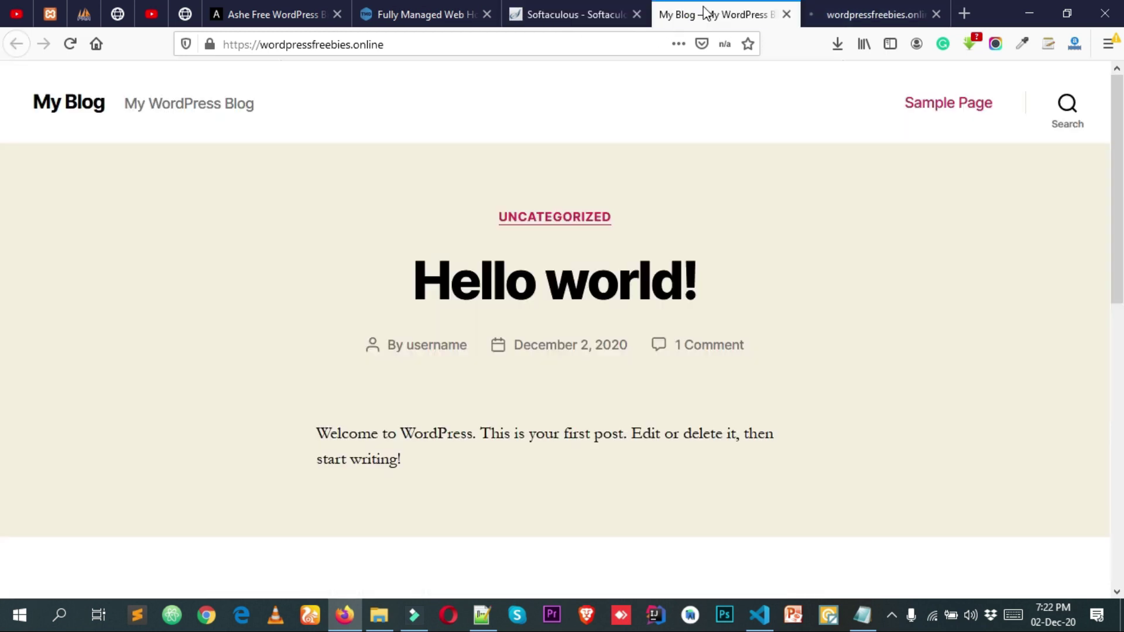
# - Reload the new My Blog homepage and check its Hello world! post
pyautogui.click(697, 15)
pyautogui.rightClick(761, 126)
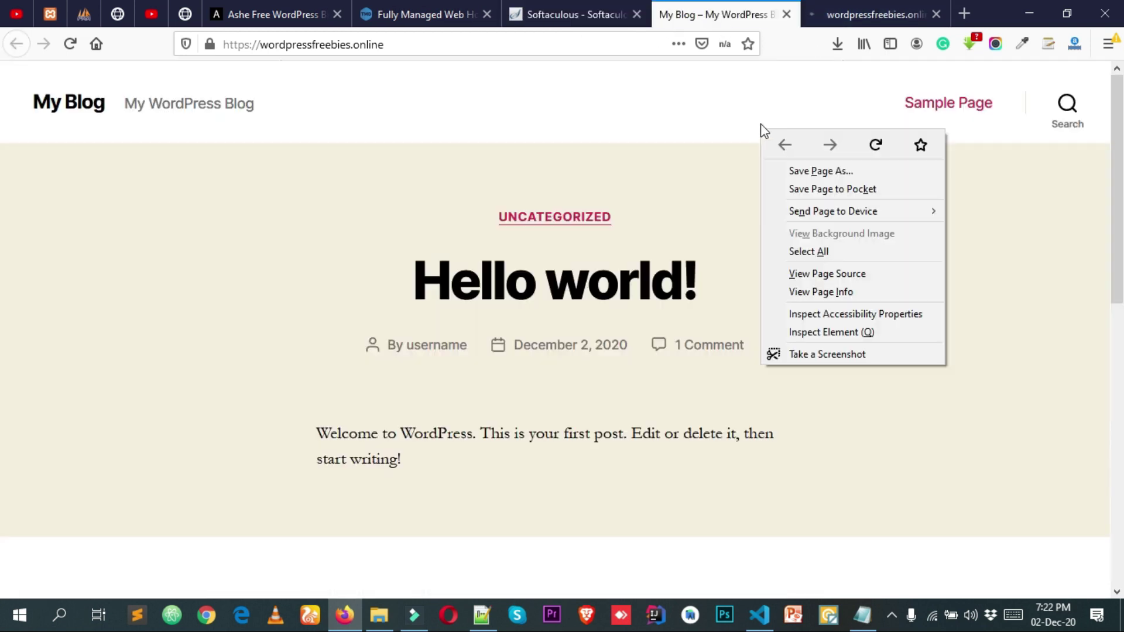
pyautogui.click(874, 143)
pyautogui.scroll(-10, 870, 264)
pyautogui.scroll(10, 869, 263)
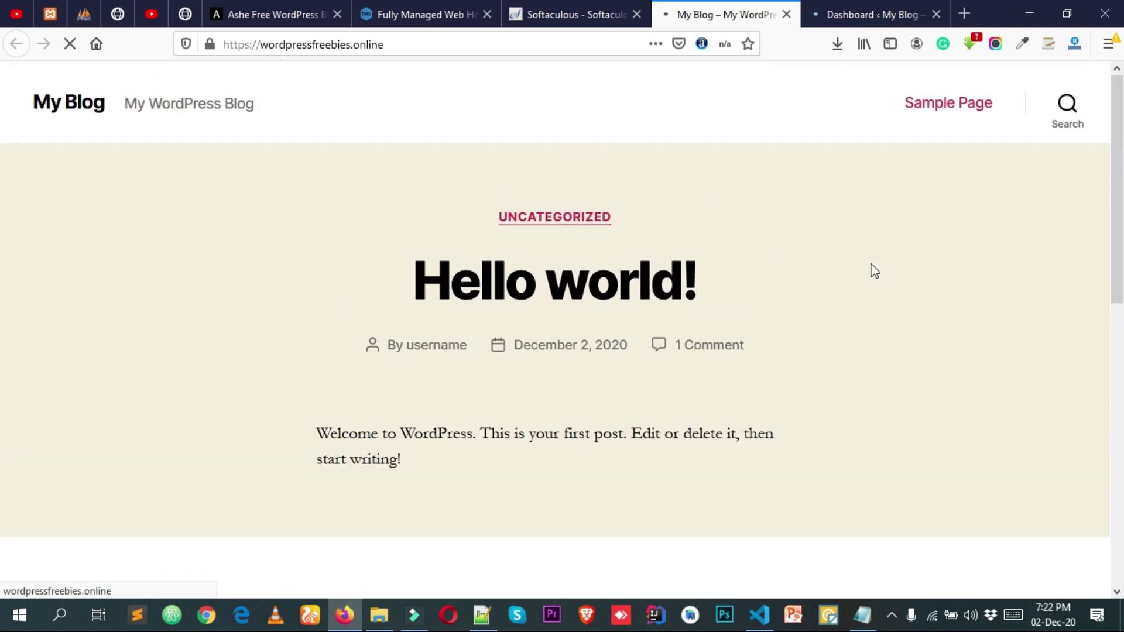
pyautogui.hotkey('ctrl', 'pageup')
pyautogui.hotkey('ctrl', 'pageup')
pyautogui.hotkey('ctrl', 'pageup')
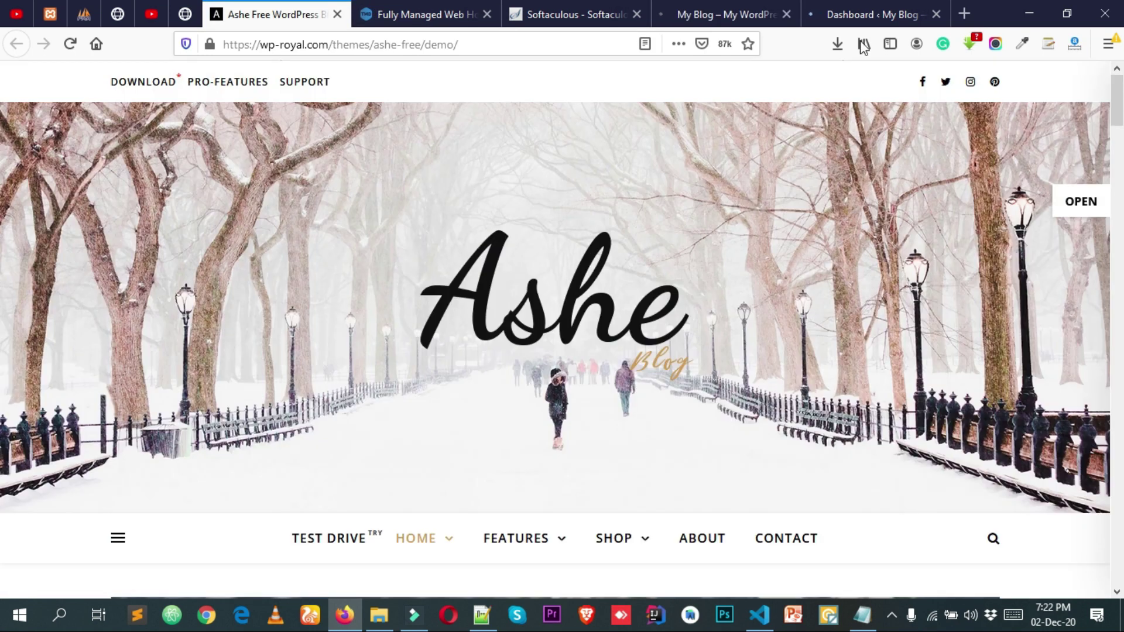
pyautogui.click(792, 5)
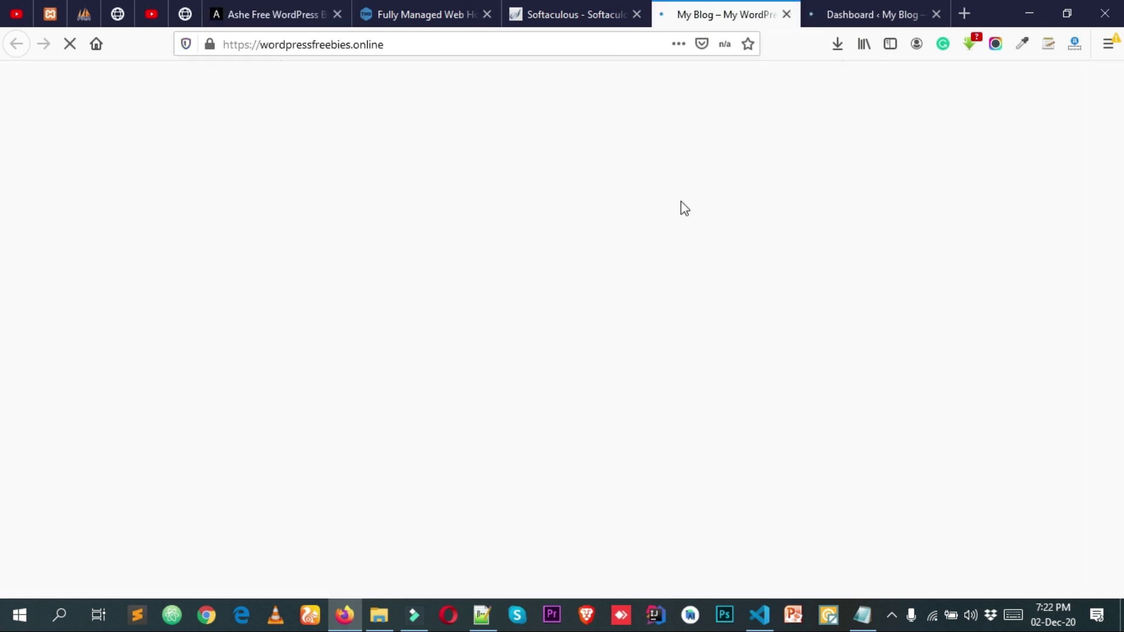
# - Move the Dashboard tab before the blog tab, compare the two, and end on the Dashboard
pyautogui.moveTo(878, 8); pyautogui.dragTo(724, 4)
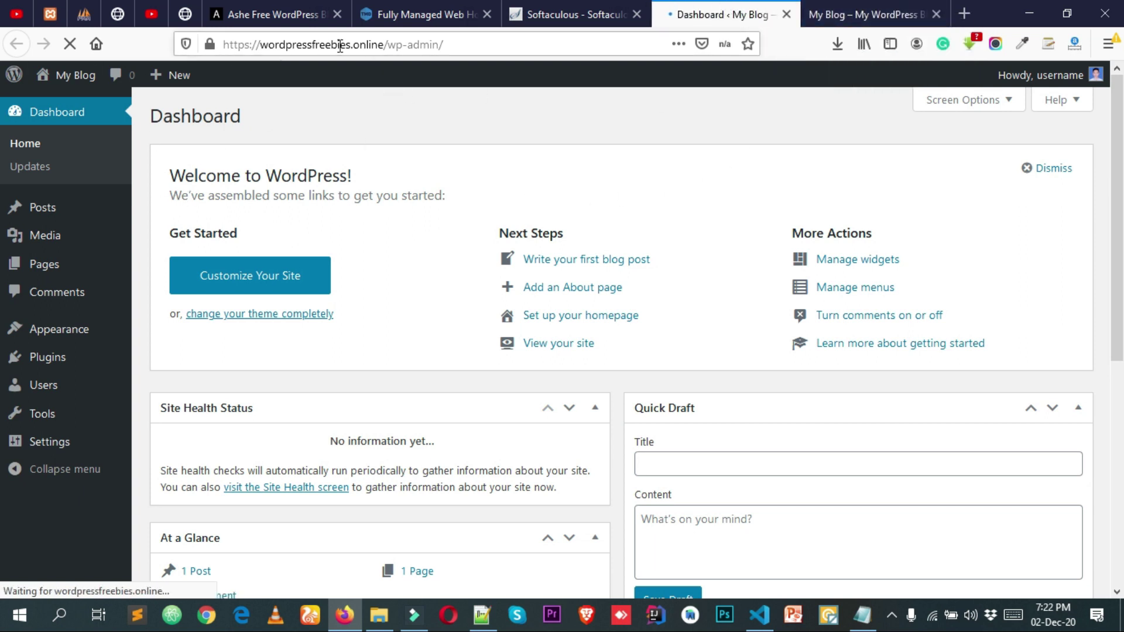
pyautogui.click(500, 45)
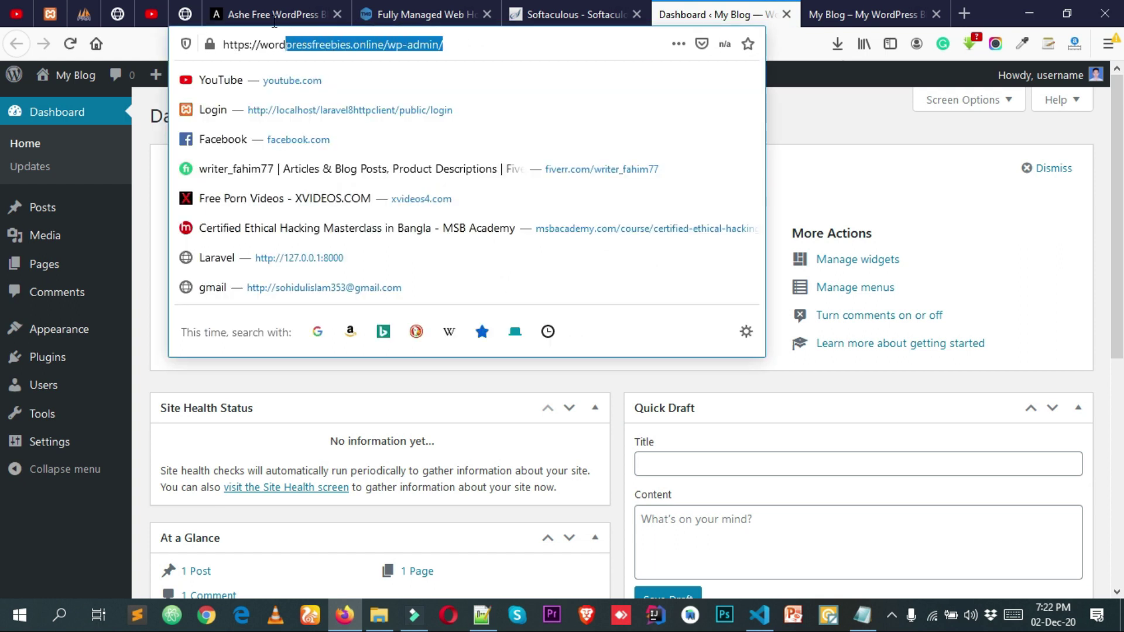
pyautogui.click(810, 130)
pyautogui.click(931, 7)
pyautogui.scroll(-5, 868, 313)
pyautogui.scroll(5, 868, 313)
pyautogui.click(755, 9)
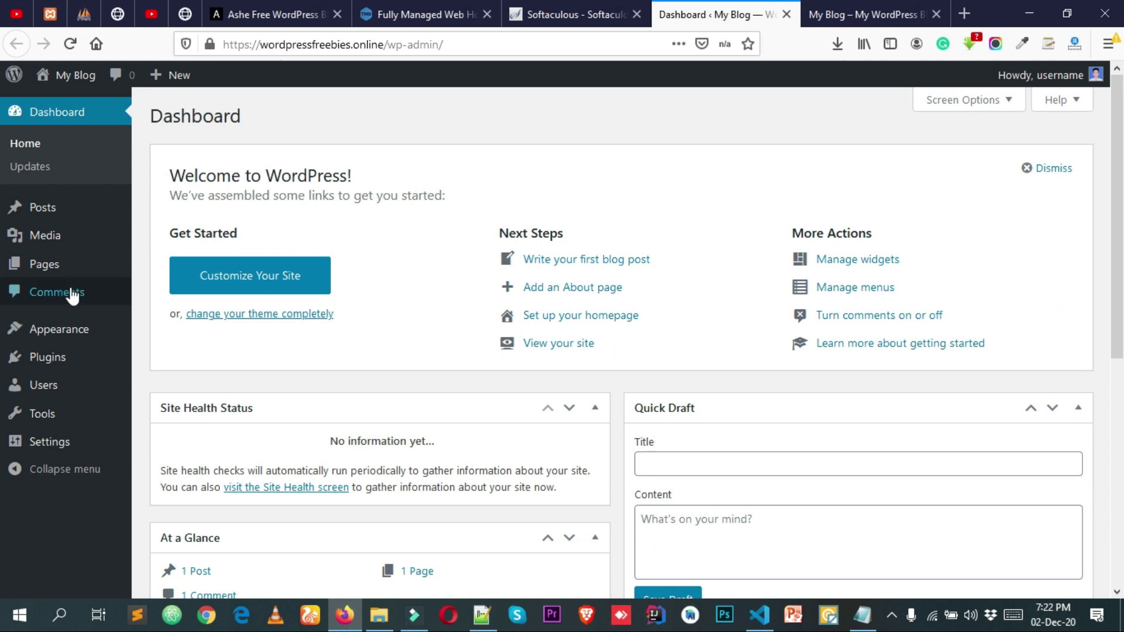
pyautogui.click(875, 14)
pyautogui.scroll(-5, 966, 337)
pyautogui.scroll(5, 966, 337)
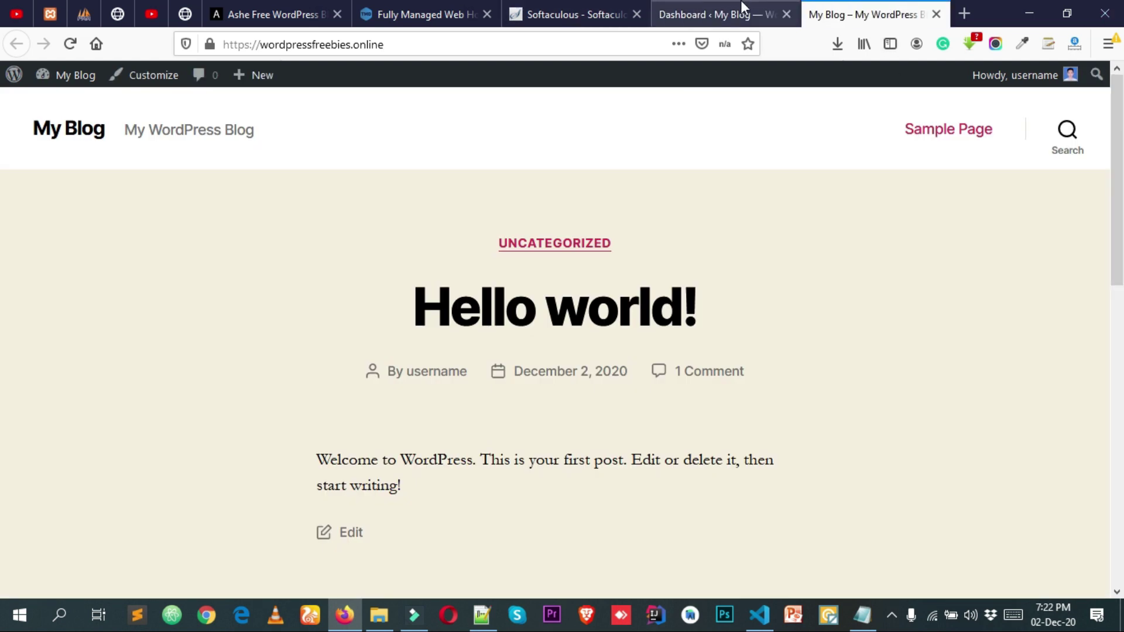
pyautogui.click(742, 7)
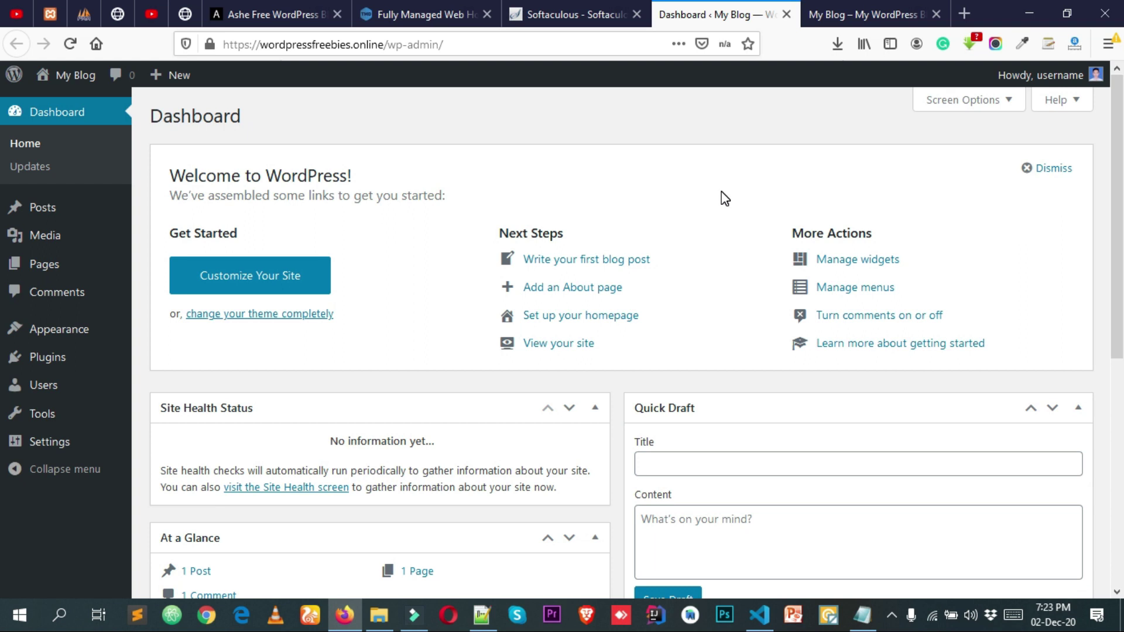
# - Trash the Hello world! post via Bulk actions > Move to Trash, then list the Pages
pyautogui.click(53, 212)
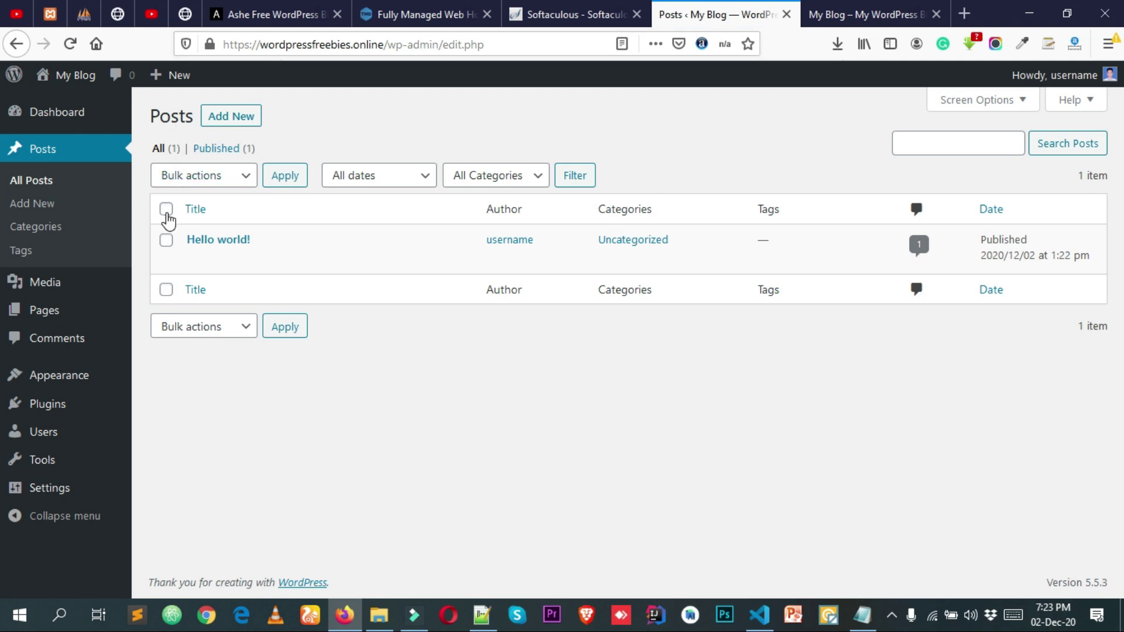
pyautogui.moveTo(200, 254)
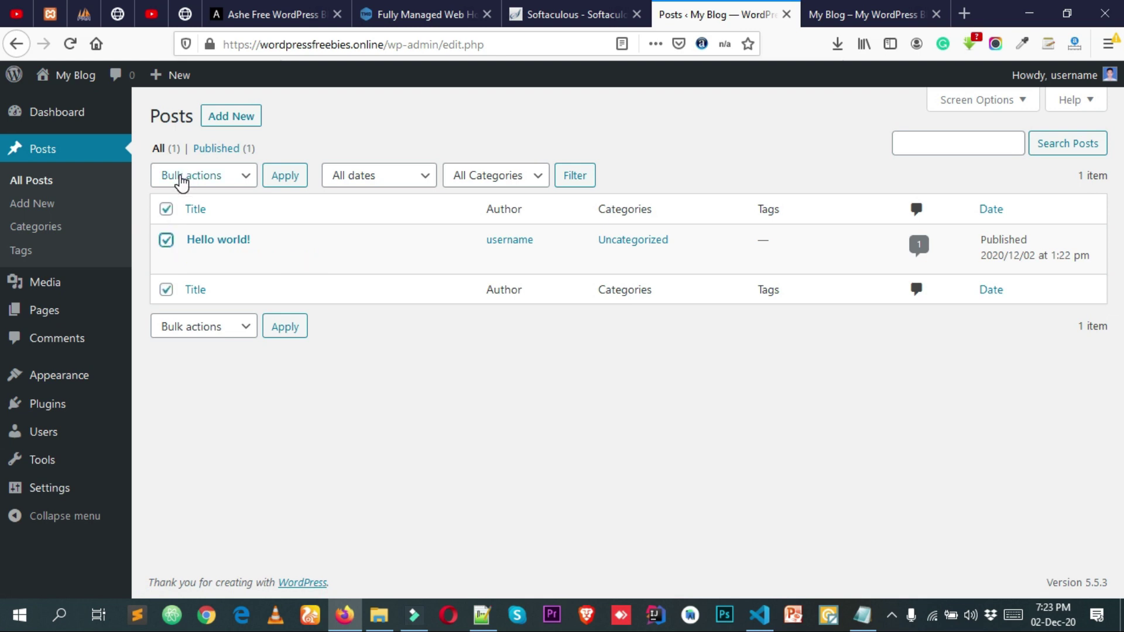
pyautogui.click(180, 182)
pyautogui.click(195, 244)
pyautogui.click(284, 180)
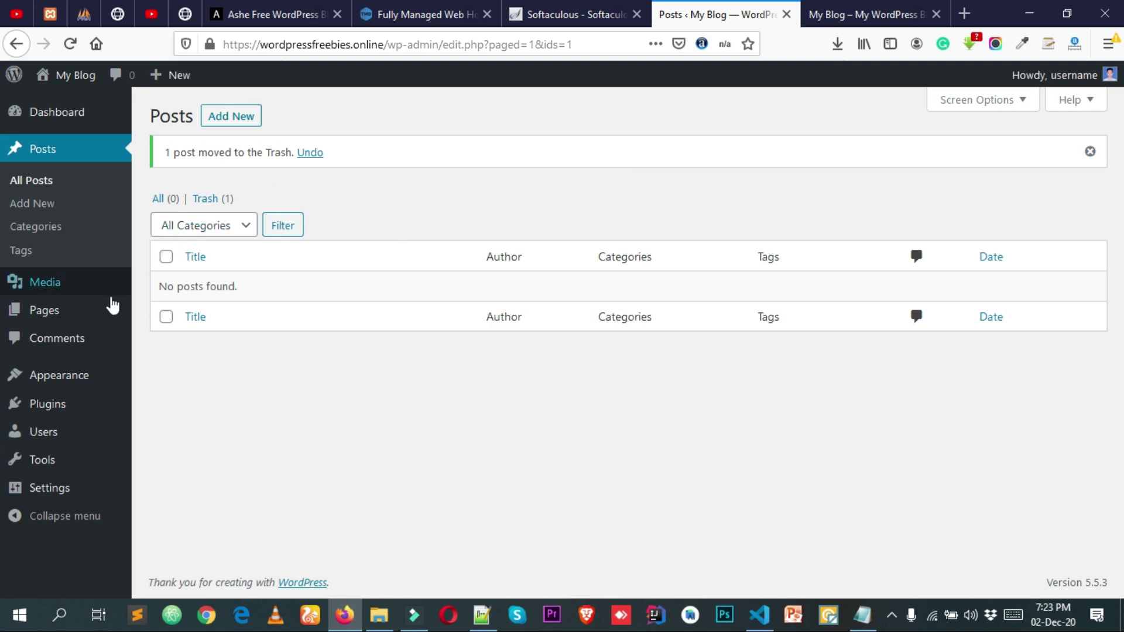
pyautogui.click(76, 312)
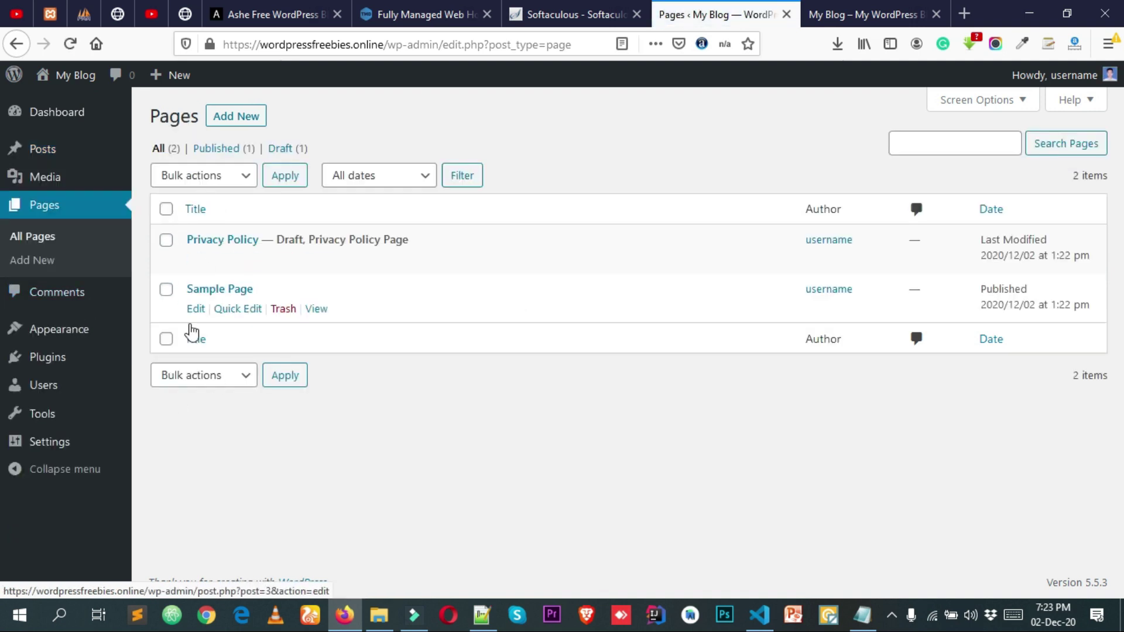
# - Move the Privacy Policy and Sample Page pages to the Trash in bulk
pyautogui.click(166, 210)
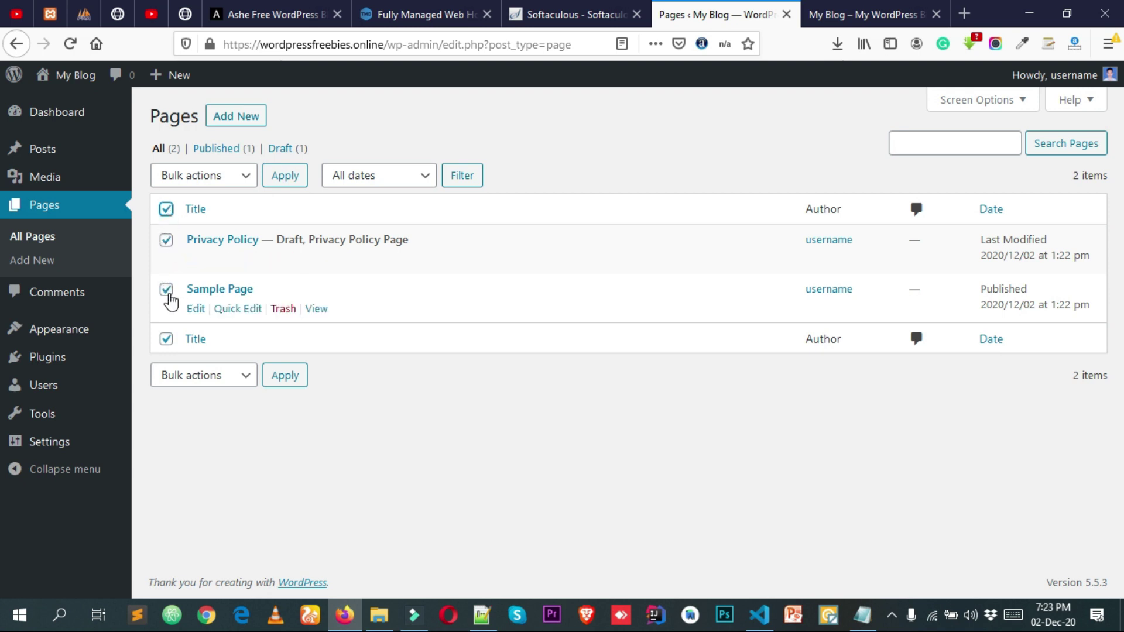
pyautogui.click(182, 178)
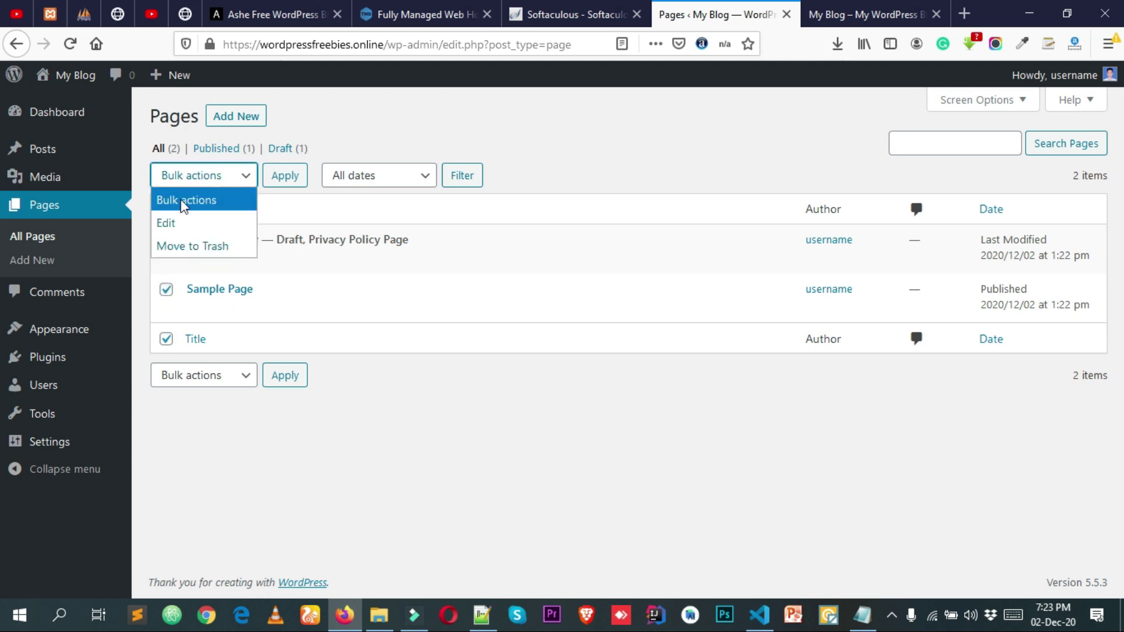
pyautogui.click(178, 247)
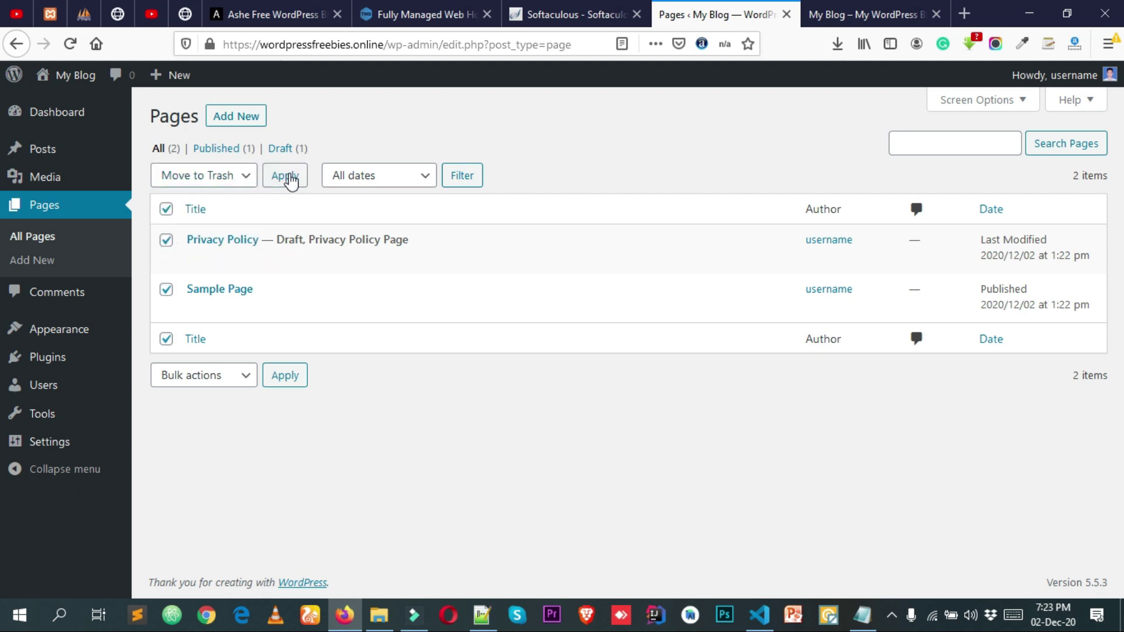
pyautogui.click(287, 177)
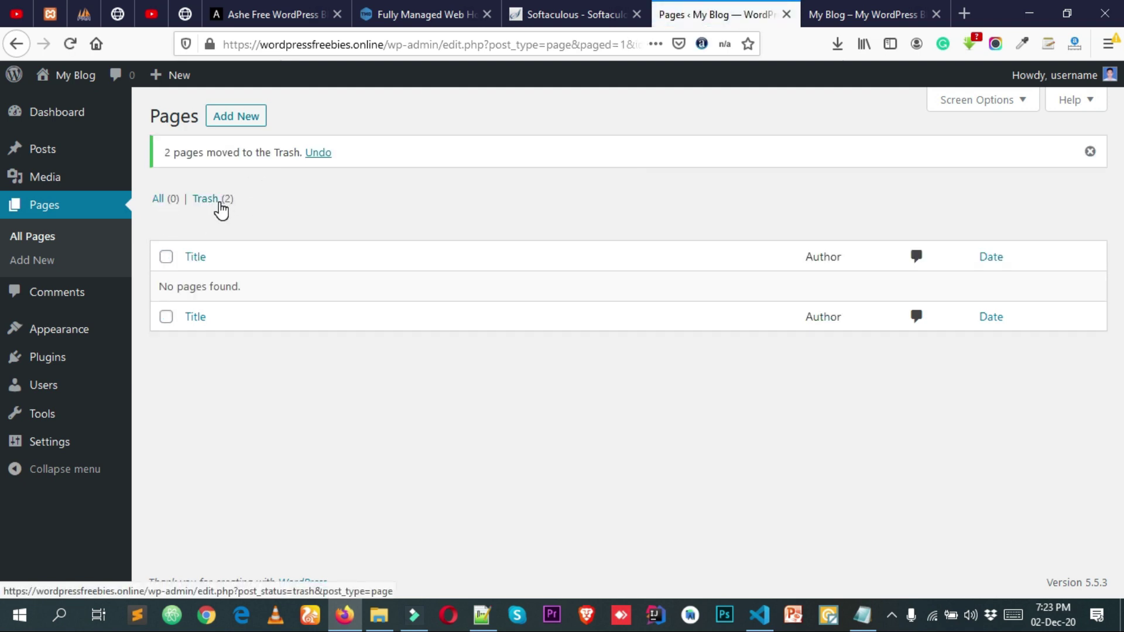
# - Permanently delete both trashed pages, emptying the Pages trash
pyautogui.click(220, 206)
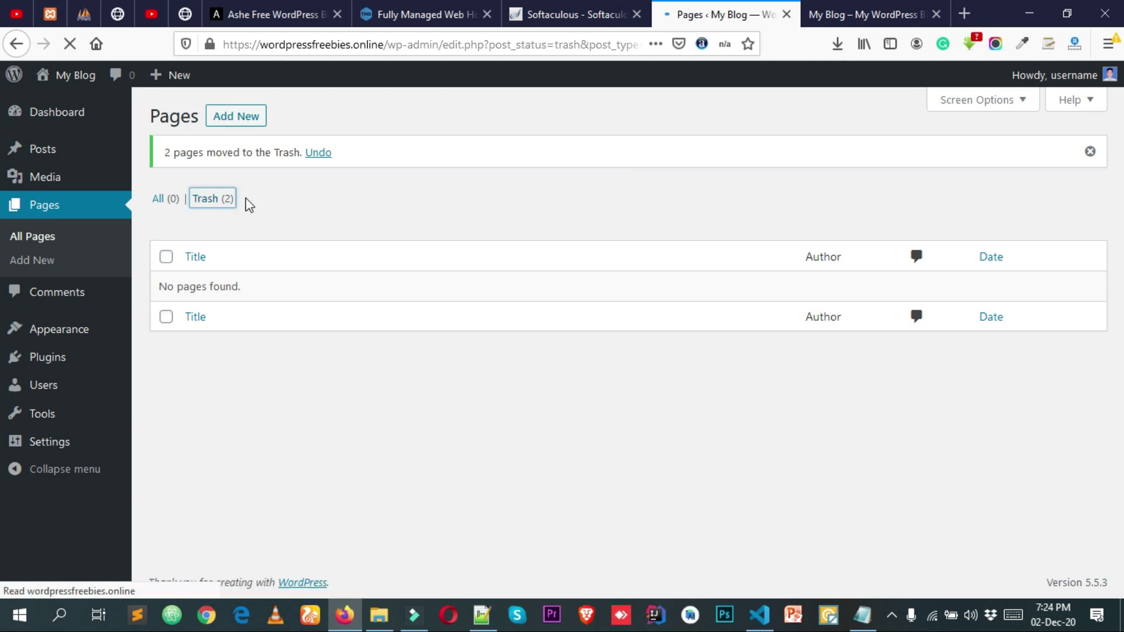
pyautogui.click(167, 209)
pyautogui.click(185, 174)
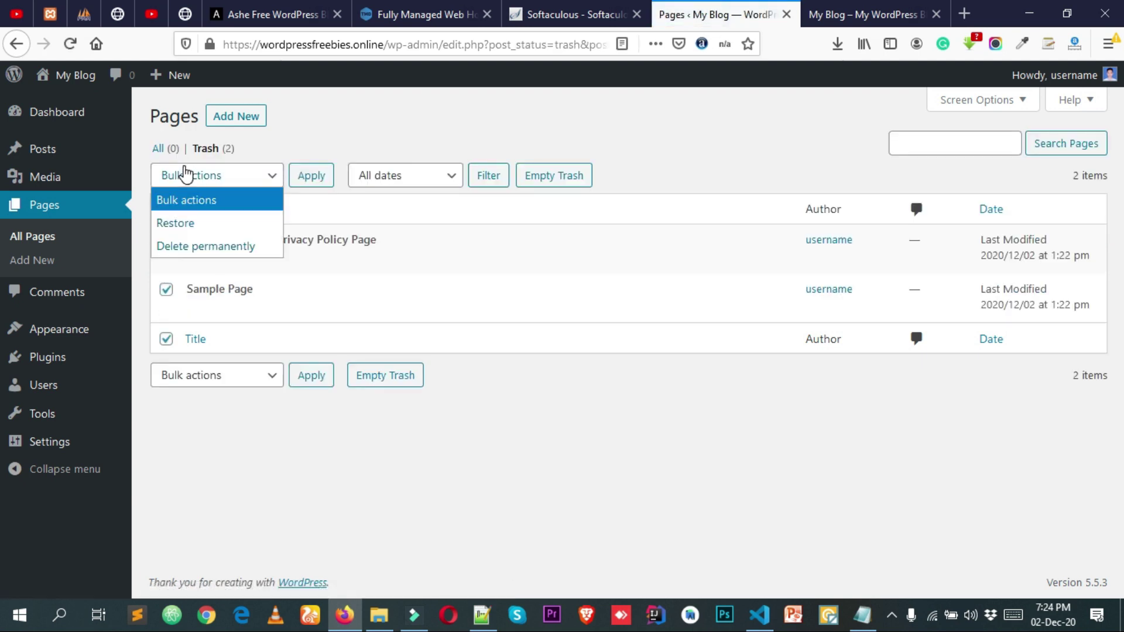
pyautogui.click(185, 175)
pyautogui.click(178, 182)
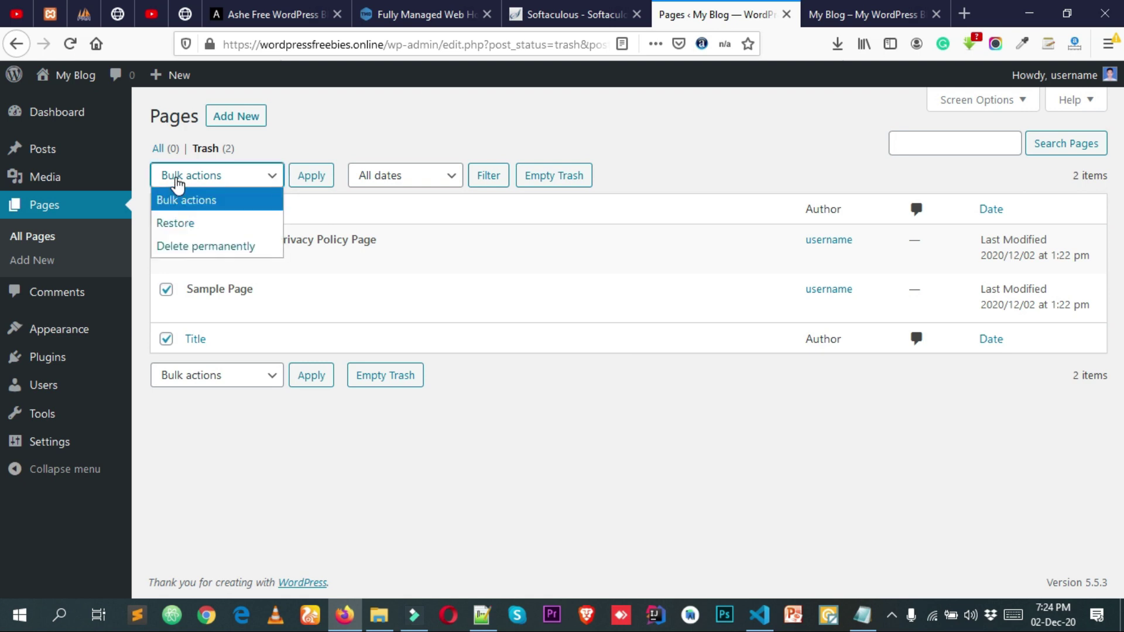
pyautogui.click(181, 249)
pyautogui.click(314, 181)
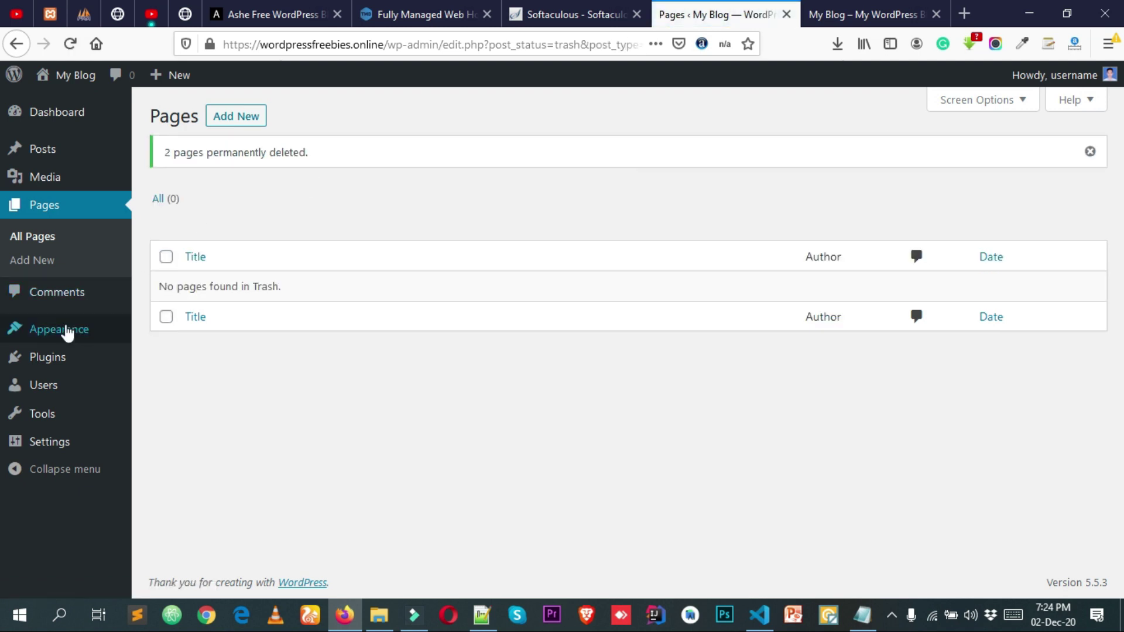
pyautogui.moveTo(78, 345)
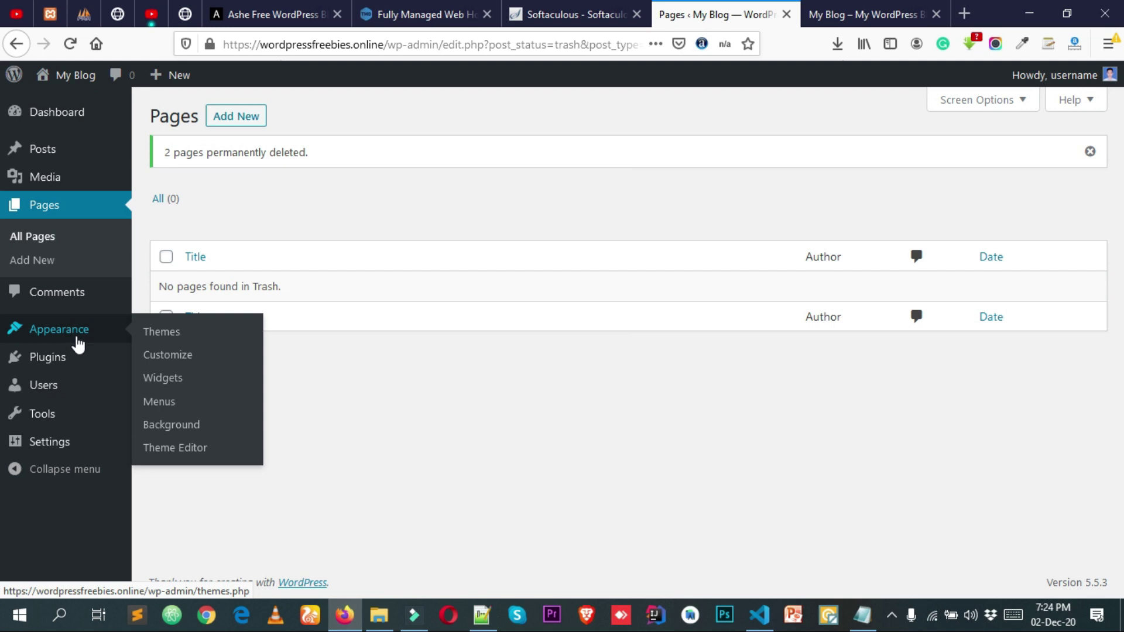
# - Bulk-delete the Akismet Anti-Spam and Hello Dolly plugins, then view the Users list
pyautogui.click(72, 358)
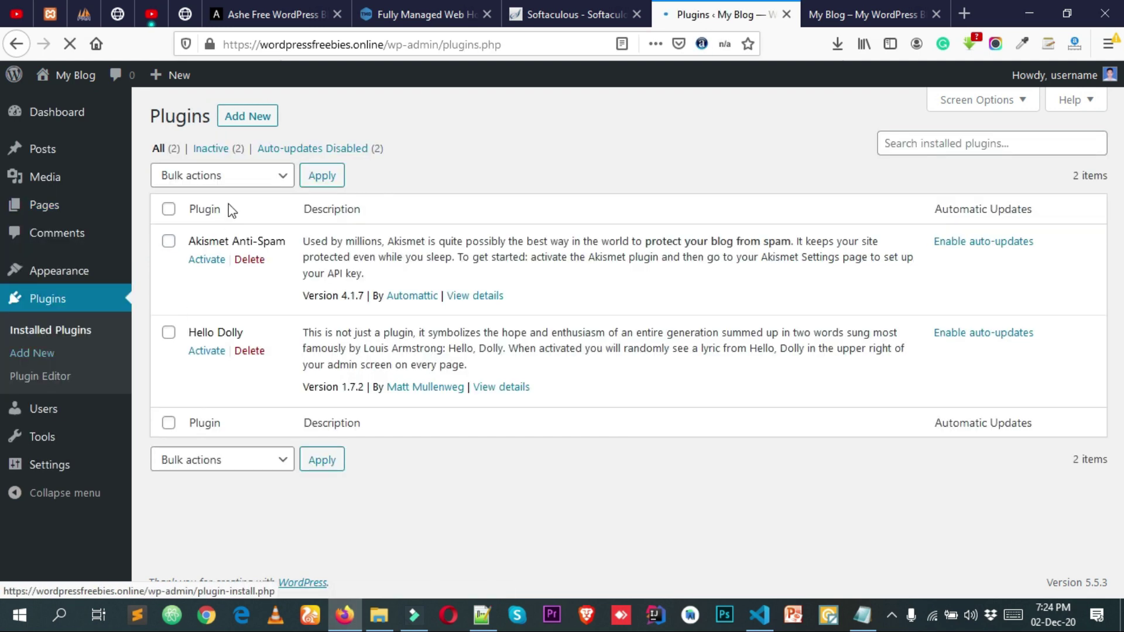
pyautogui.click(169, 211)
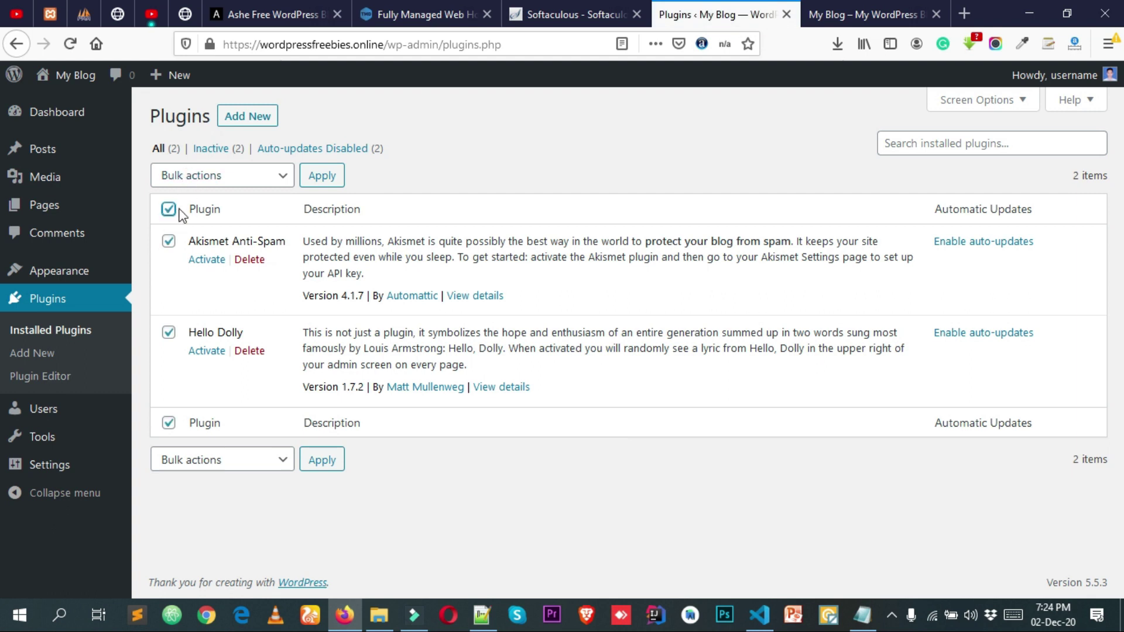
pyautogui.click(169, 211)
pyautogui.click(187, 177)
pyautogui.click(194, 291)
pyautogui.click(315, 179)
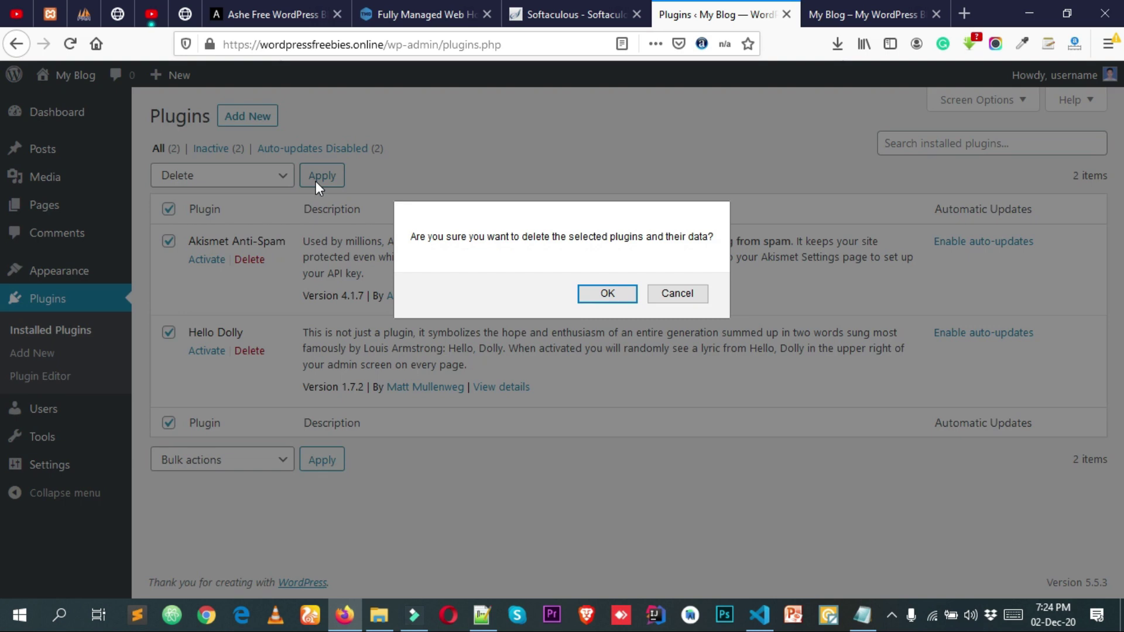
pyautogui.click(609, 294)
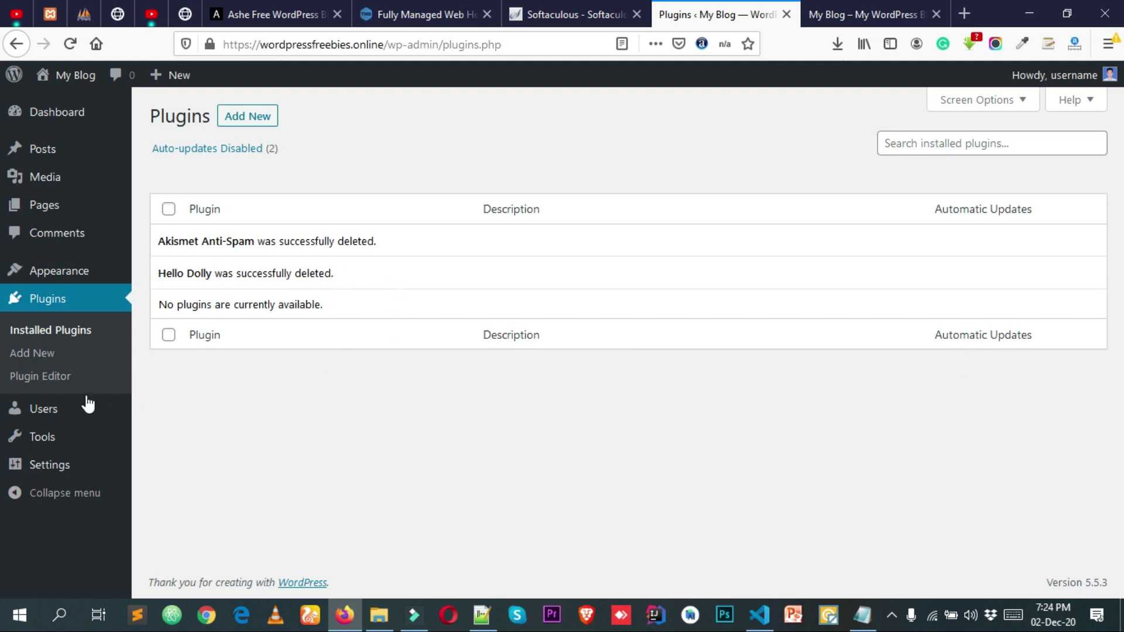
pyautogui.click(66, 412)
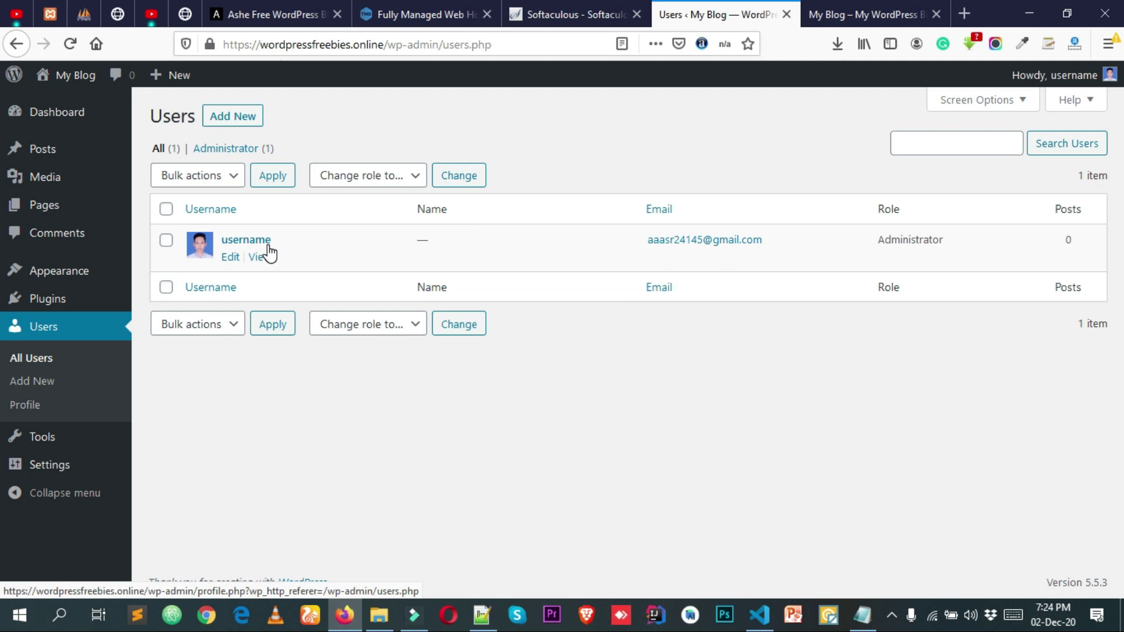
# - On the Profile page, pick the Midnight admin colour scheme after trying Coffee
pyautogui.click(24, 410)
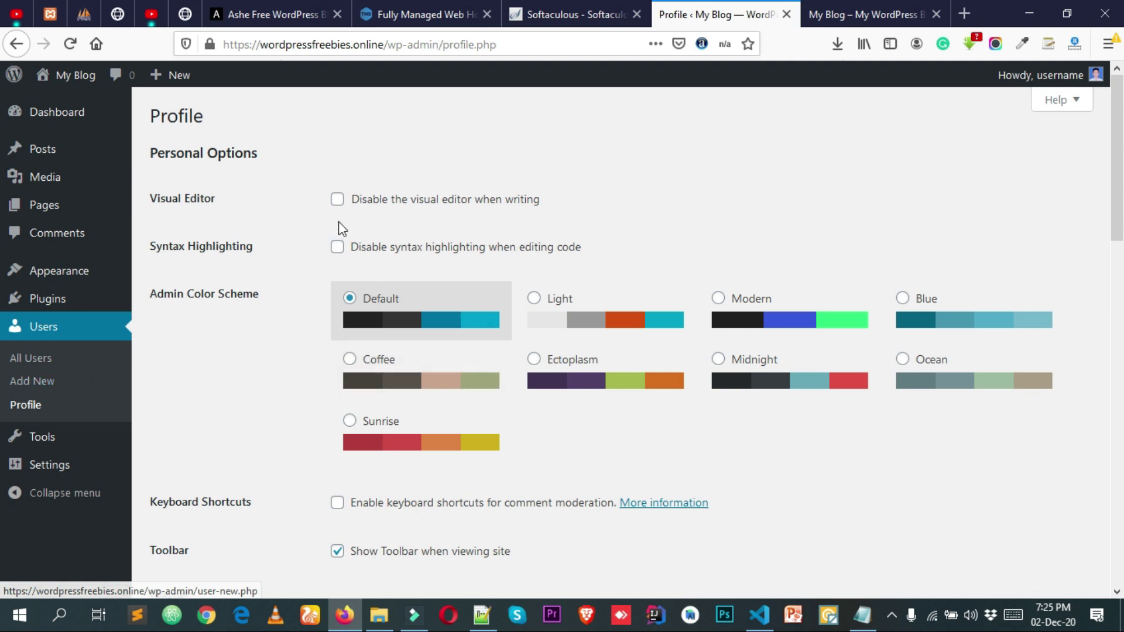
pyautogui.scroll(-14, 281, 263)
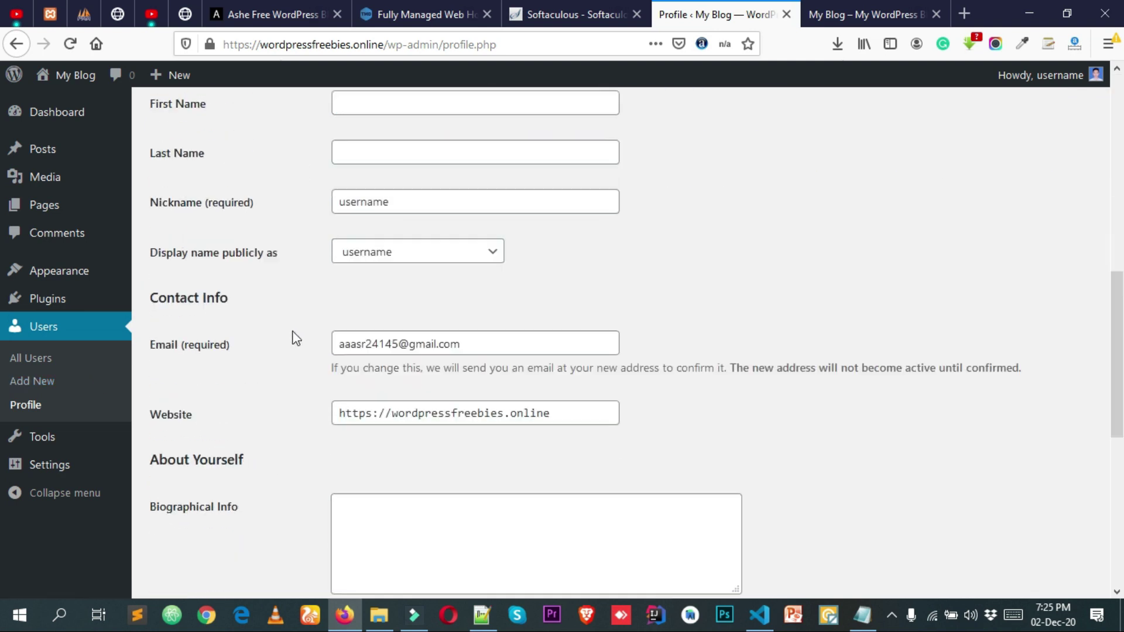
pyautogui.scroll(7, 316, 351)
pyautogui.scroll(7, 375, 311)
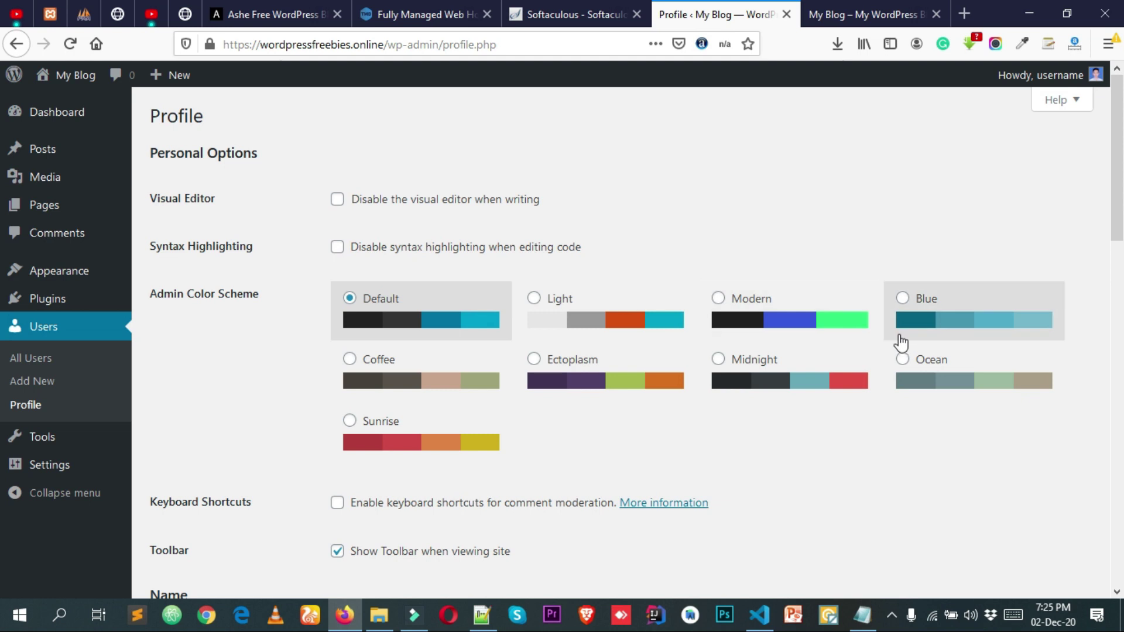
pyautogui.click(390, 379)
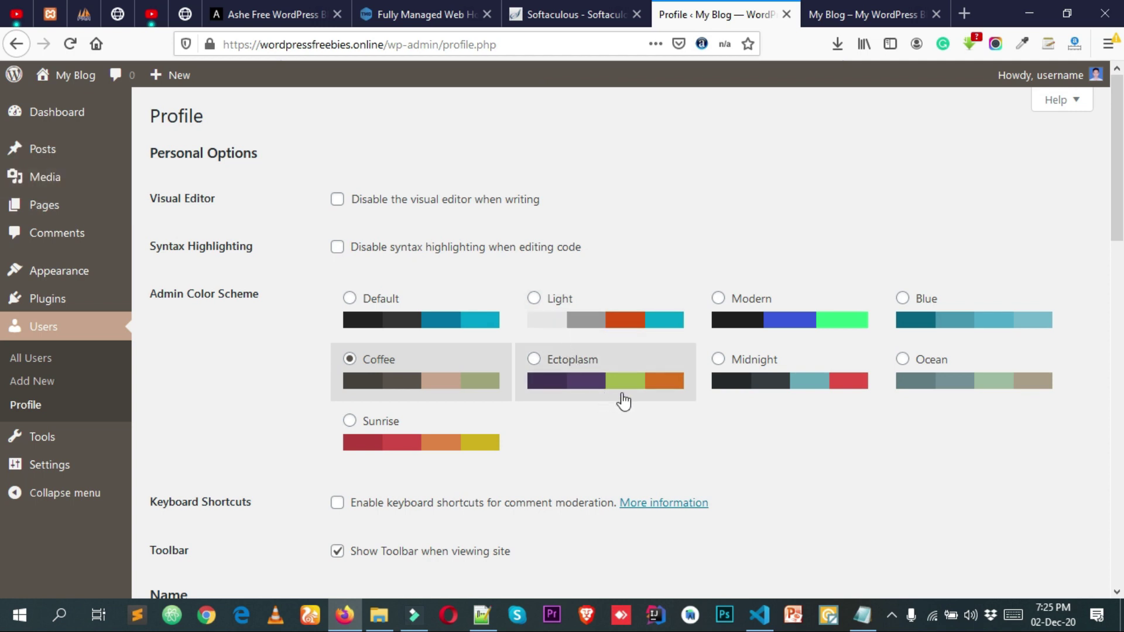
pyautogui.click(762, 385)
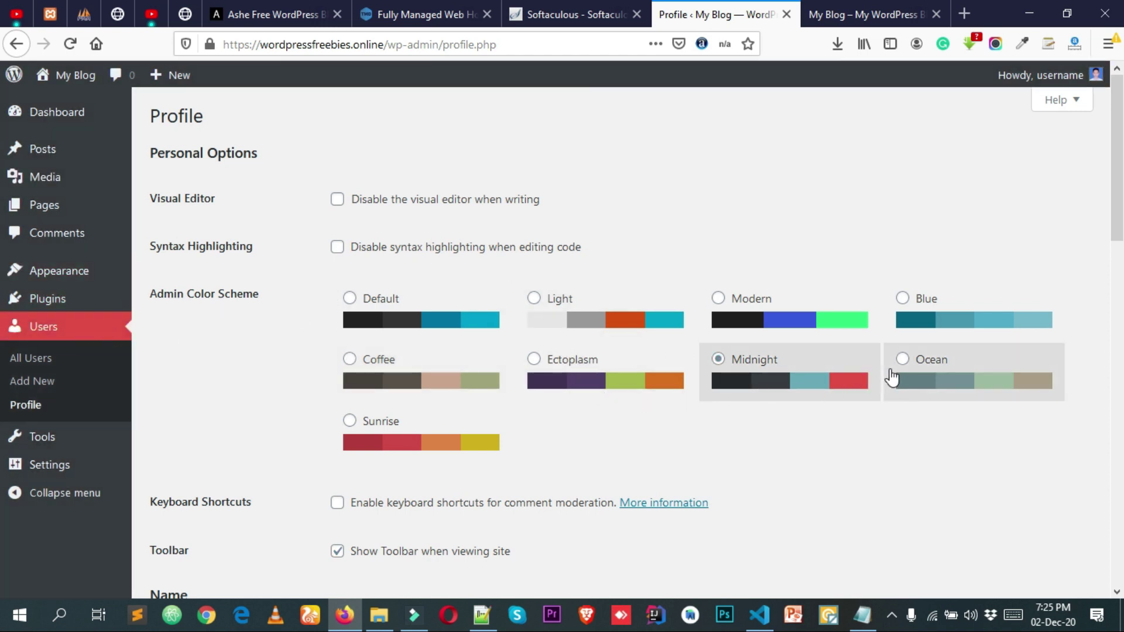
pyautogui.scroll(-3, 890, 374)
pyautogui.scroll(-15, 867, 313)
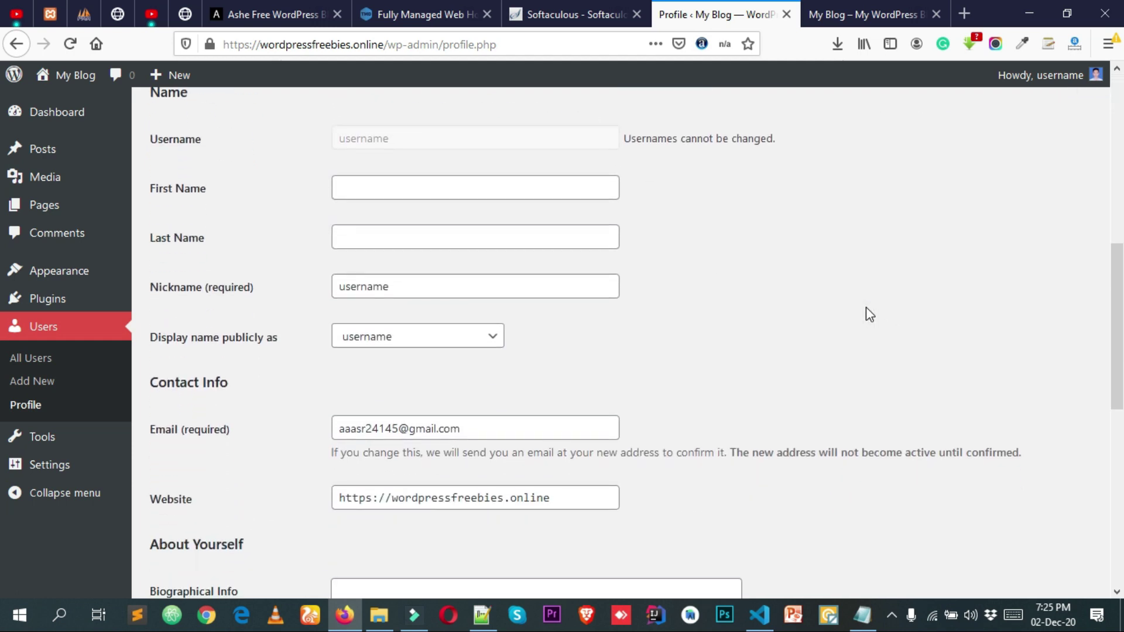
# - Leave the First Name, Last Name and biographical info fields empty
pyautogui.click(198, 190)
pyautogui.click(501, 229)
pyautogui.click(751, 250)
pyautogui.scroll(3, 677, 253)
pyautogui.scroll(-12, 676, 251)
pyautogui.click(423, 376)
pyautogui.scroll(-5, 419, 370)
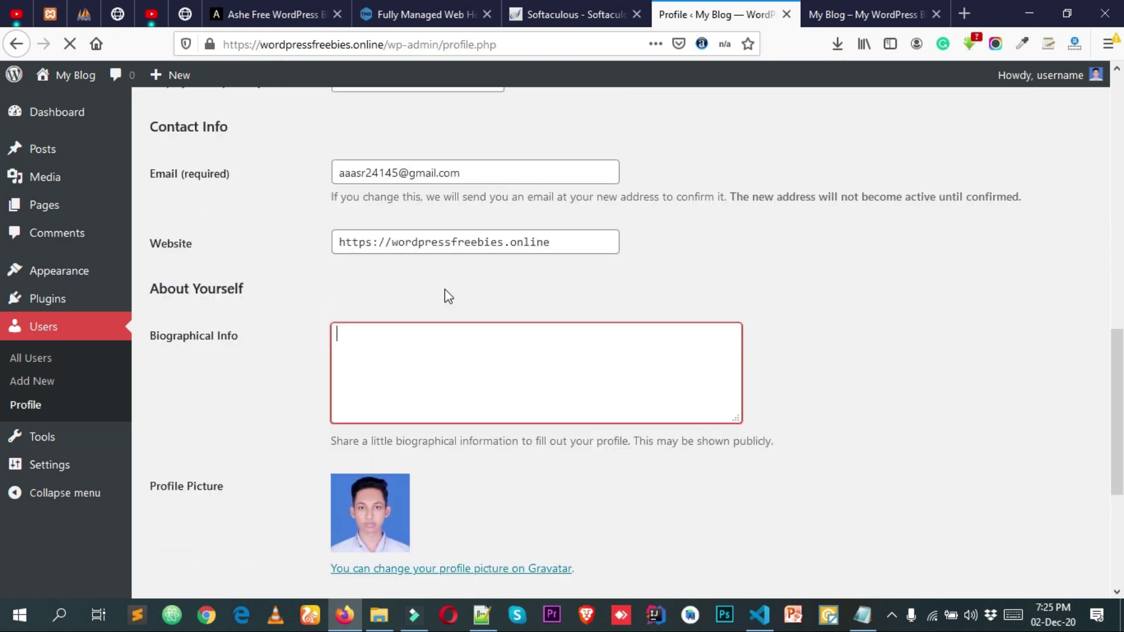
pyautogui.scroll(-1, 712, 350)
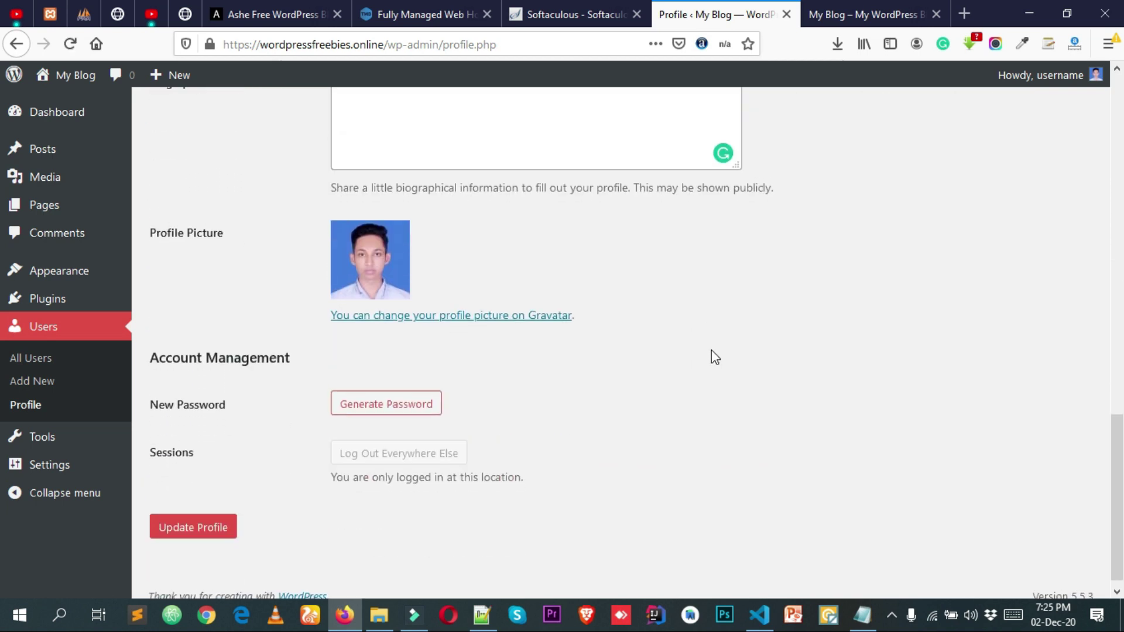
# - Generate a new password, then cancel it to keep the existing one
pyautogui.click(368, 390)
pyautogui.tripleClick(559, 390)
pyautogui.click(379, 387)
pyautogui.moveTo(491, 390); pyautogui.dragTo(227, 398)
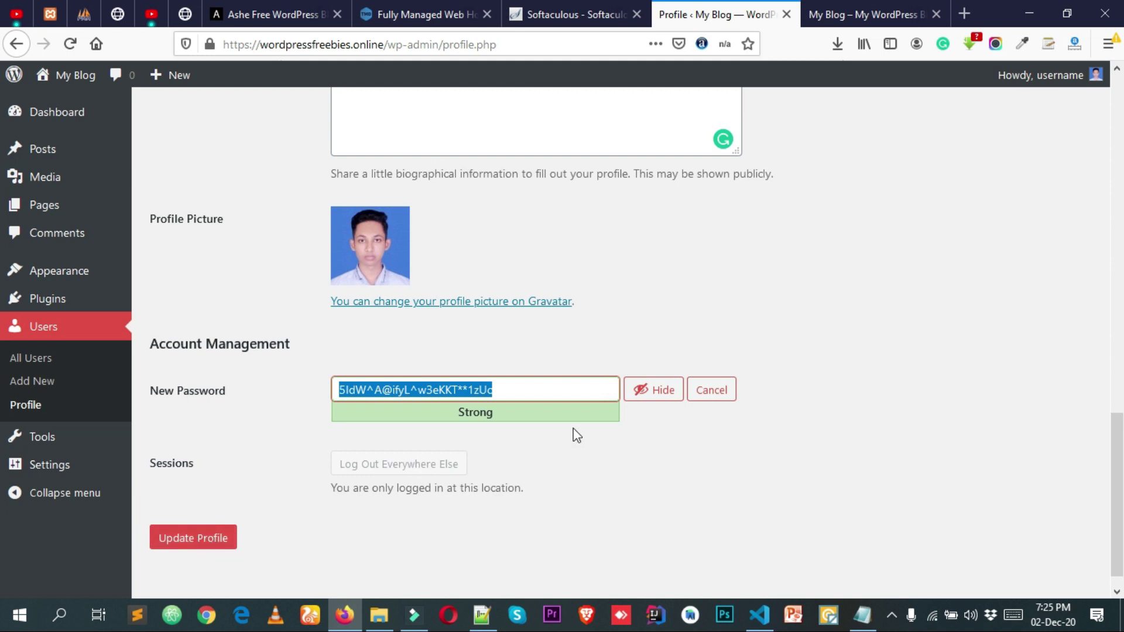
pyautogui.click(709, 396)
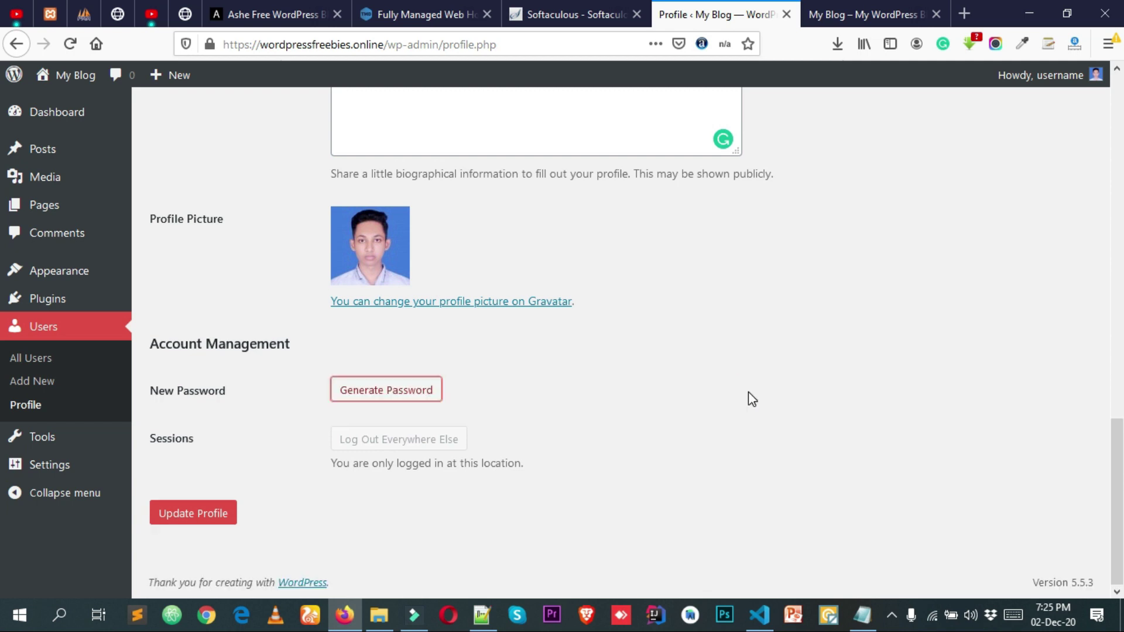
# - Save the profile with Update Profile
pyautogui.click(193, 513)
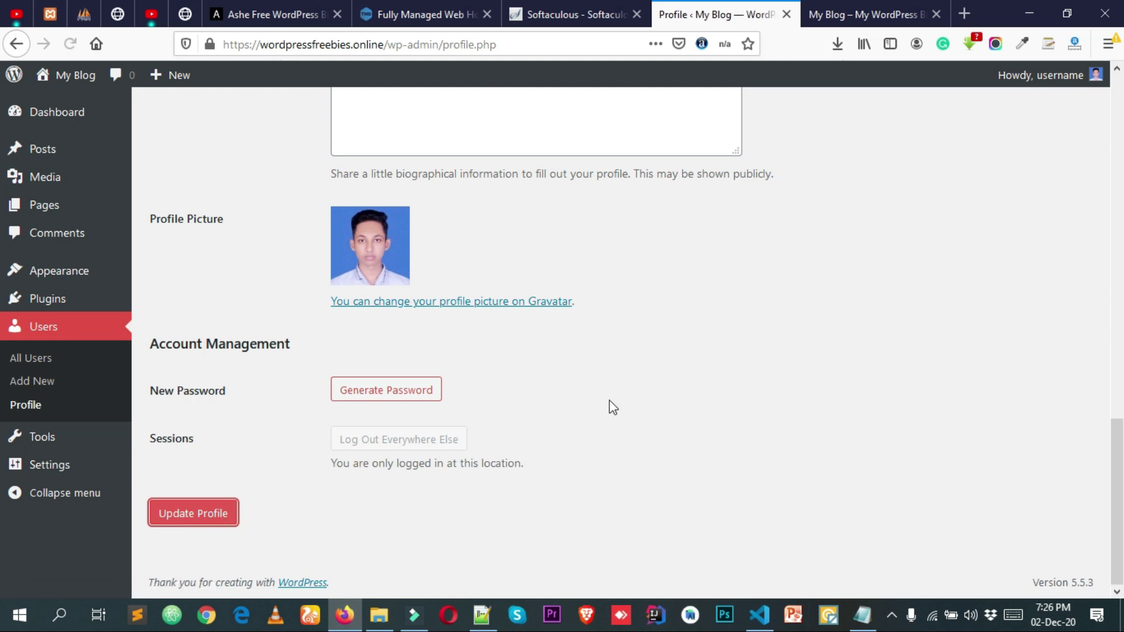
pyautogui.scroll(15, 649, 386)
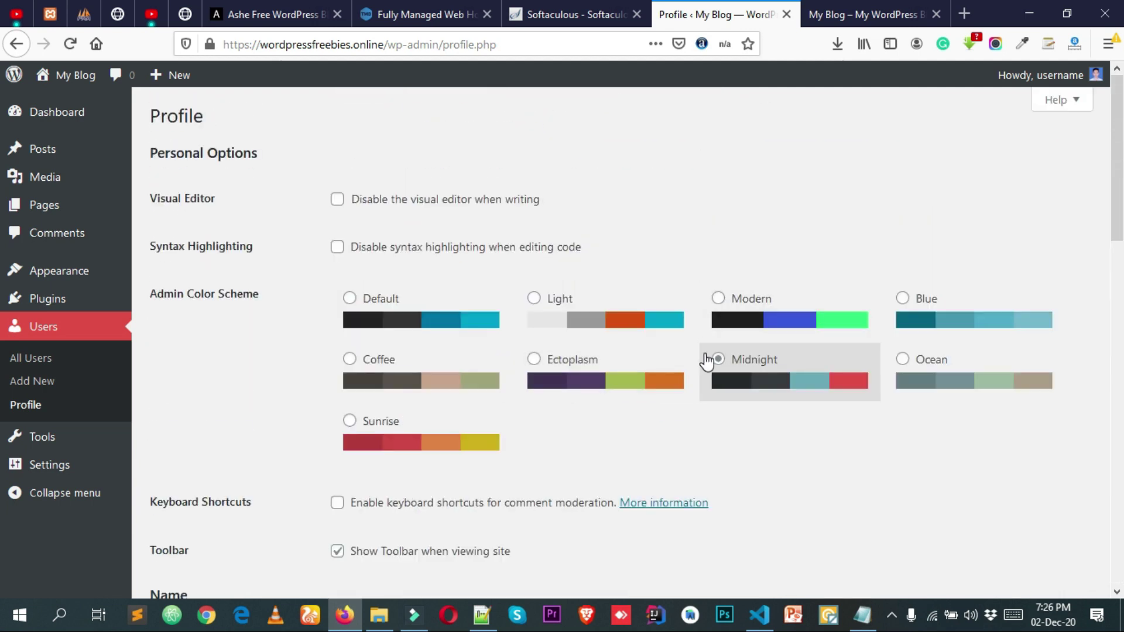
pyautogui.moveTo(1118, 156); pyautogui.dragTo(1118, 427)
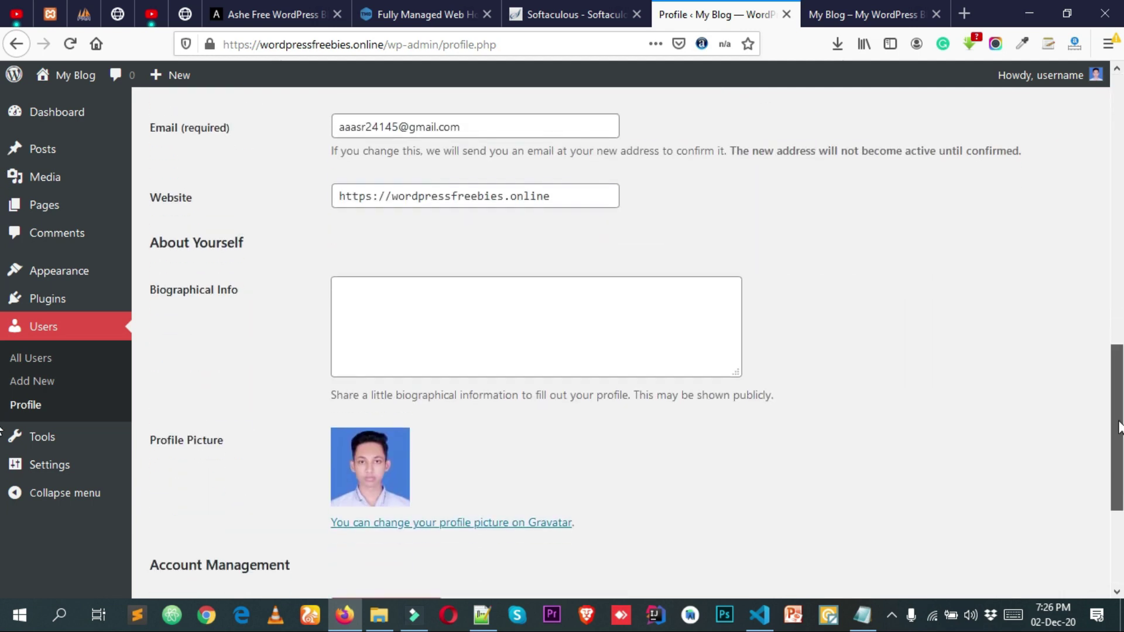
# - In General Settings, change the site title from My Blog to 'Our Fashion Blog'
pyautogui.click(60, 469)
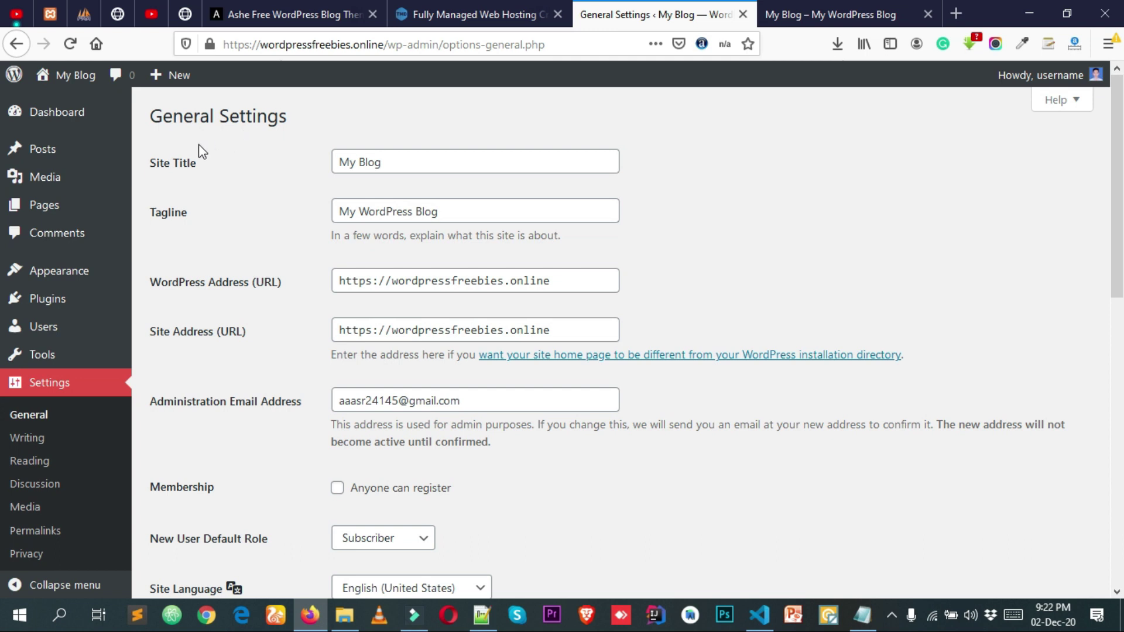
pyautogui.tripleClick(484, 160)
pyautogui.click(502, 161)
pyautogui.tripleClick(501, 161)
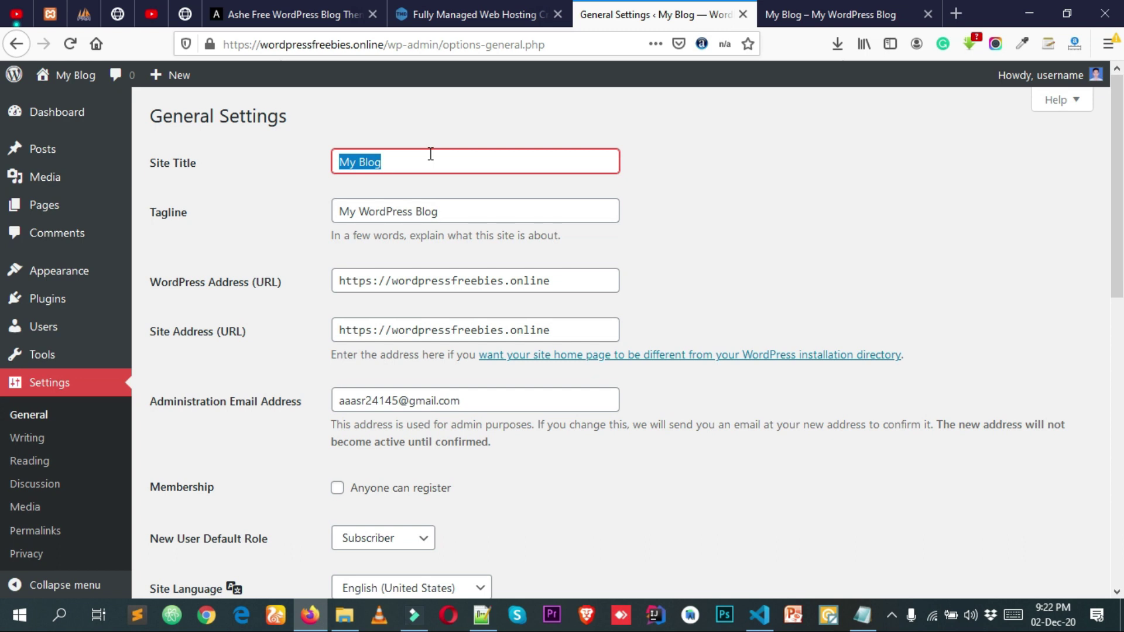
pyautogui.write('Ou')
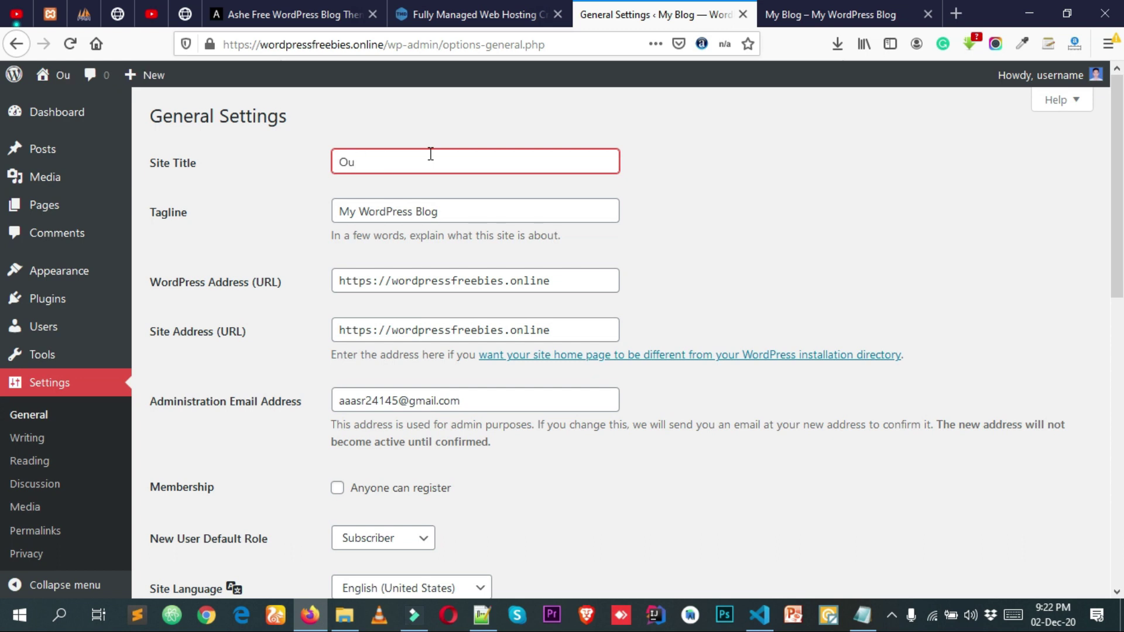
pyautogui.write('r Fashion')
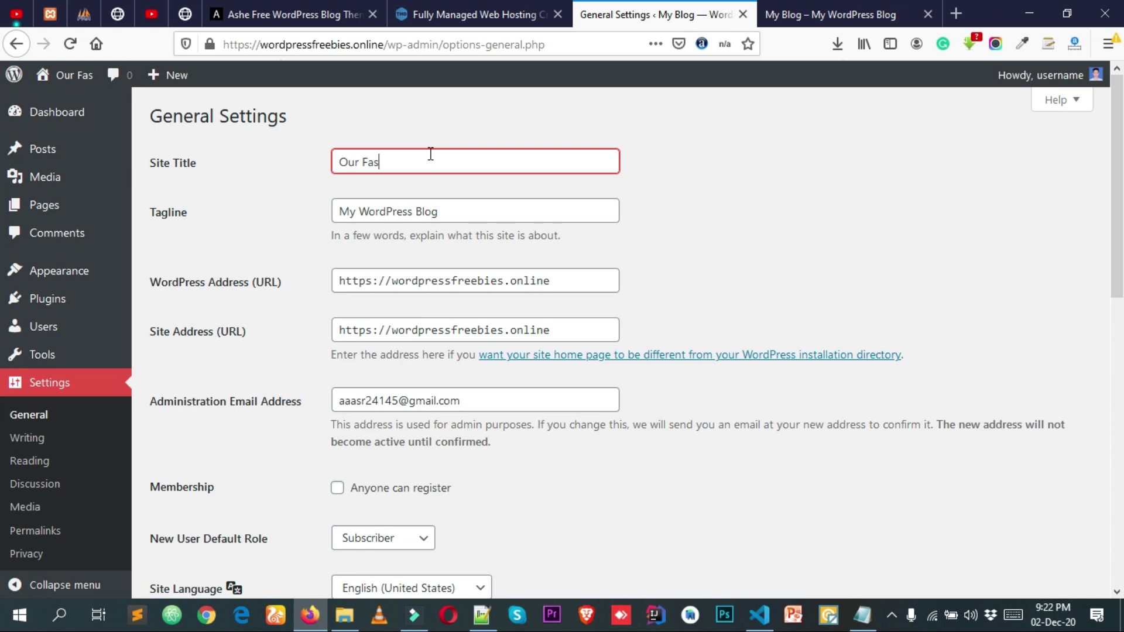
pyautogui.press('BackSpace')
pyautogui.press('BackSpace')
pyautogui.press('BackSpace')
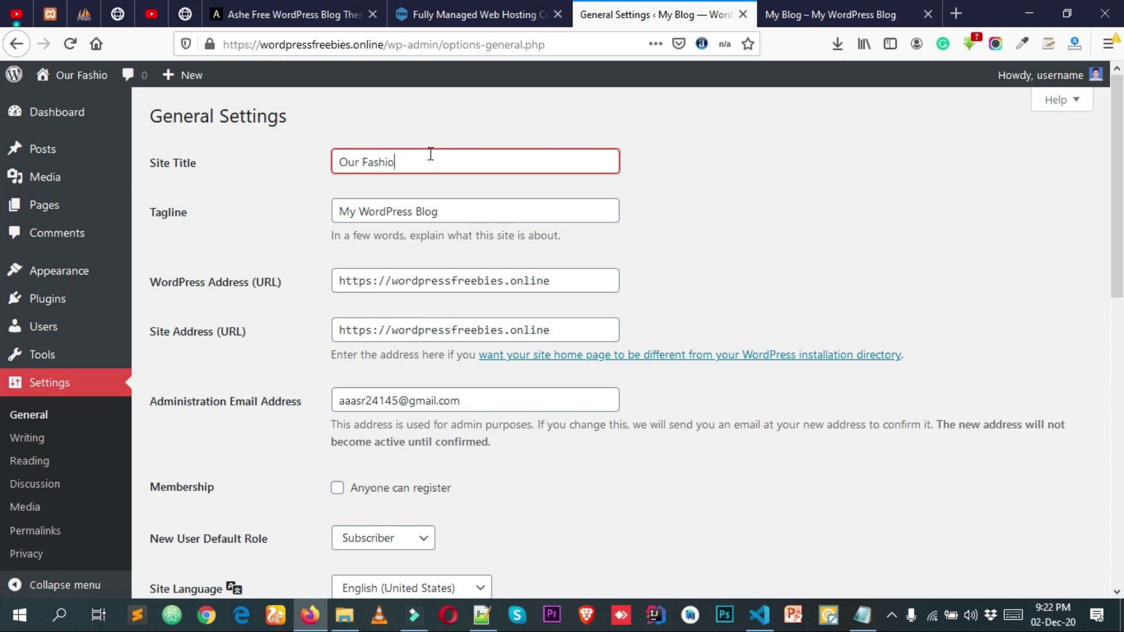
pyautogui.write('ion Blog')
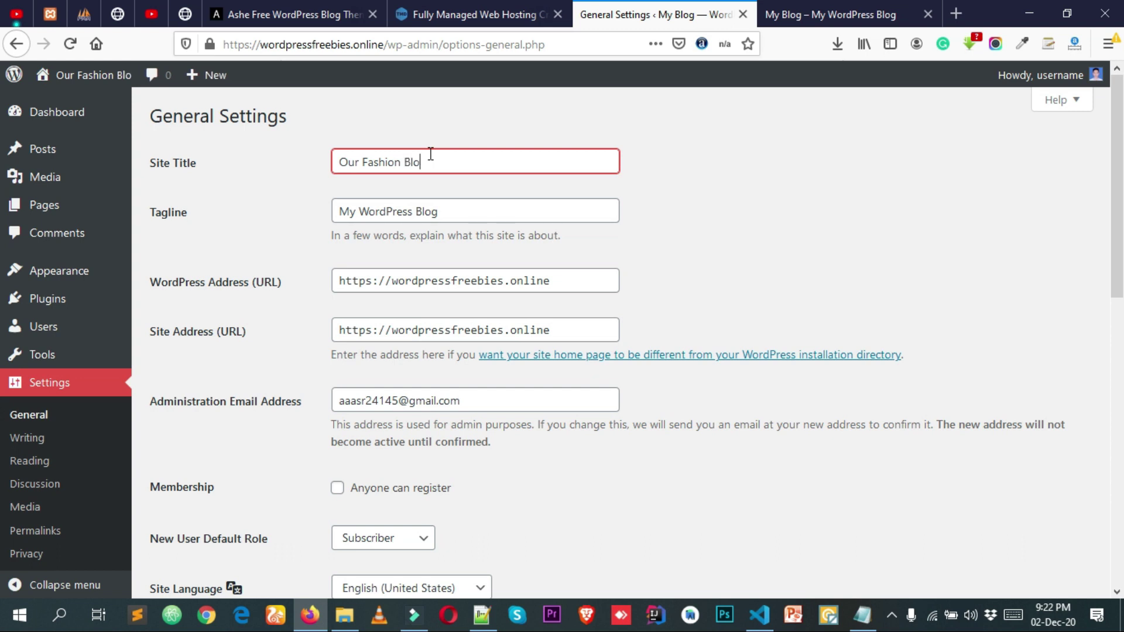
# - Replace the tagline with 'Best Trending Fashion Blogging Tips' and save the changes
pyautogui.moveTo(480, 209); pyautogui.dragTo(237, 234)
pyautogui.press('BackSpace')
pyautogui.write('Best Trend')
pyautogui.press('BackSpace')
pyautogui.press('BackSpace')
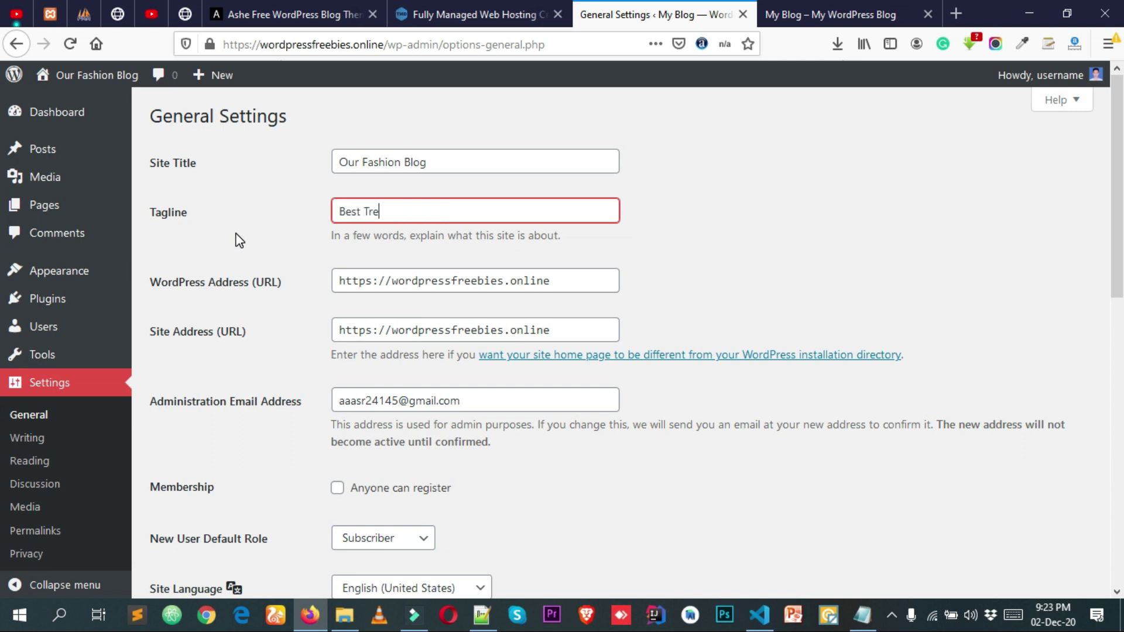
pyautogui.write('nding Fashion Bloggin')
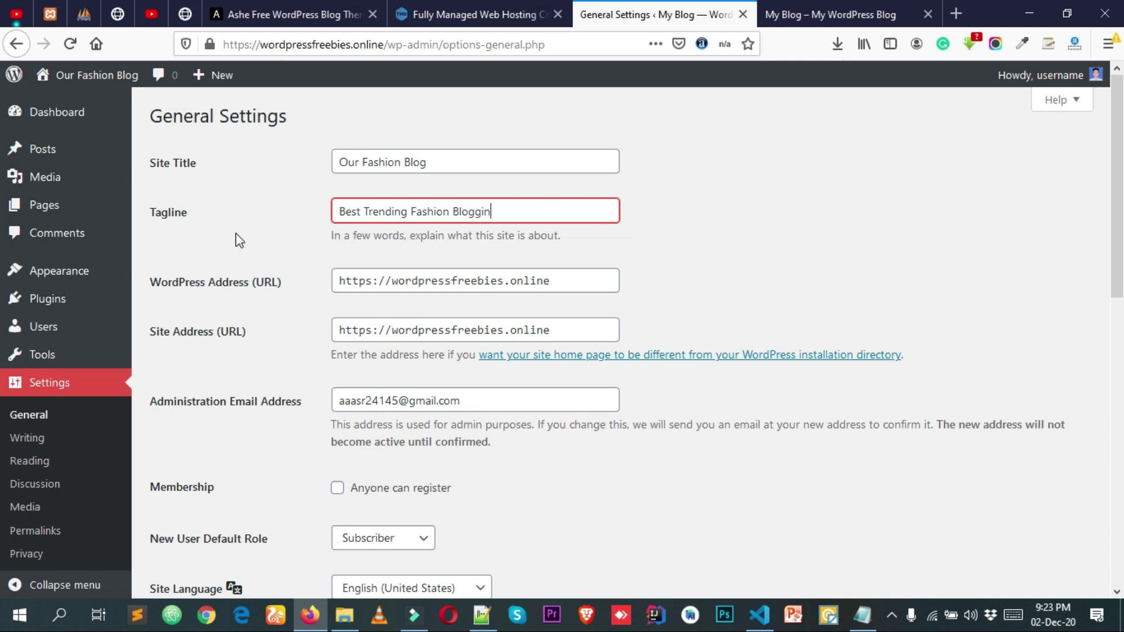
pyautogui.write('g Tips')
pyautogui.click(819, 241)
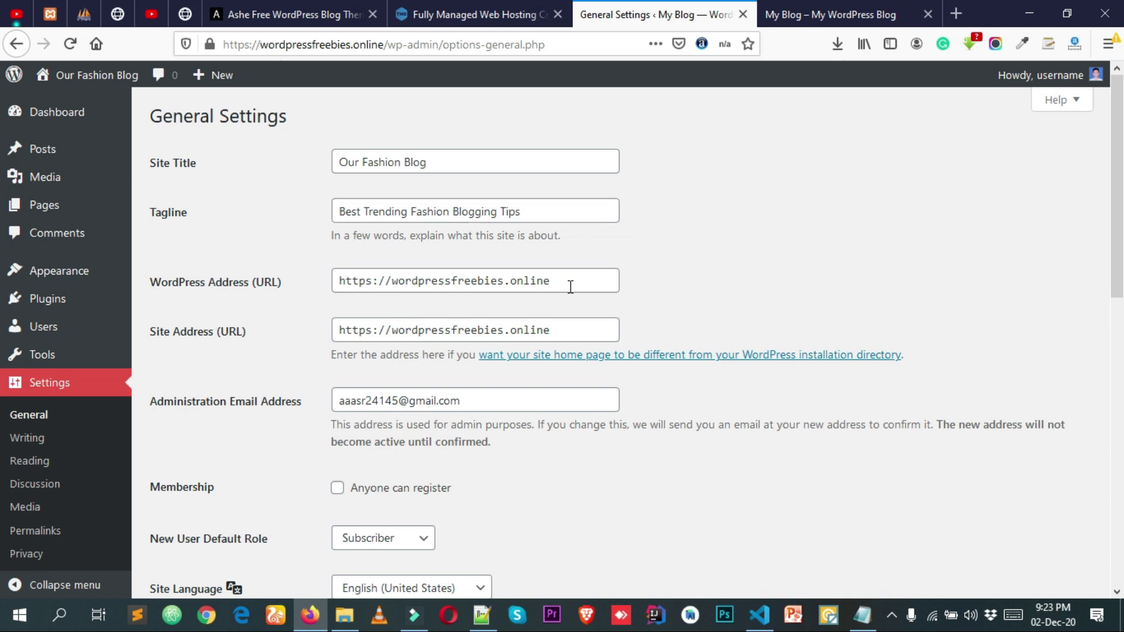
pyautogui.scroll(-6, 886, 180)
pyautogui.scroll(-4, 885, 180)
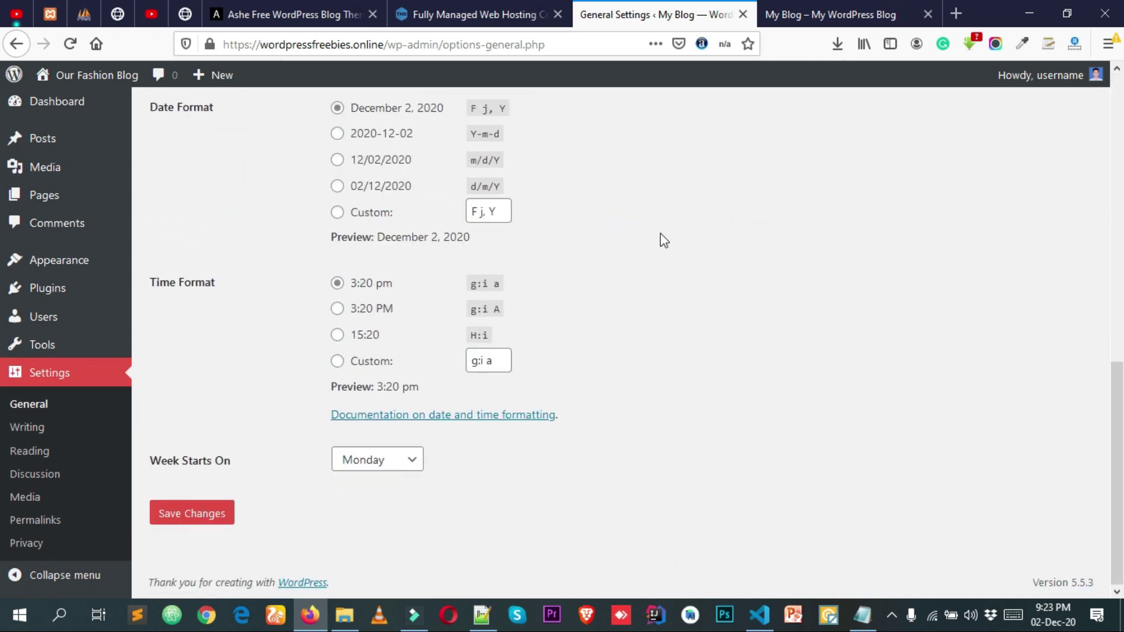
pyautogui.click(214, 518)
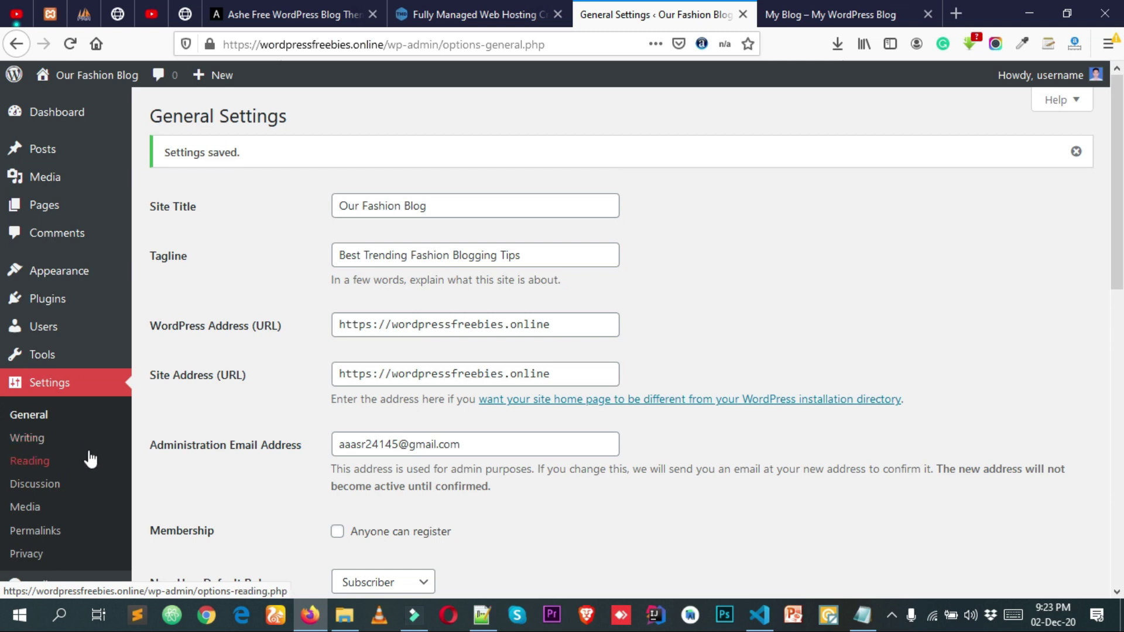
pyautogui.moveTo(69, 275)
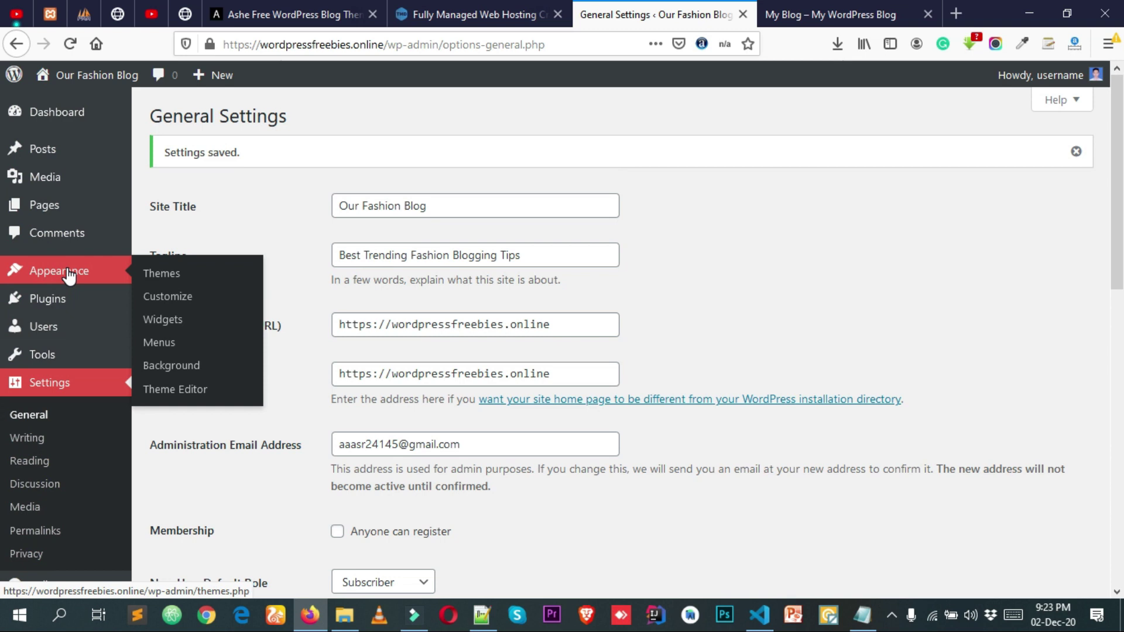
pyautogui.click(70, 275)
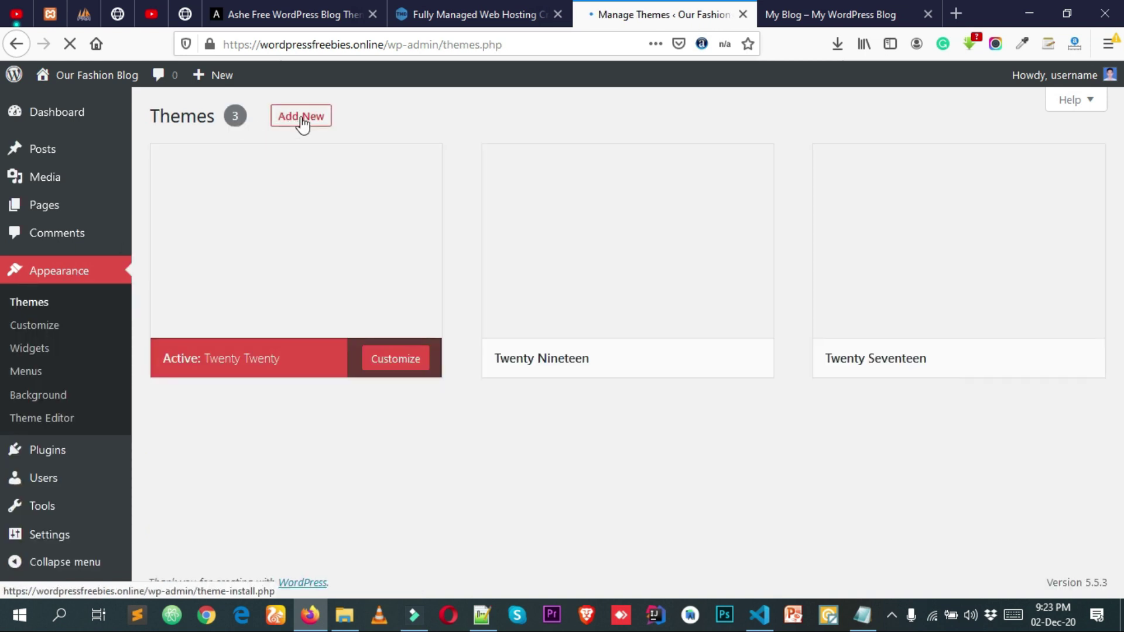
pyautogui.click(301, 117)
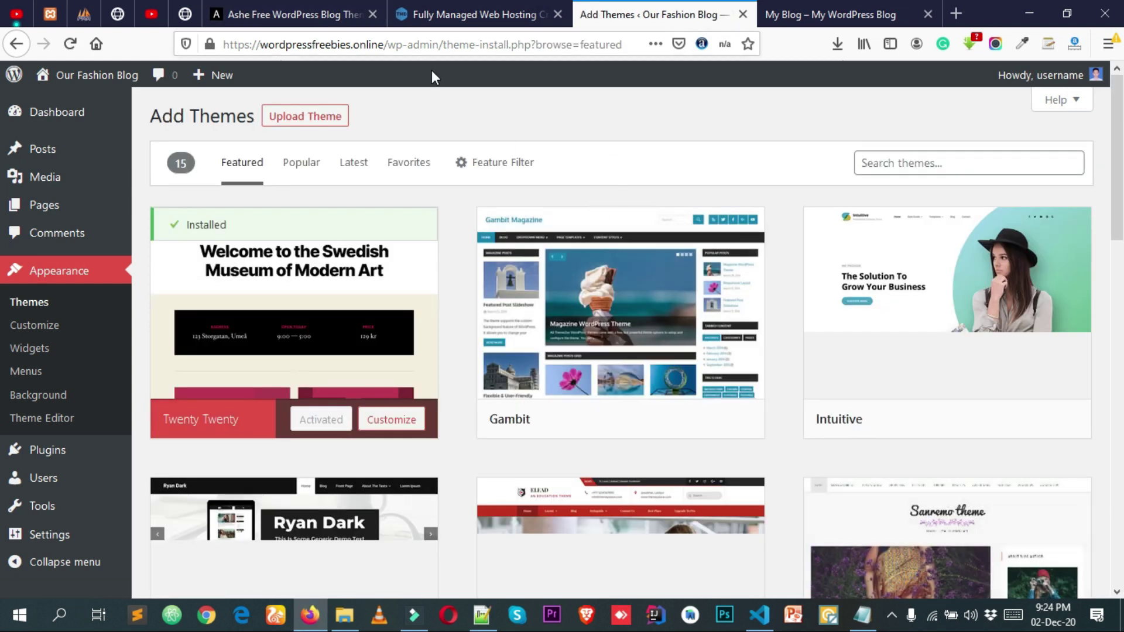
pyautogui.scroll(-5, 1069, 145)
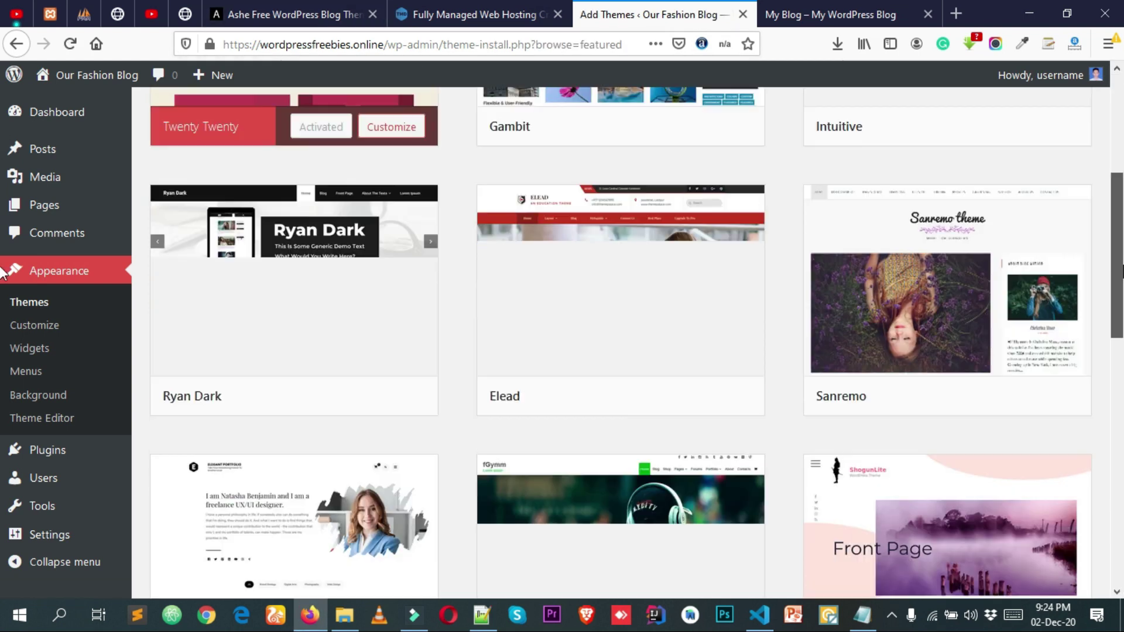
pyautogui.scroll(4, 1069, 145)
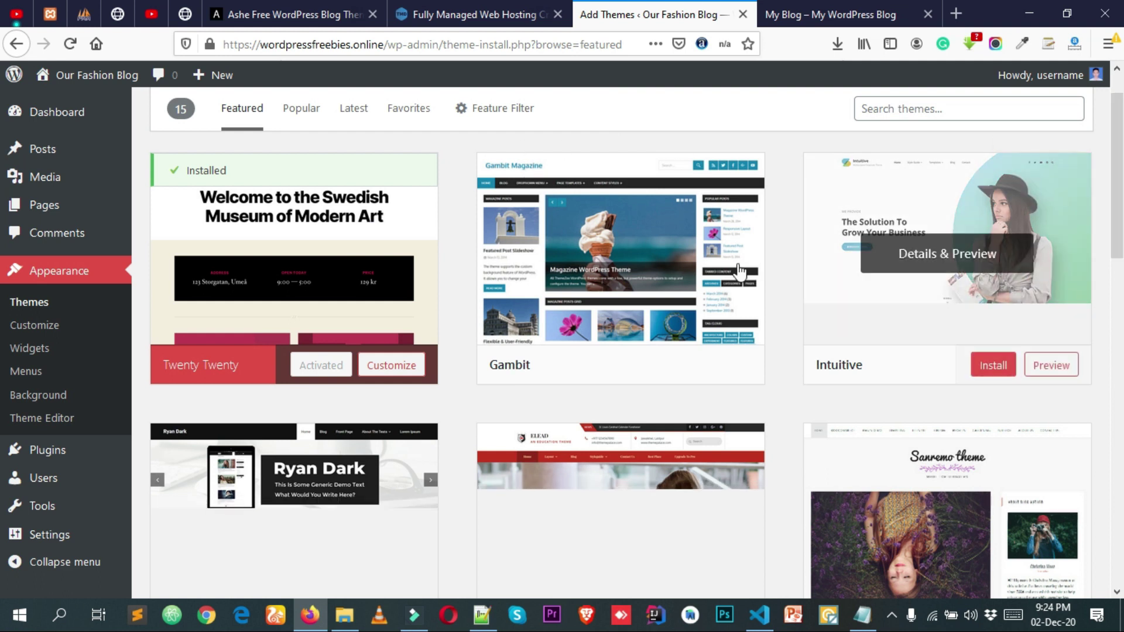
pyautogui.scroll(-3, 3, 256)
pyautogui.scroll(-12, 3, 256)
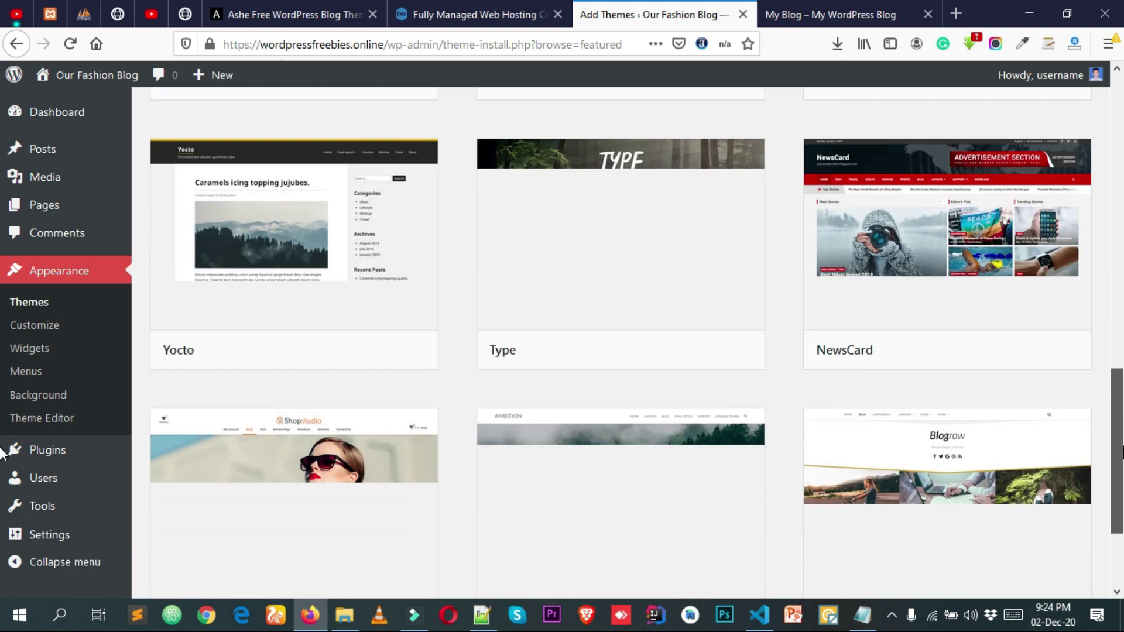
pyautogui.scroll(8, 3, 410)
pyautogui.scroll(-8, 3, 460)
pyautogui.scroll(-2, 2, 459)
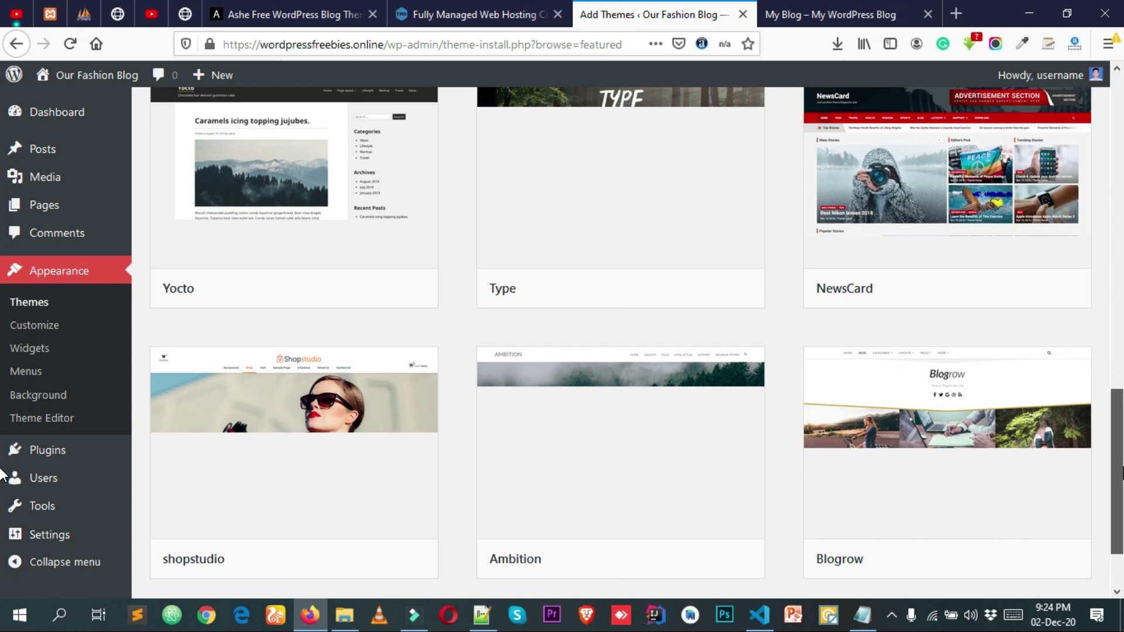
pyautogui.scroll(-1, 2, 473)
pyautogui.scroll(13, 1, 473)
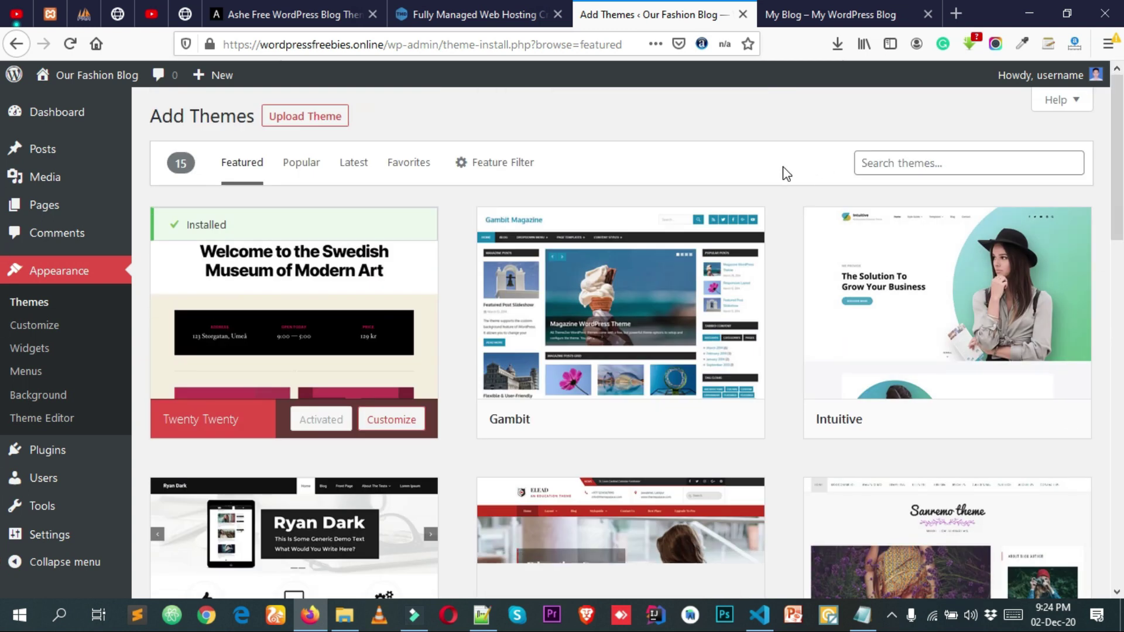
# - Search the theme directory for 'ashe' and install the Ashe theme
pyautogui.click(896, 165)
pyautogui.write('ashe')
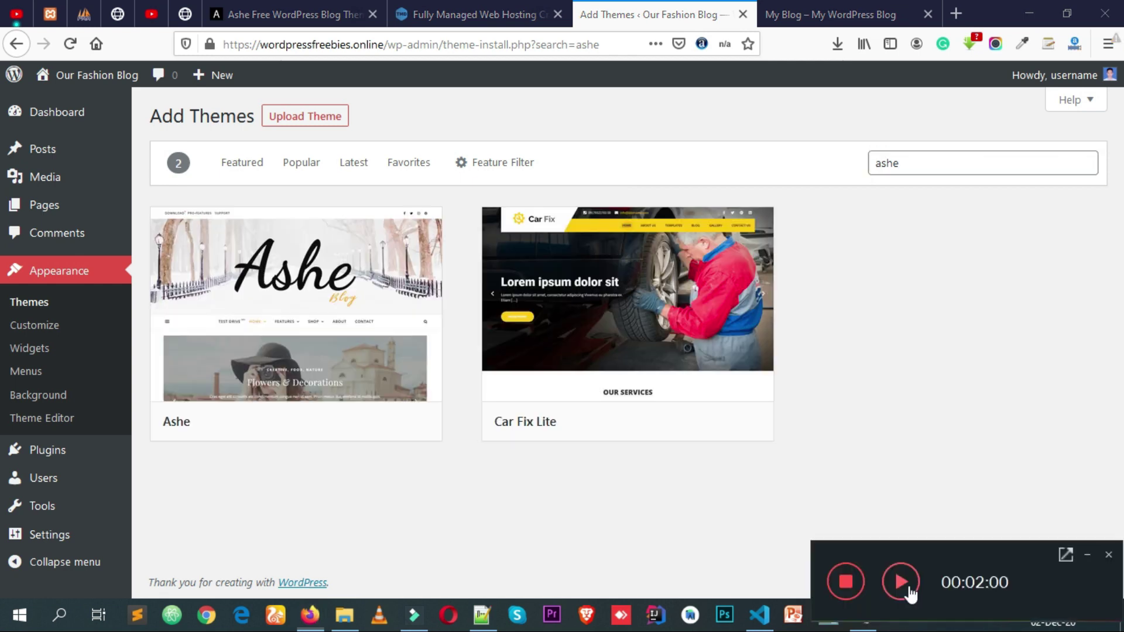
pyautogui.click(908, 585)
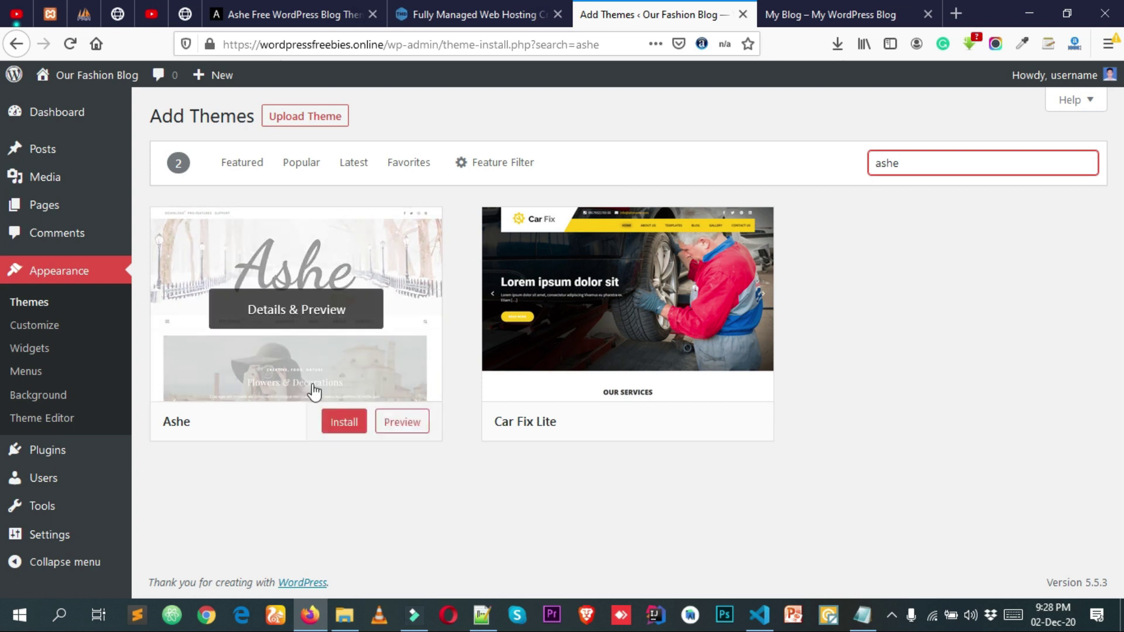
pyautogui.click(379, 494)
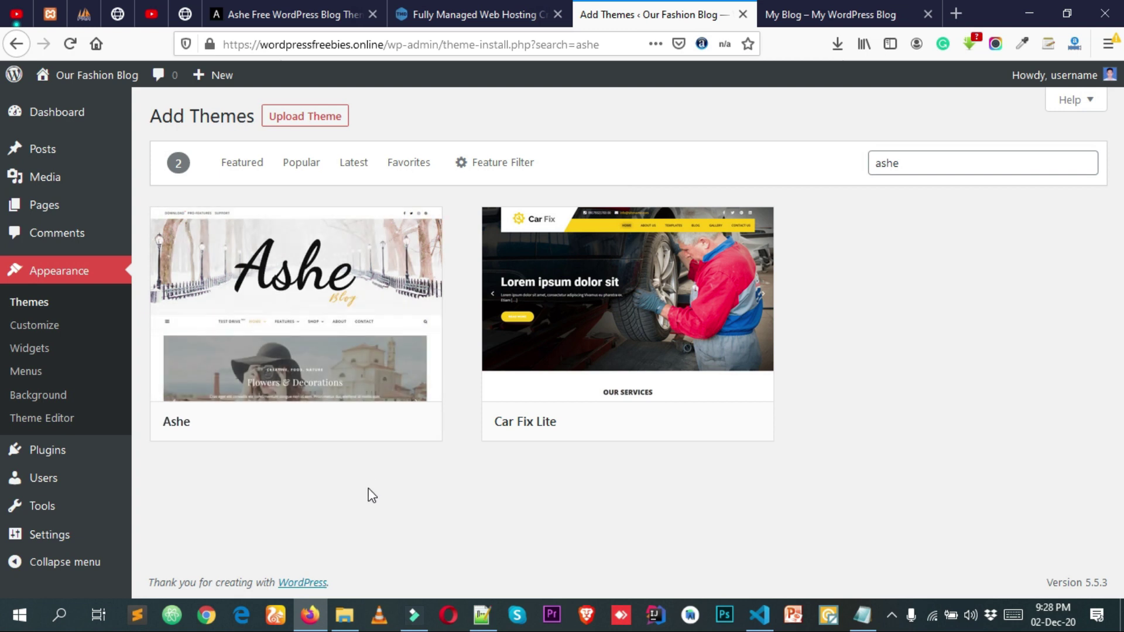
pyautogui.click(343, 426)
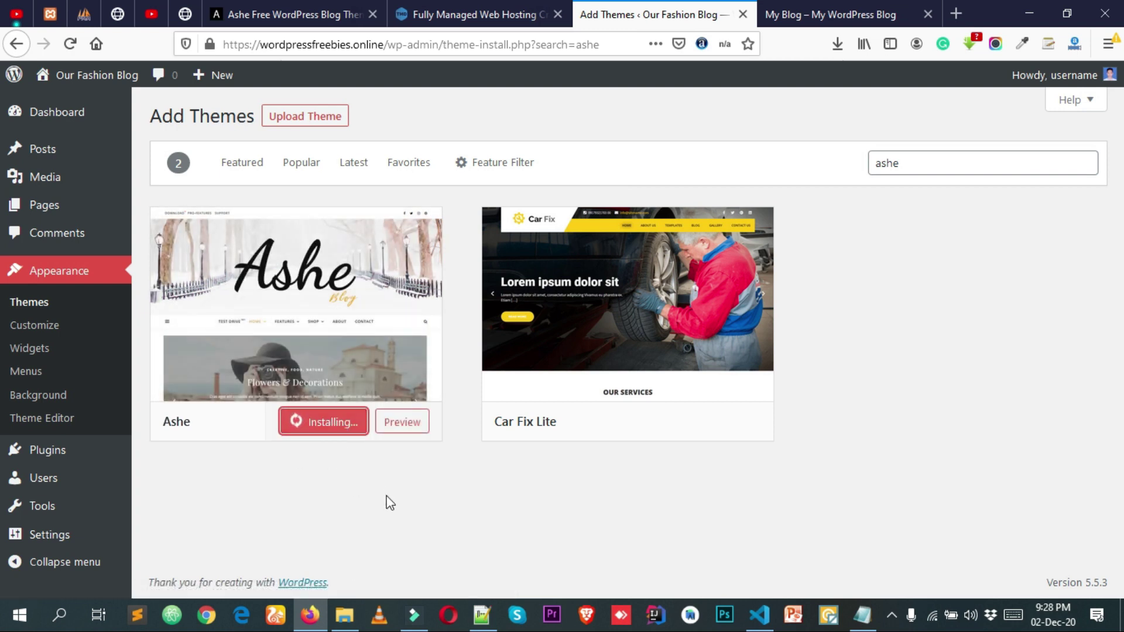
# - Activate the Ashe theme once installation finishes
pyautogui.click(318, 430)
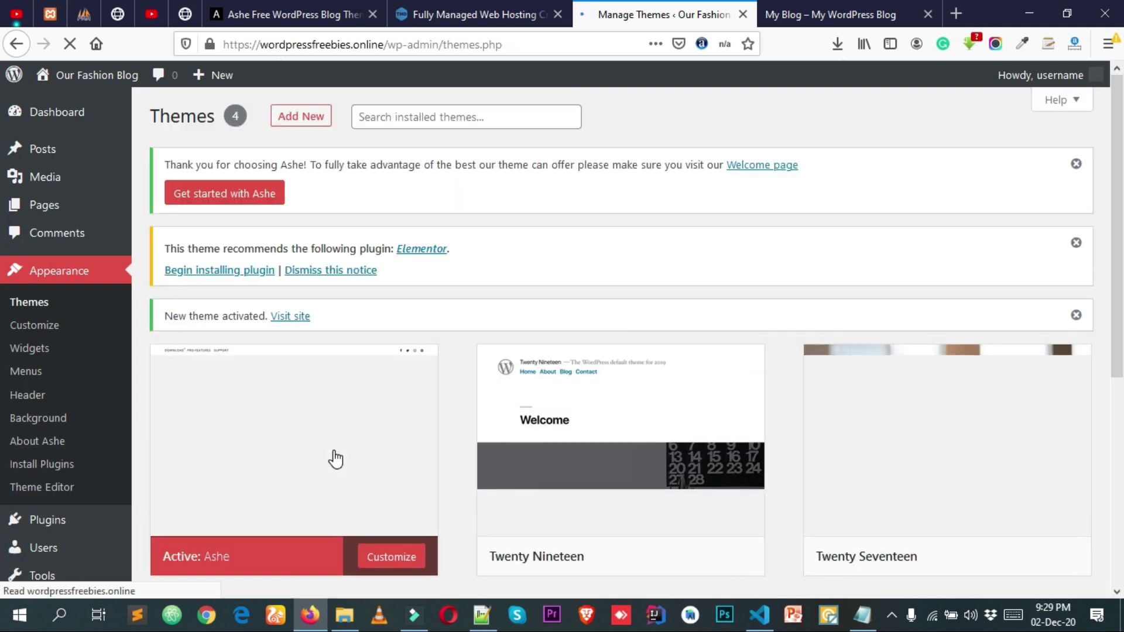
pyautogui.scroll(-3, 715, 287)
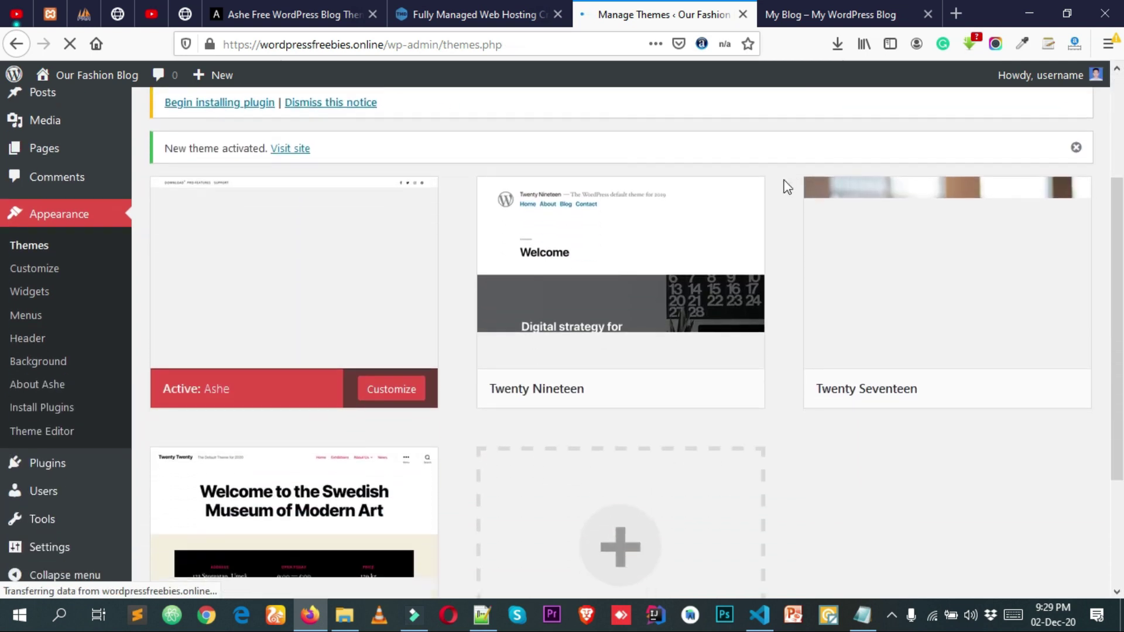
pyautogui.scroll(3, 784, 184)
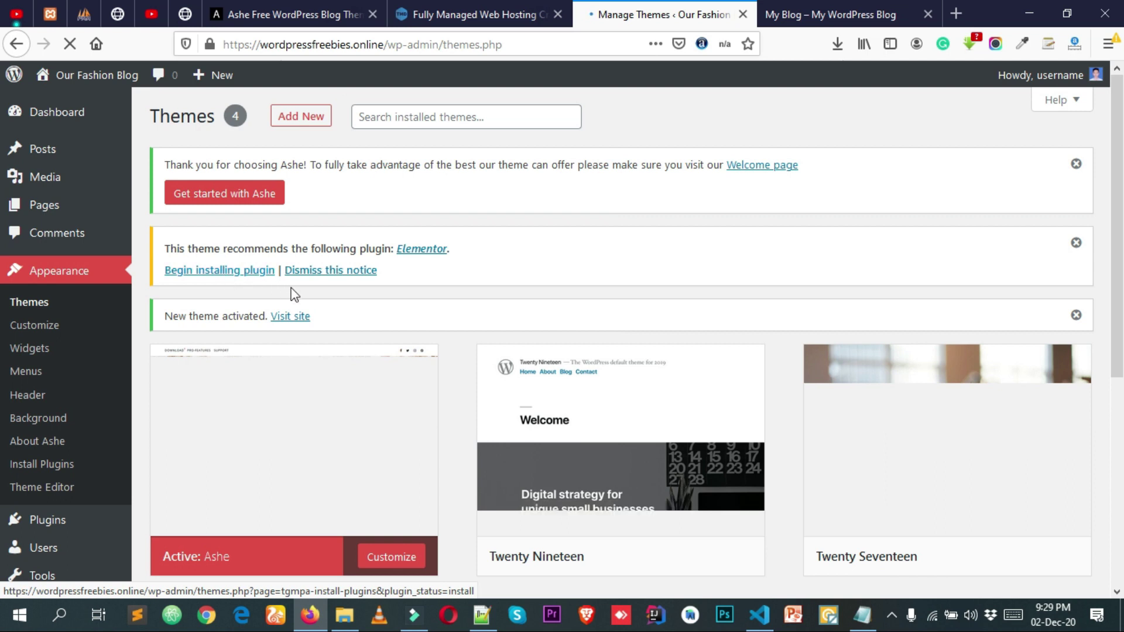
# - Install the Elementor plugin Ashe recommends using the bulk Install action
pyautogui.click(232, 272)
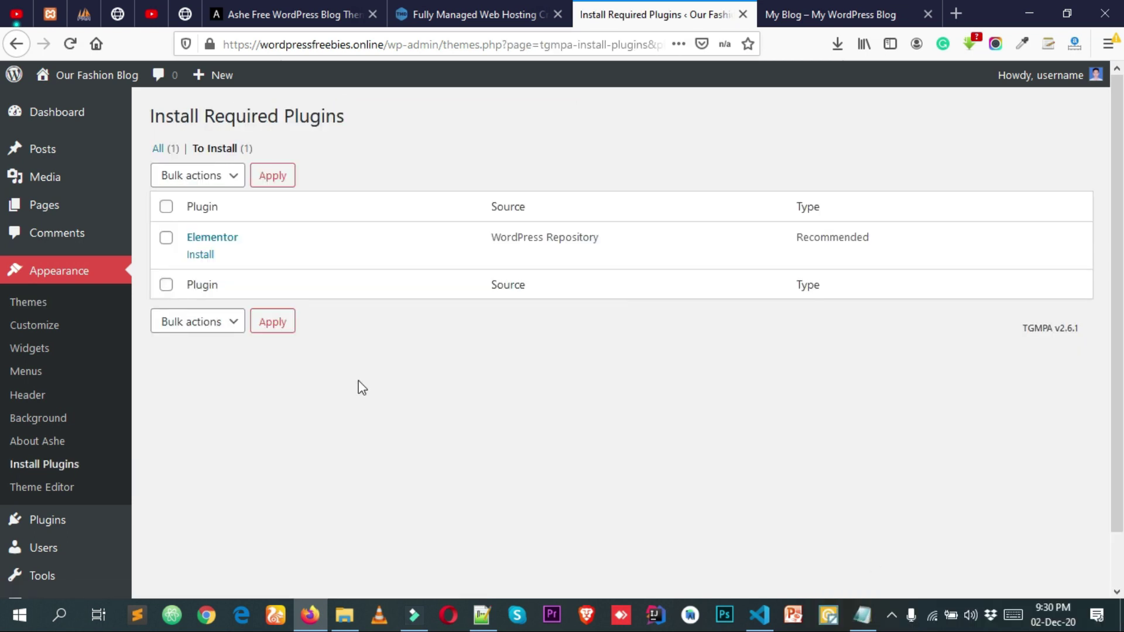
pyautogui.click(166, 239)
pyautogui.click(179, 183)
pyautogui.click(193, 221)
pyautogui.click(276, 175)
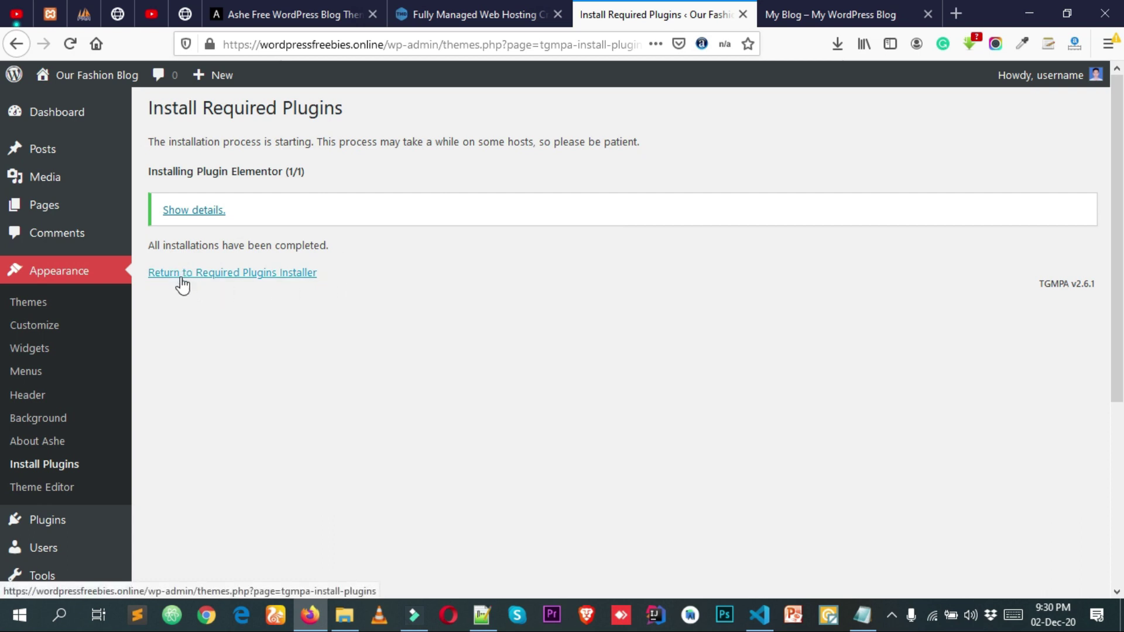
pyautogui.click(242, 279)
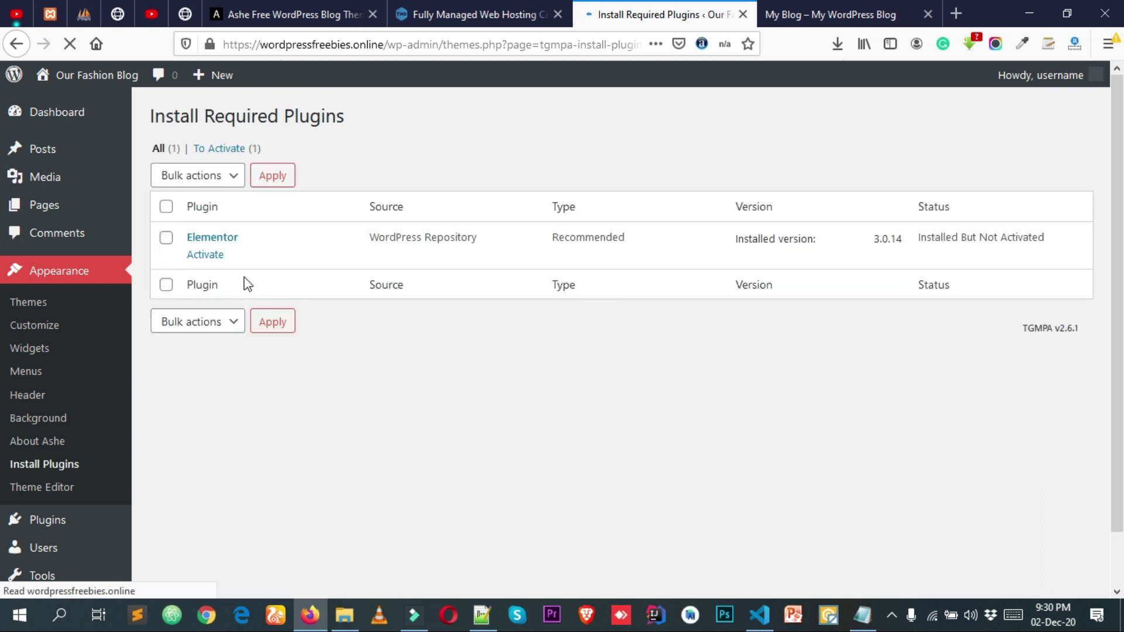
pyautogui.click(166, 240)
pyautogui.click(180, 175)
pyautogui.click(180, 230)
pyautogui.click(273, 180)
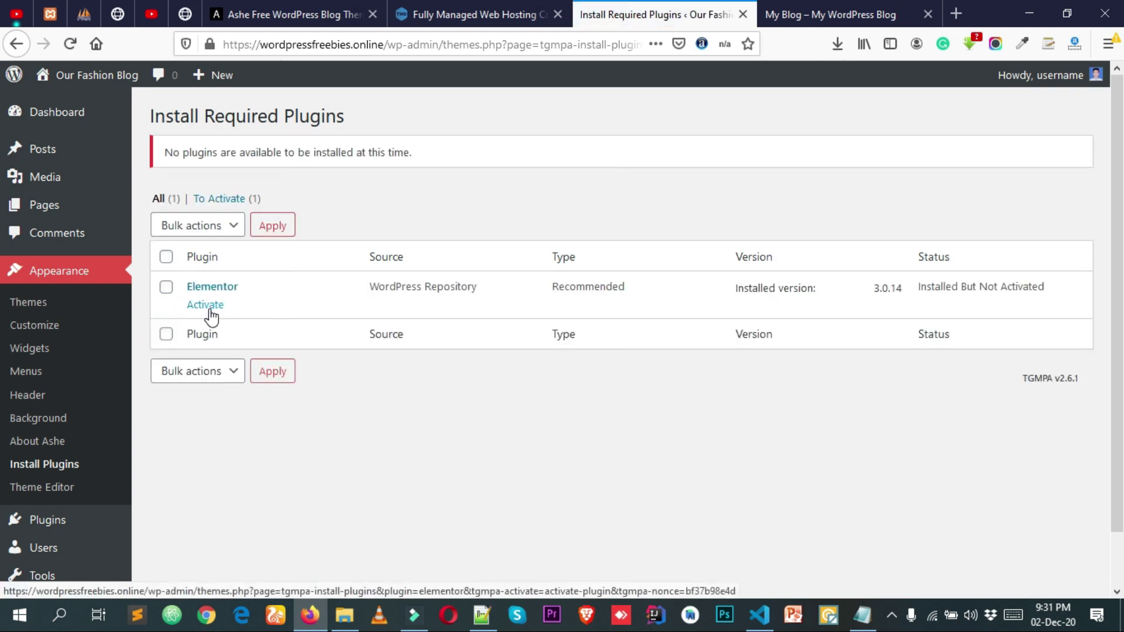
# - From Themes, open the About Ashe page and scroll through its Getting Started guide
pyautogui.click(45, 308)
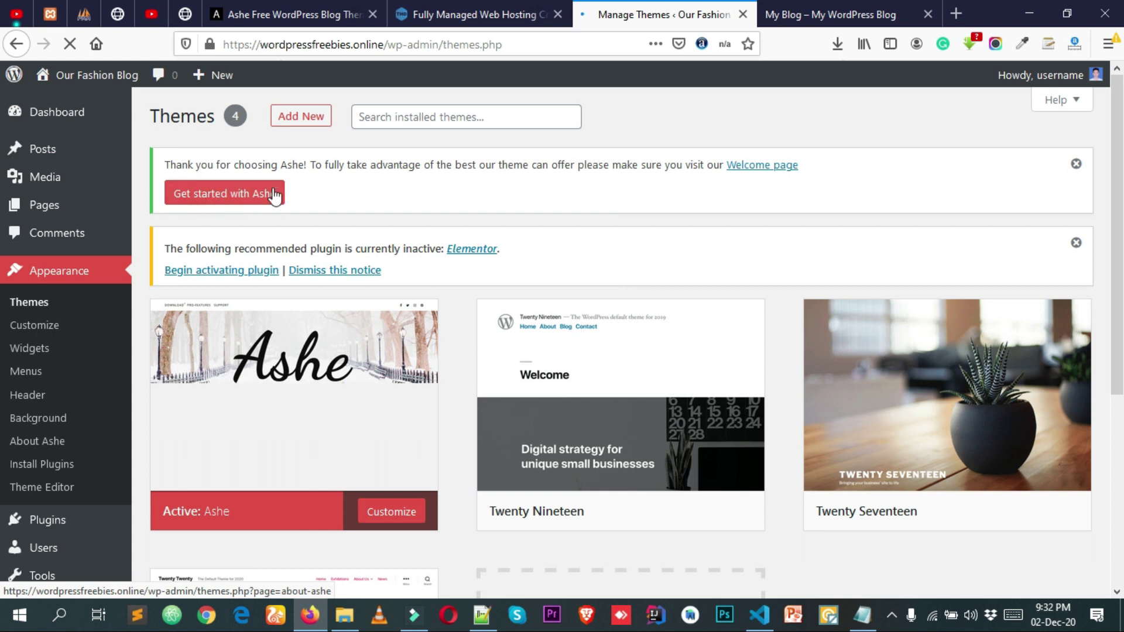
pyautogui.click(232, 198)
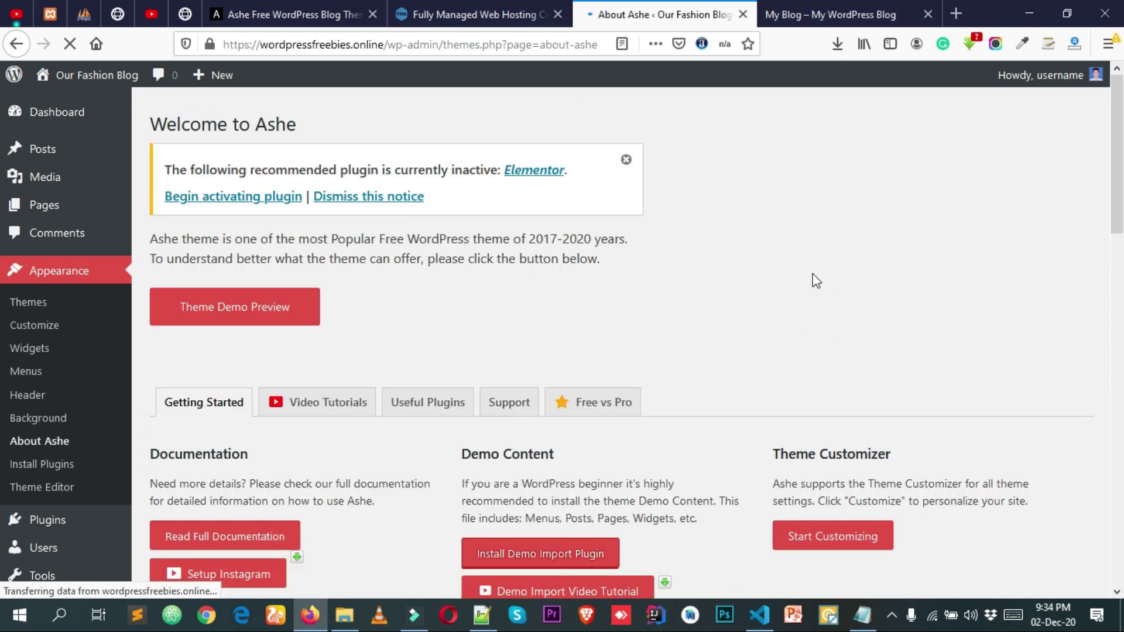
pyautogui.scroll(-3, 892, 317)
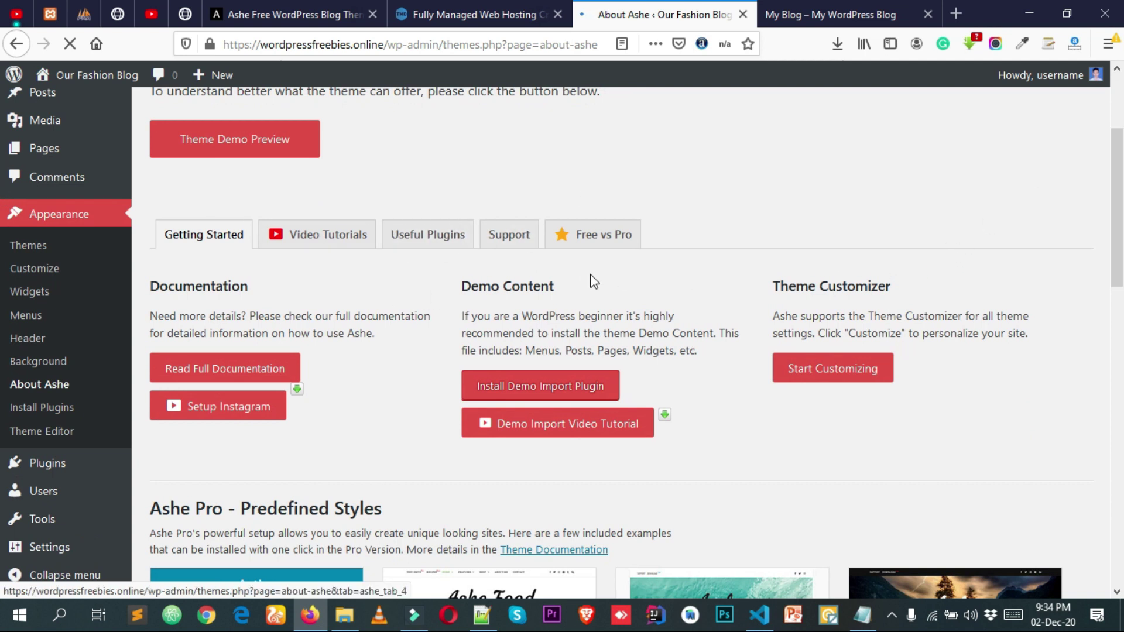
pyautogui.scroll(-3, 496, 252)
pyautogui.scroll(-3, 754, 258)
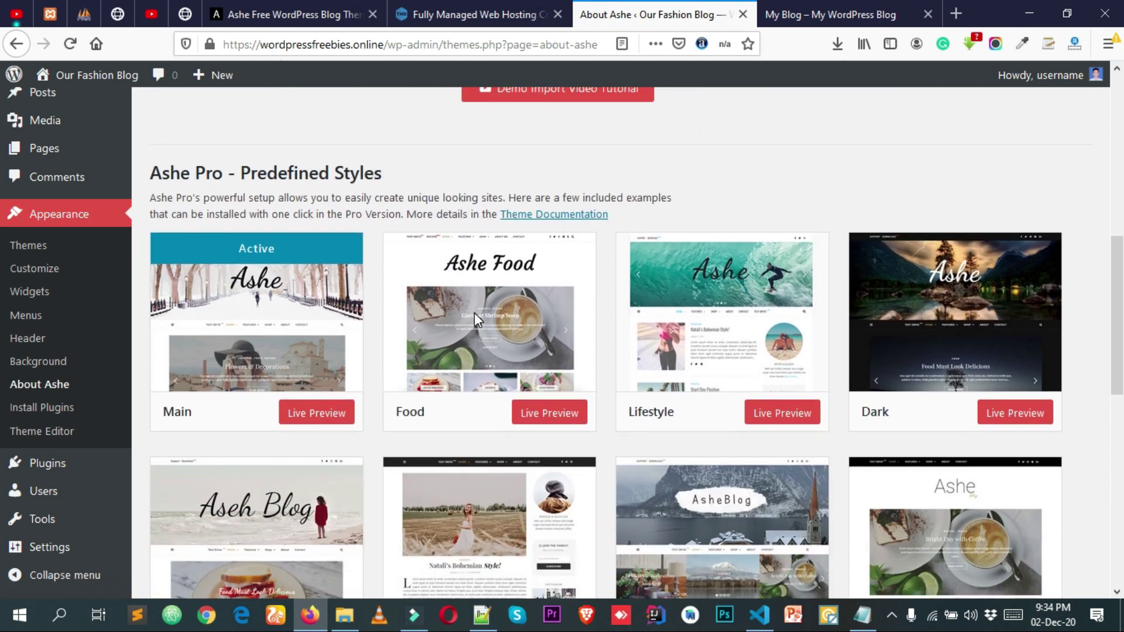
pyautogui.scroll(2, 306, 257)
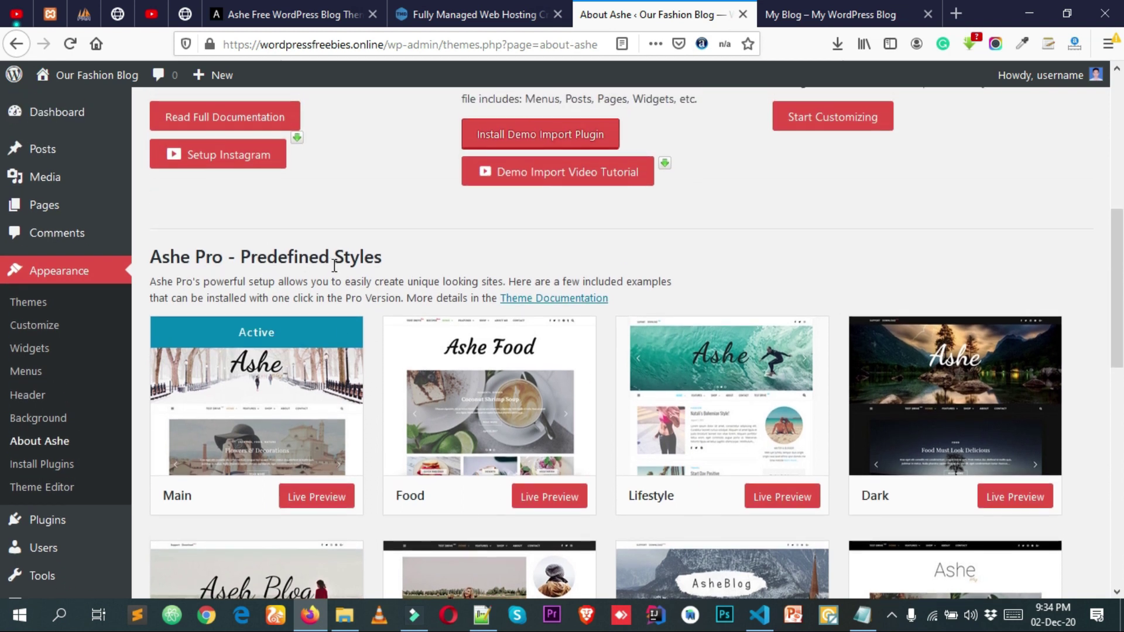
pyautogui.scroll(-5, 379, 283)
pyautogui.scroll(12, 381, 282)
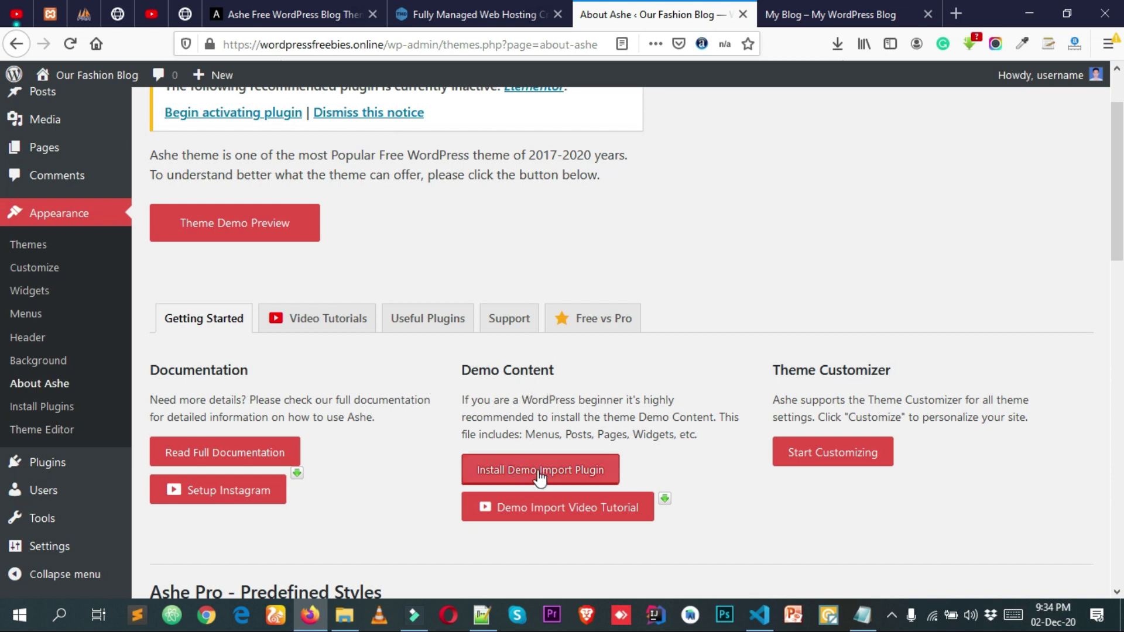
# - Install the One Click Demo Import plugin and import the Ashe demo content
pyautogui.click(563, 474)
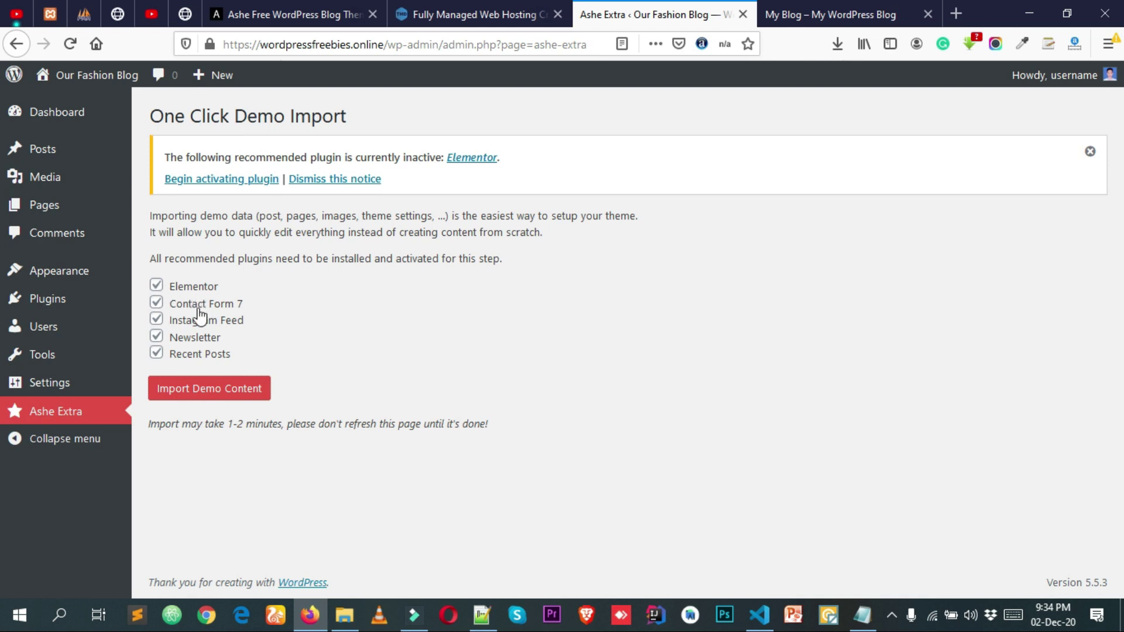
pyautogui.click(216, 394)
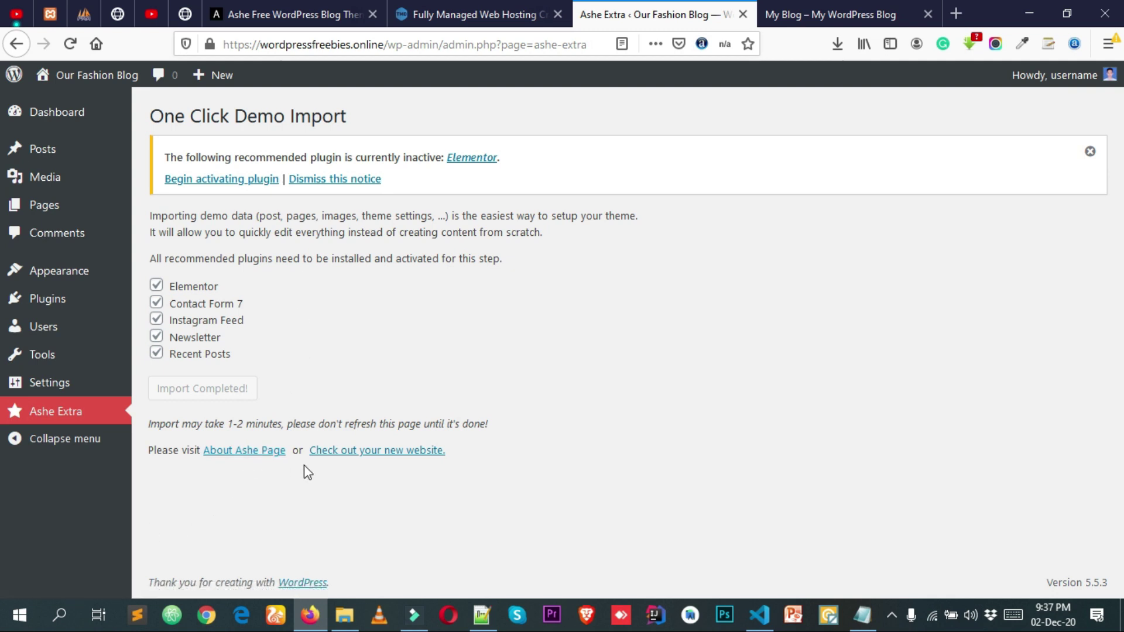
pyautogui.rightClick(365, 460)
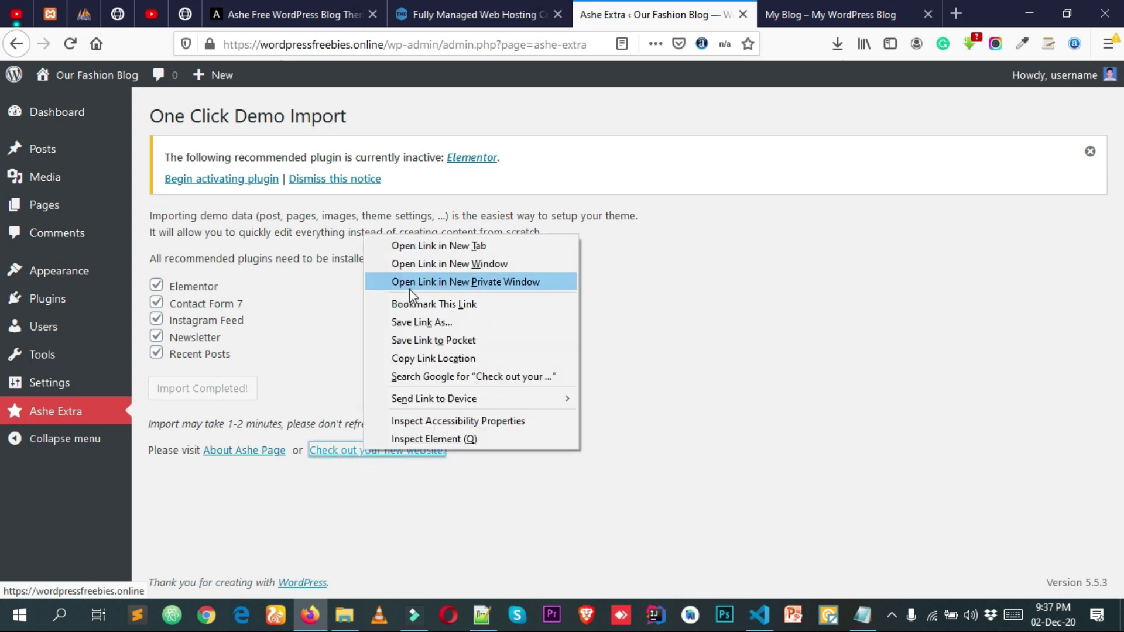
pyautogui.click(413, 249)
pyautogui.click(721, 13)
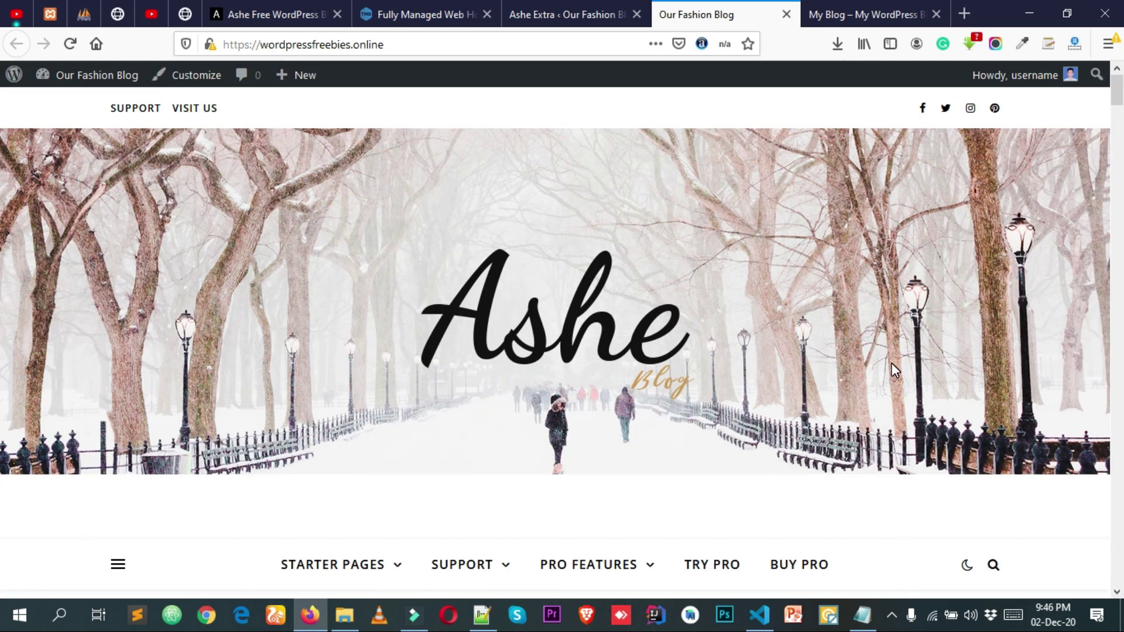
pyautogui.scroll(-8, 901, 287)
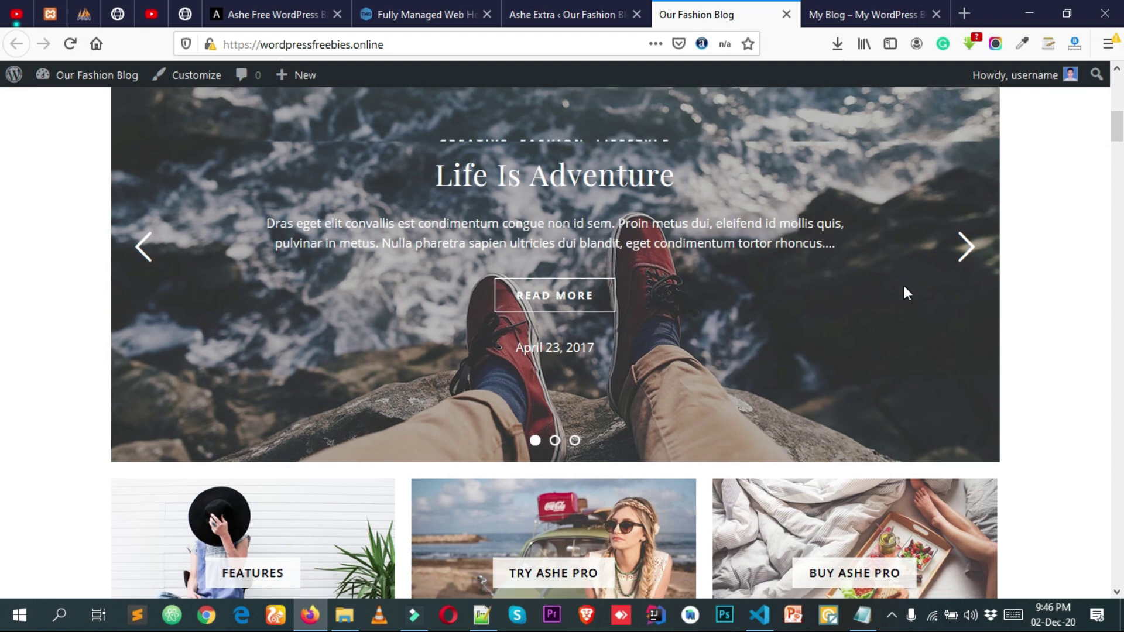
pyautogui.scroll(-10, 904, 285)
pyautogui.scroll(-10, 2, 317)
pyautogui.scroll(8, 1083, 514)
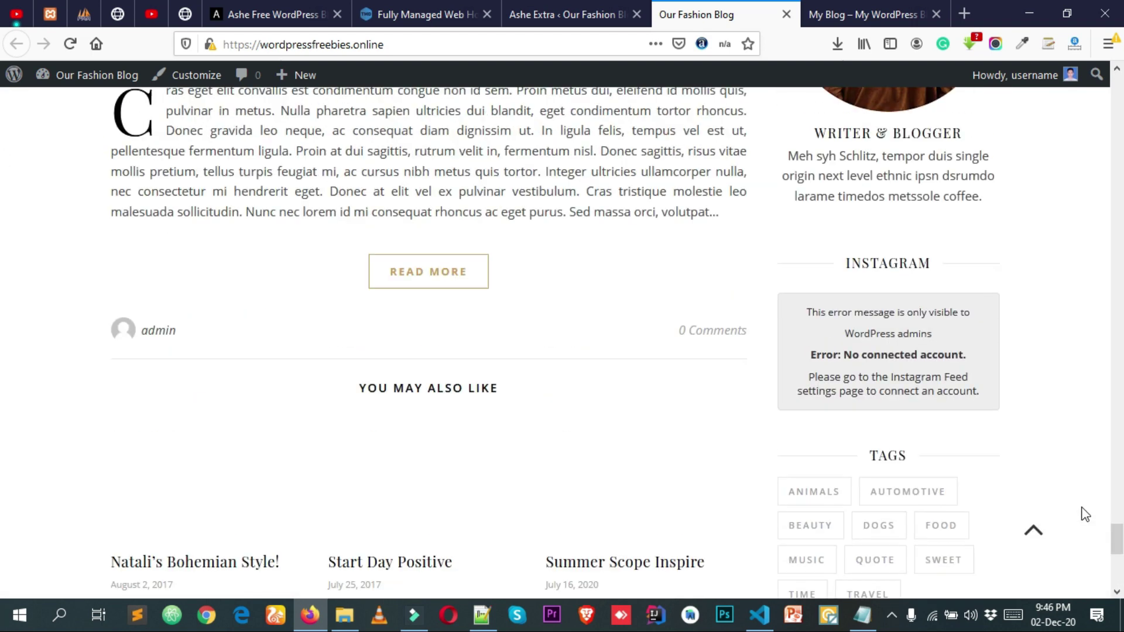
pyautogui.click(1035, 530)
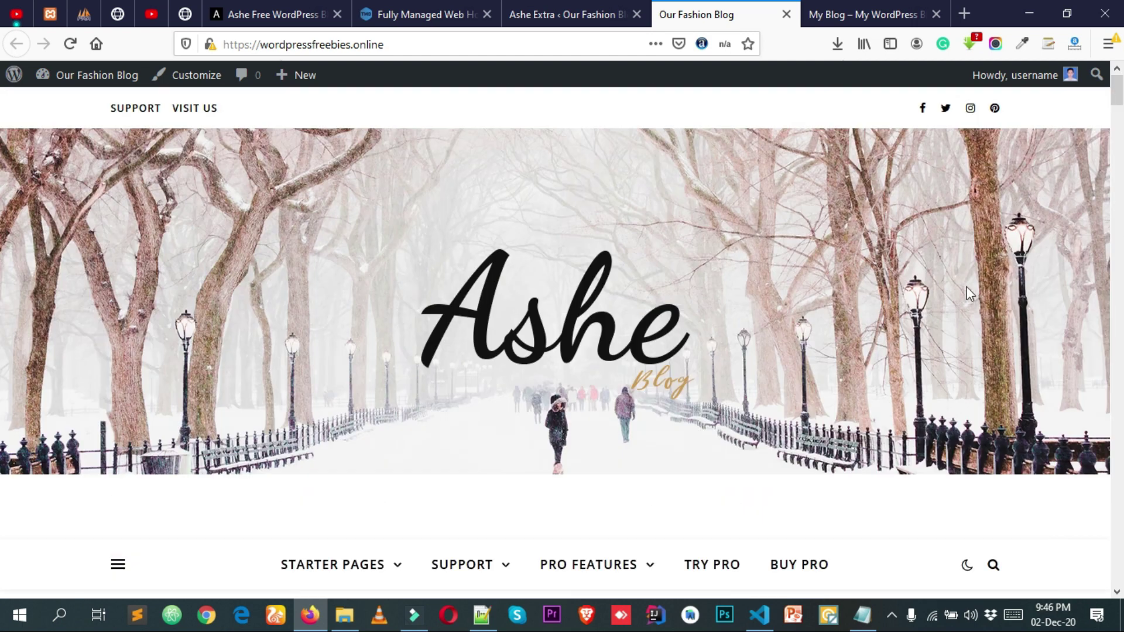
pyautogui.scroll(-6, 2, 99)
pyautogui.scroll(3, 1, 100)
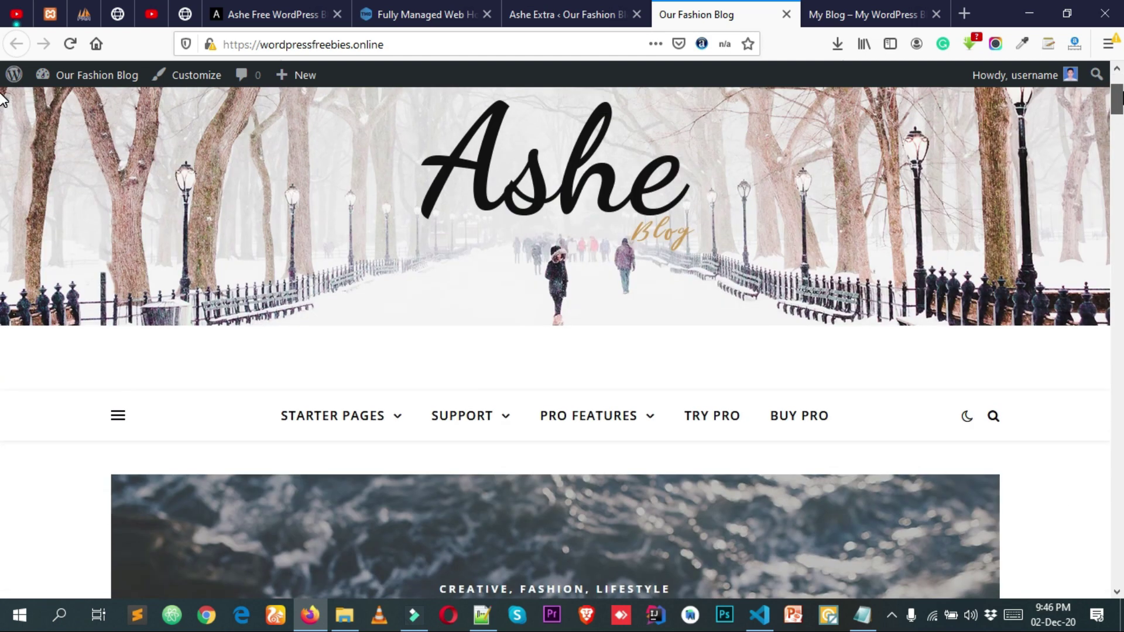
pyautogui.scroll(3, 1, 100)
pyautogui.scroll(-5, 533, 244)
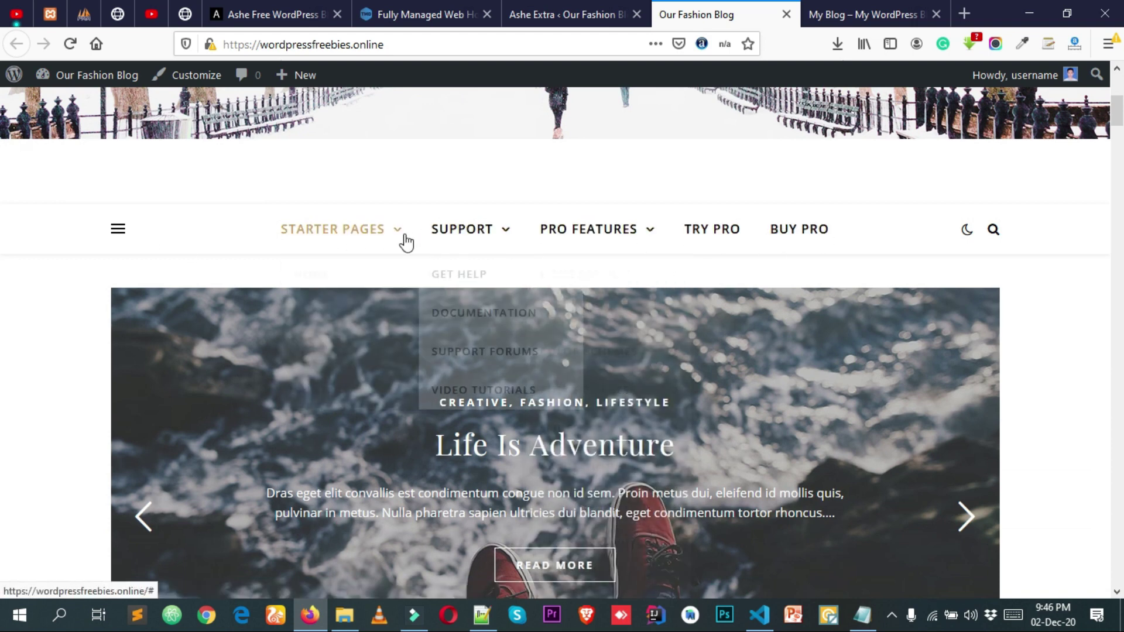
pyautogui.scroll(-4, 1024, 260)
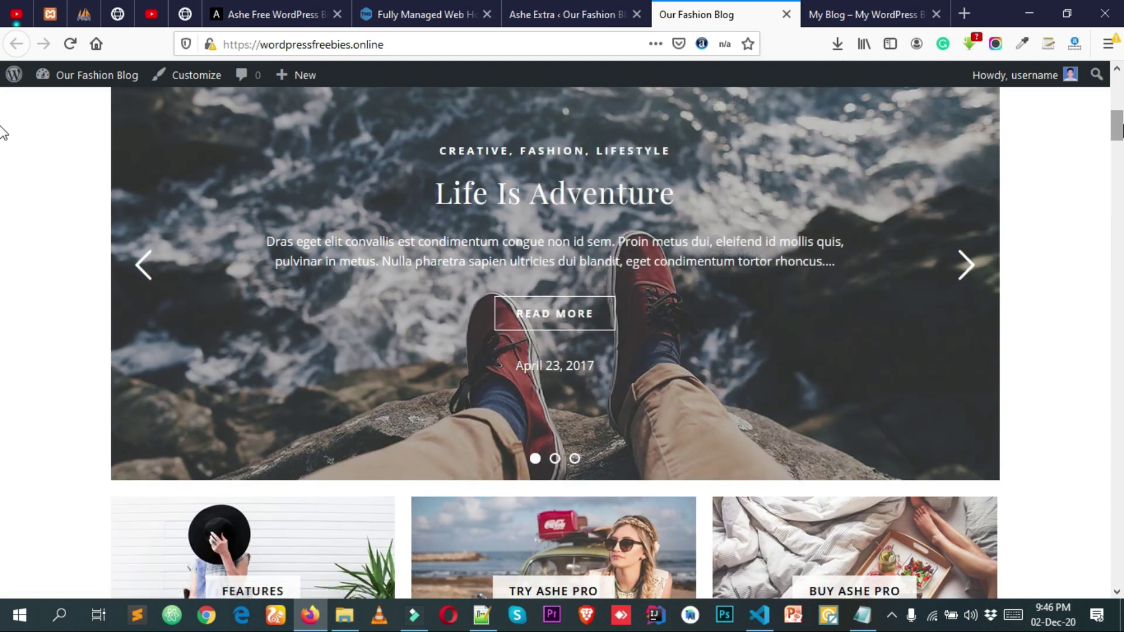
pyautogui.scroll(-12, 3, 176)
pyautogui.scroll(-15, 3, 381)
pyautogui.moveTo(1115, 534); pyautogui.dragTo(1113, 574)
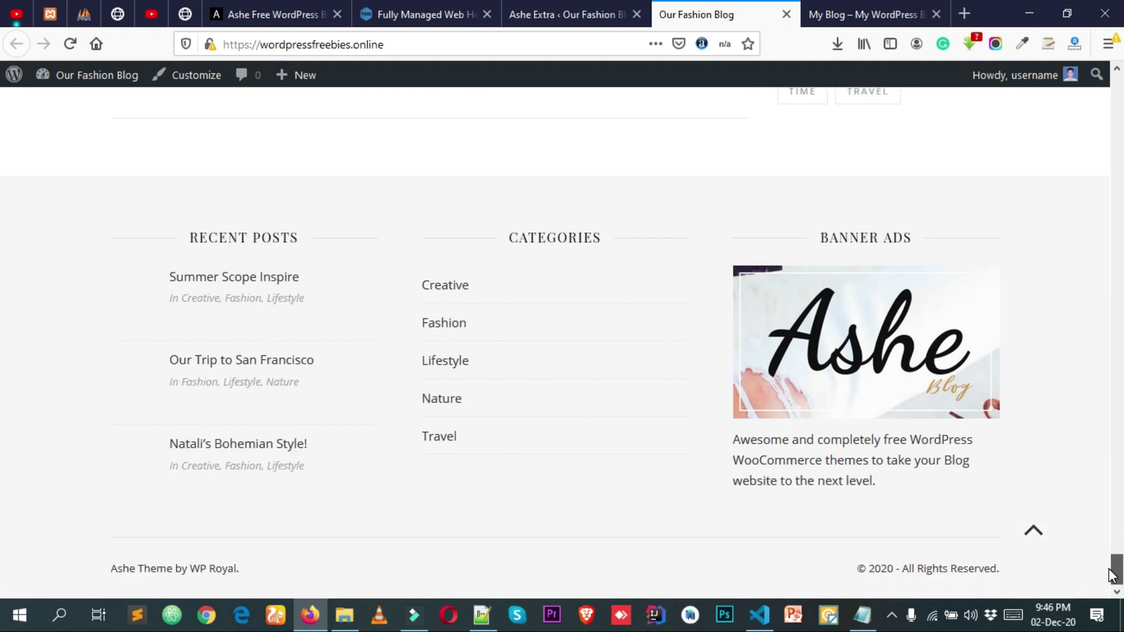
pyautogui.scroll(20, 3, 293)
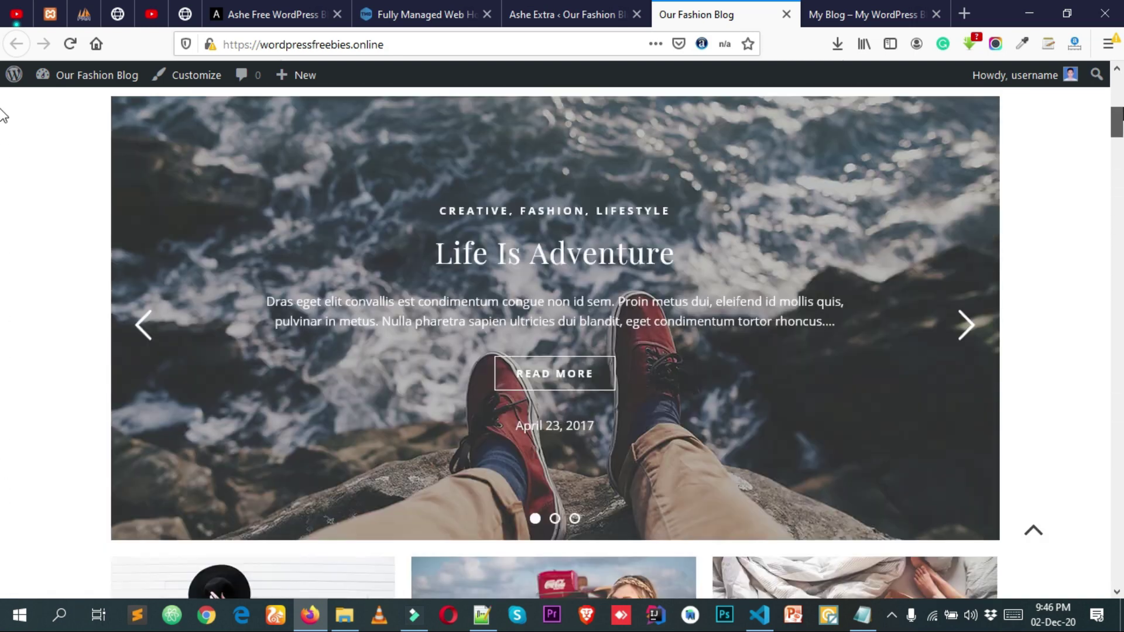
pyautogui.scroll(5, 3, 111)
pyautogui.scroll(2, 1, 100)
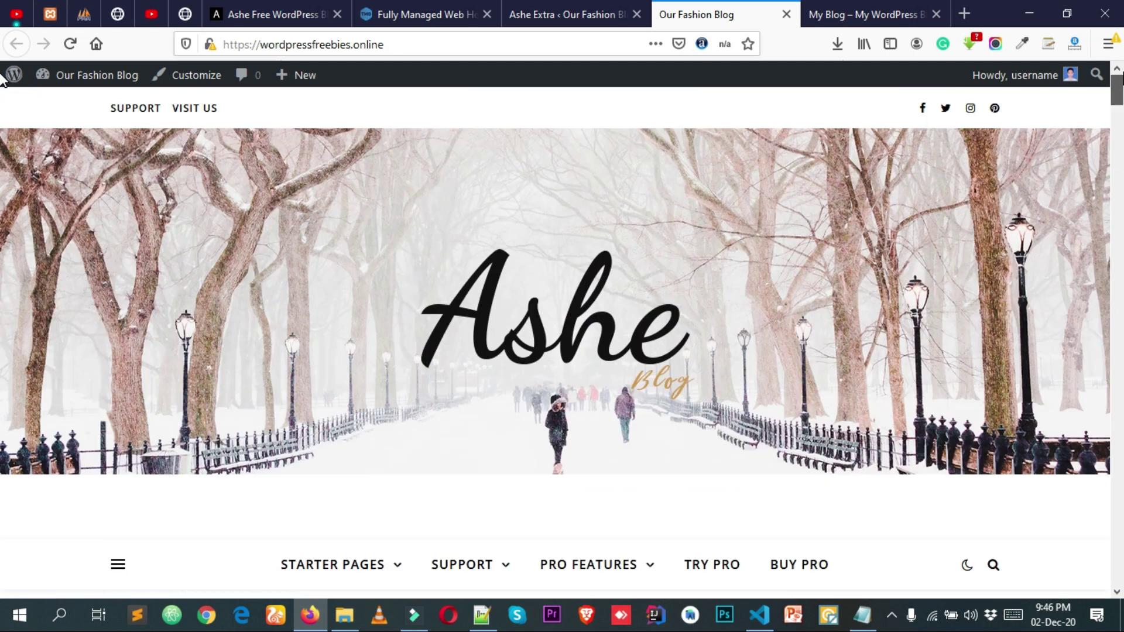
pyautogui.click(607, 8)
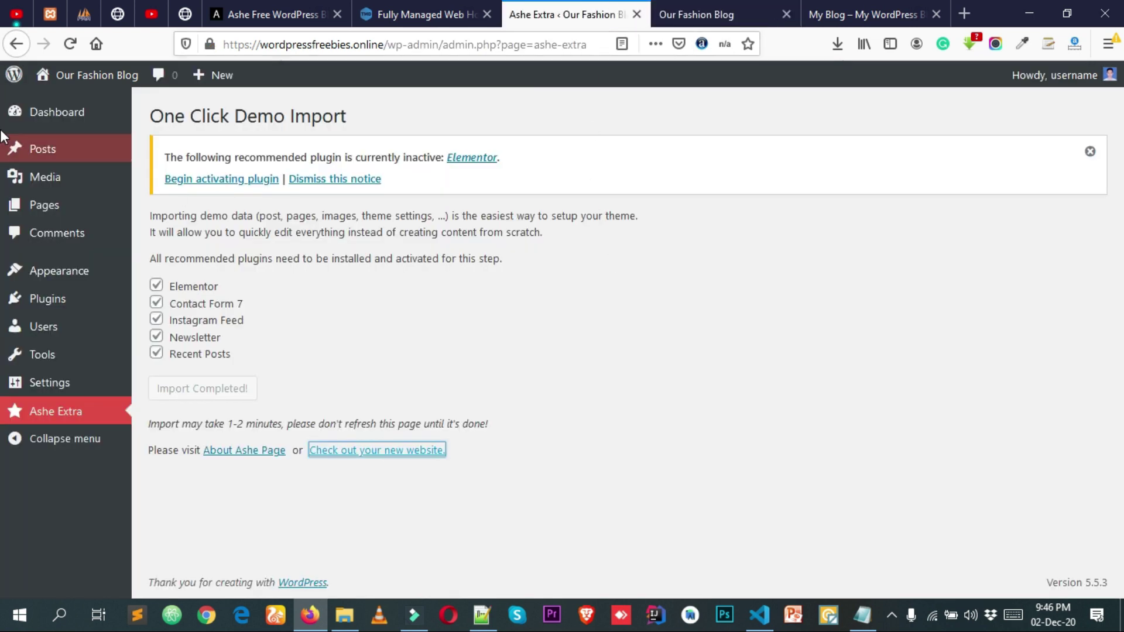
pyautogui.click(52, 117)
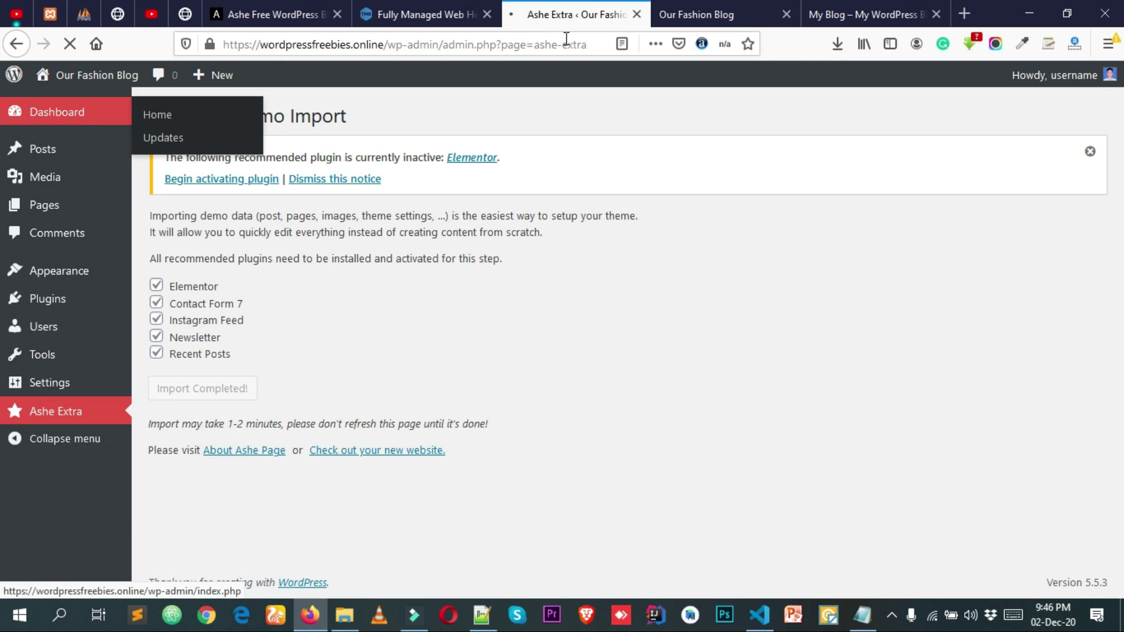
pyautogui.click(696, 14)
pyautogui.scroll(-5, 644, 398)
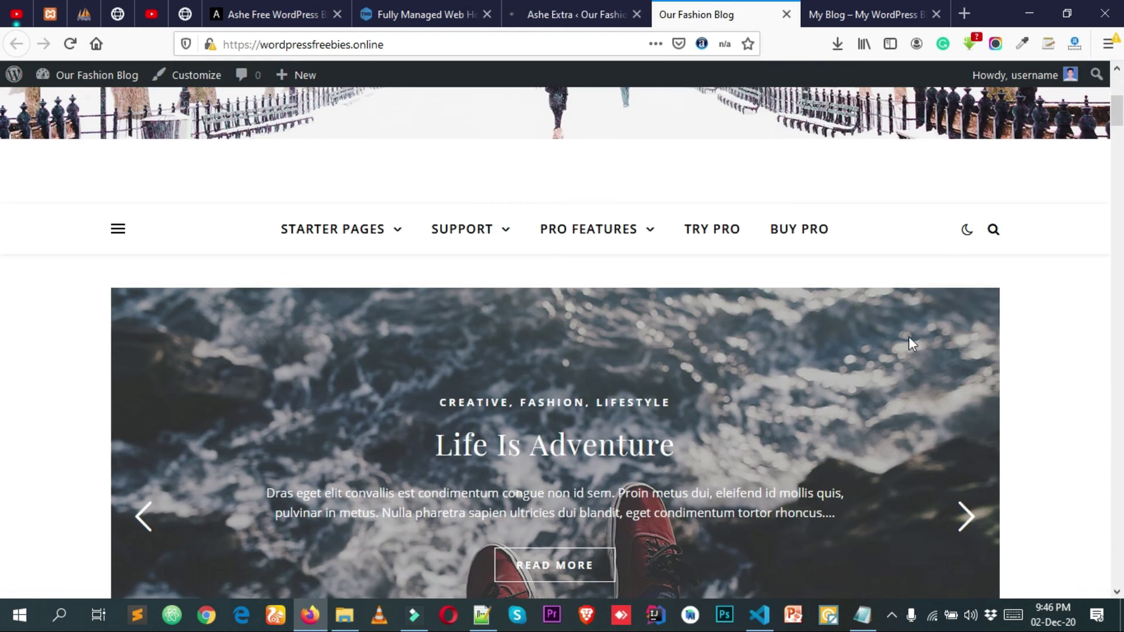
pyautogui.scroll(-12, 907, 337)
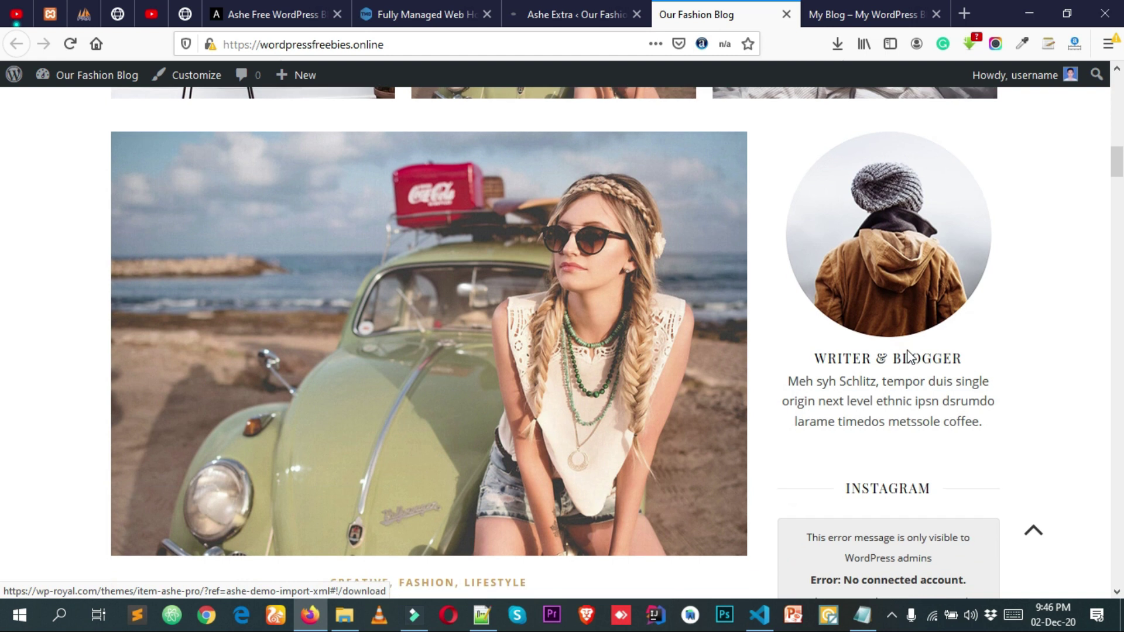
pyautogui.scroll(-4, 909, 354)
pyautogui.scroll(-1, 726, 352)
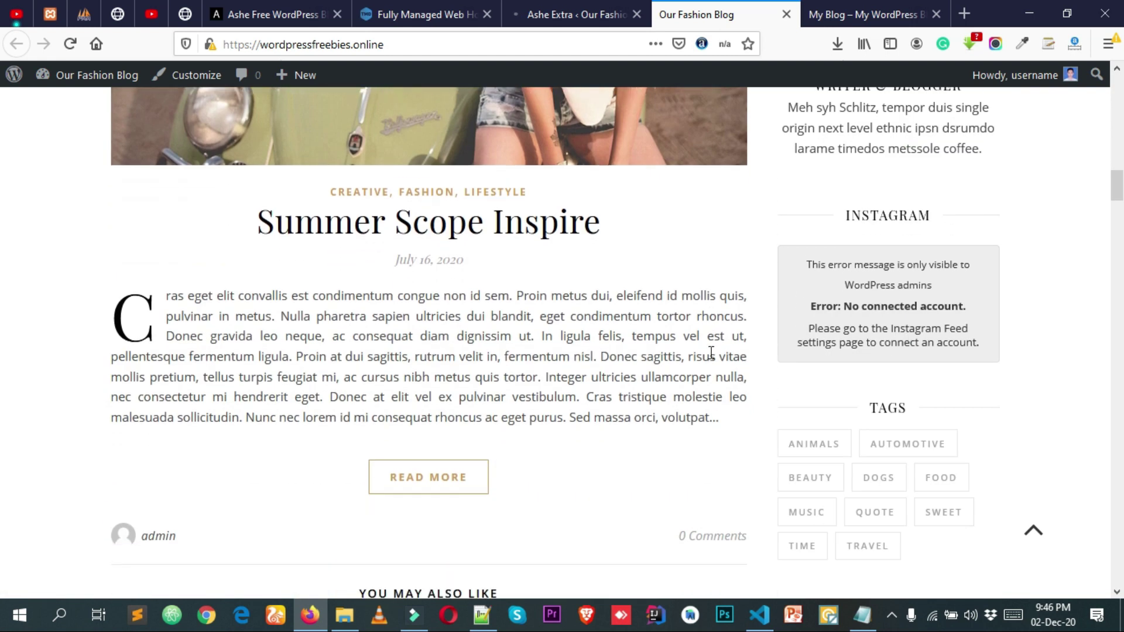
pyautogui.scroll(-3, 712, 353)
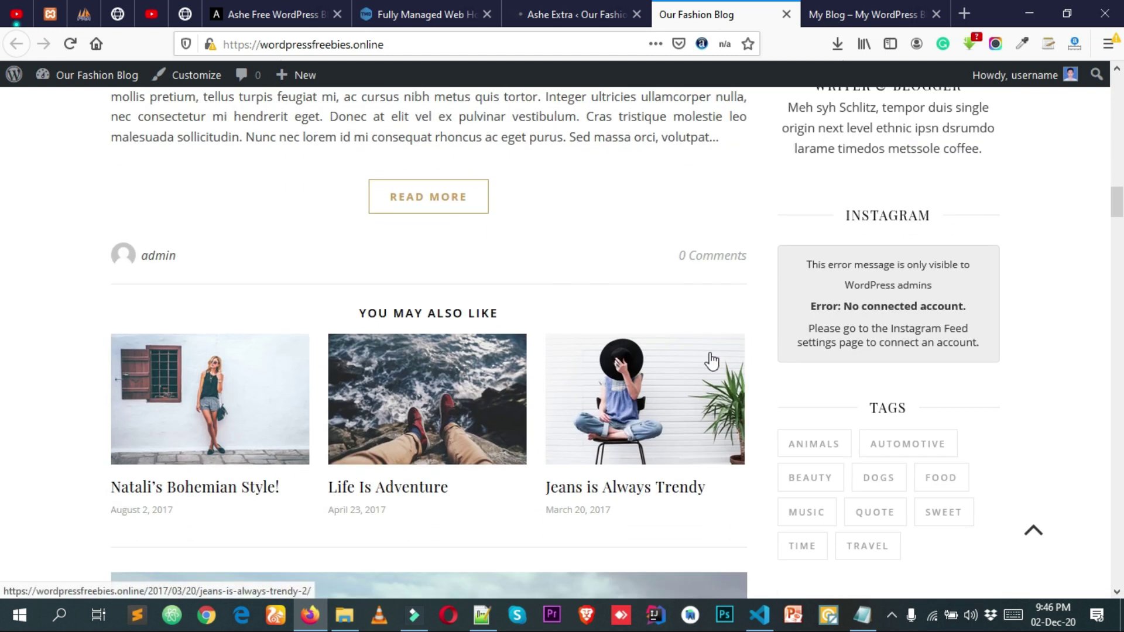
pyautogui.click(1031, 537)
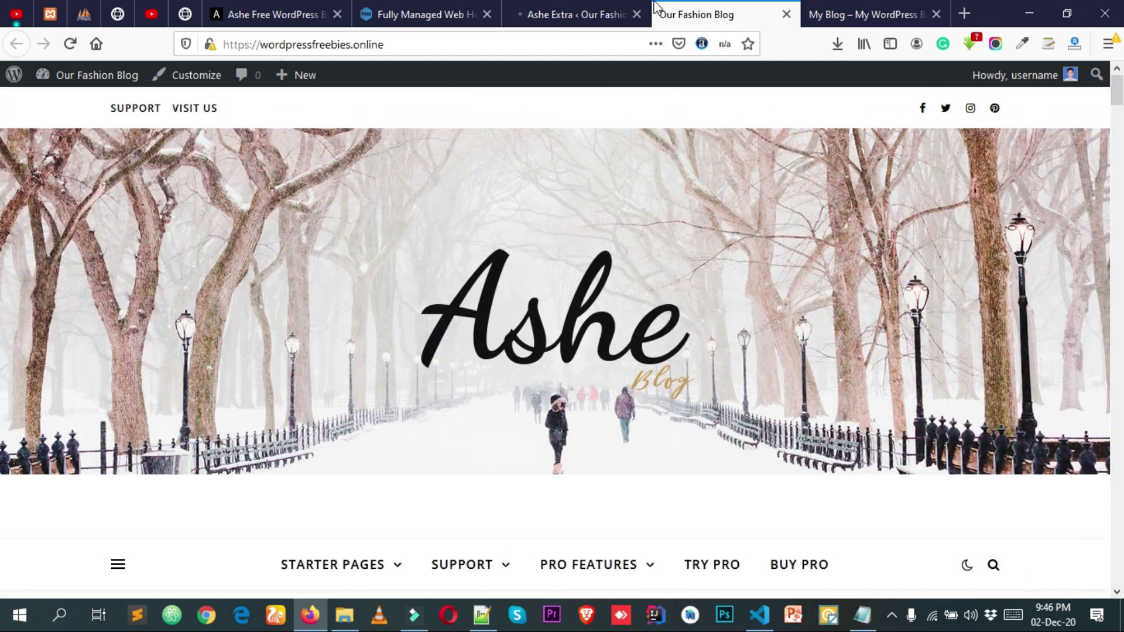
# - Switch back to the Ashe Extra admin tab showing the Our Fashion Blog Dashboard
pyautogui.click(585, 14)
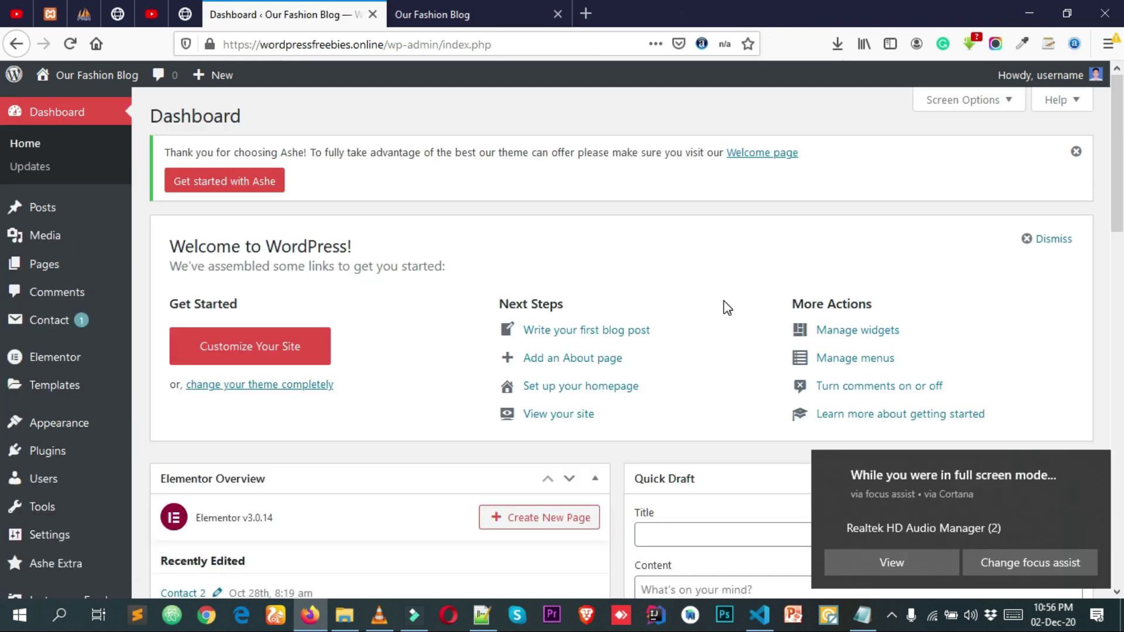
pyautogui.scroll(-2, 723, 310)
pyautogui.scroll(3, 729, 326)
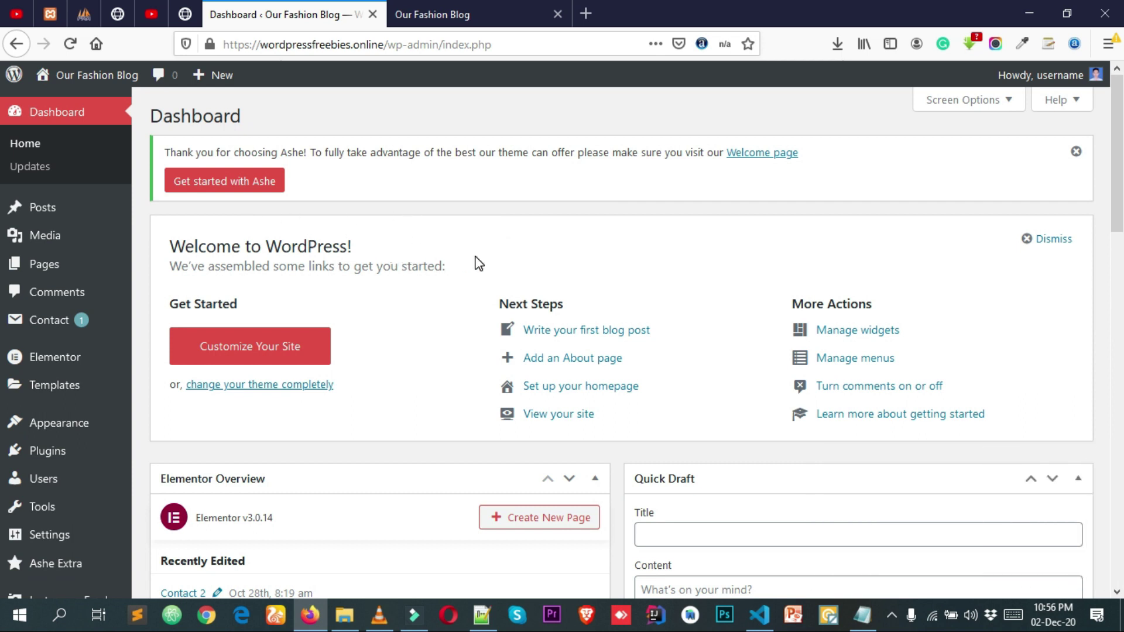
pyautogui.scroll(-4, 477, 263)
pyautogui.scroll(4, 476, 261)
pyautogui.moveTo(1117, 147)
pyautogui.mouseDown()
pyautogui.moveTo(1117, 375)
pyautogui.moveTo(1121, 123)
pyautogui.mouseUp()
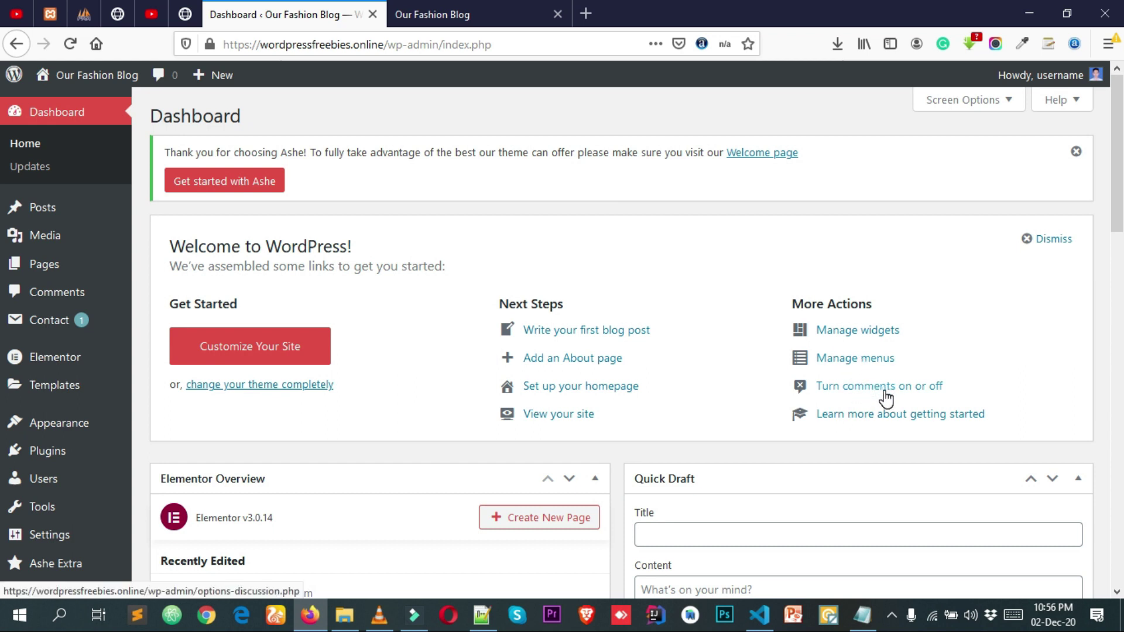
pyautogui.scroll(-5, 886, 398)
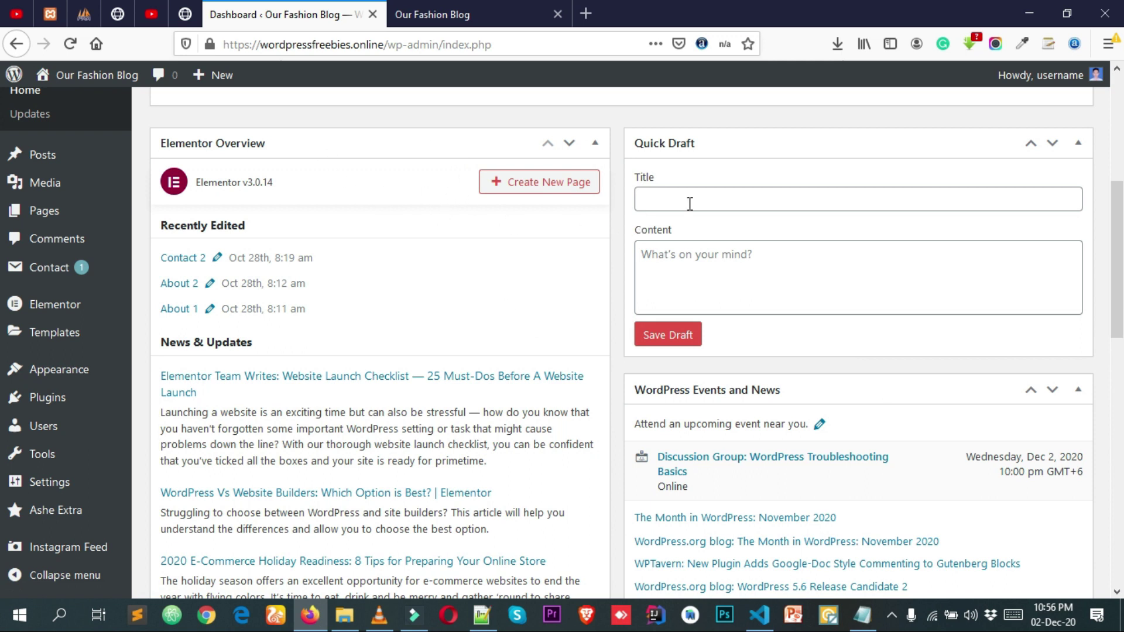
pyautogui.click(743, 201)
pyautogui.click(776, 303)
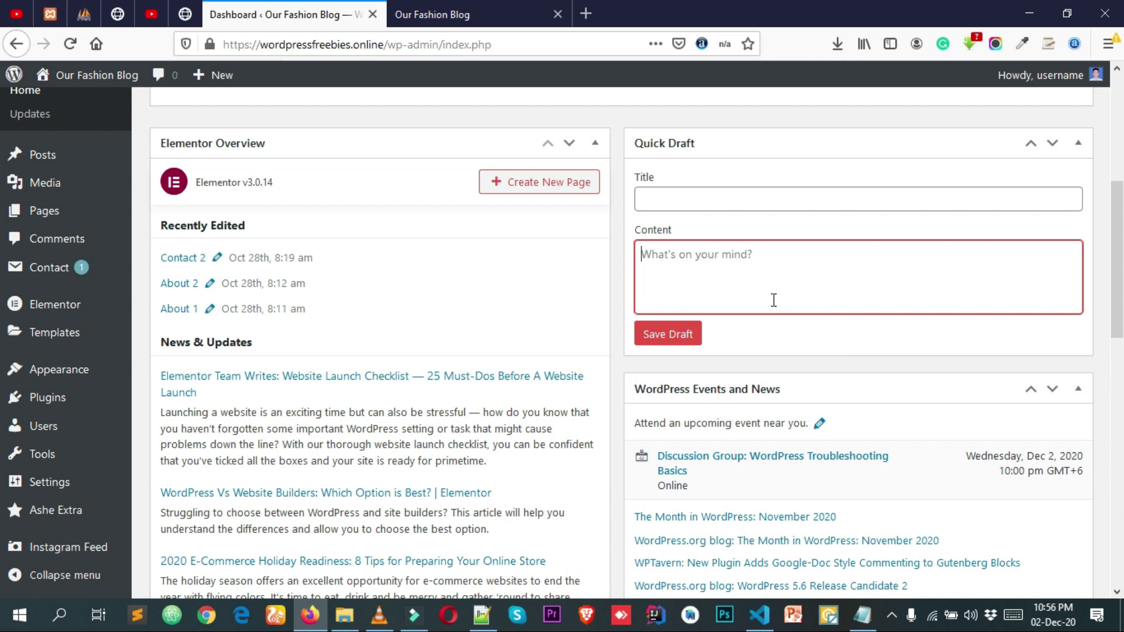
pyautogui.press('F5')
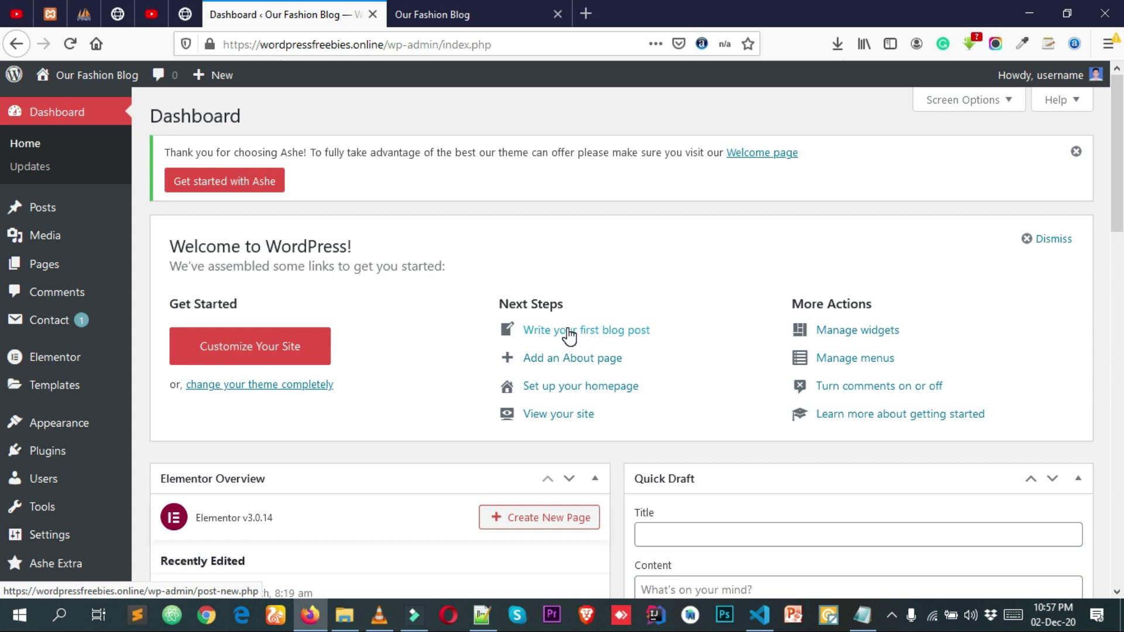
pyautogui.moveTo(72, 207)
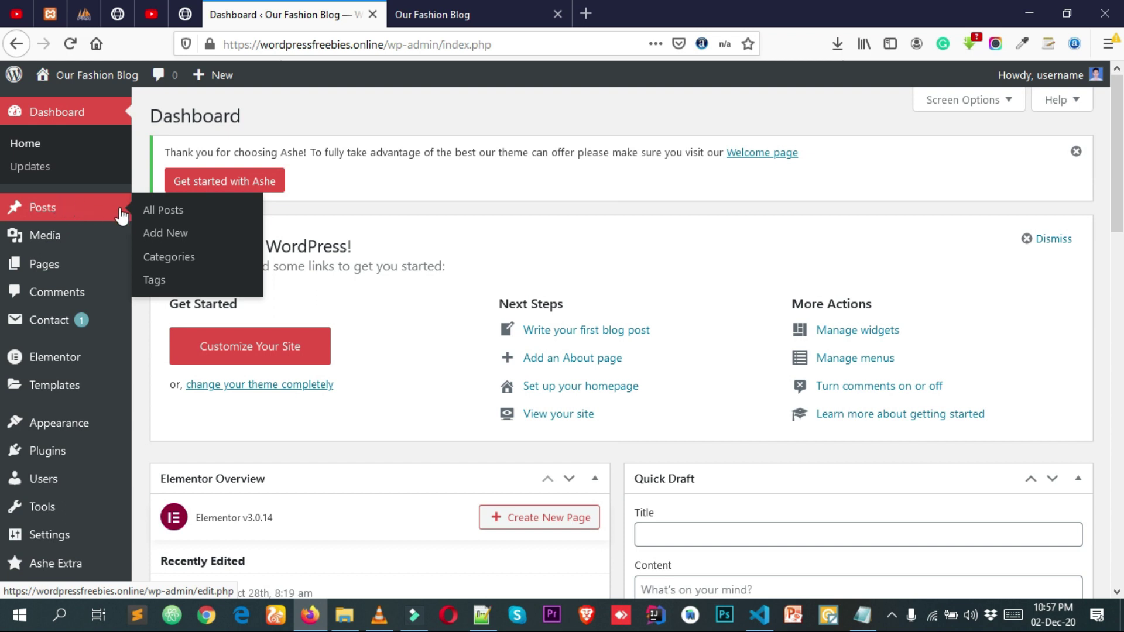
# - Start a new post, dismiss the welcome guide, and turn off Fullscreen mode in the editor options
pyautogui.click(171, 234)
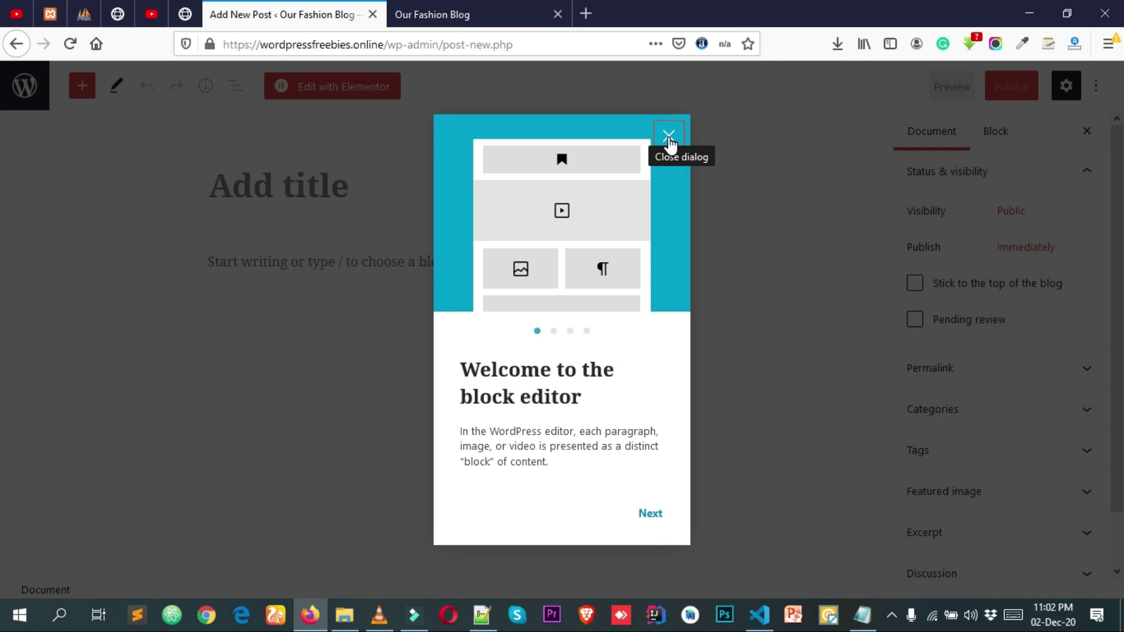
pyautogui.click(669, 139)
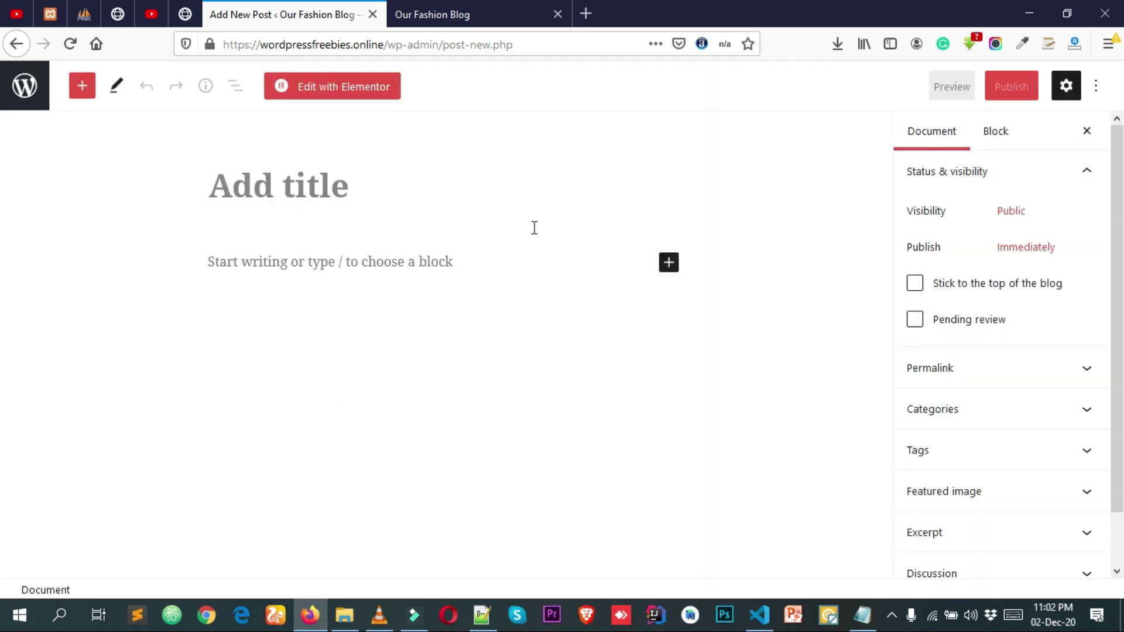
pyautogui.click(1066, 88)
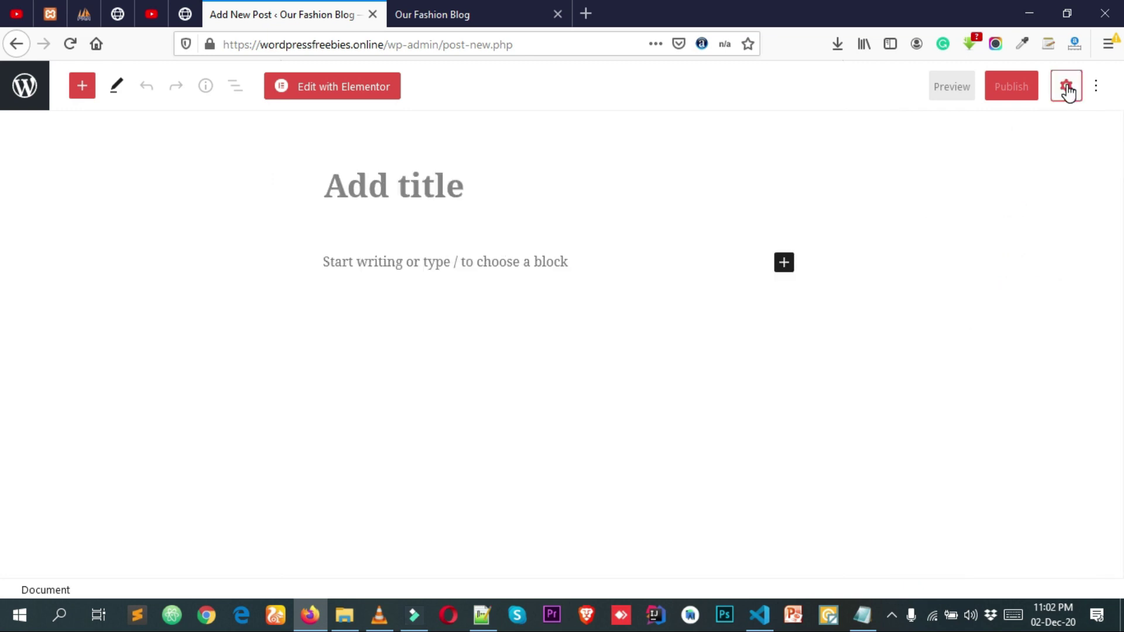
pyautogui.click(1066, 88)
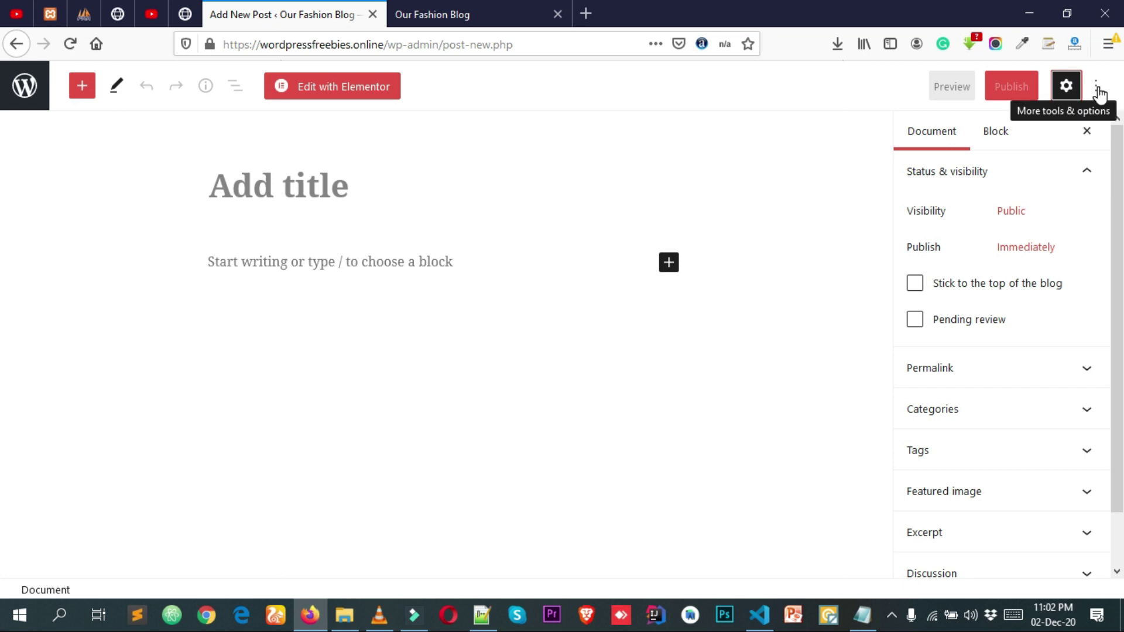
pyautogui.click(1096, 88)
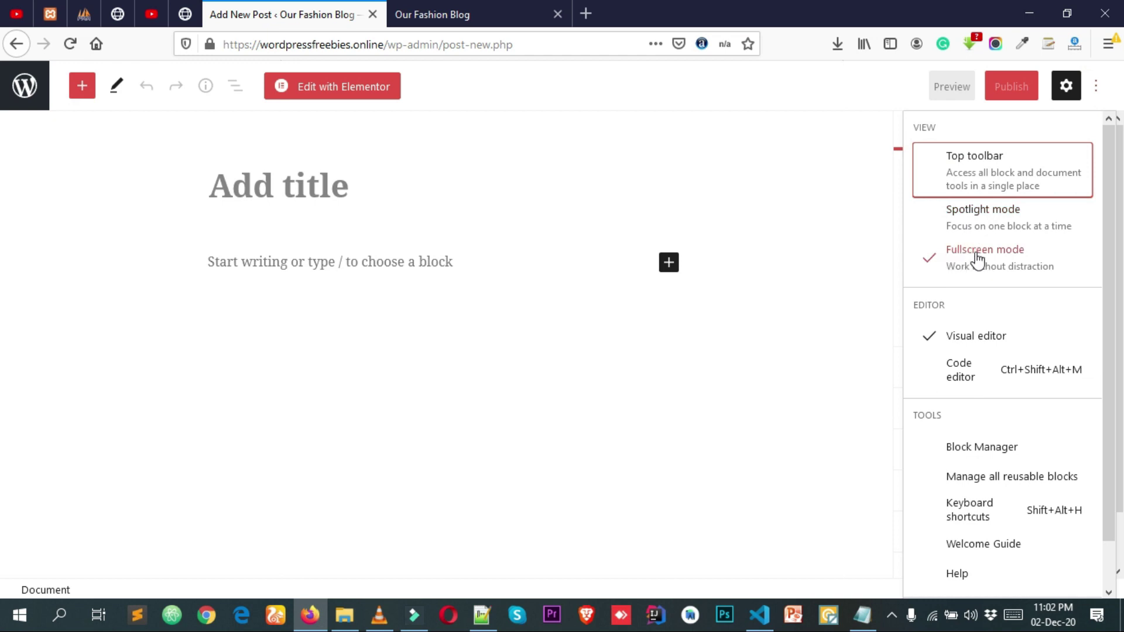
pyautogui.click(997, 263)
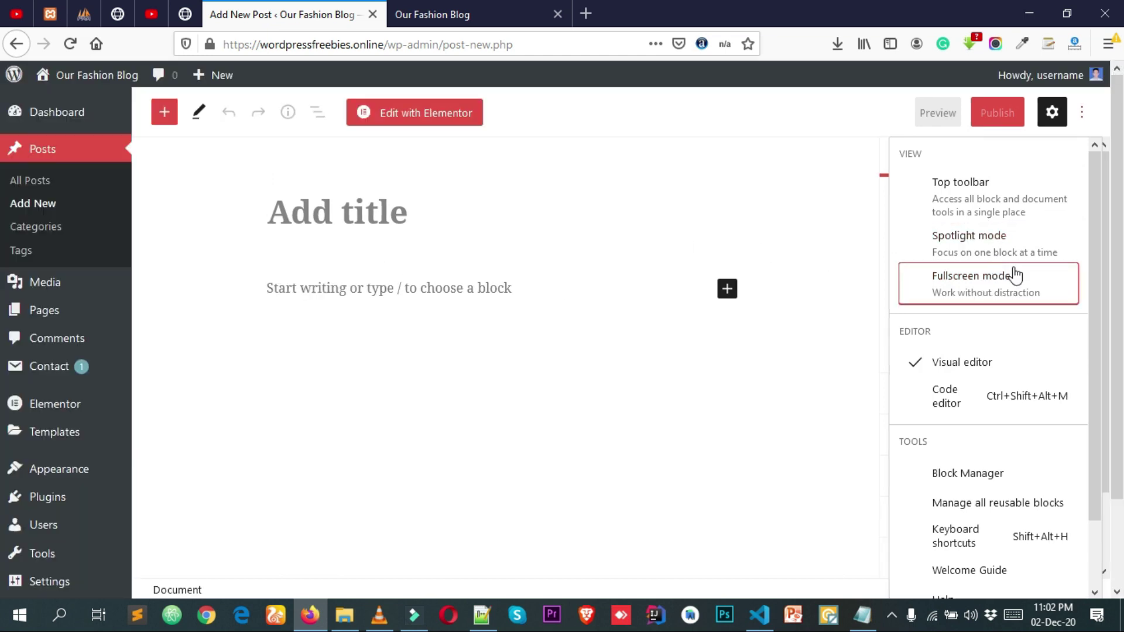
pyautogui.click(527, 217)
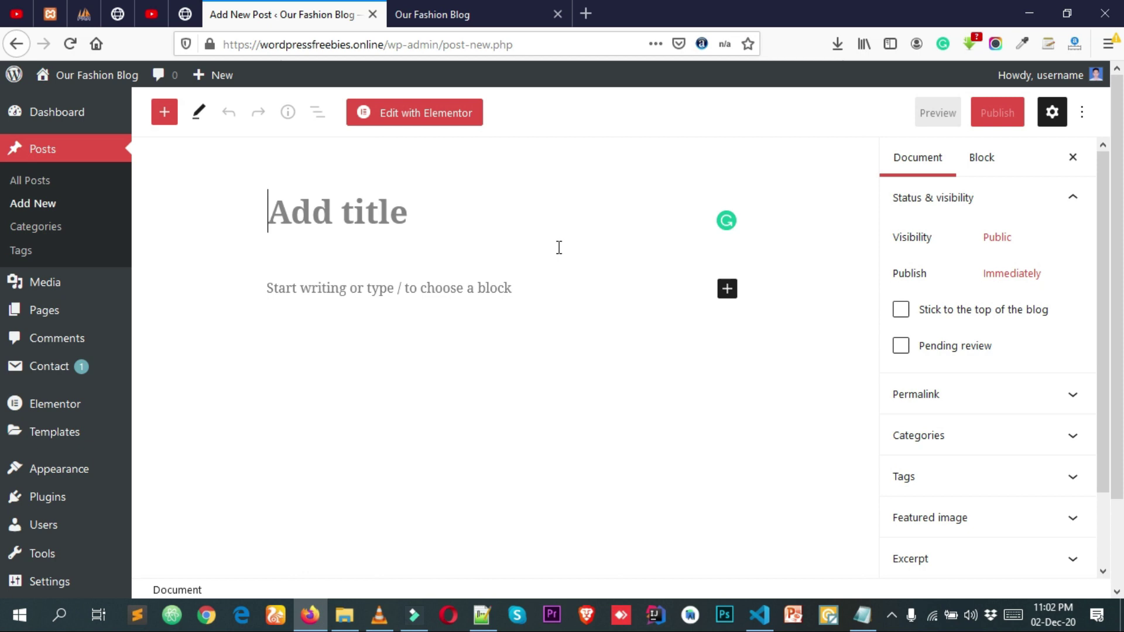
# - Title the post 'Title Number 1' and move into the first paragraph block
pyautogui.write('Tile')
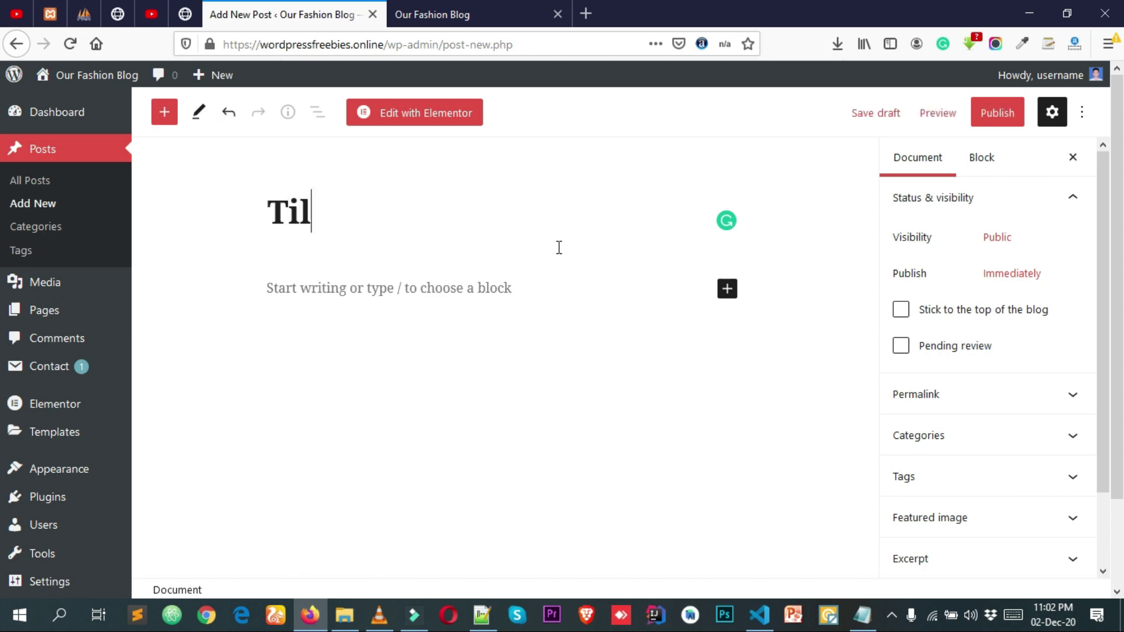
pyautogui.press('BackSpace')
pyautogui.press('BackSpace')
pyautogui.press('BackSpace')
pyautogui.write('itle Number')
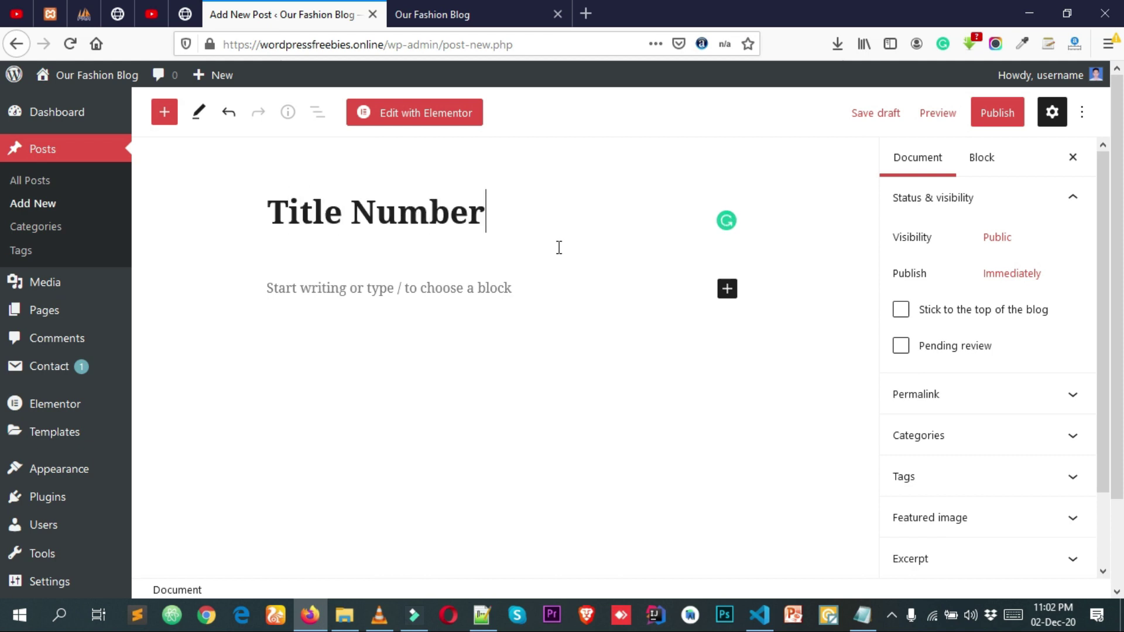
pyautogui.write(' 1')
pyautogui.click(394, 283)
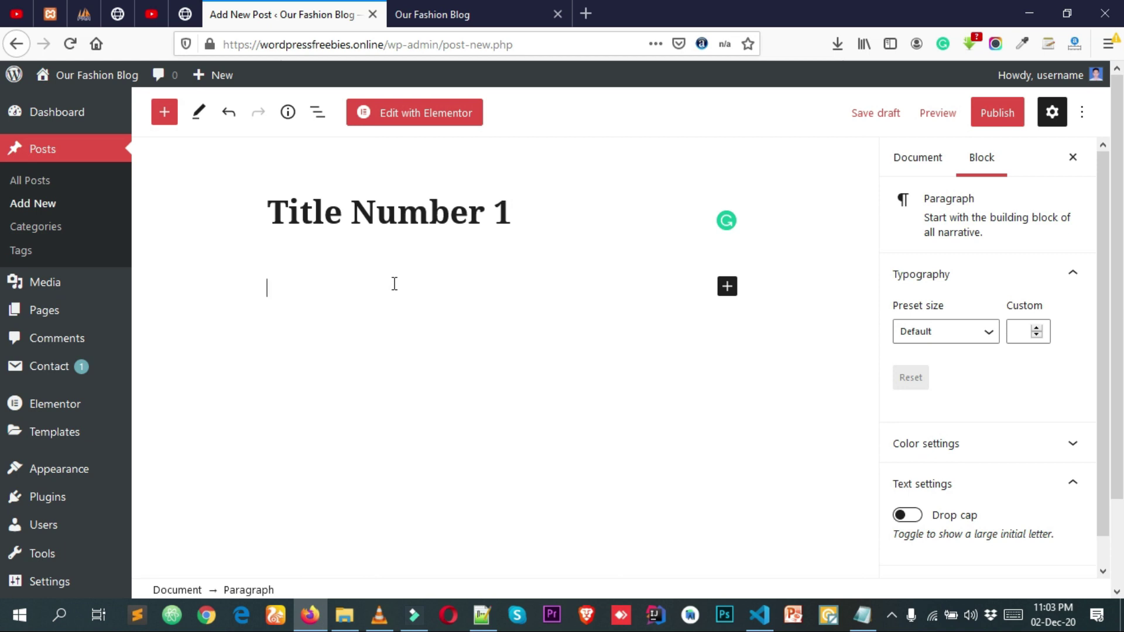
# - Copy the first lipsum.com paragraph from a 'lorem ipsum' search and paste it into the post
pyautogui.click(586, 12)
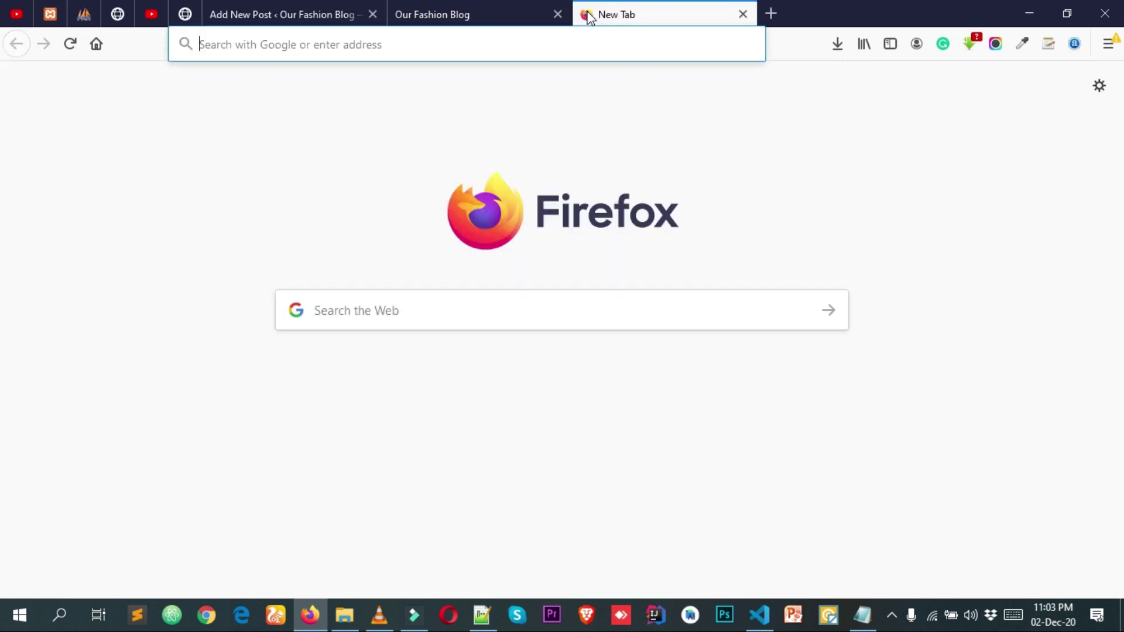
pyautogui.write('lorem')
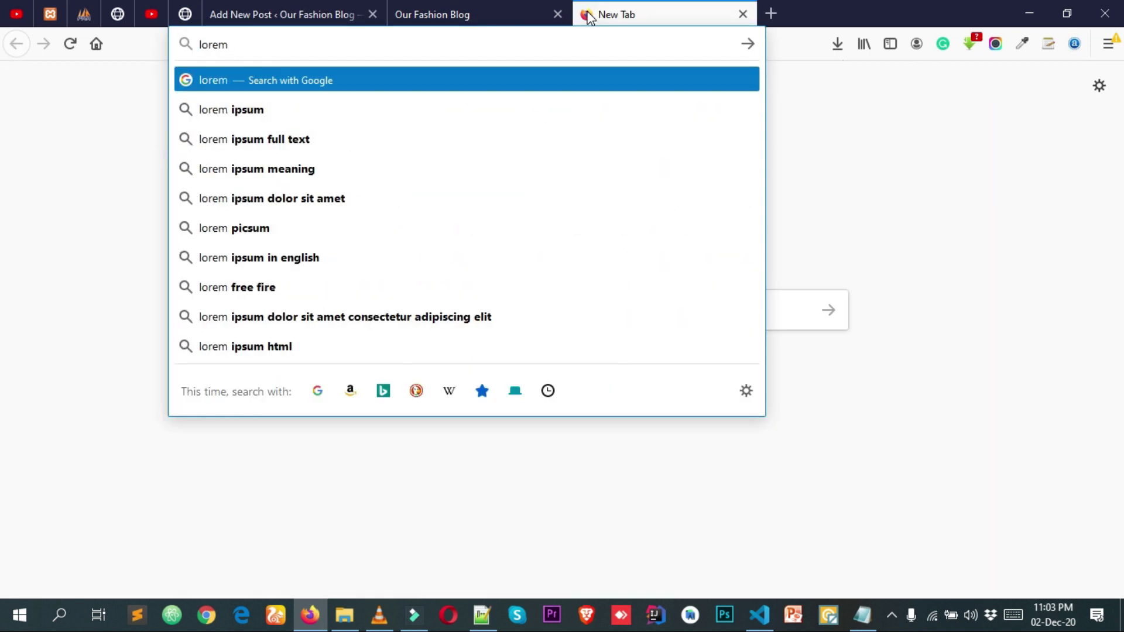
pyautogui.write(' ipusm')
pyautogui.press('Return')
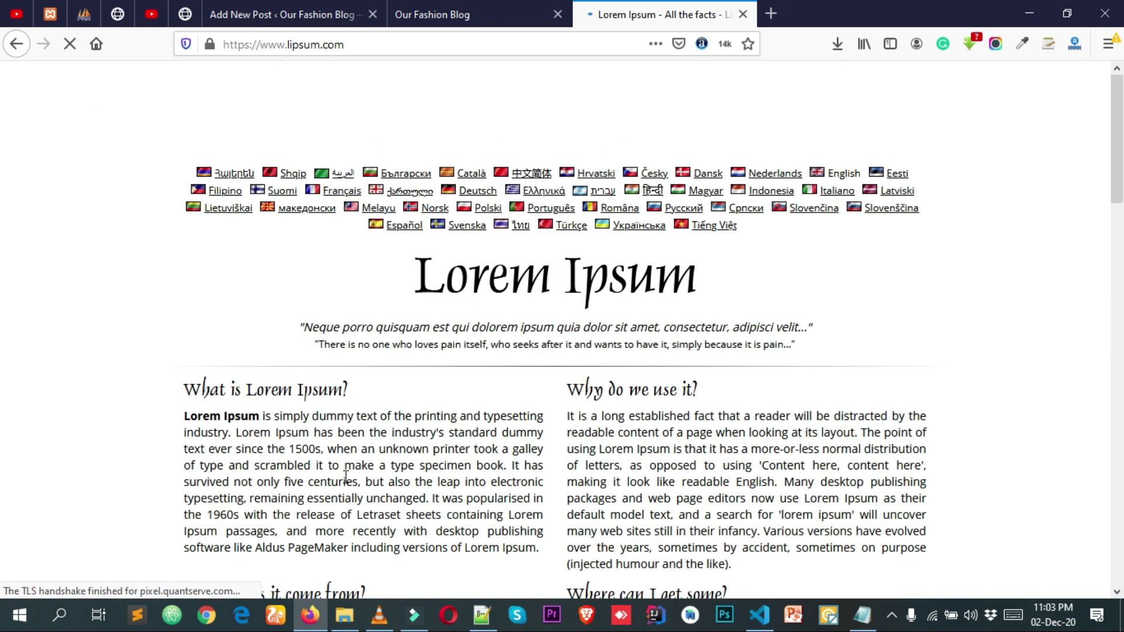
pyautogui.tripleClick(346, 477)
pyautogui.hotkey('ctrl', 'c')
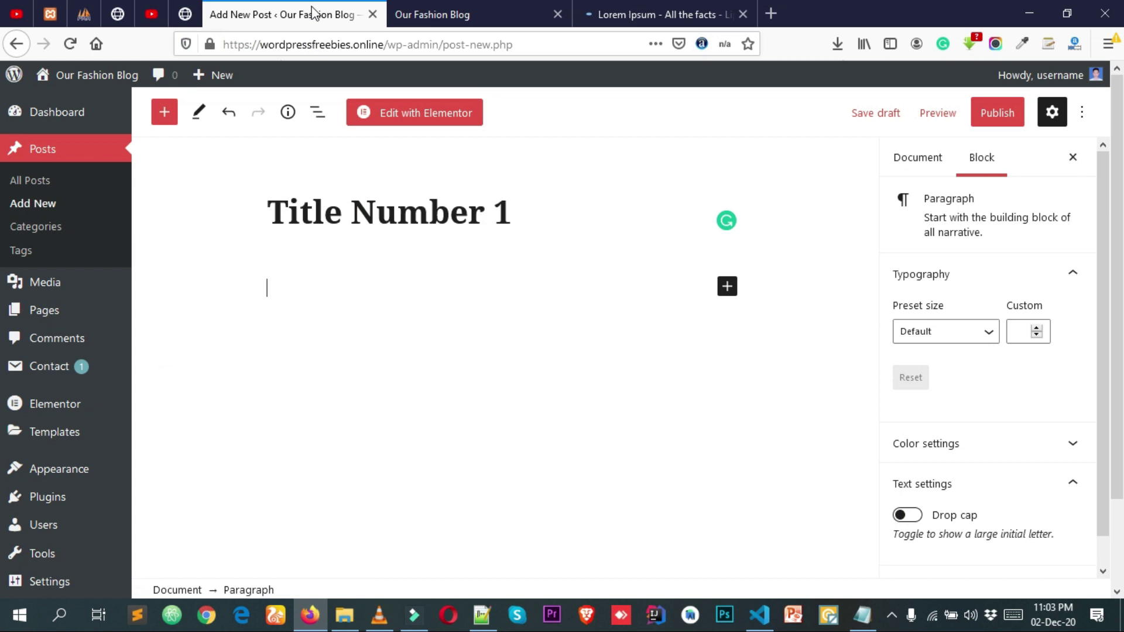
pyautogui.click(301, 12)
pyautogui.hotkey('ctrl', 'v')
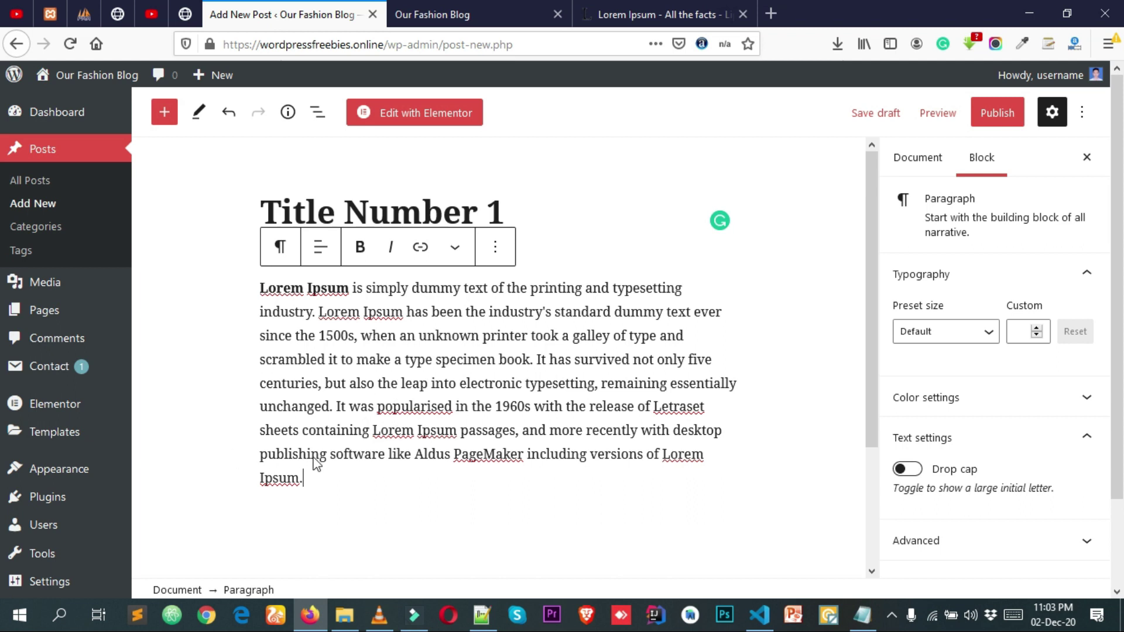
# - Add an empty paragraph block beneath the pasted Lorem Ipsum text
pyautogui.scroll(-3, 381, 407)
pyautogui.scroll(3, 384, 413)
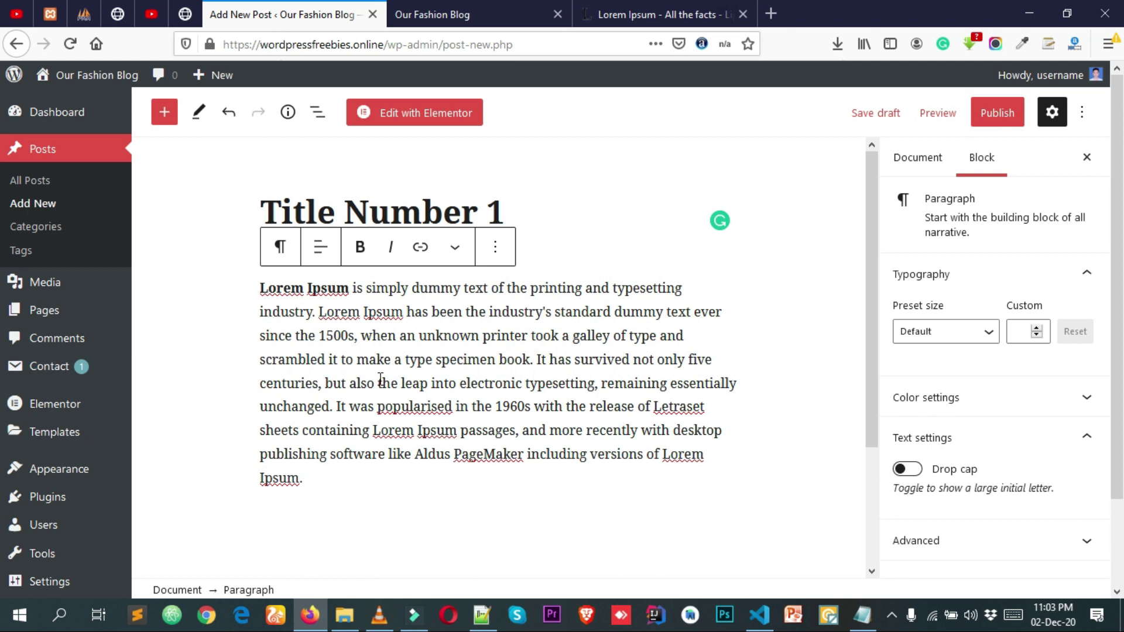
pyautogui.press('Return')
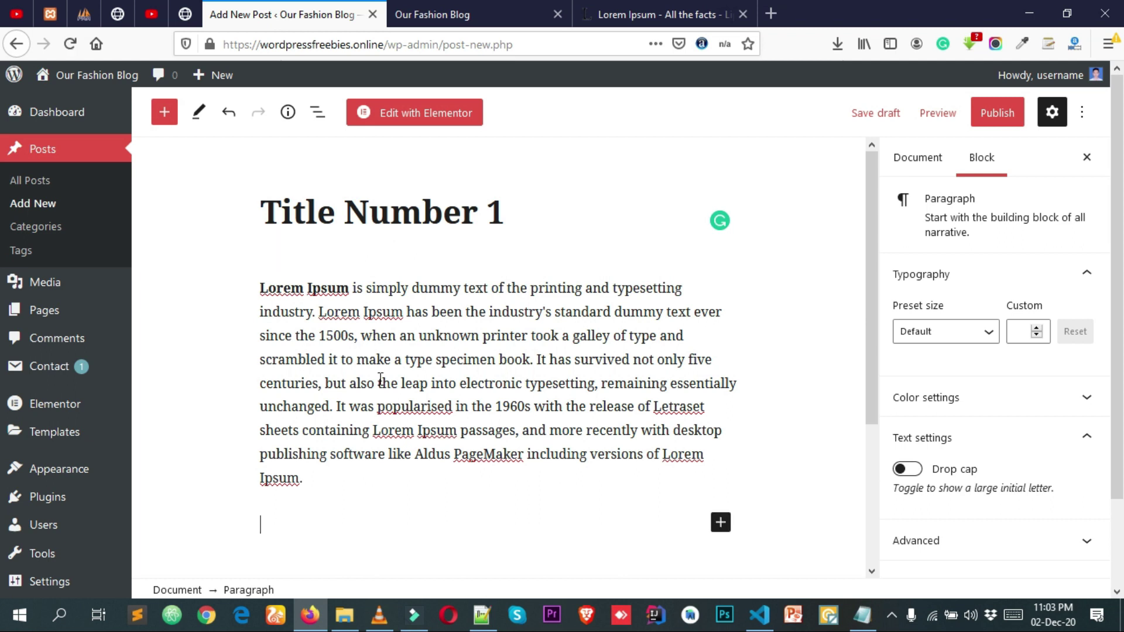
pyautogui.scroll(-3, 324, 412)
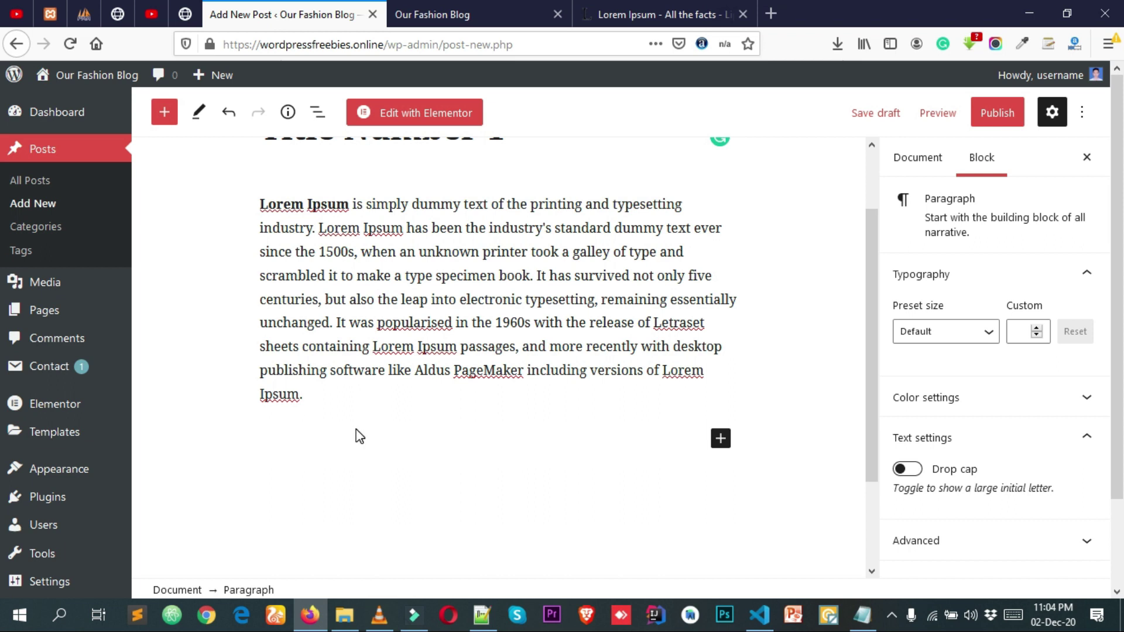
# - Insert an Image block below the paragraph using the 'ima' block search
pyautogui.click(721, 440)
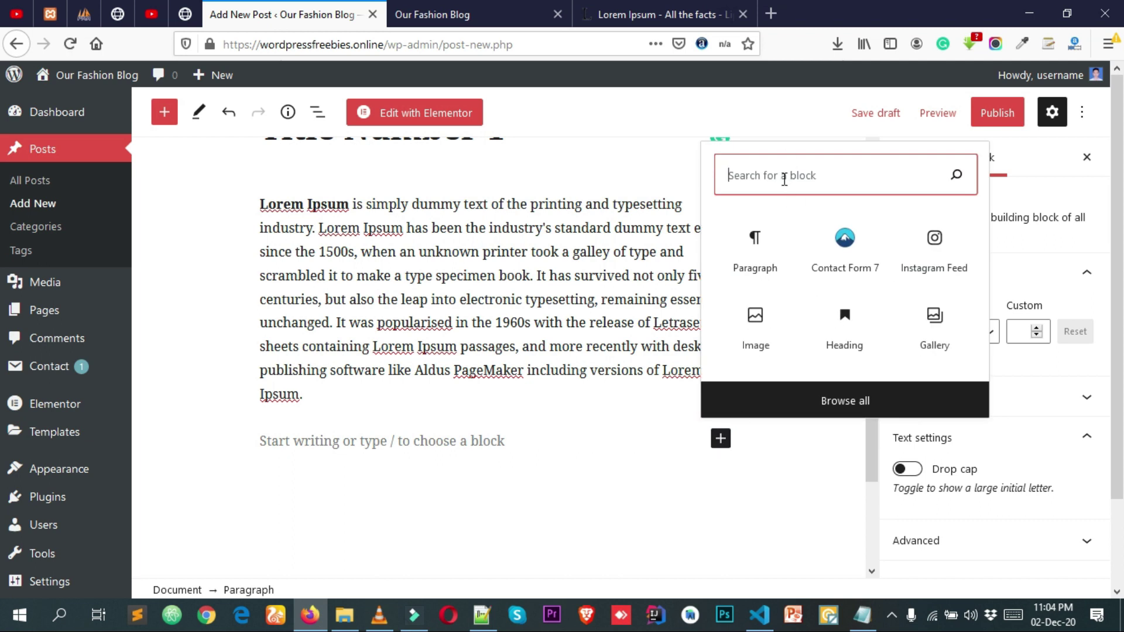
pyautogui.write('ima')
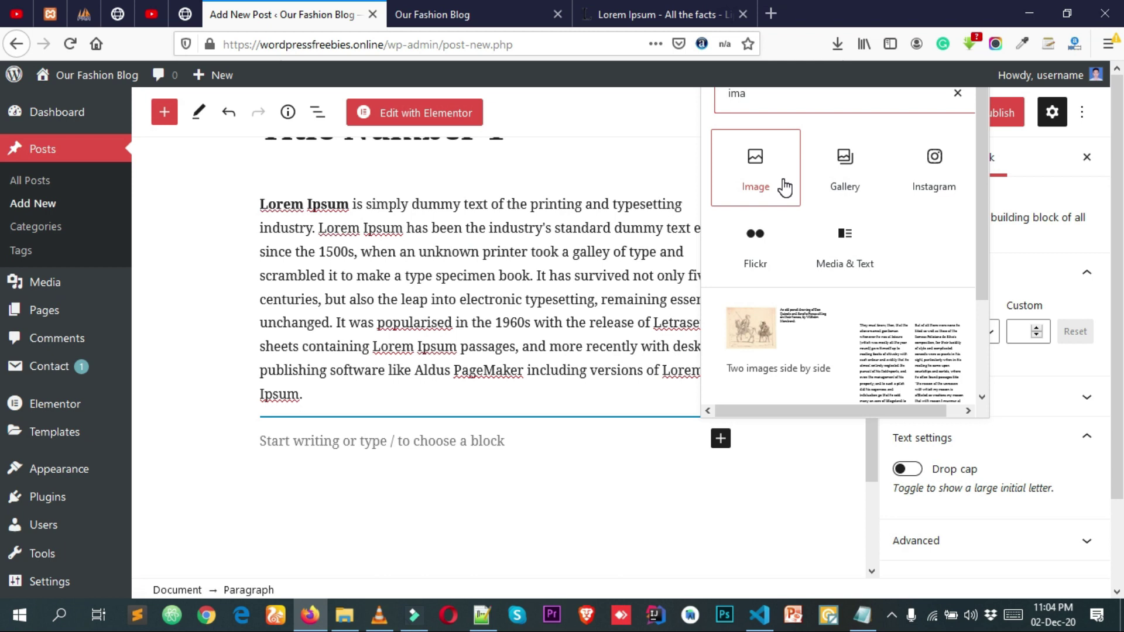
pyautogui.click(761, 175)
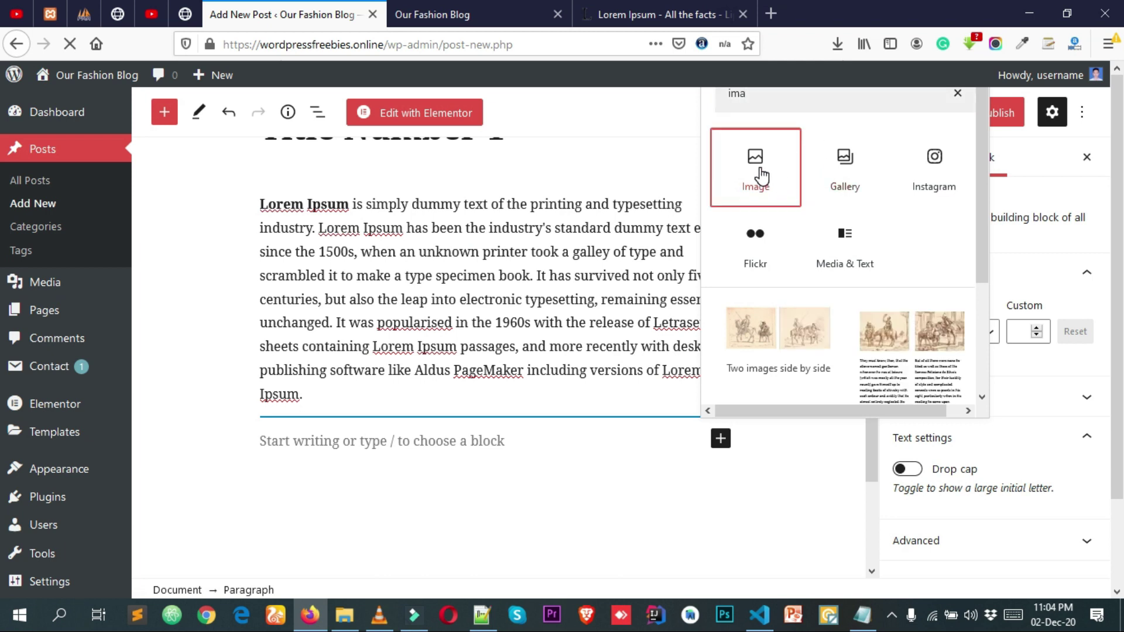
pyautogui.scroll(-5, 396, 414)
pyautogui.scroll(3, 414, 319)
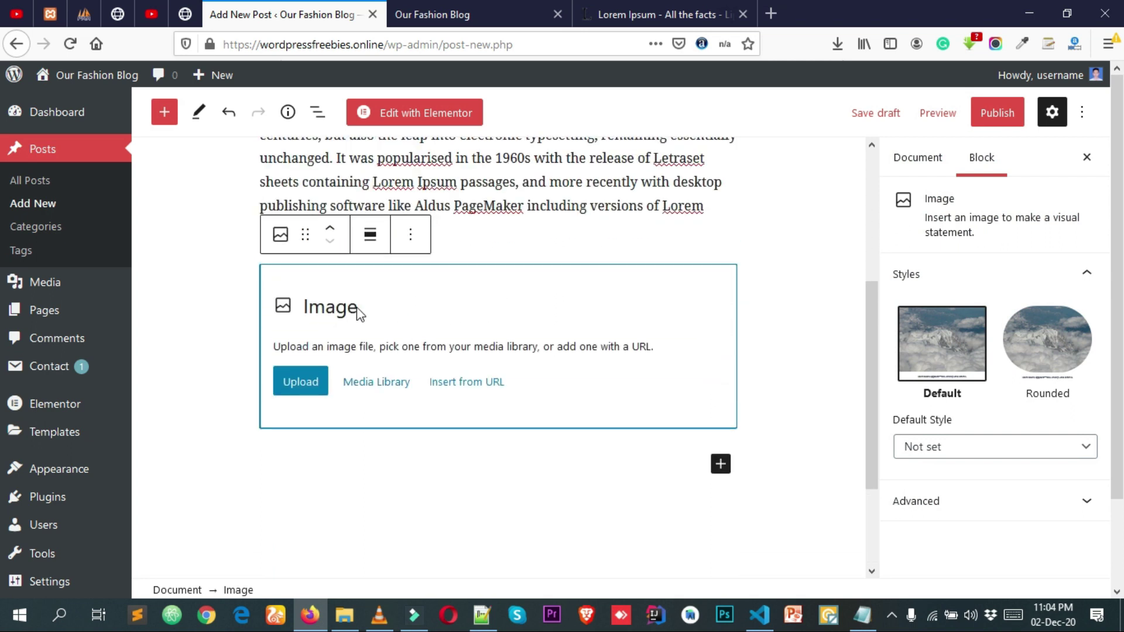
pyautogui.scroll(1, 351, 334)
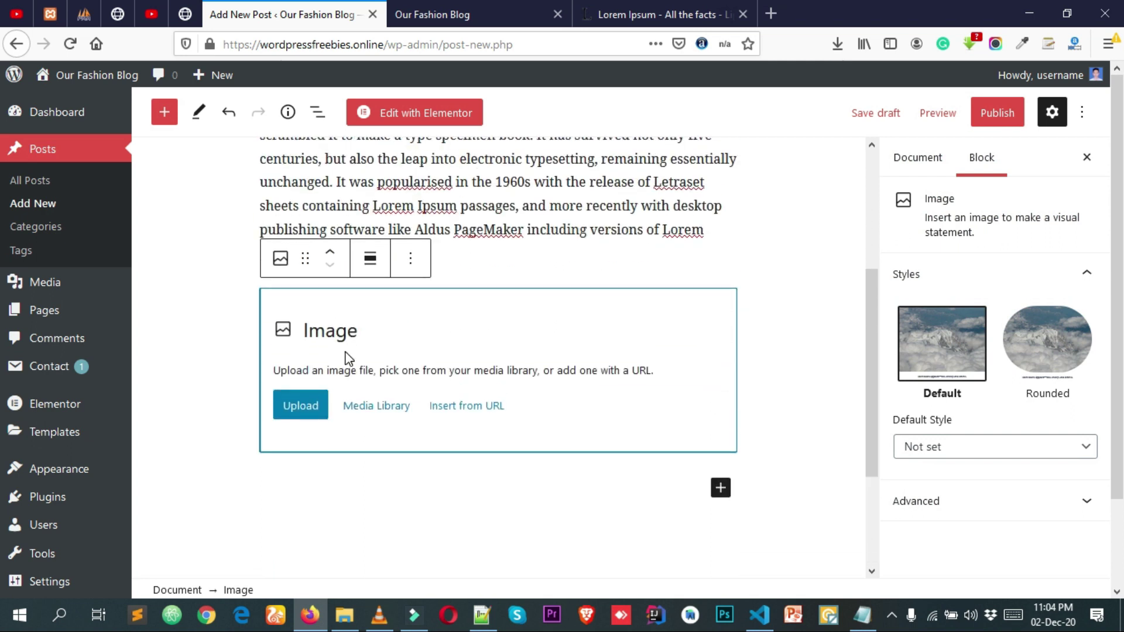
# - Upload Screenshot_1.png from the Desktop into the Image block
pyautogui.click(304, 410)
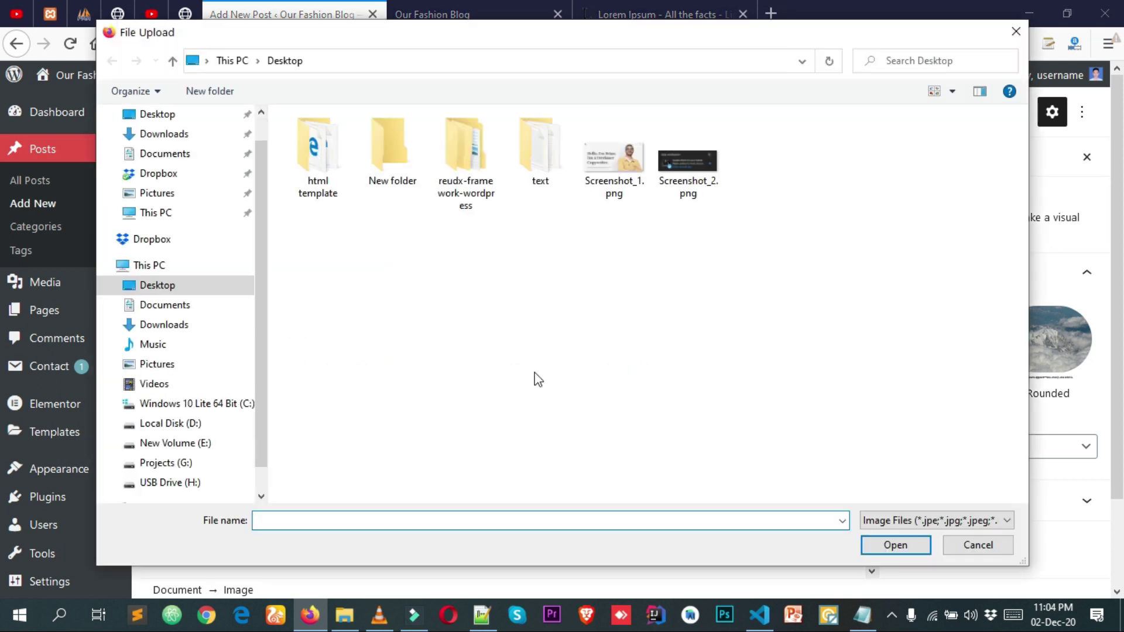
pyautogui.click(631, 200)
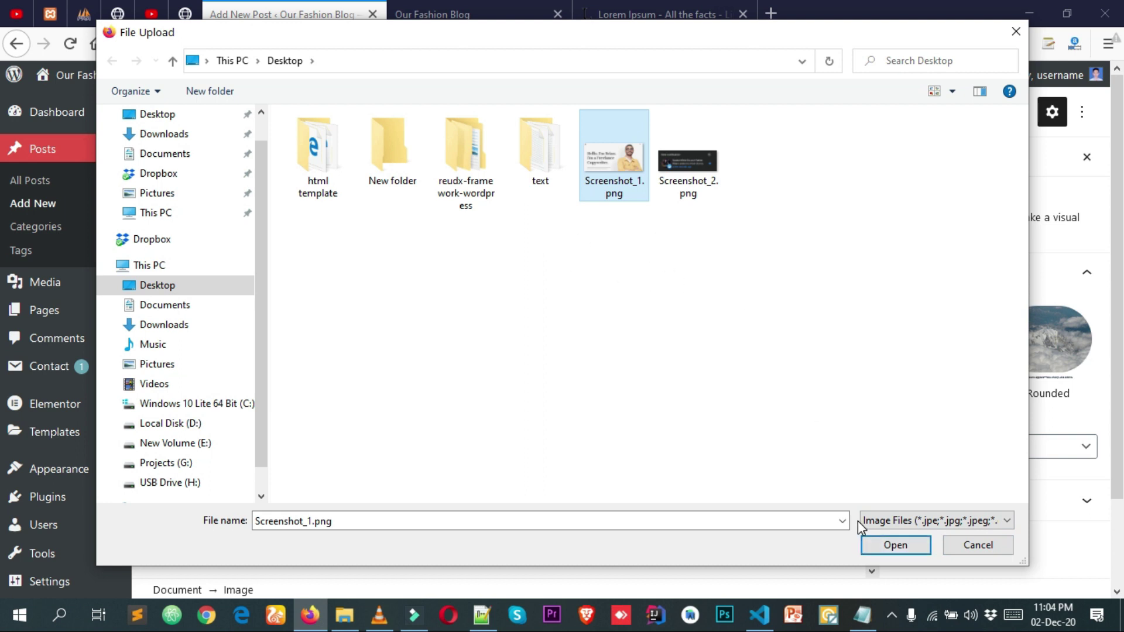
pyautogui.click(899, 549)
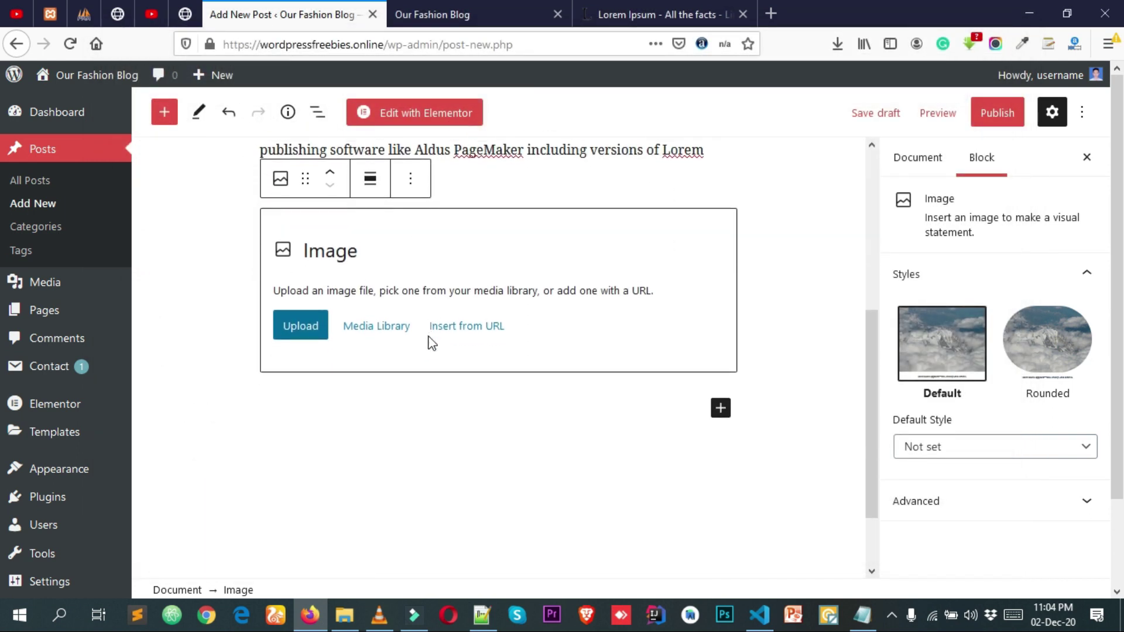
# - Try the Rounded and Default image styles on the screenshot, leaving it Rounded
pyautogui.scroll(-2, 492, 305)
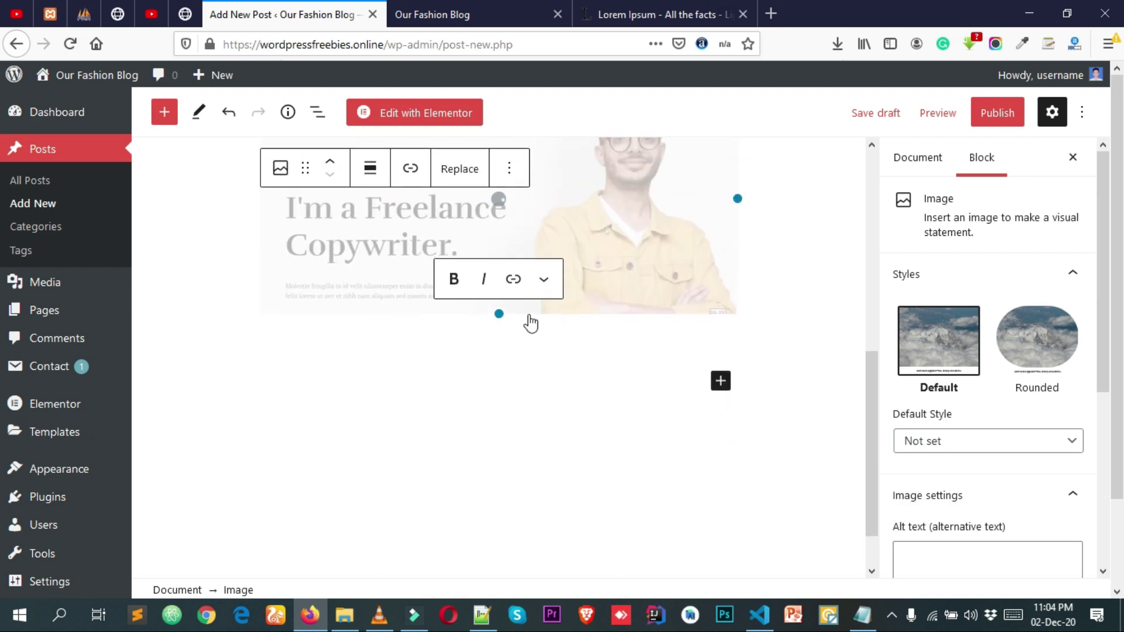
pyautogui.scroll(1, 531, 322)
pyautogui.scroll(2, 556, 317)
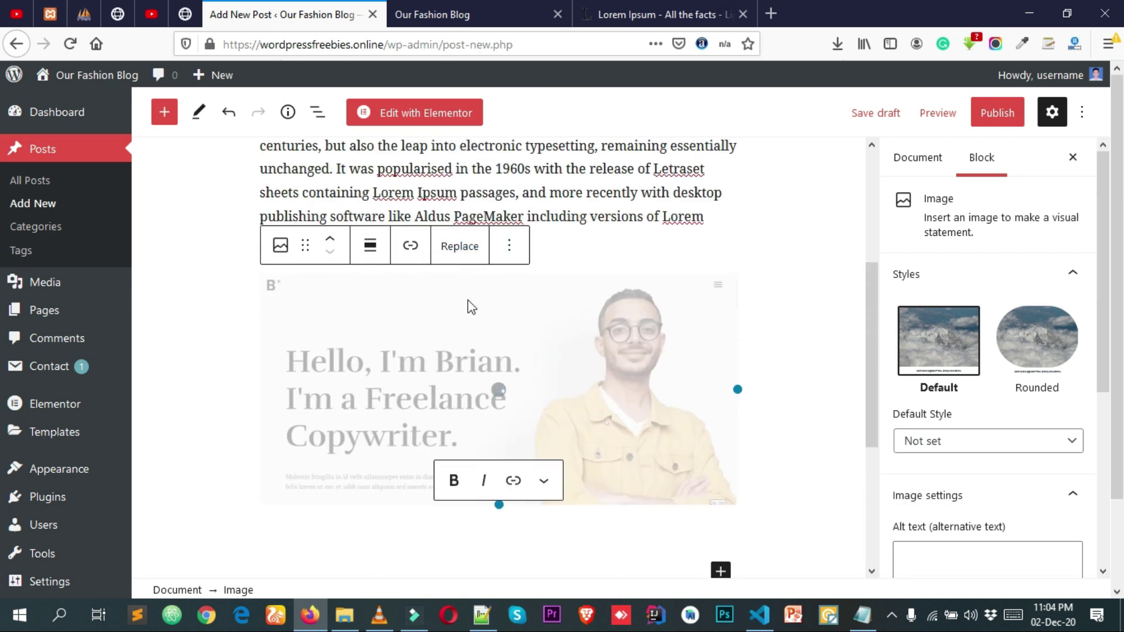
pyautogui.scroll(-1, 613, 404)
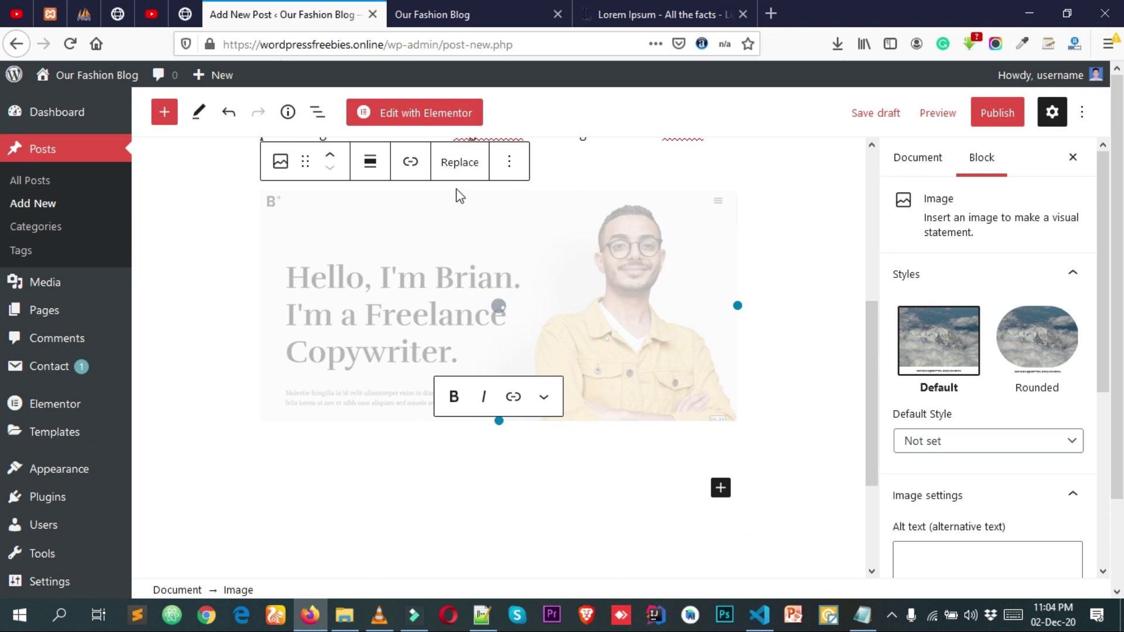
pyautogui.scroll(2, 357, 246)
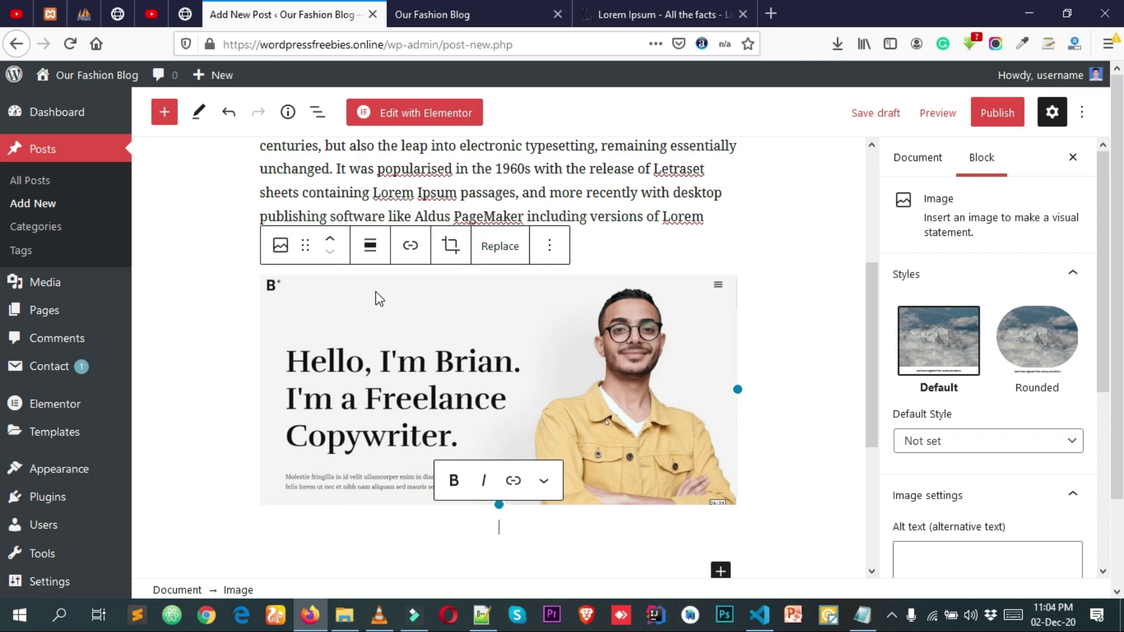
pyautogui.scroll(-2, 705, 316)
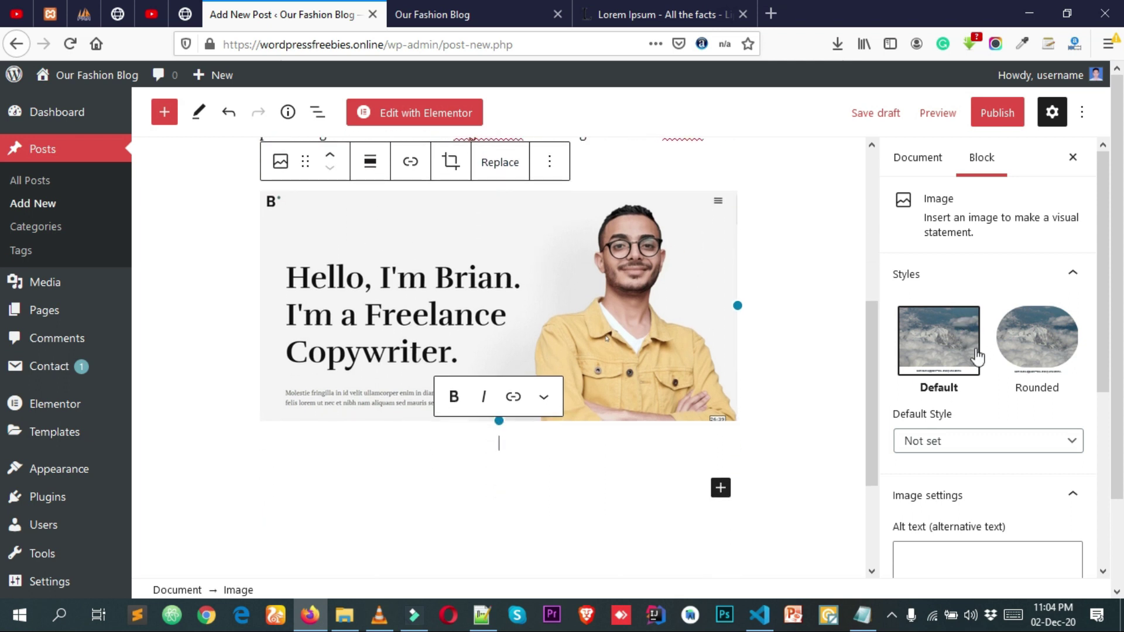
pyautogui.scroll(-3, 973, 357)
pyautogui.scroll(2, 973, 351)
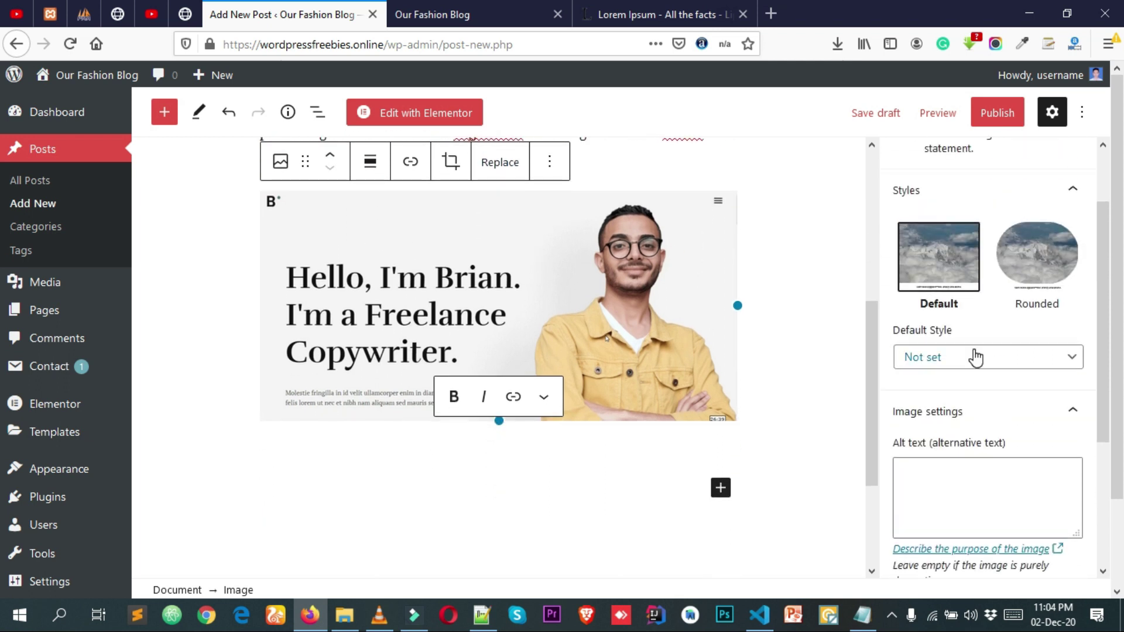
pyautogui.click(1060, 270)
pyautogui.click(945, 261)
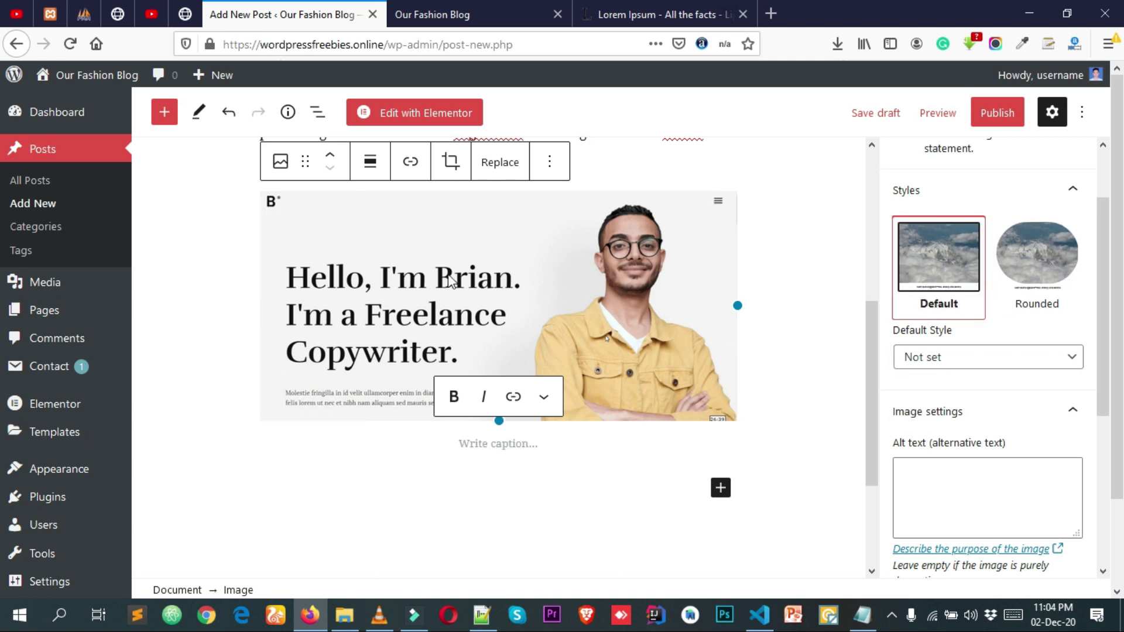
pyautogui.click(1021, 267)
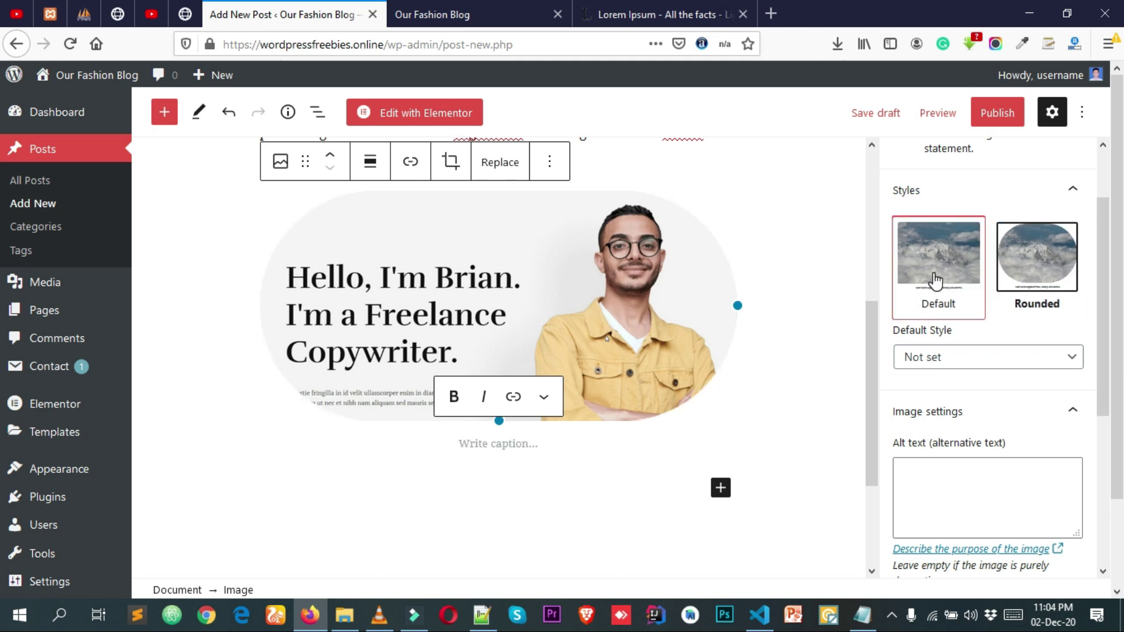
pyautogui.click(919, 287)
pyautogui.scroll(-2, 1016, 319)
pyautogui.scroll(4, 1048, 328)
pyautogui.click(1054, 330)
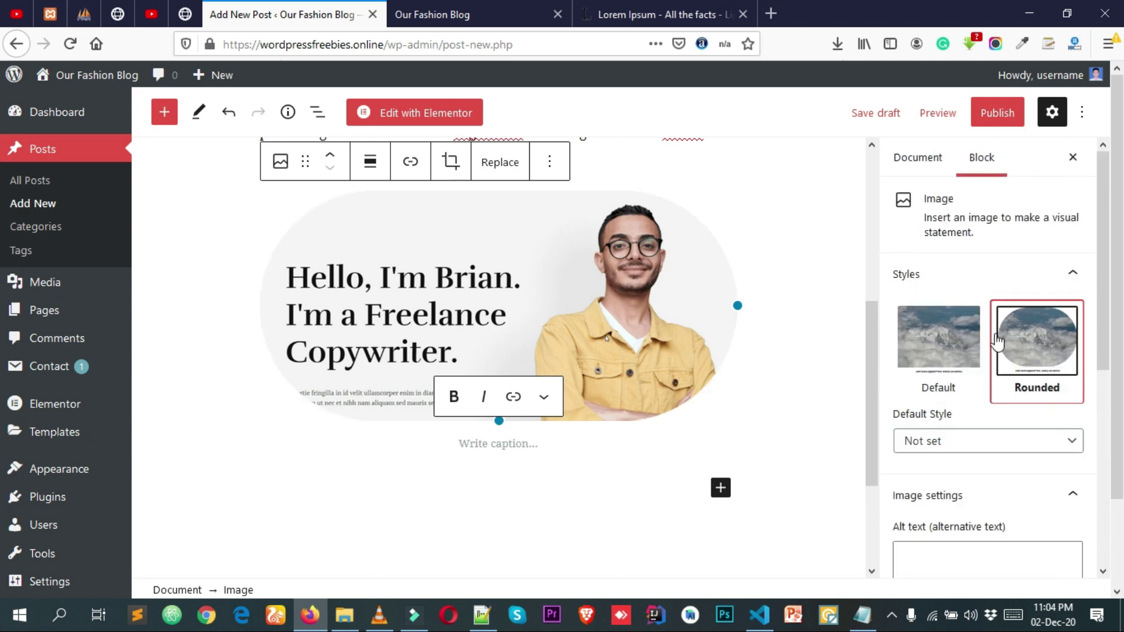
# - Set the image back to the Default style and open the block inserter below it
pyautogui.click(948, 344)
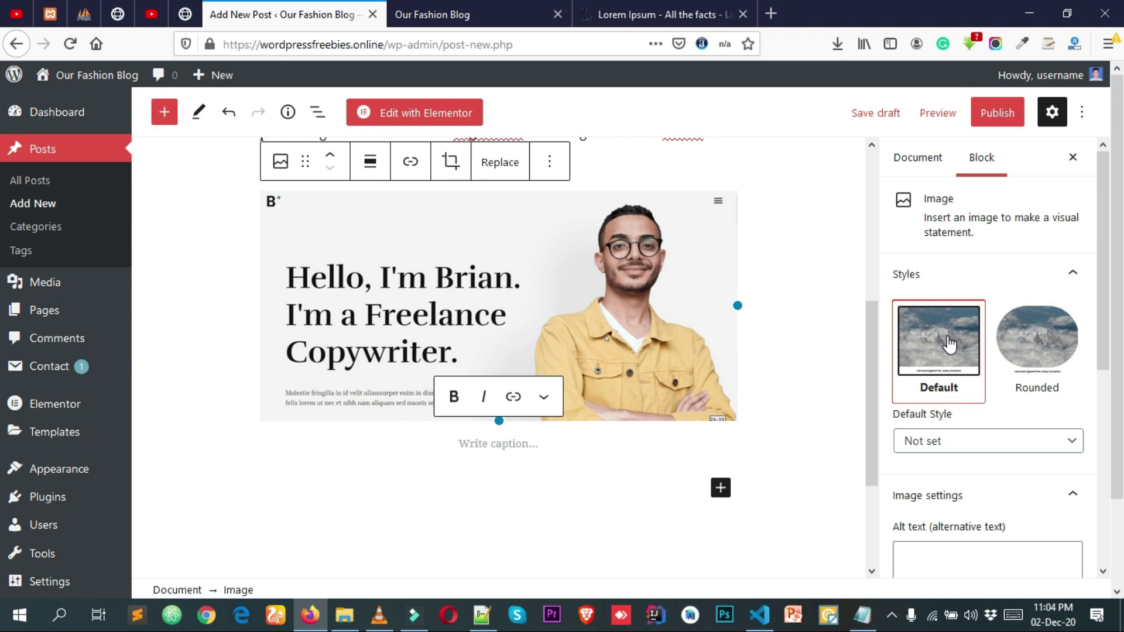
pyautogui.scroll(-2, 622, 298)
pyautogui.click(527, 363)
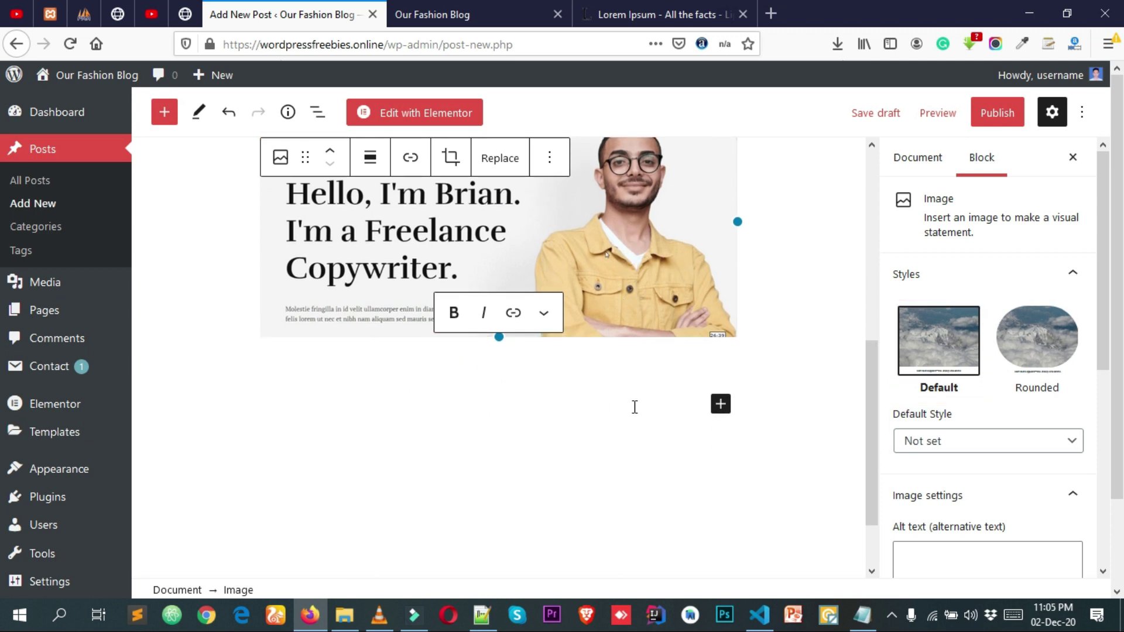
pyautogui.click(720, 406)
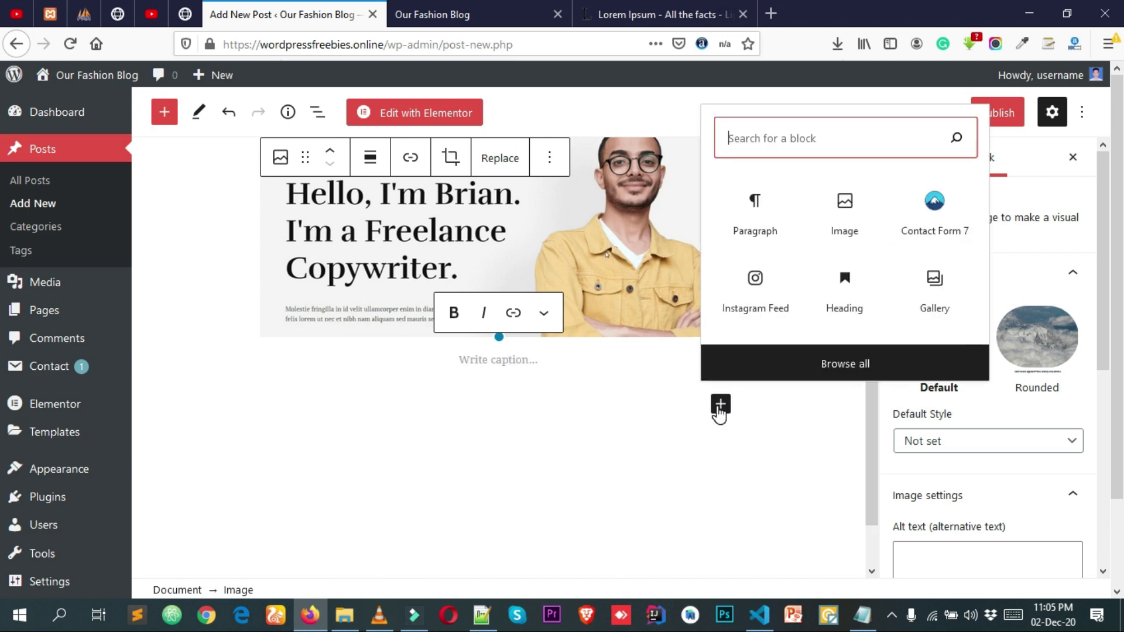
pyautogui.scroll(-3, 878, 301)
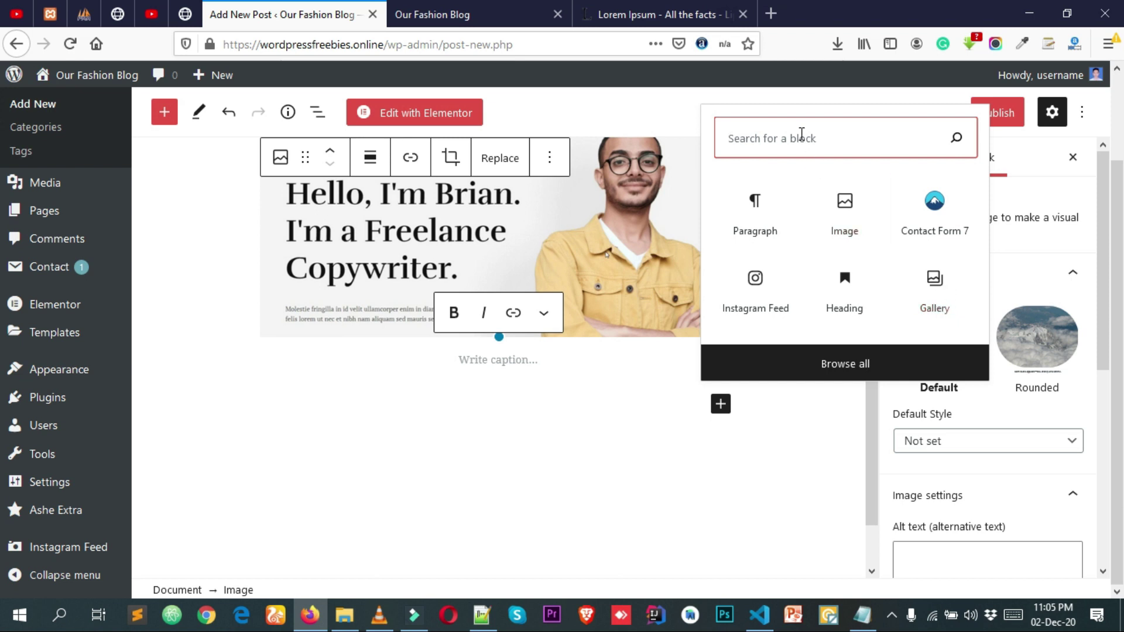
# - Insert a Gallery block and upload Screenshot_1.png and Screenshot_2.png into it
pyautogui.write('ga')
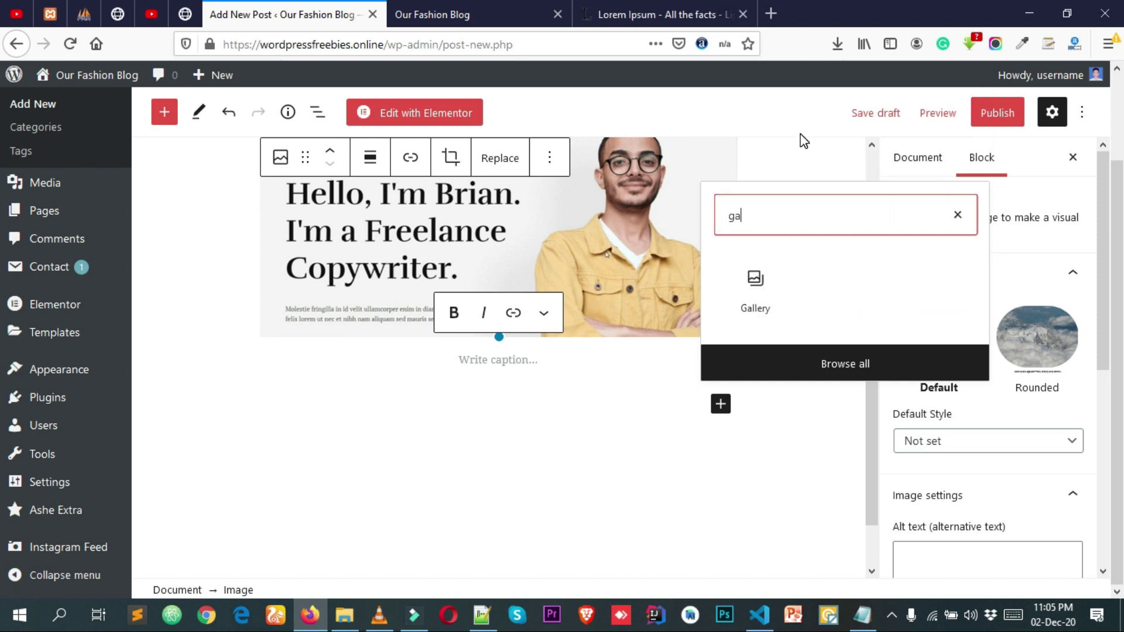
pyautogui.click(756, 294)
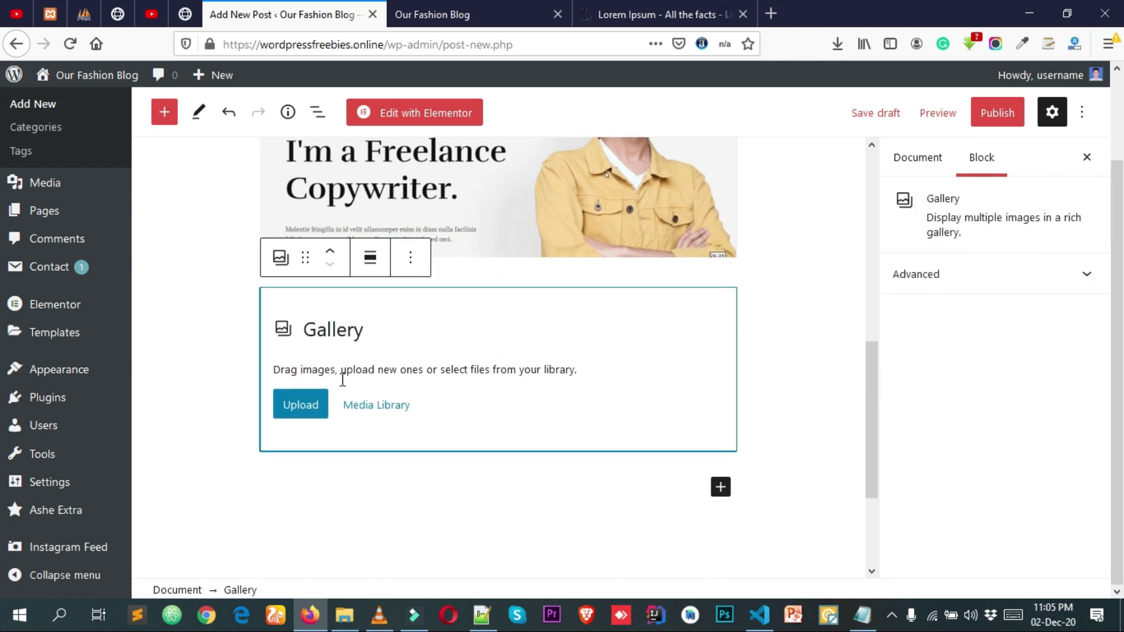
pyautogui.click(309, 413)
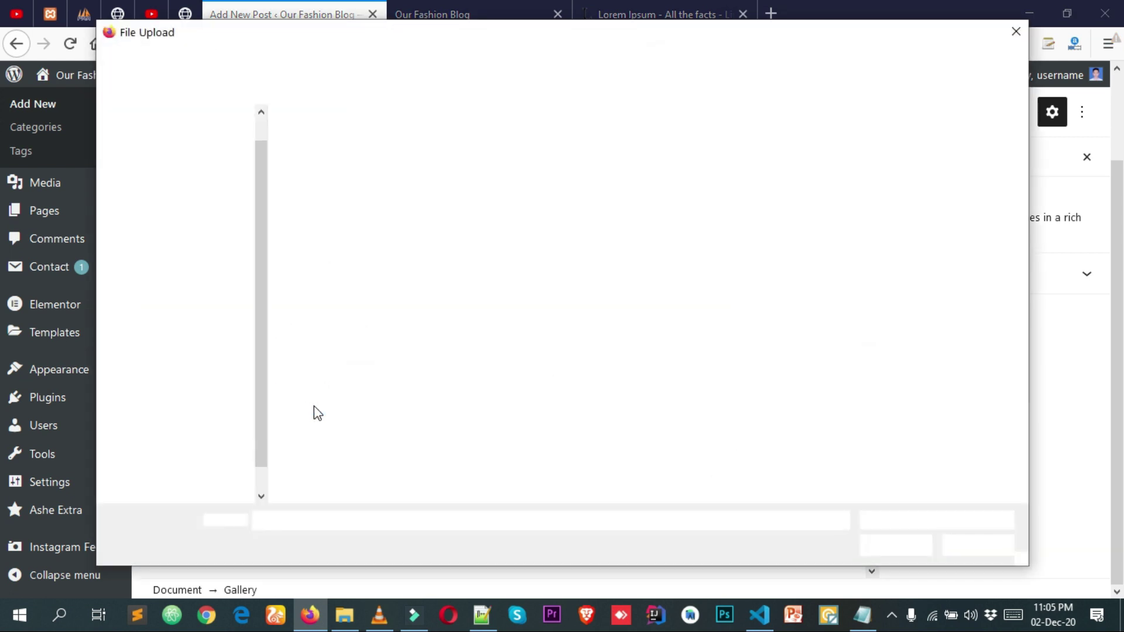
pyautogui.moveTo(580, 269); pyautogui.dragTo(765, 155)
pyautogui.click(896, 546)
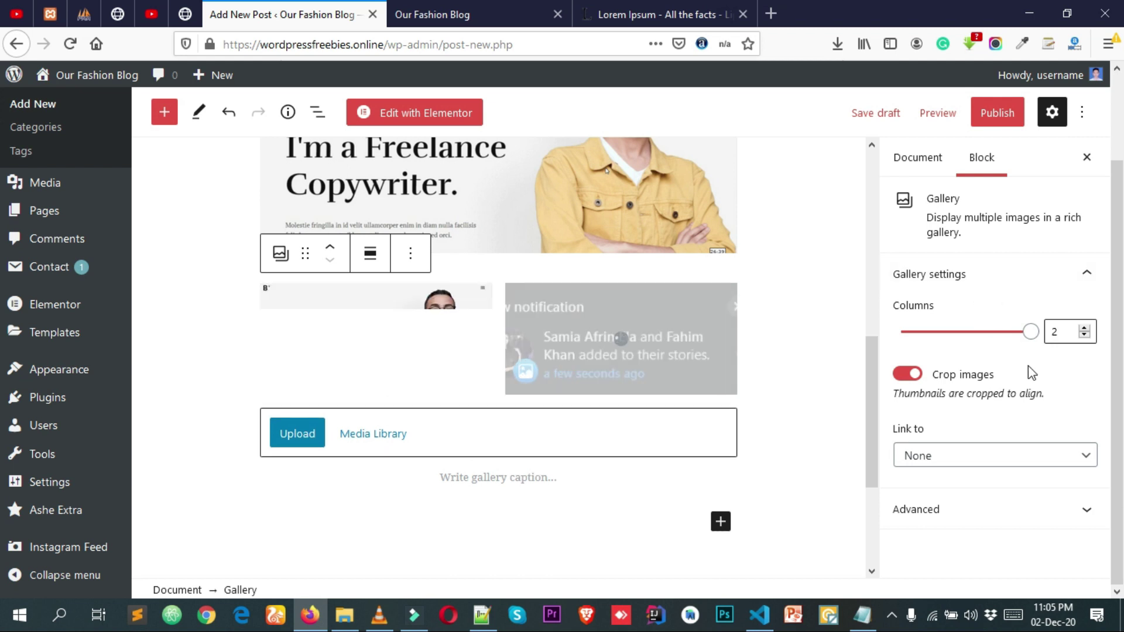
pyautogui.scroll(-3, 581, 284)
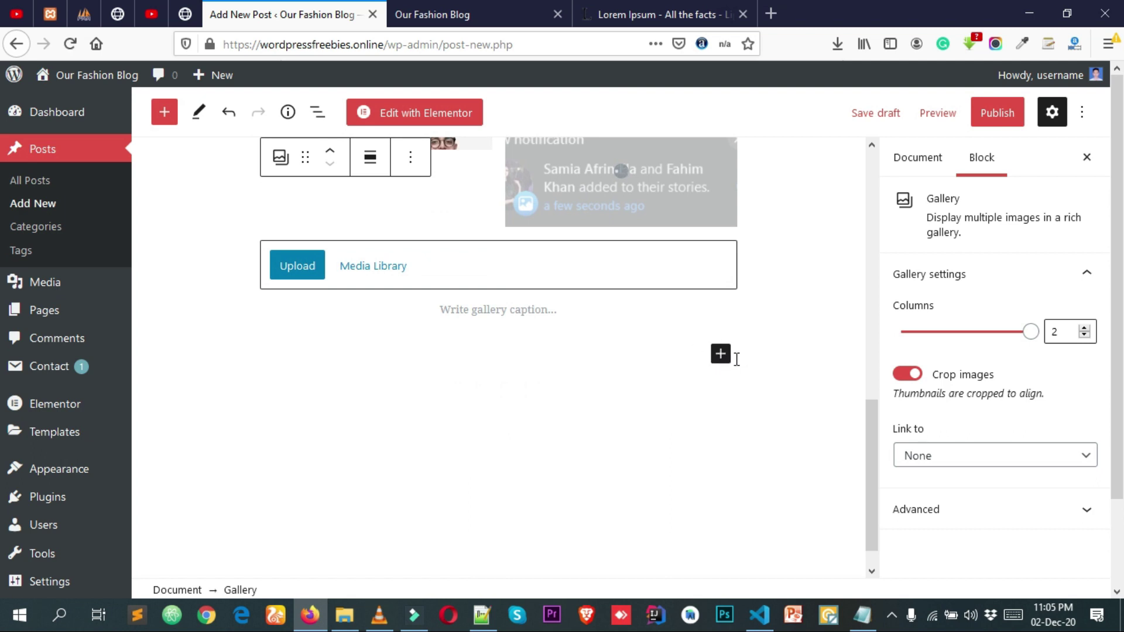
pyautogui.click(726, 357)
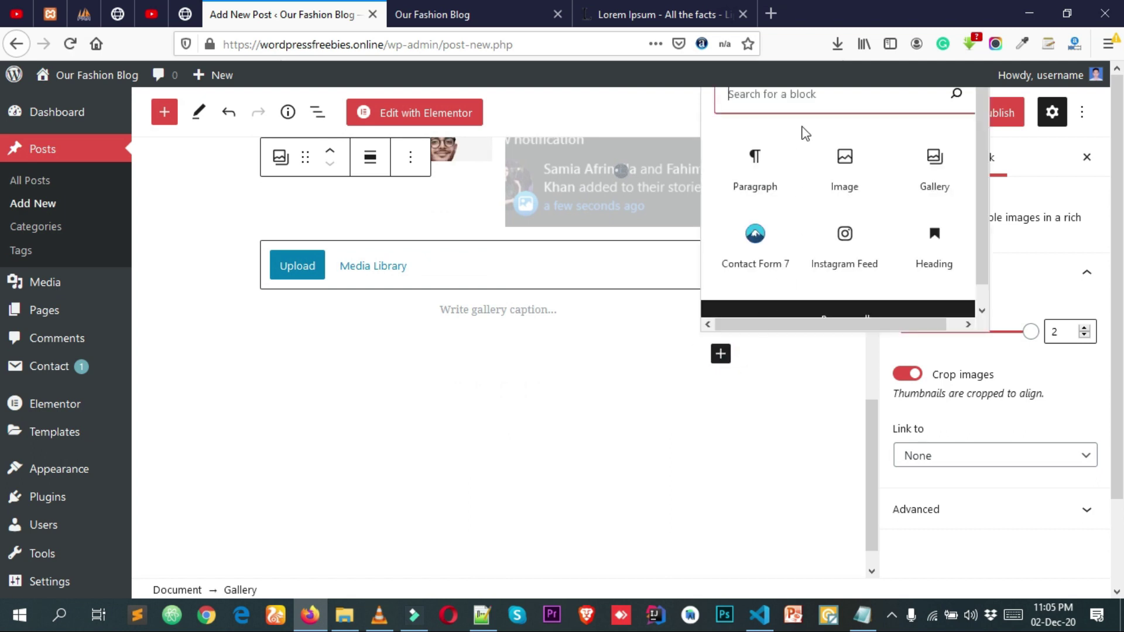
pyautogui.scroll(3, 672, 189)
# - Insert a Heading block below the gallery and type 'Top 10 tips for women'
pyautogui.click(755, 223)
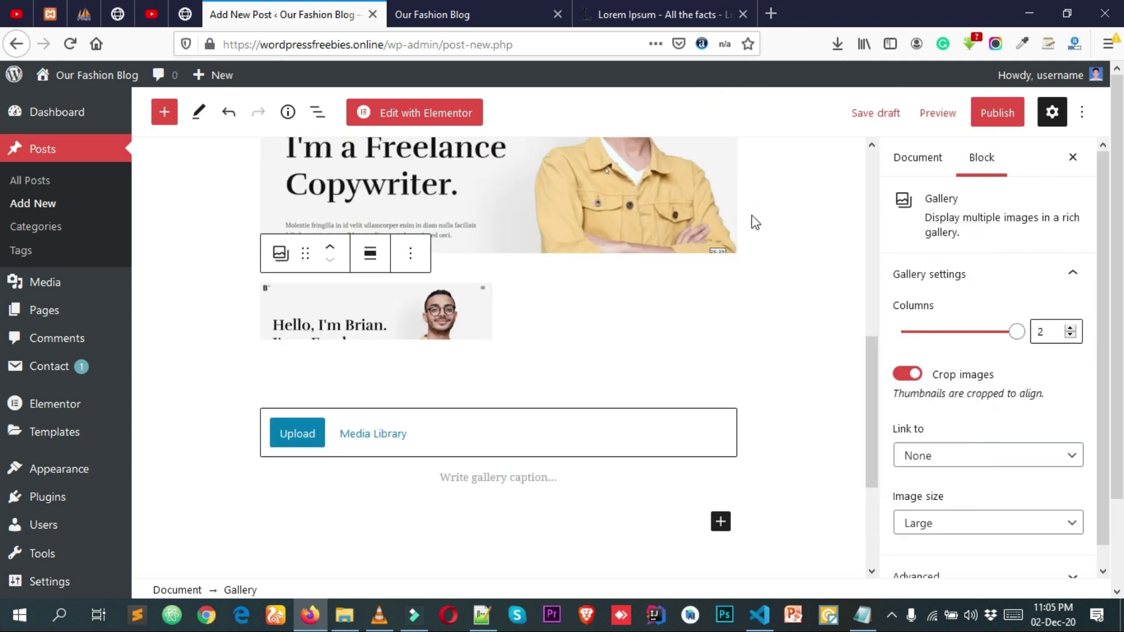
pyautogui.click(720, 521)
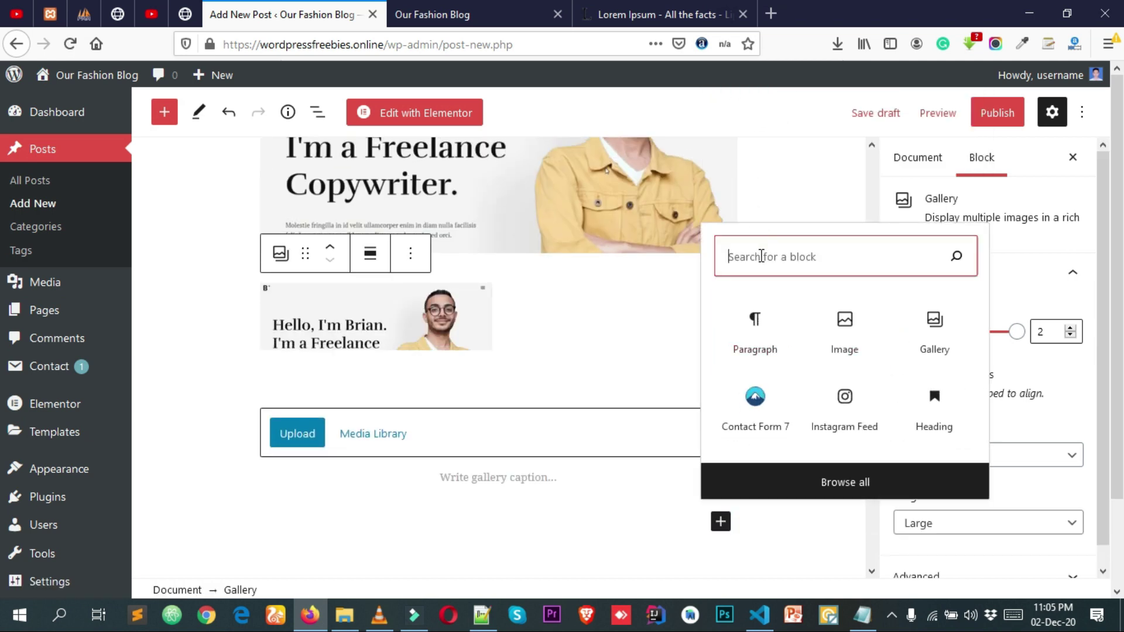
pyautogui.write('h1')
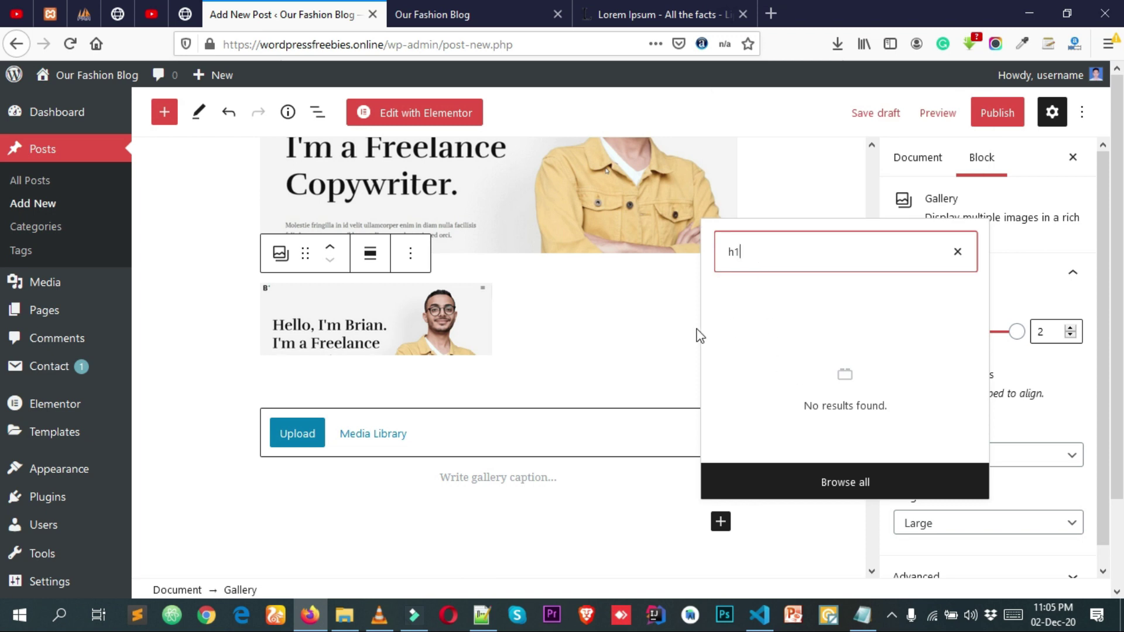
pyautogui.press('BackSpace')
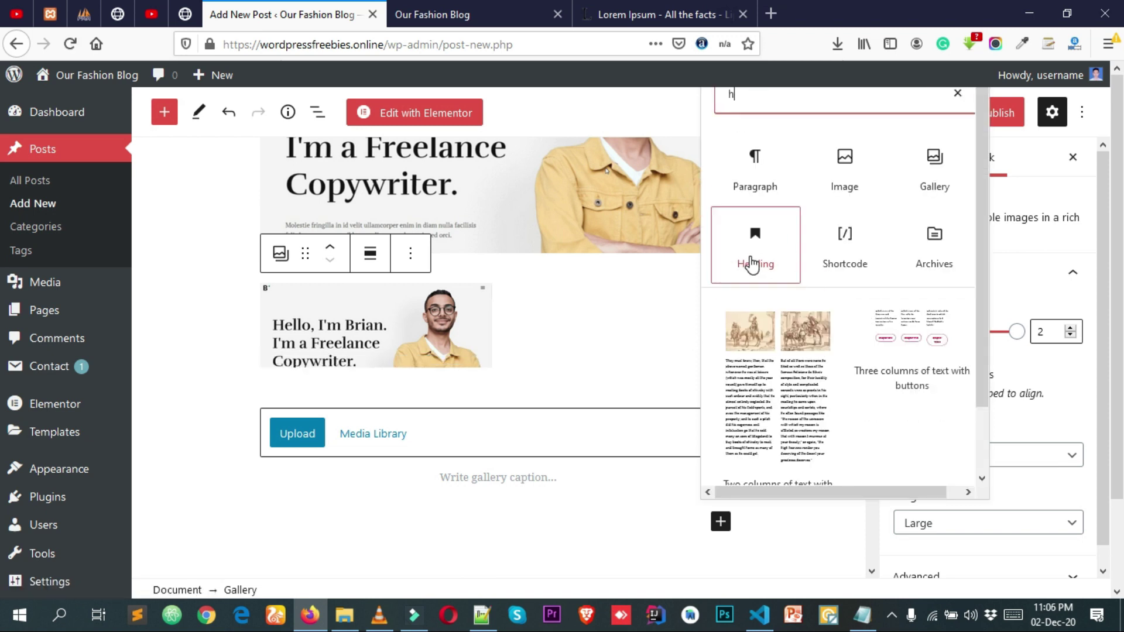
pyautogui.write('h')
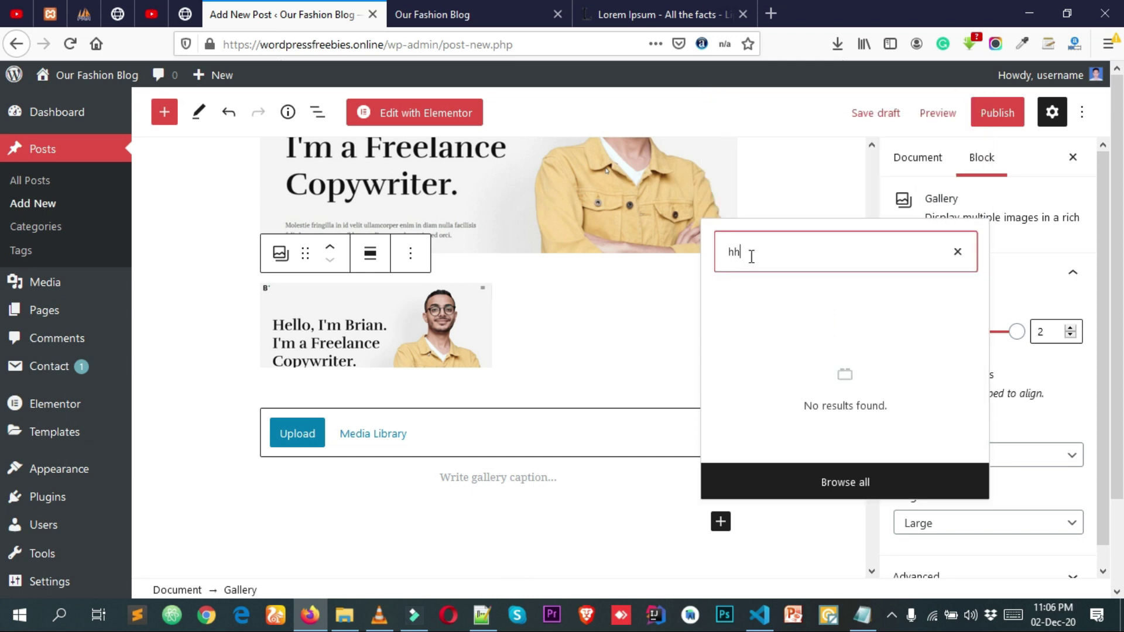
pyautogui.press('BackSpace')
pyautogui.write('e')
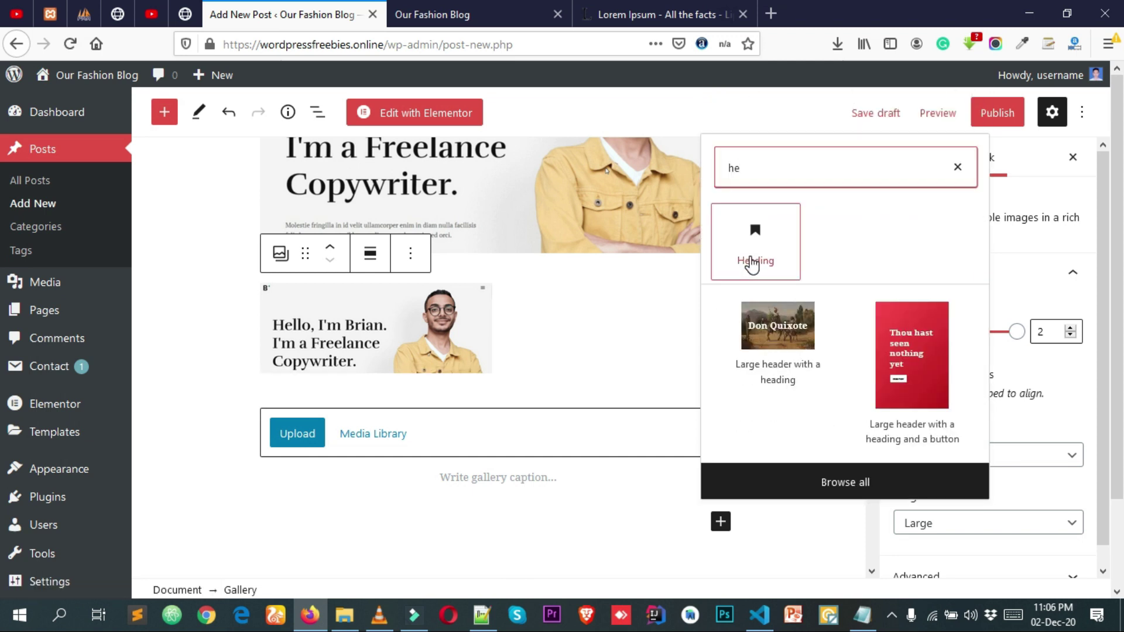
pyautogui.click(759, 257)
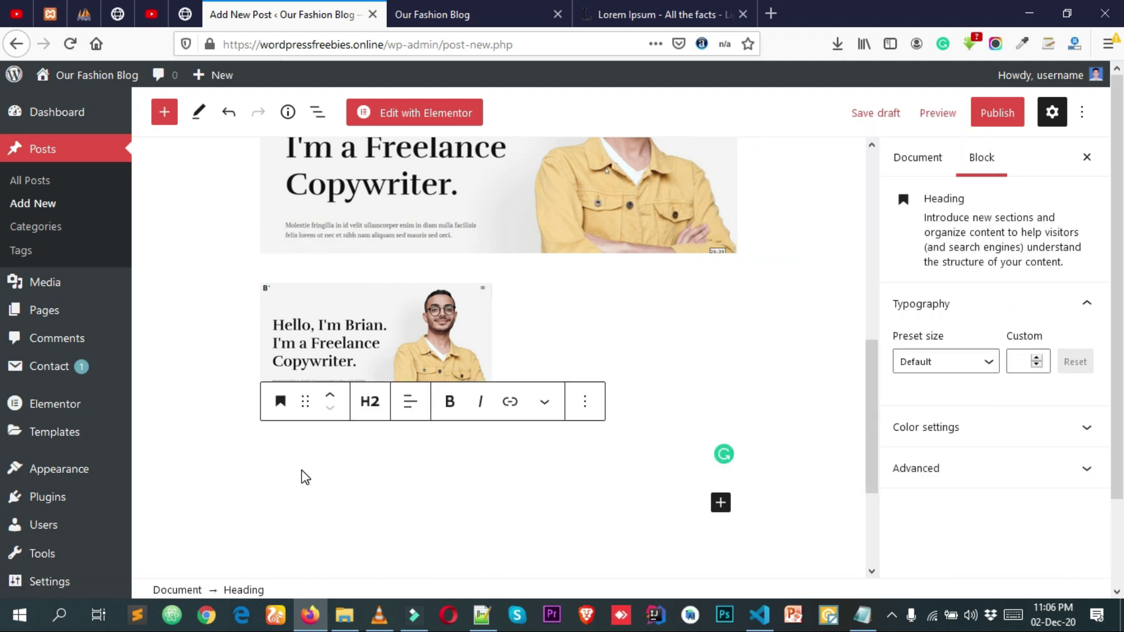
pyautogui.scroll(-2, 305, 477)
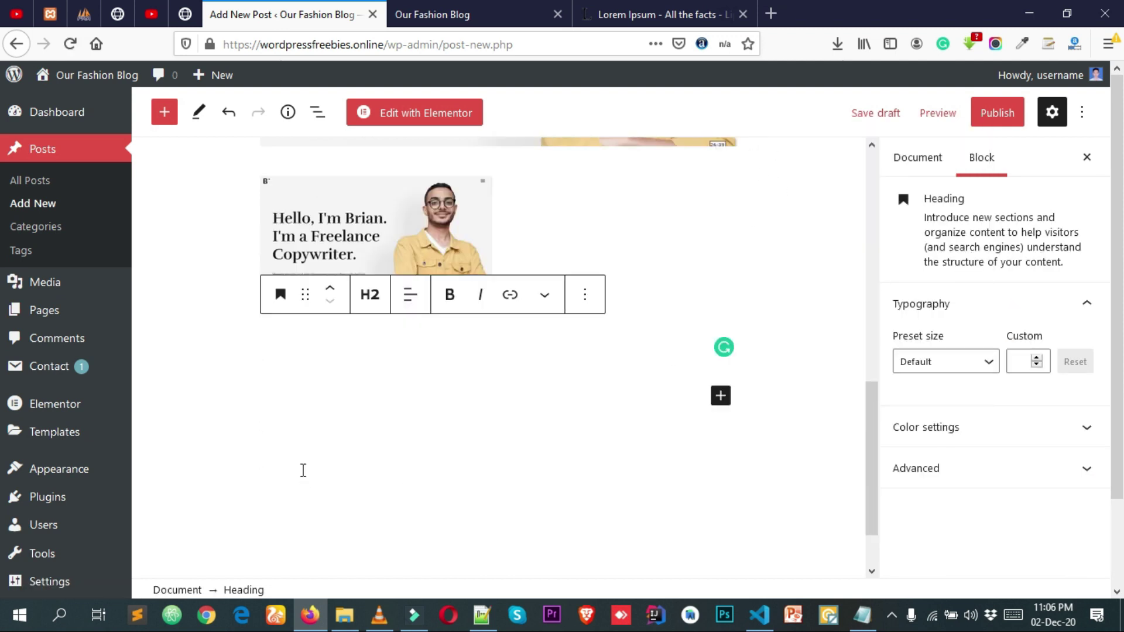
pyautogui.write('Top')
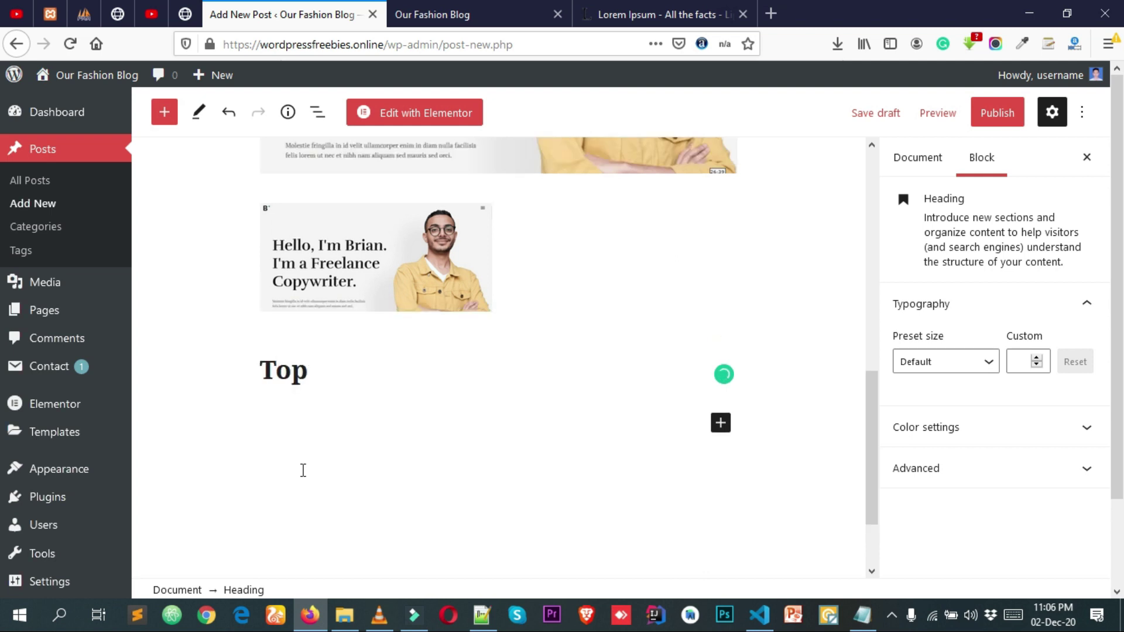
pyautogui.write(' 10 tips ')
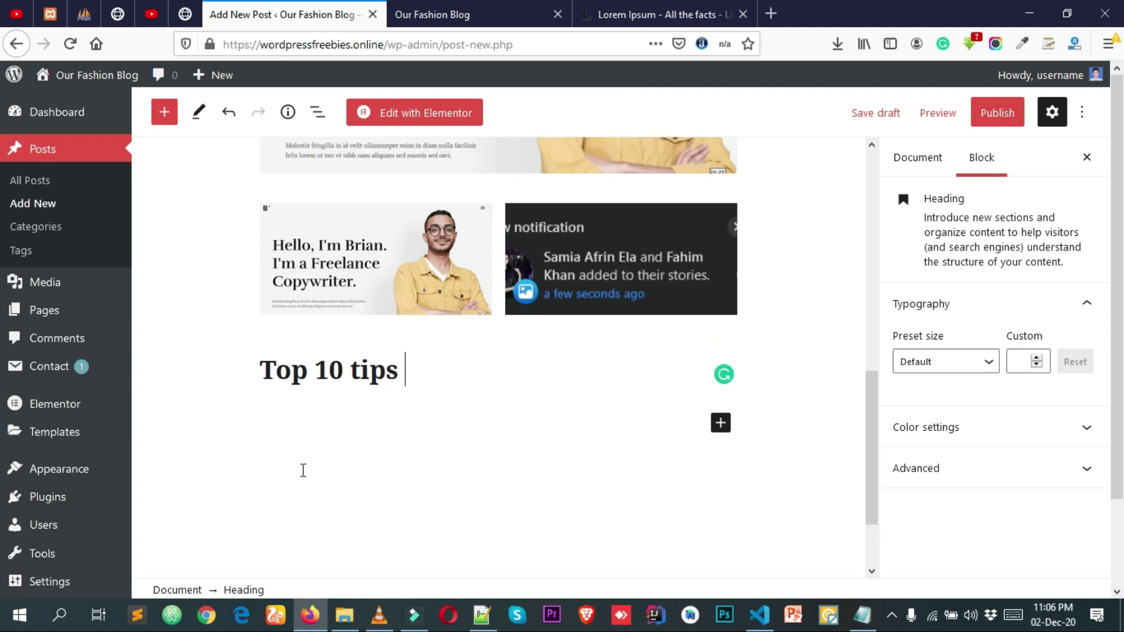
pyautogui.write('for women')
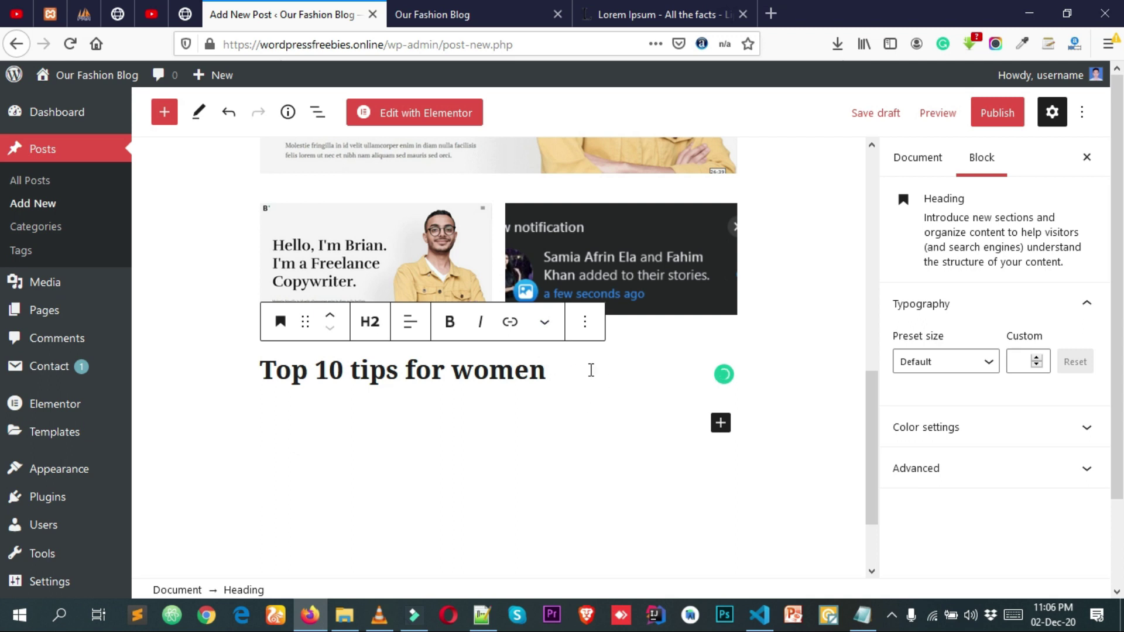
# - Make the word 'women' in the heading 'Top 10 tips for women' italic
pyautogui.tripleClick(572, 376)
pyautogui.click(590, 376)
pyautogui.moveTo(590, 376); pyautogui.dragTo(415, 369)
pyautogui.click(551, 365)
pyautogui.doubleClick(537, 371)
pyautogui.click(450, 324)
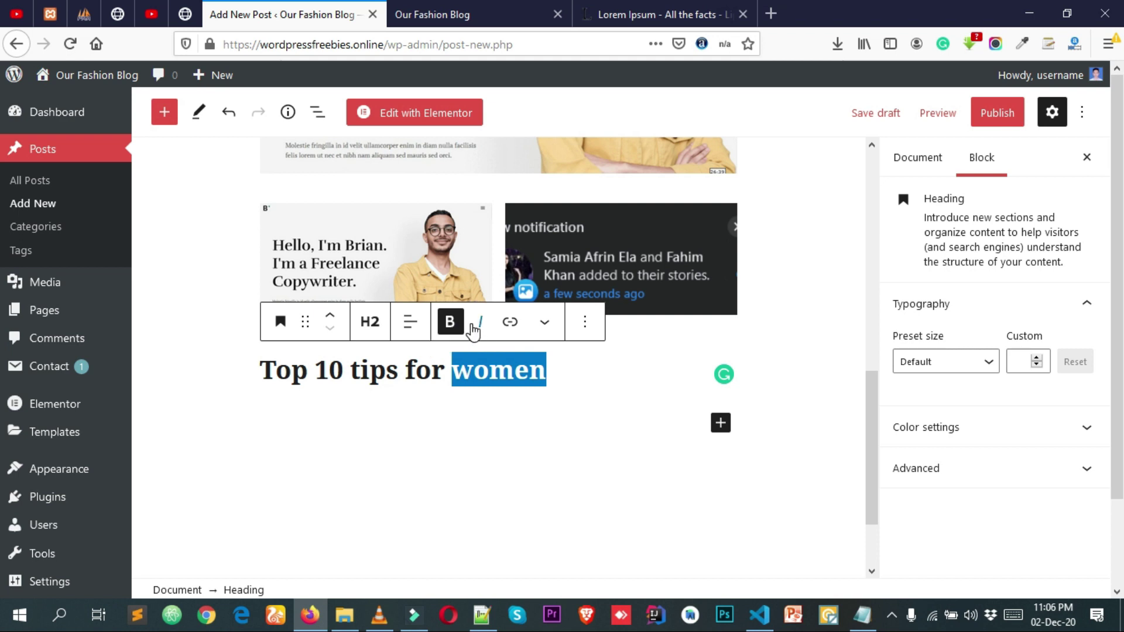
pyautogui.click(481, 323)
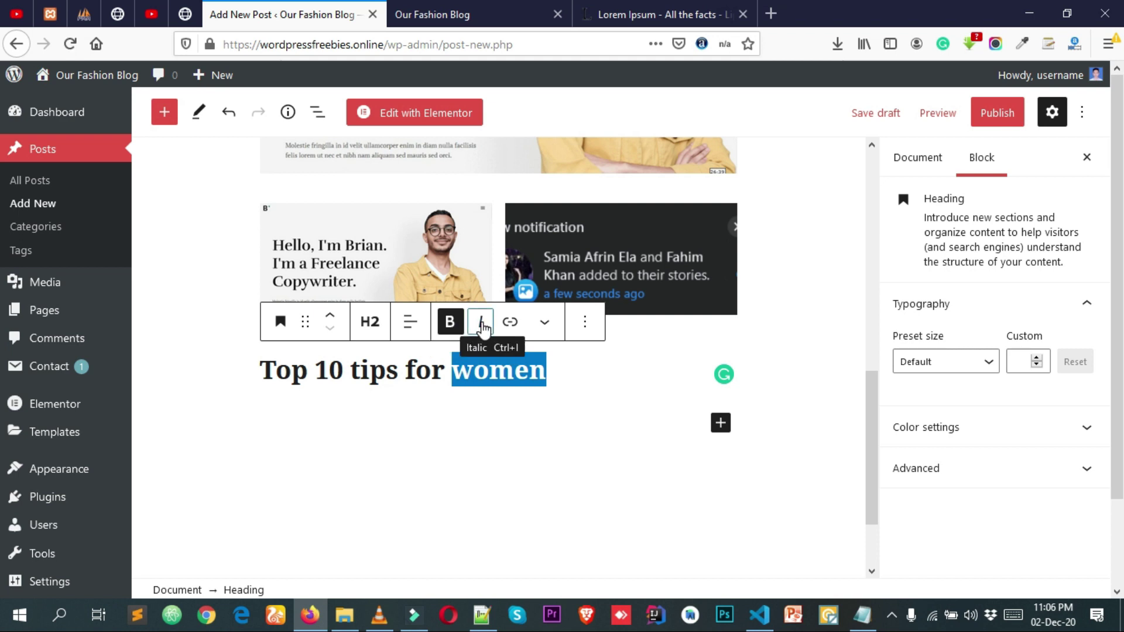
pyautogui.click(531, 373)
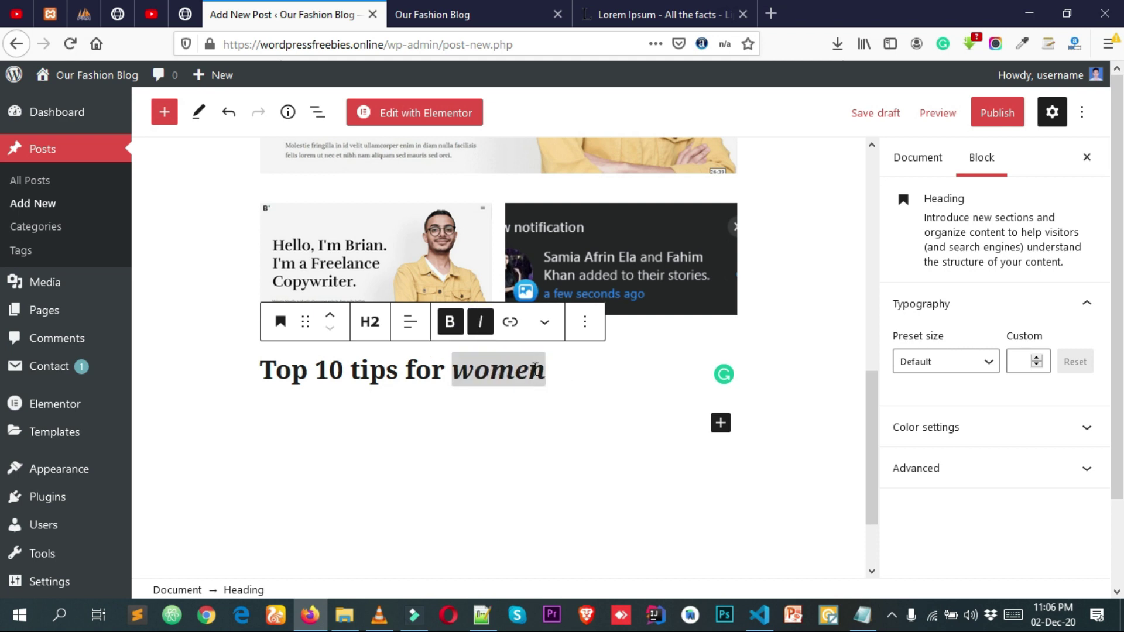
pyautogui.moveTo(544, 369); pyautogui.dragTo(456, 358)
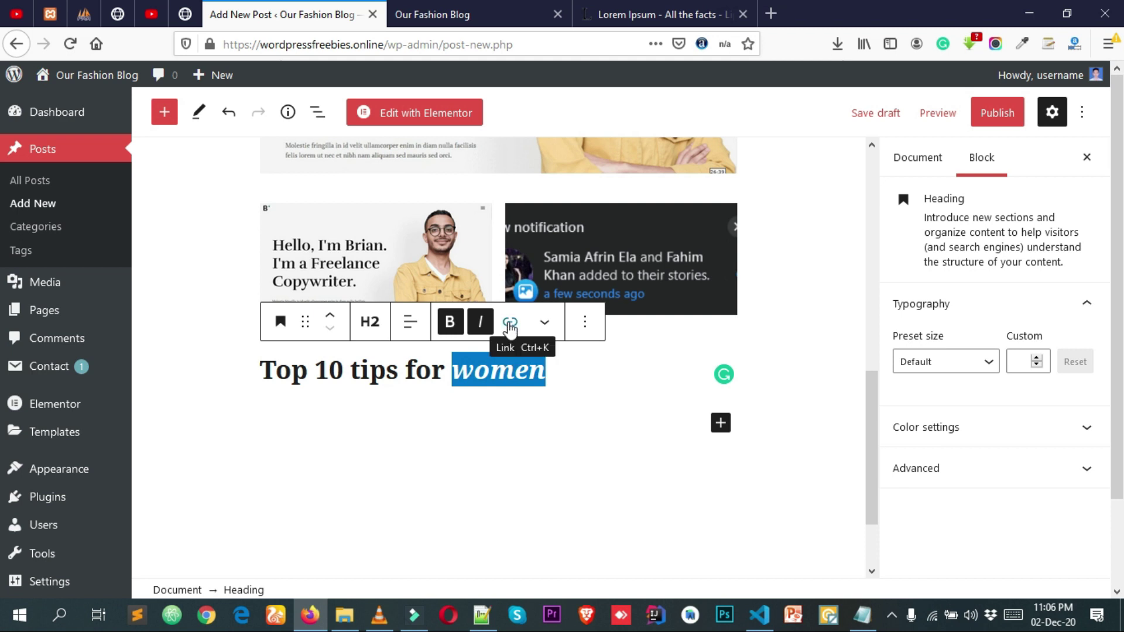
pyautogui.click(510, 323)
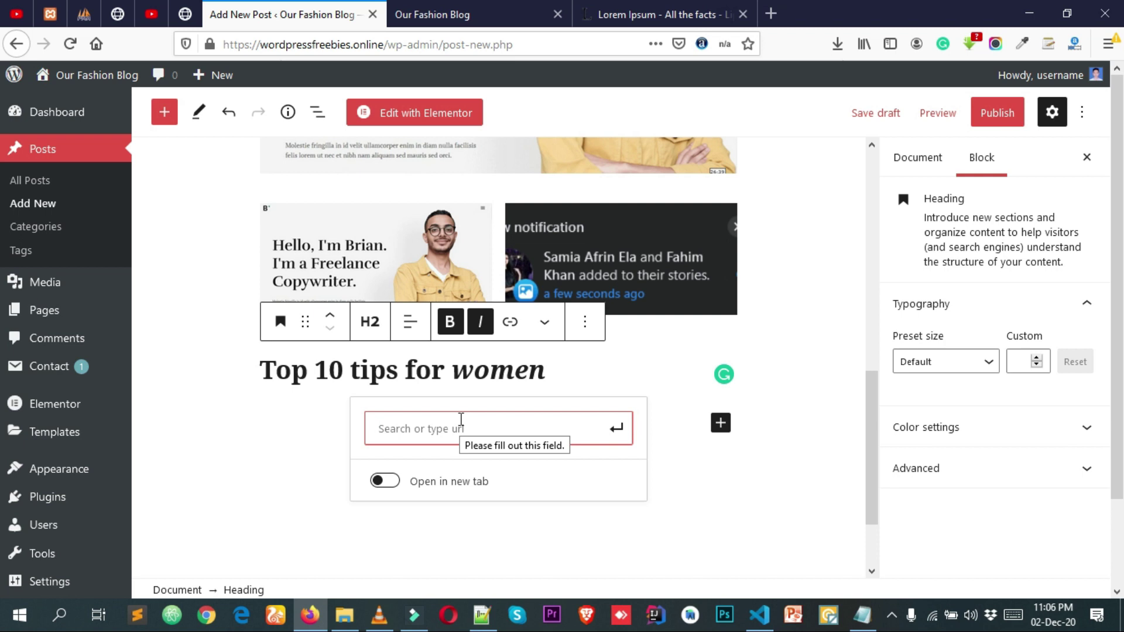
pyautogui.write('h')
pyautogui.press('BackSpace')
pyautogui.write('ttps:')
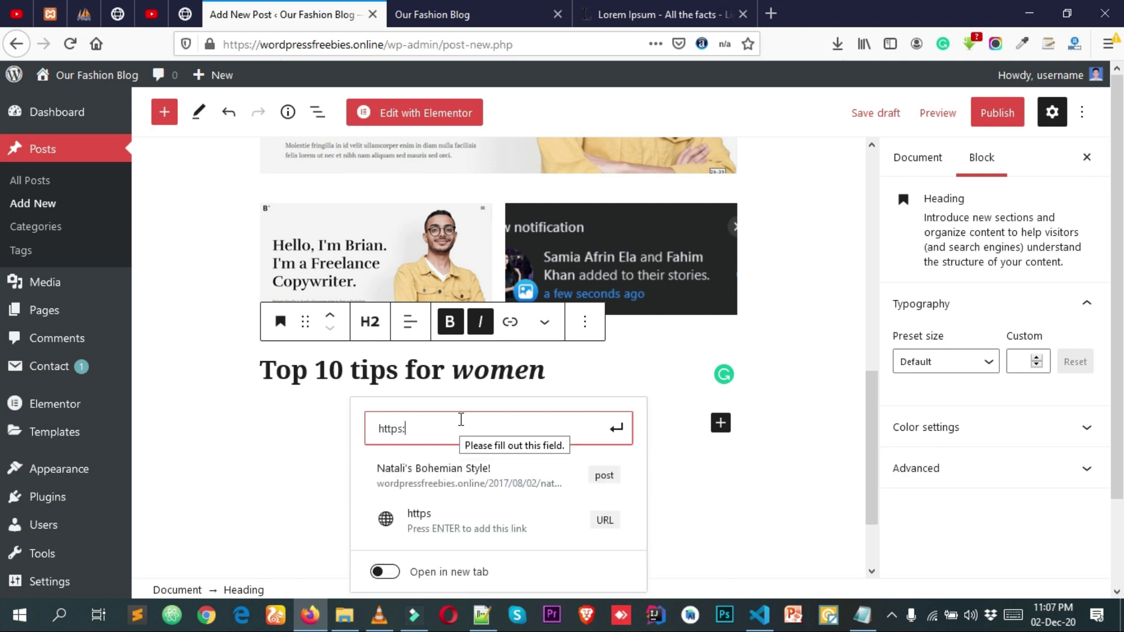
pyautogui.write('//google.com')
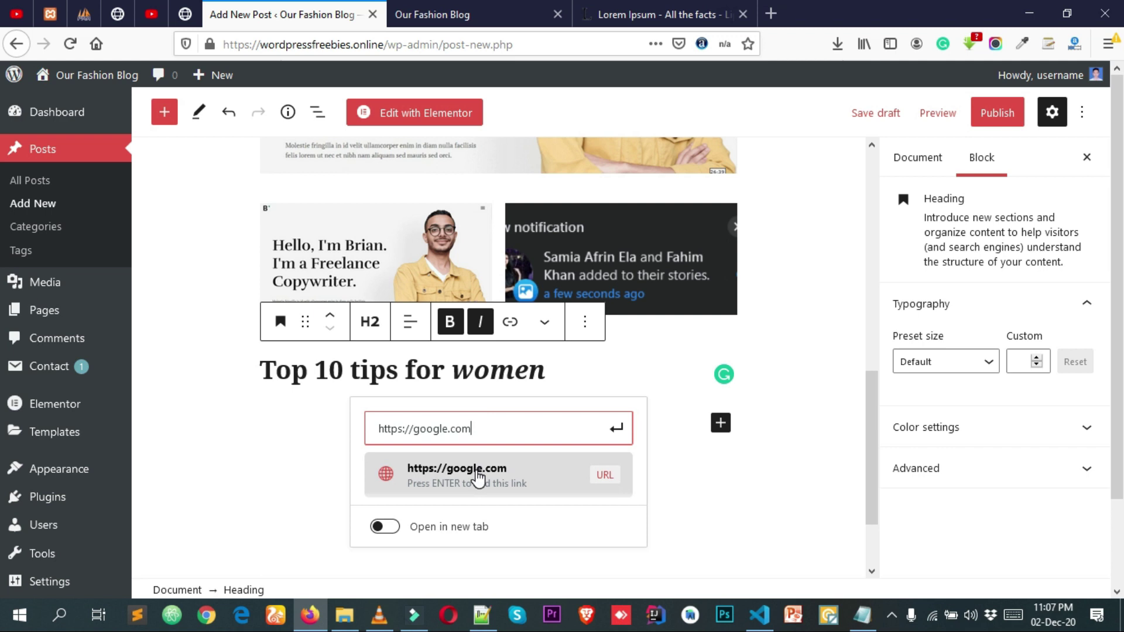
pyautogui.click(476, 476)
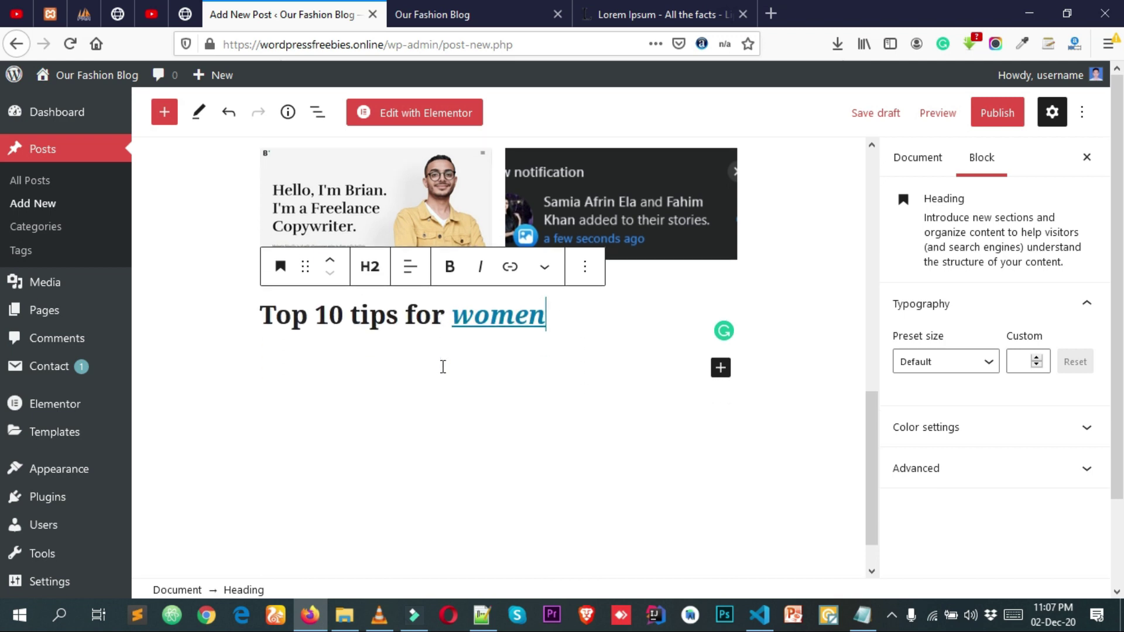
pyautogui.scroll(-3, 441, 367)
pyautogui.scroll(10, 517, 369)
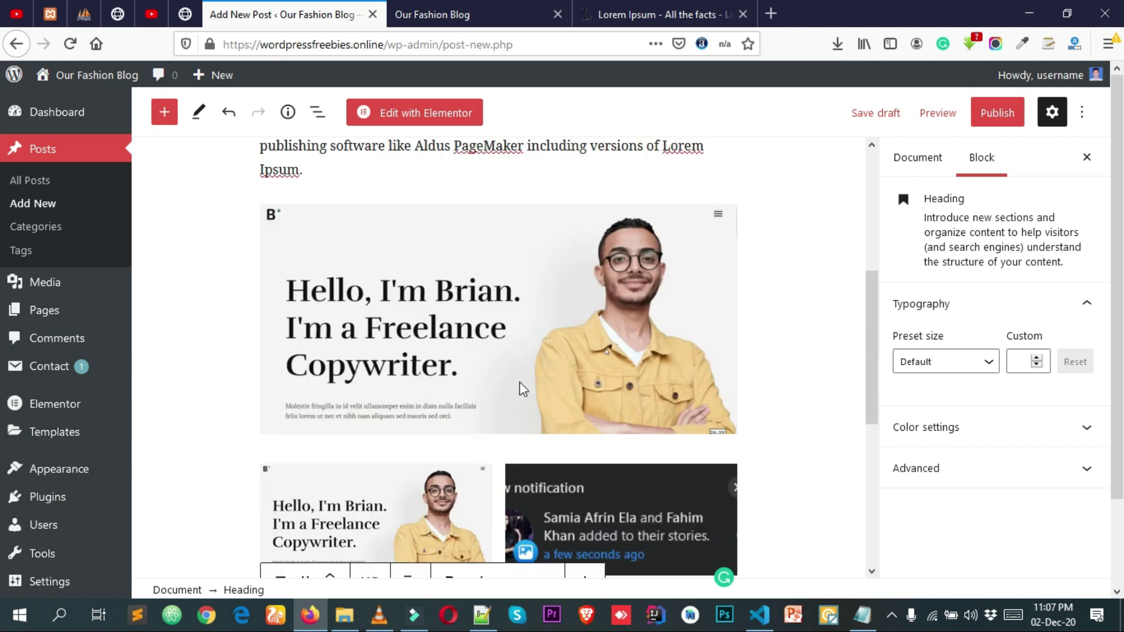
pyautogui.scroll(-8, 497, 351)
pyautogui.scroll(-3, 503, 342)
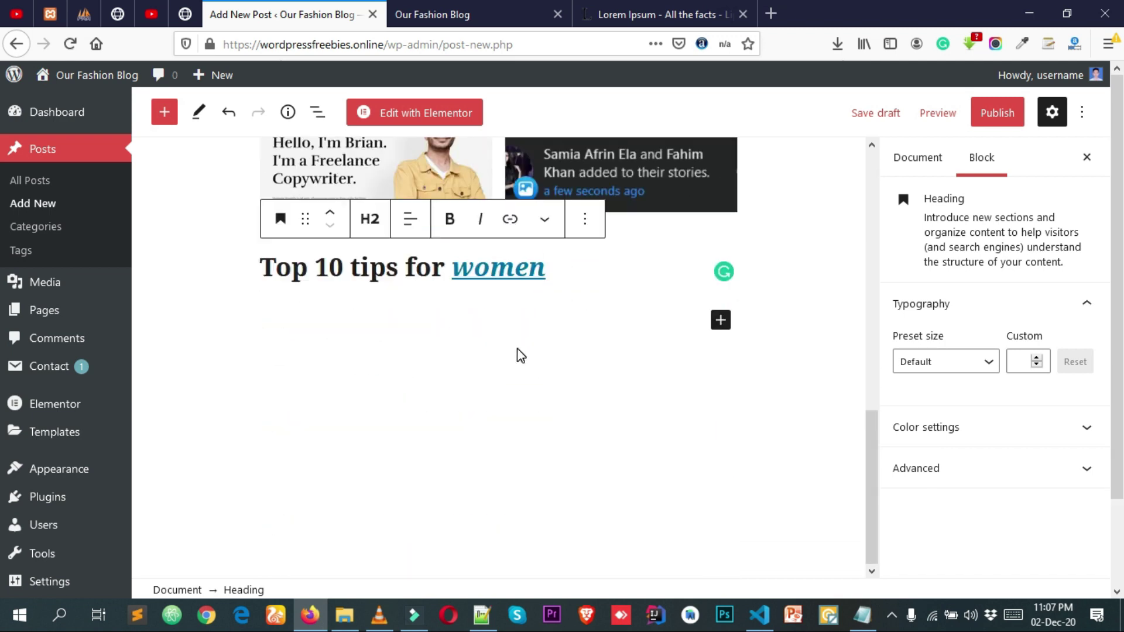
pyautogui.scroll(10, 518, 348)
pyautogui.scroll(-2, 587, 339)
pyautogui.scroll(5, 609, 334)
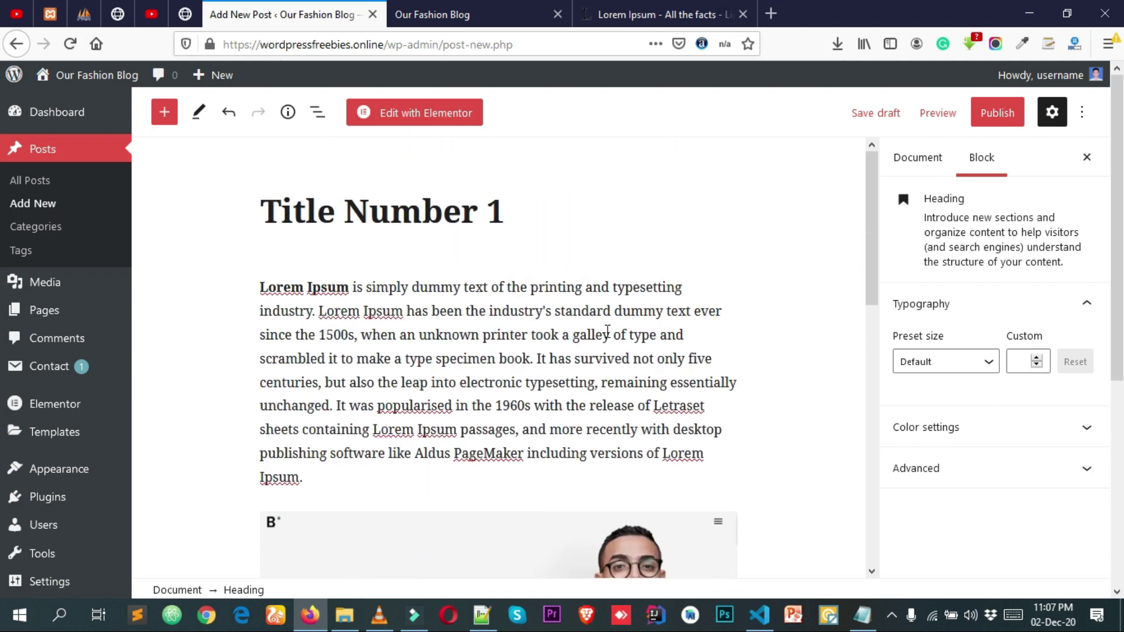
pyautogui.scroll(-2, 607, 331)
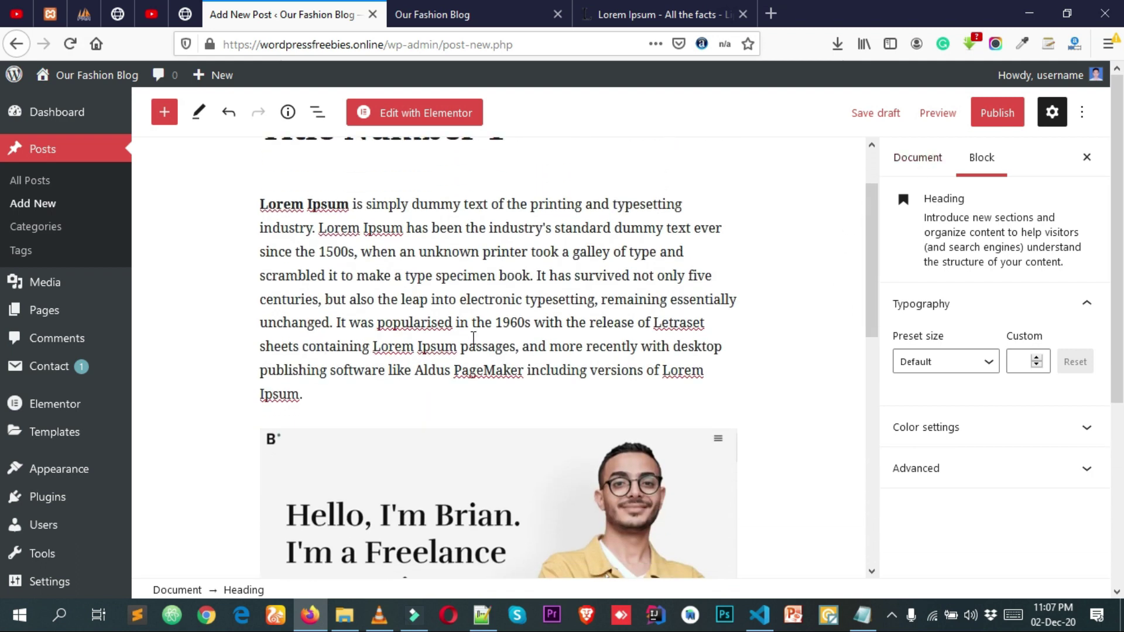
pyautogui.scroll(3, 494, 354)
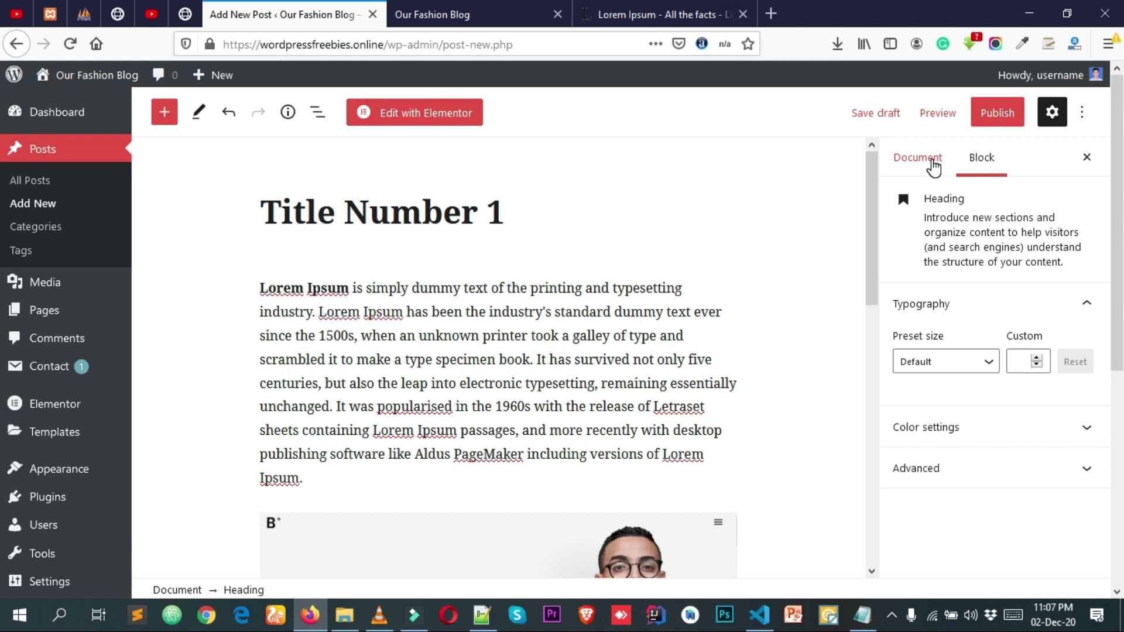
# - Add a new category 'Bags' under the post's Categories and tick it
pyautogui.click(933, 166)
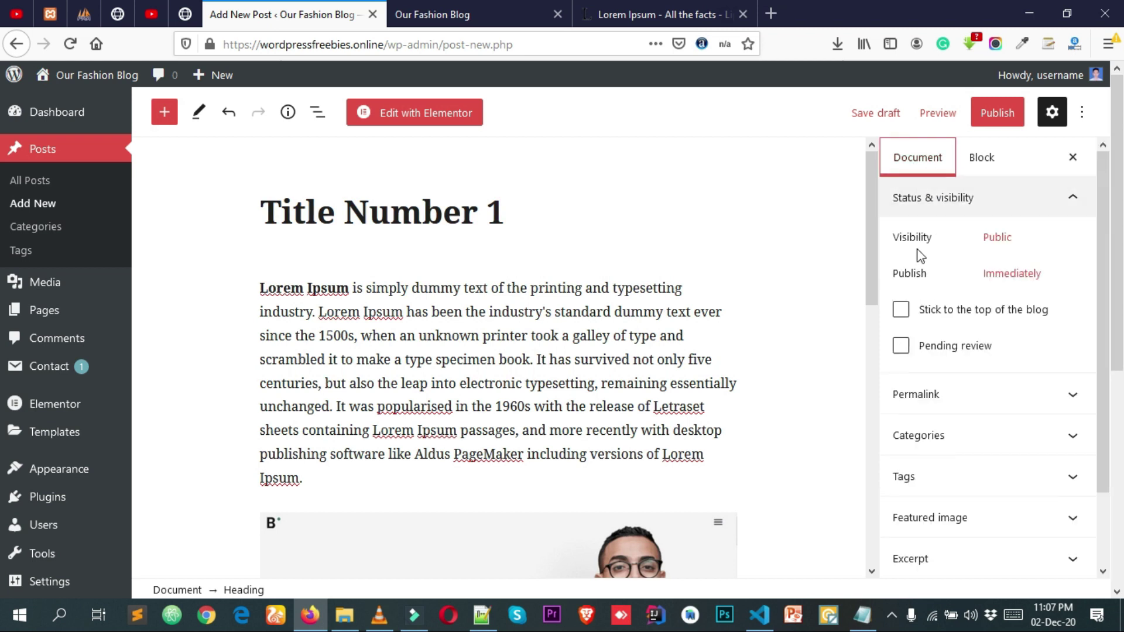
pyautogui.click(935, 436)
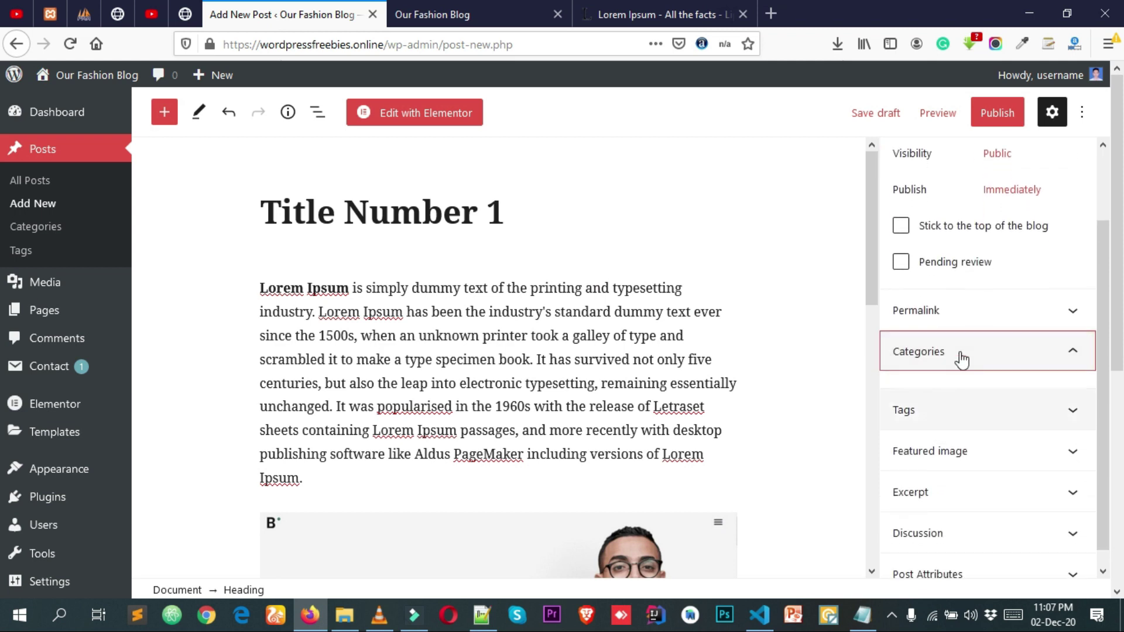
pyautogui.scroll(-1, 1016, 381)
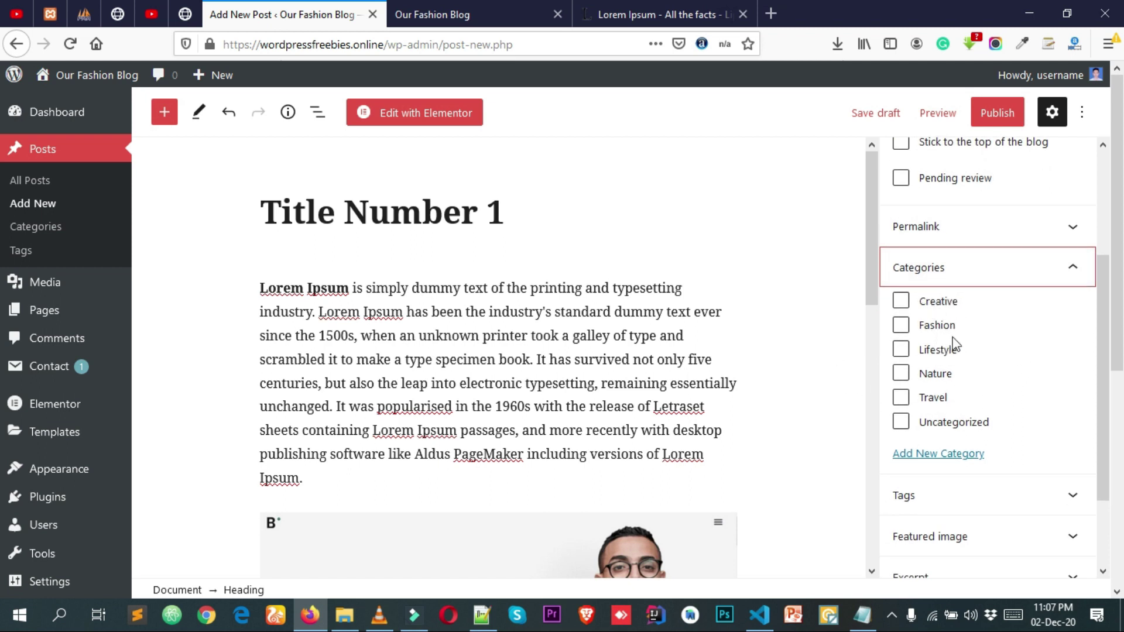
pyautogui.click(935, 455)
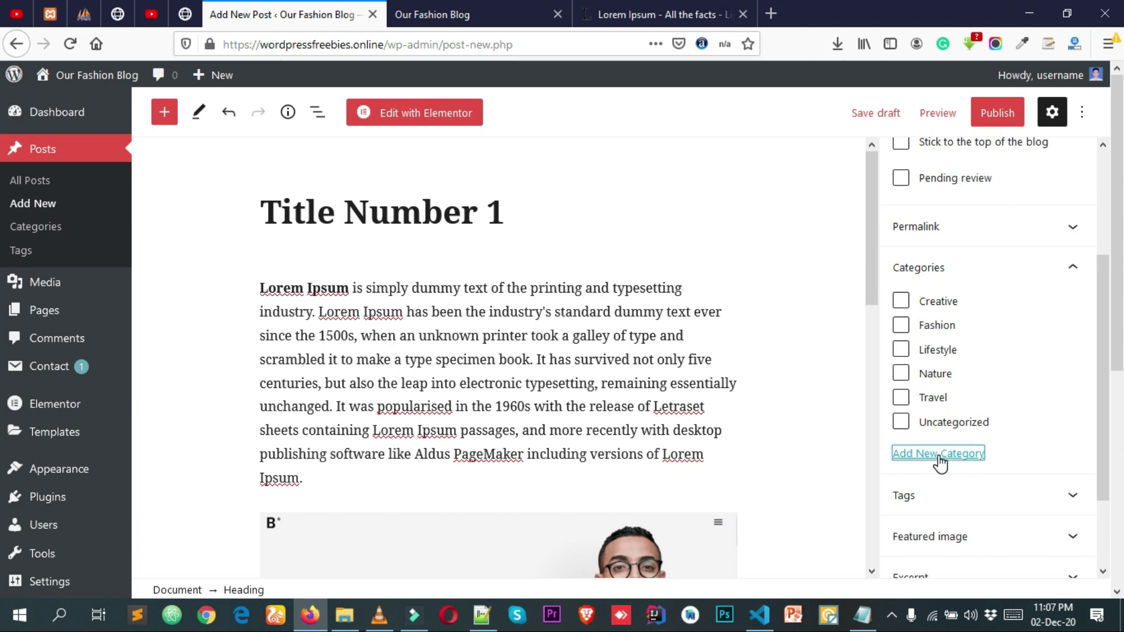
pyautogui.click(960, 506)
pyautogui.scroll(-2, 960, 506)
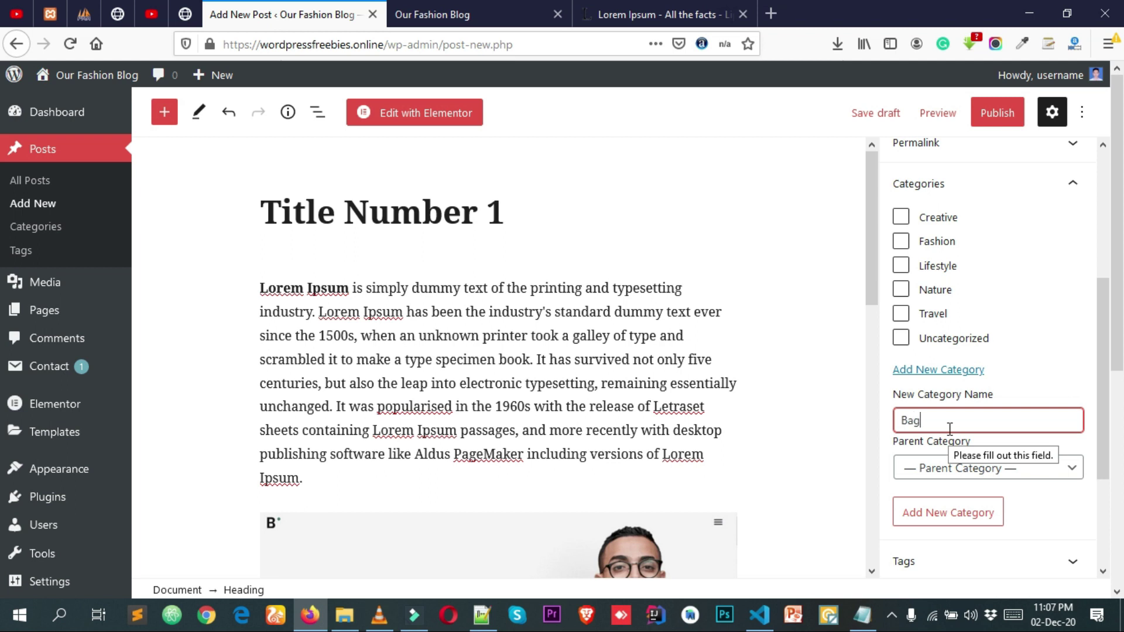
pyautogui.press('Return')
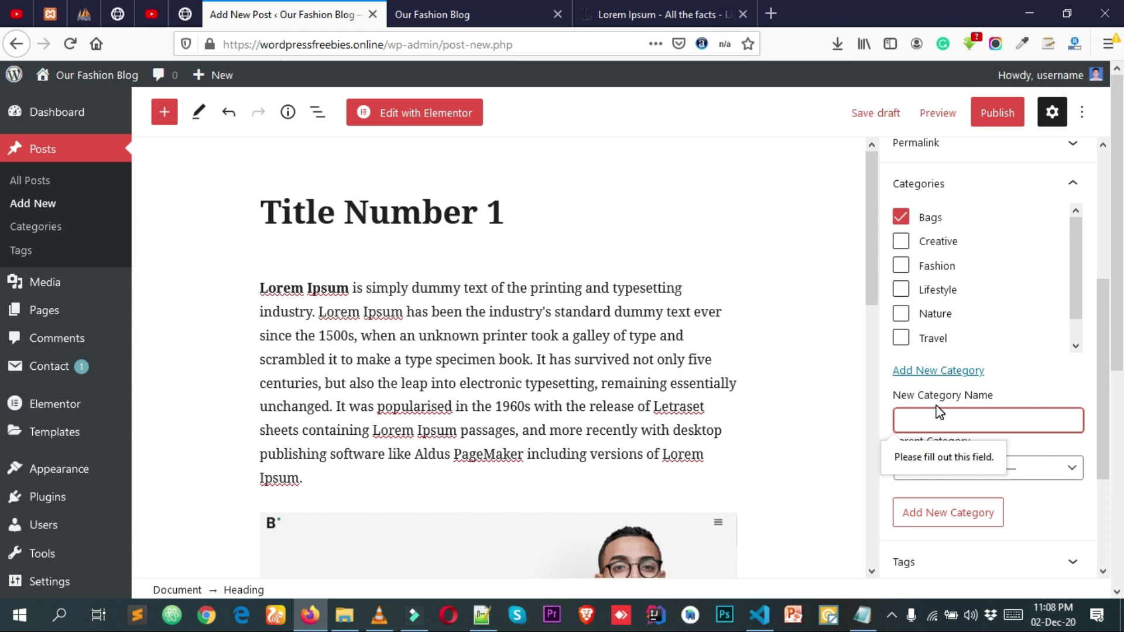
# - Add a new Fish category to the post and also tick Fashion
pyautogui.write('Fish')
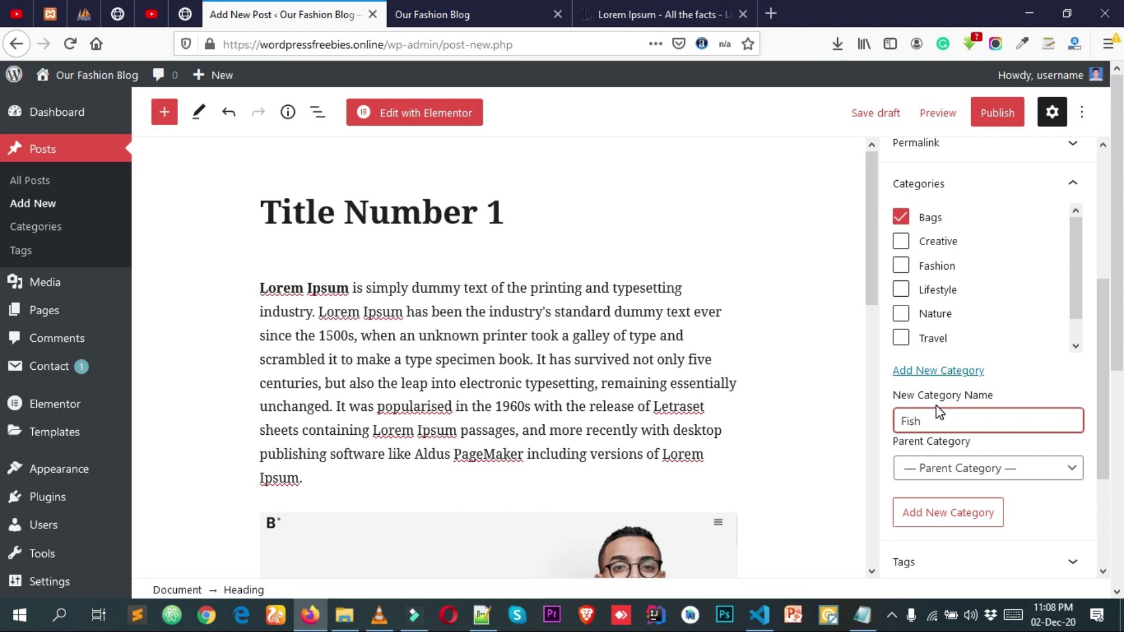
pyautogui.click(965, 515)
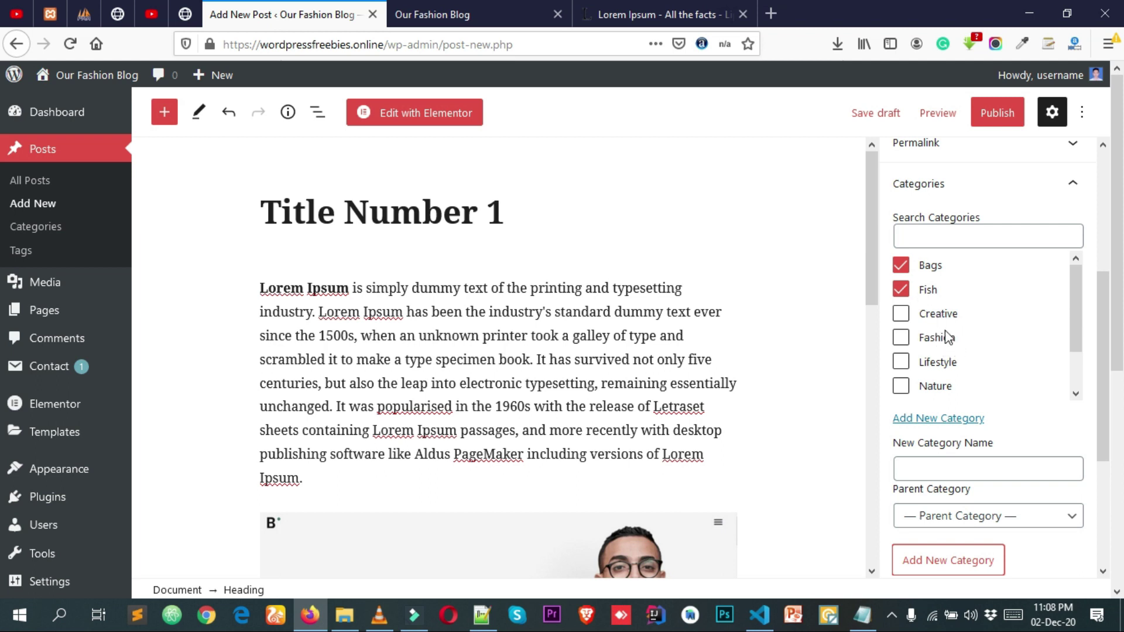
pyautogui.click(902, 339)
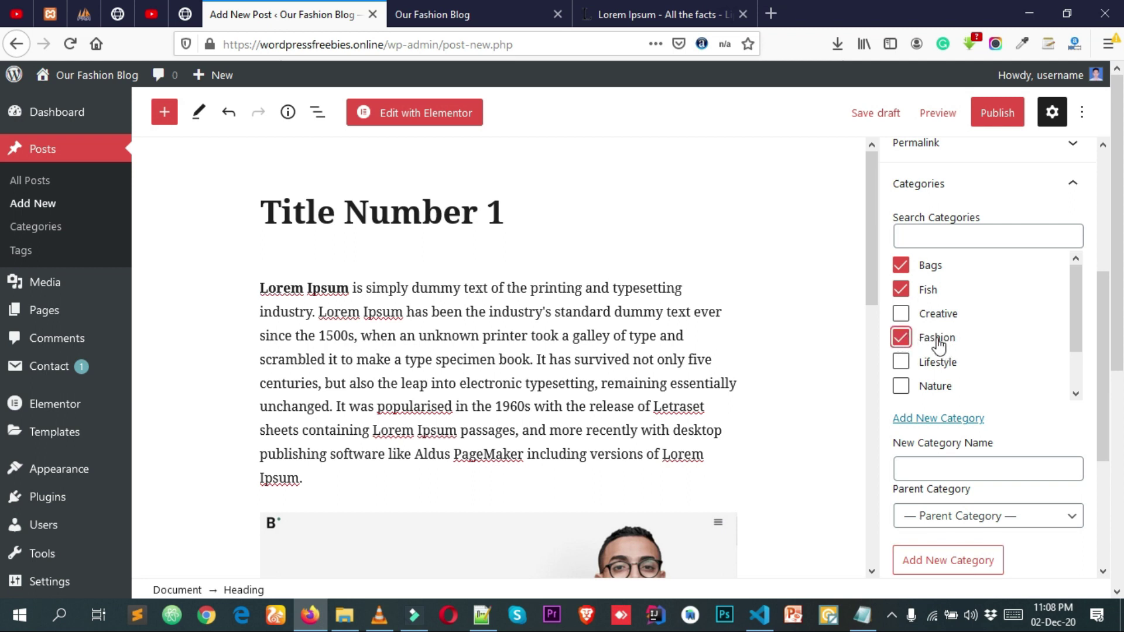
pyautogui.scroll(-2, 966, 328)
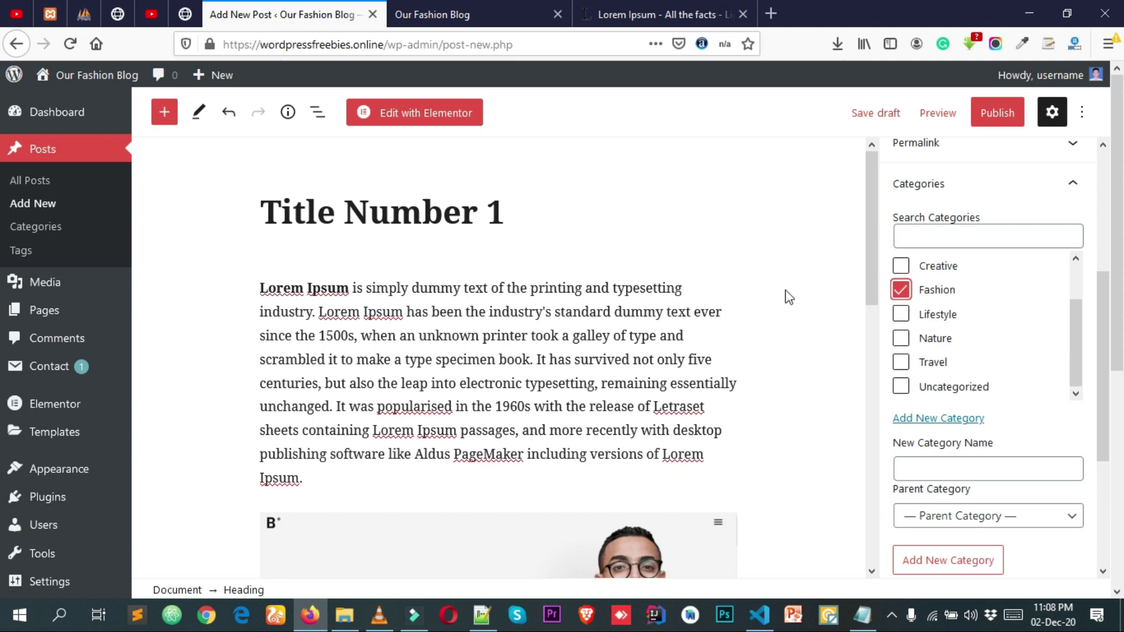
pyautogui.scroll(-3, 1021, 311)
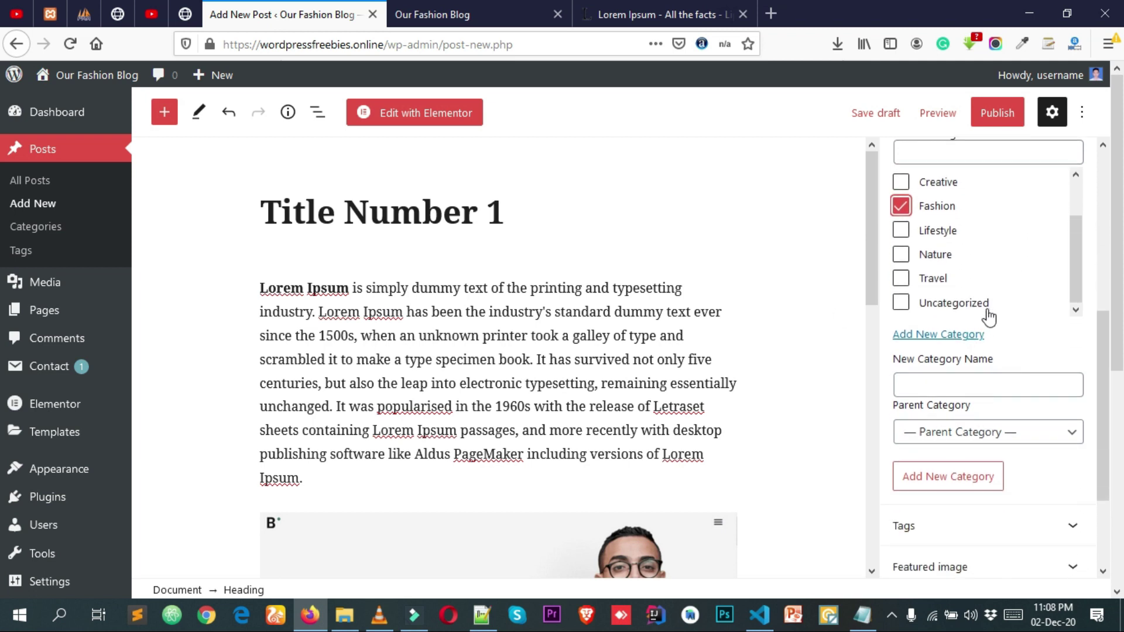
pyautogui.scroll(-2, 963, 310)
# - Tag the post with google, fish and fashion
pyautogui.click(934, 445)
pyautogui.scroll(-2, 937, 445)
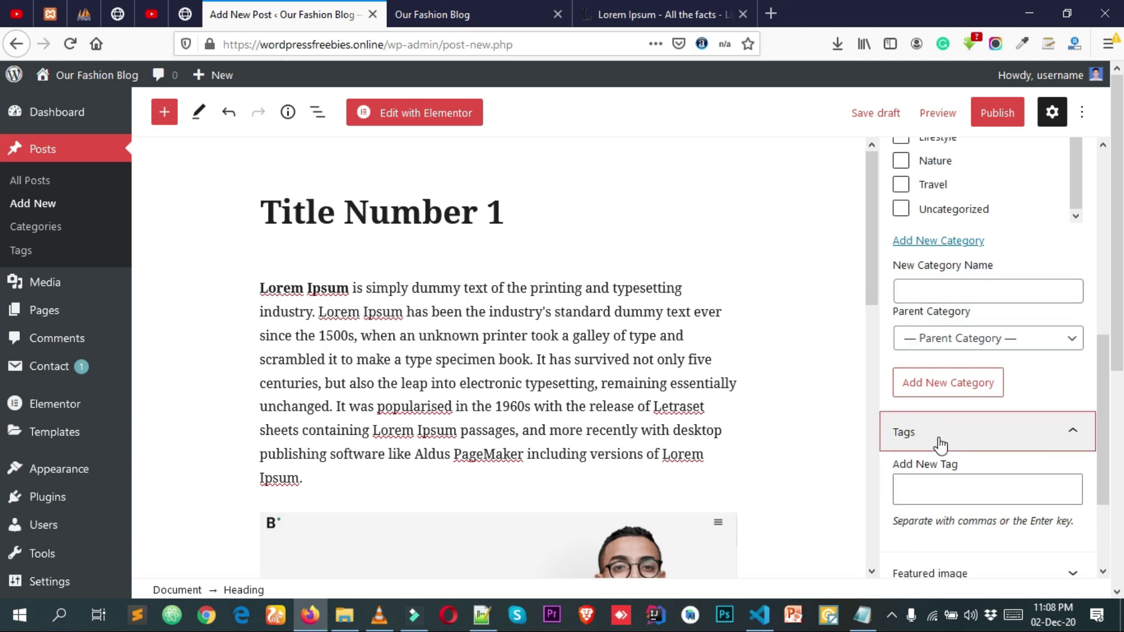
pyautogui.click(939, 425)
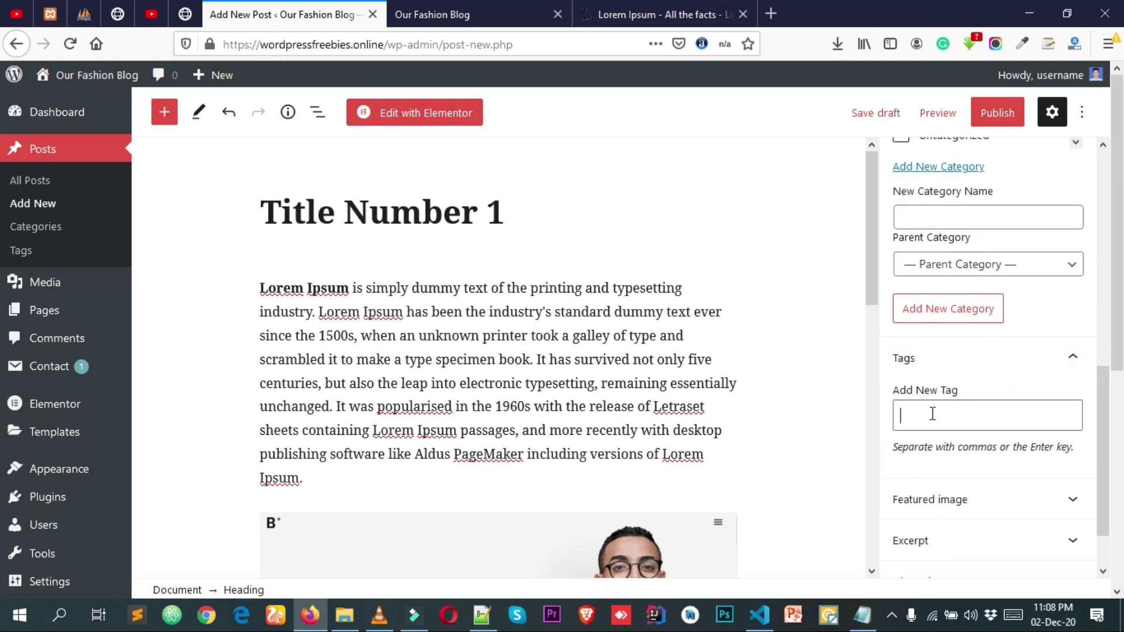
pyautogui.scroll(2, 971, 454)
pyautogui.scroll(-2, 966, 445)
pyautogui.write('gooo')
pyautogui.press('BackSpace')
pyautogui.write('gle')
pyautogui.press('Return')
pyautogui.write('fish')
pyautogui.press('Return')
pyautogui.write('f')
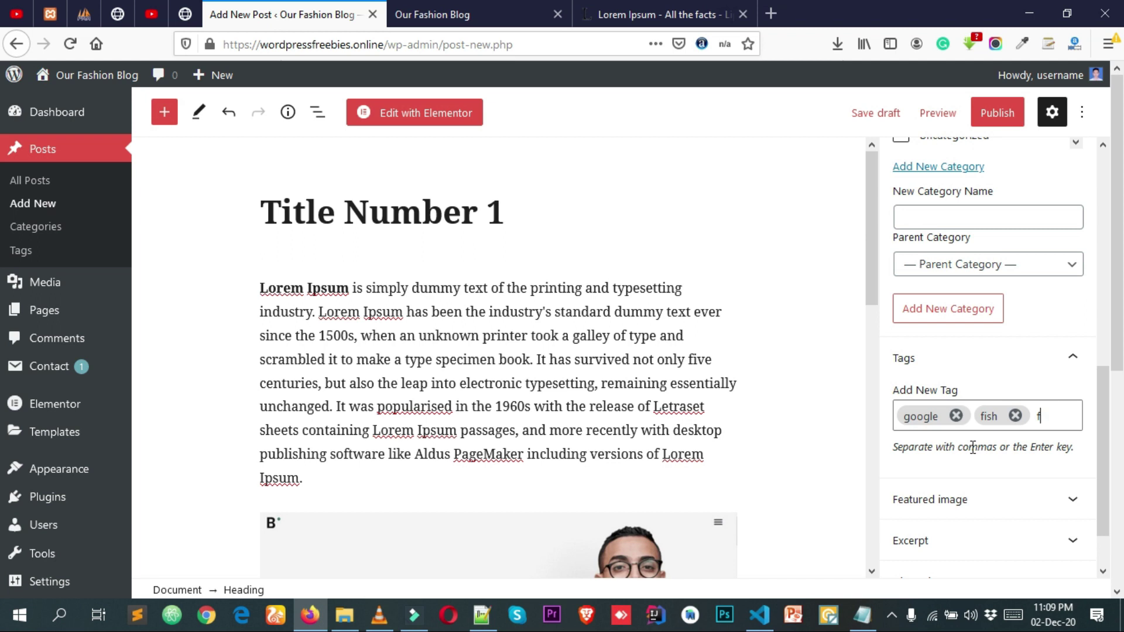
pyautogui.write('ashion')
pyautogui.press('Return')
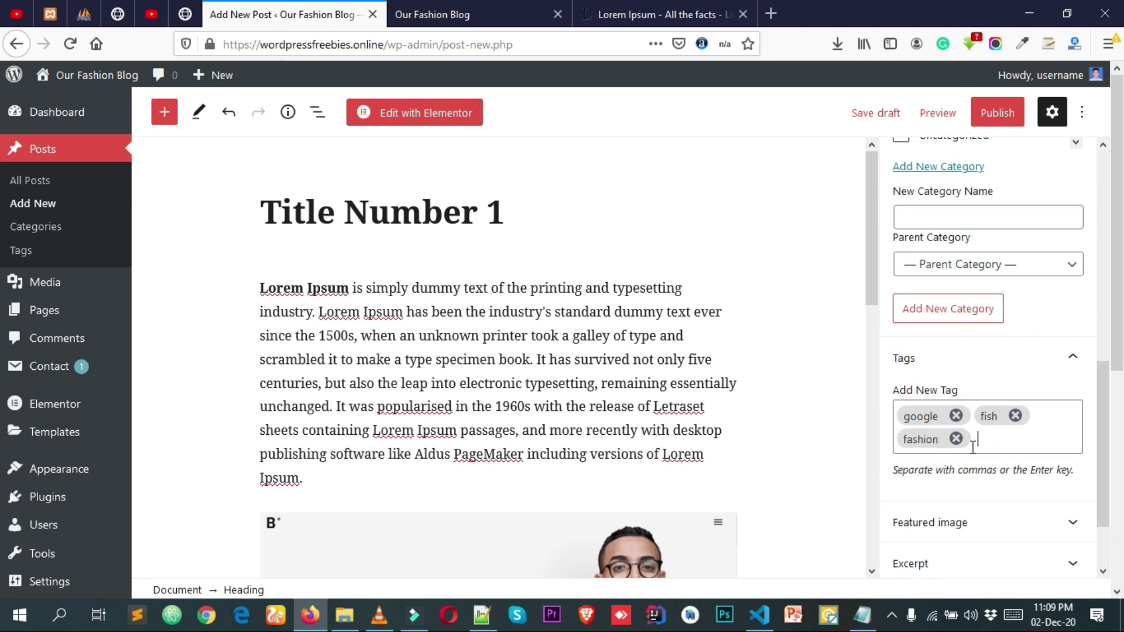
pyautogui.scroll(-3, 975, 445)
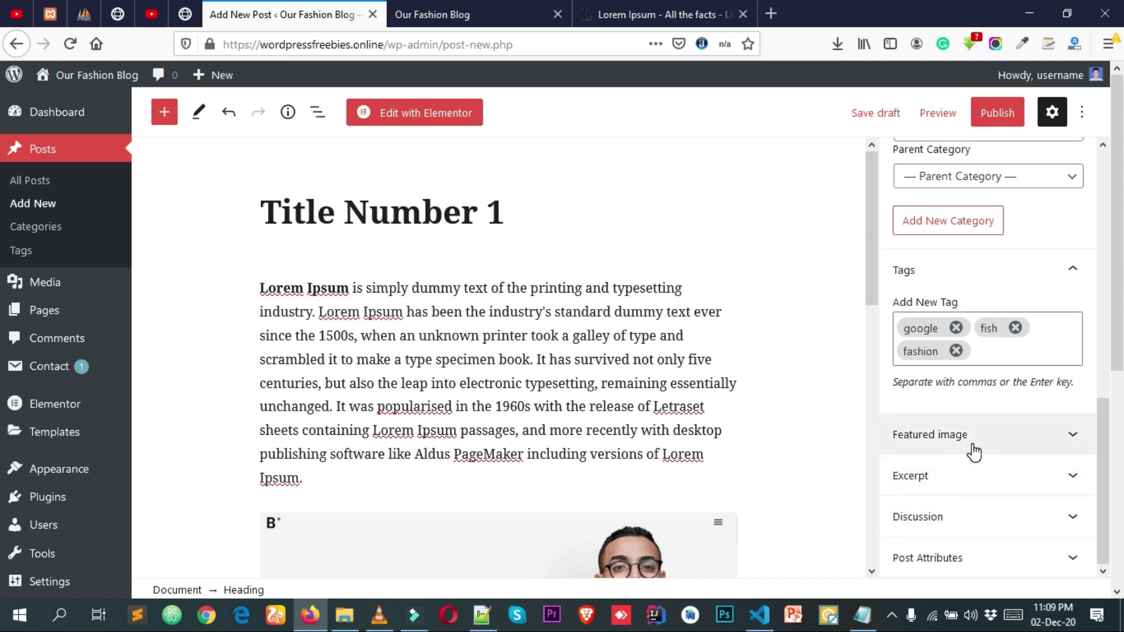
# - Open the featured image chooser and try the upload option, but choose no file
pyautogui.click(969, 435)
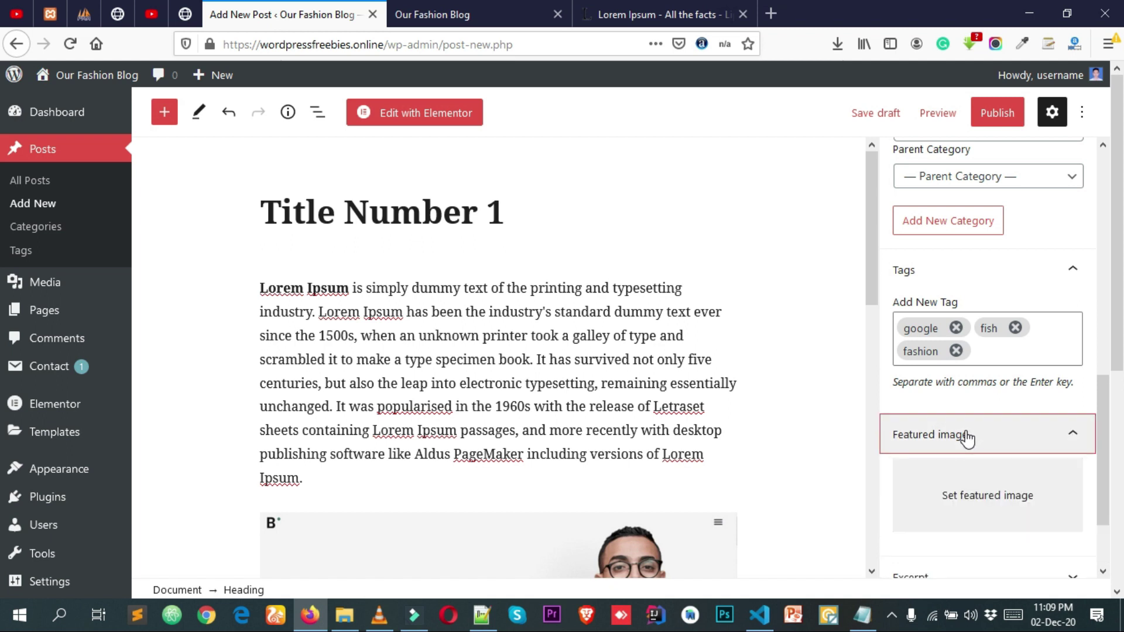
pyautogui.scroll(-3, 977, 436)
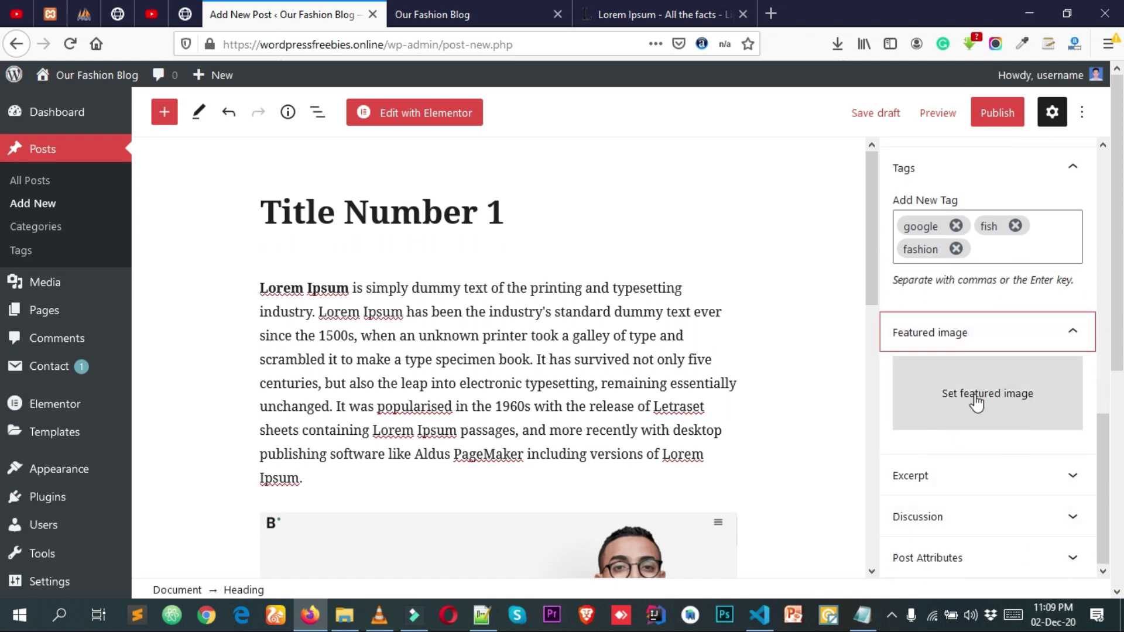
pyautogui.click(975, 403)
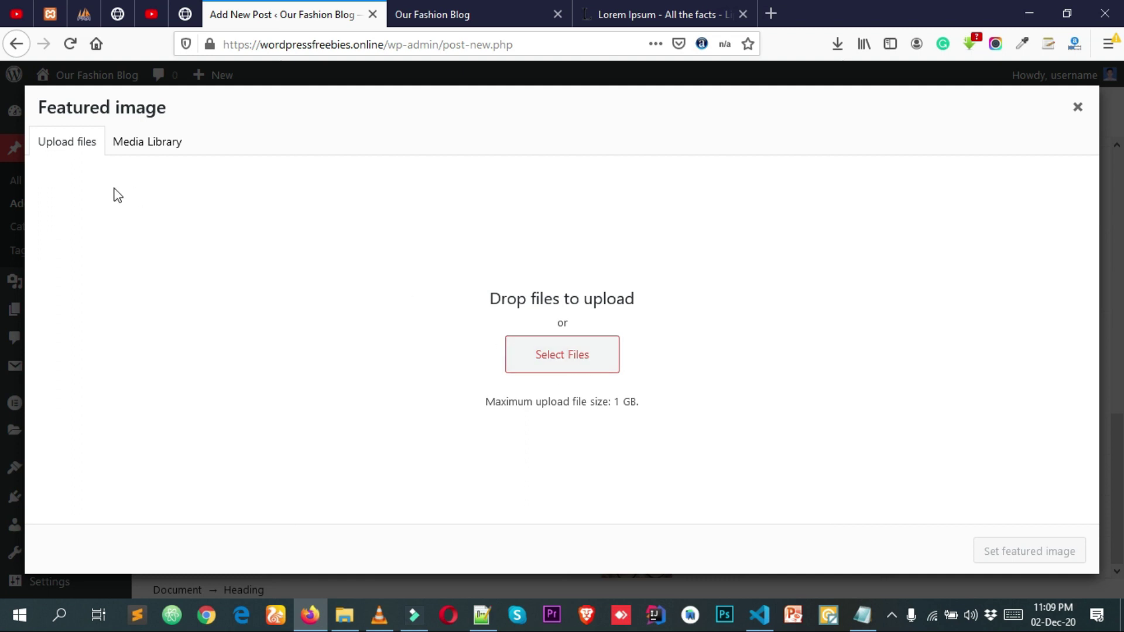
pyautogui.click(155, 146)
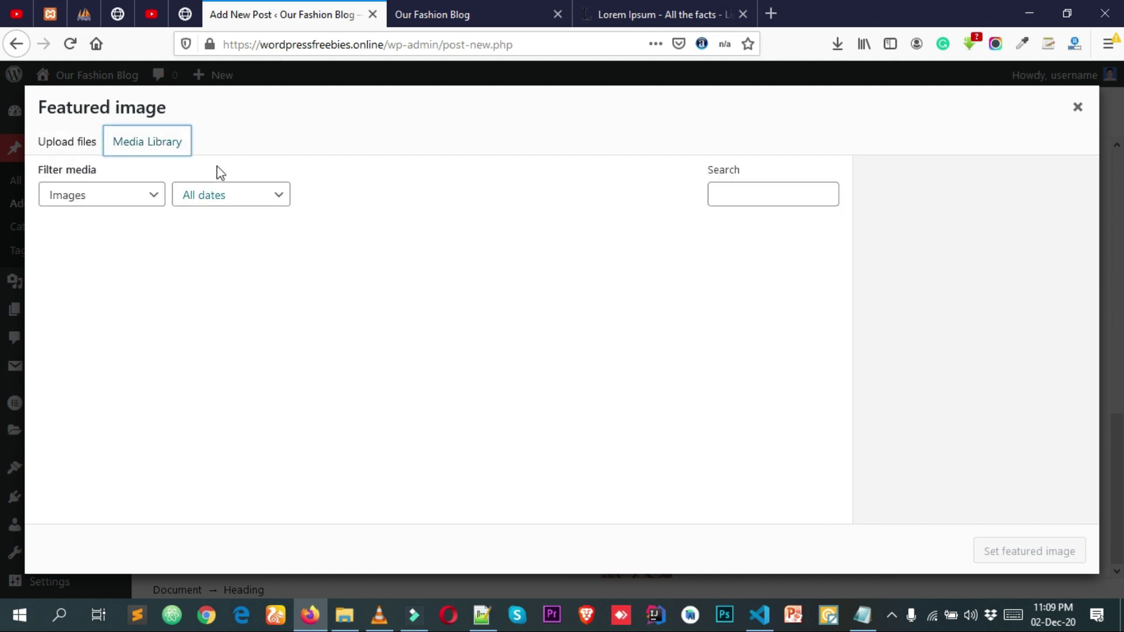
pyautogui.click(85, 151)
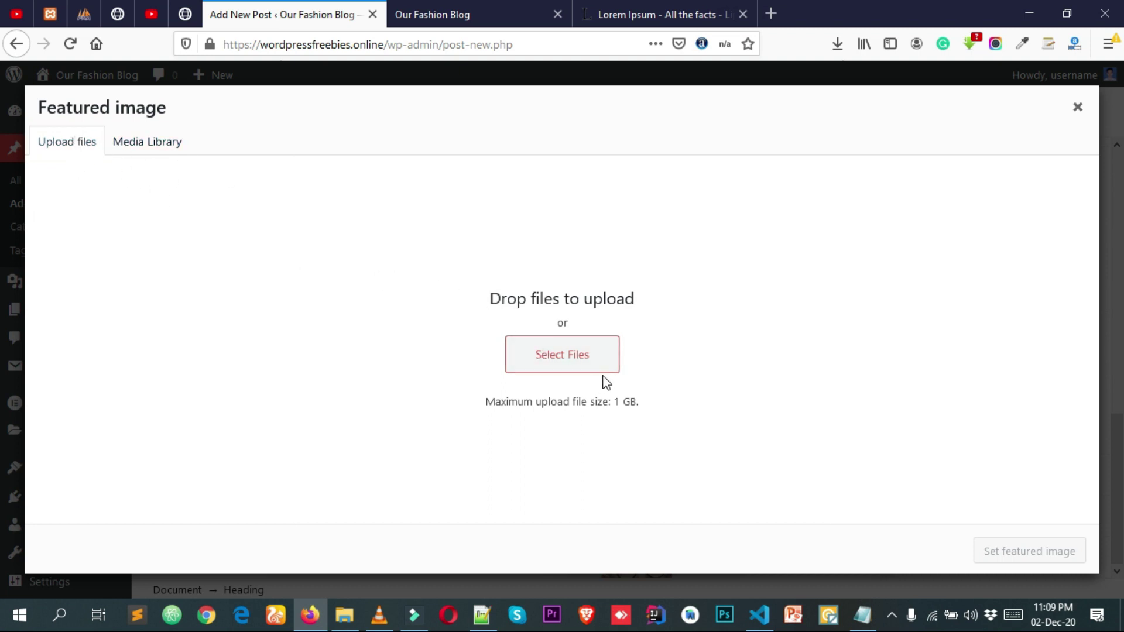
pyautogui.click(579, 360)
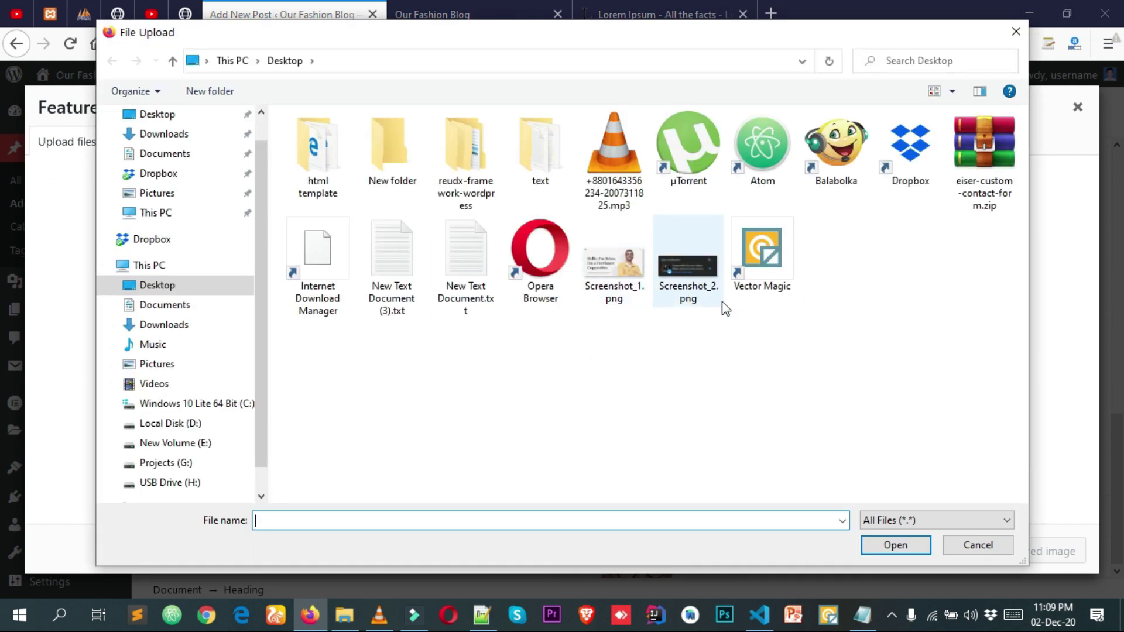
pyautogui.click(1015, 31)
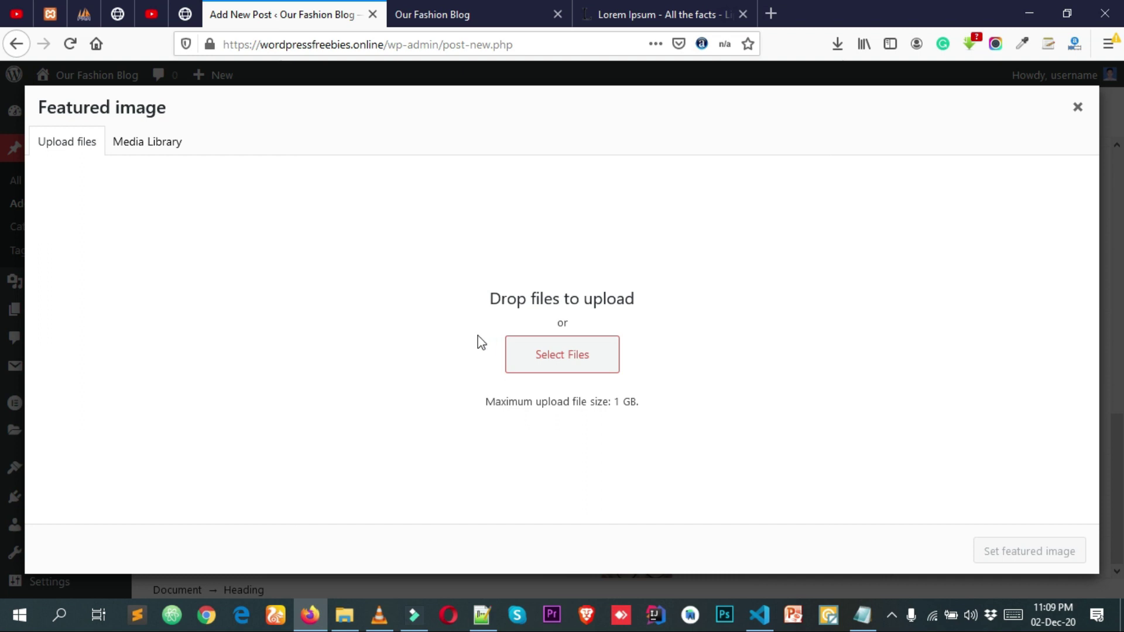
# - Pick the Screenshot_1-1 image from the Media Library as the featured image
pyautogui.click(166, 151)
pyautogui.scroll(-3, 451, 349)
pyautogui.scroll(3, 461, 372)
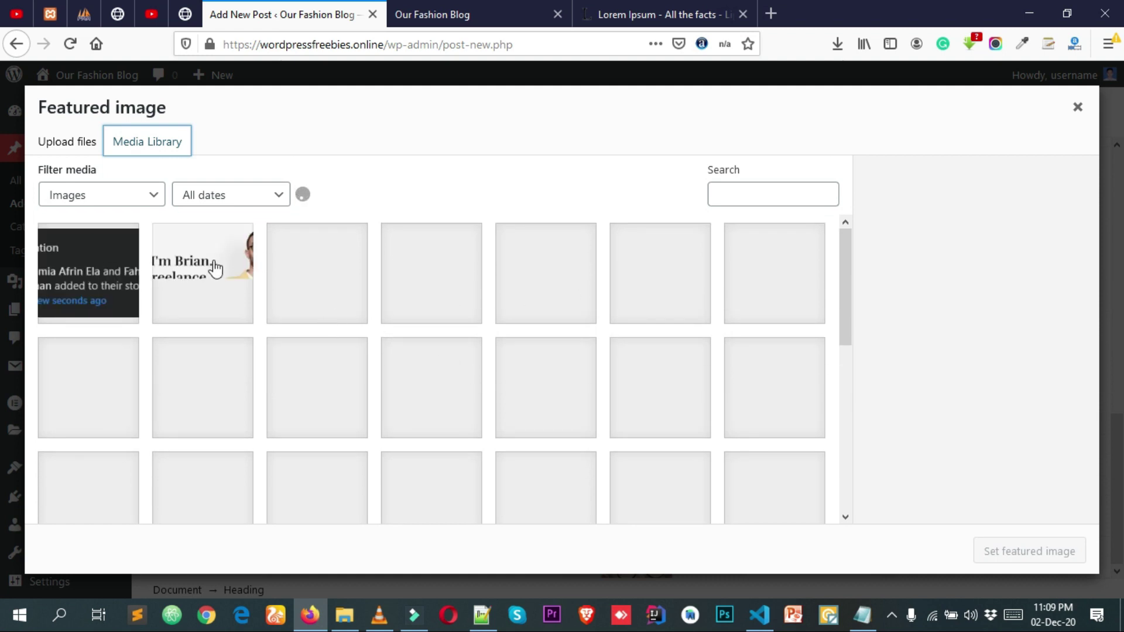
pyautogui.click(216, 266)
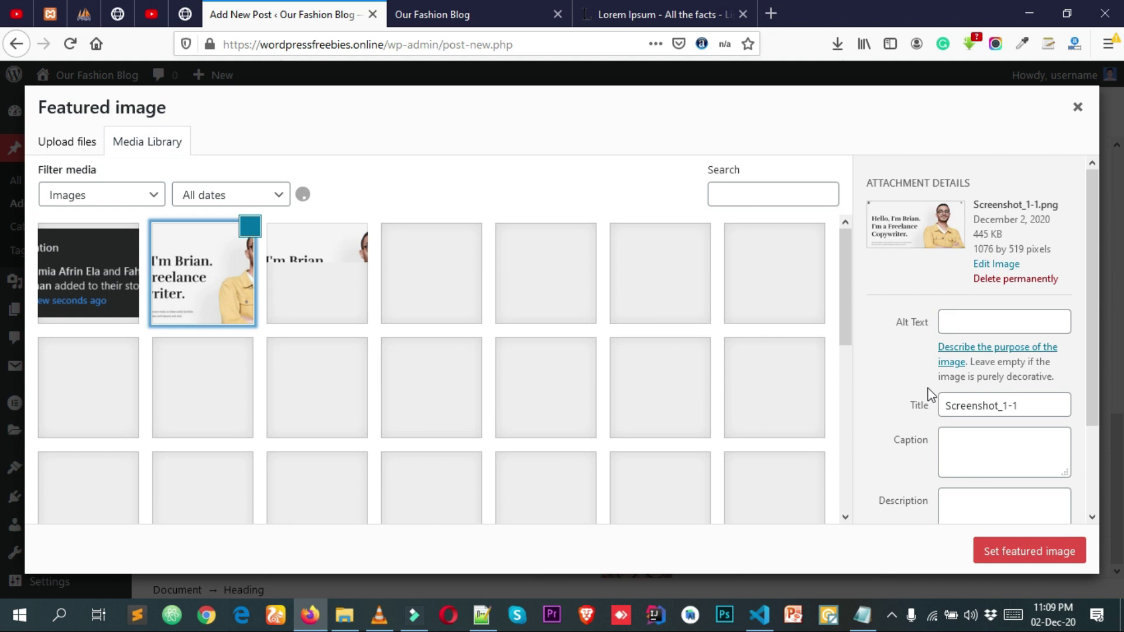
pyautogui.click(1023, 552)
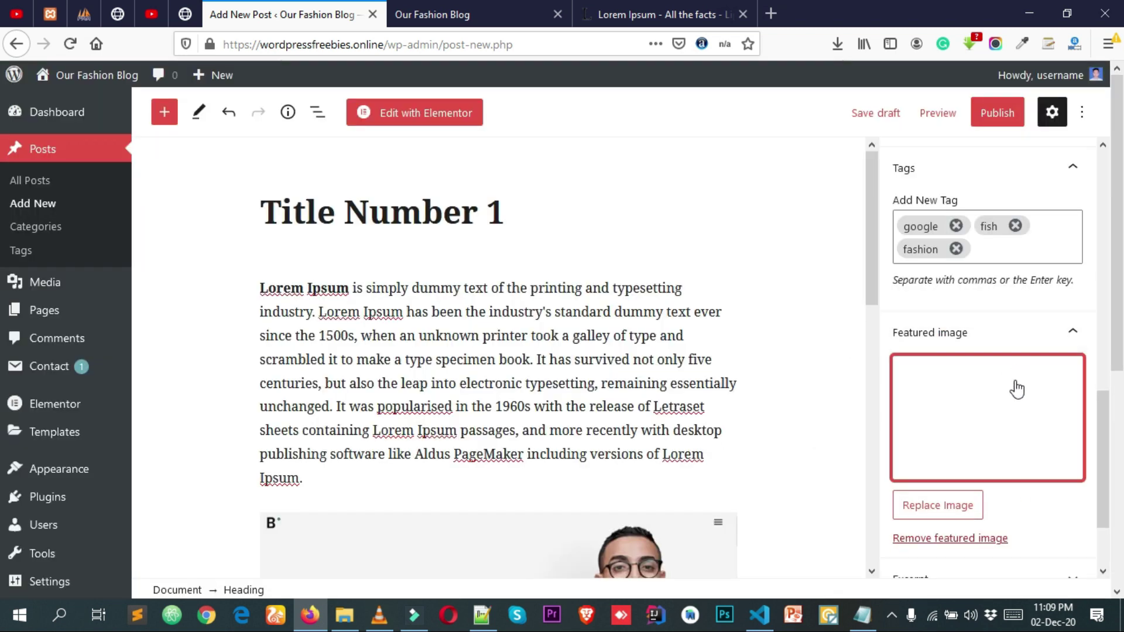
pyautogui.scroll(-2, 995, 392)
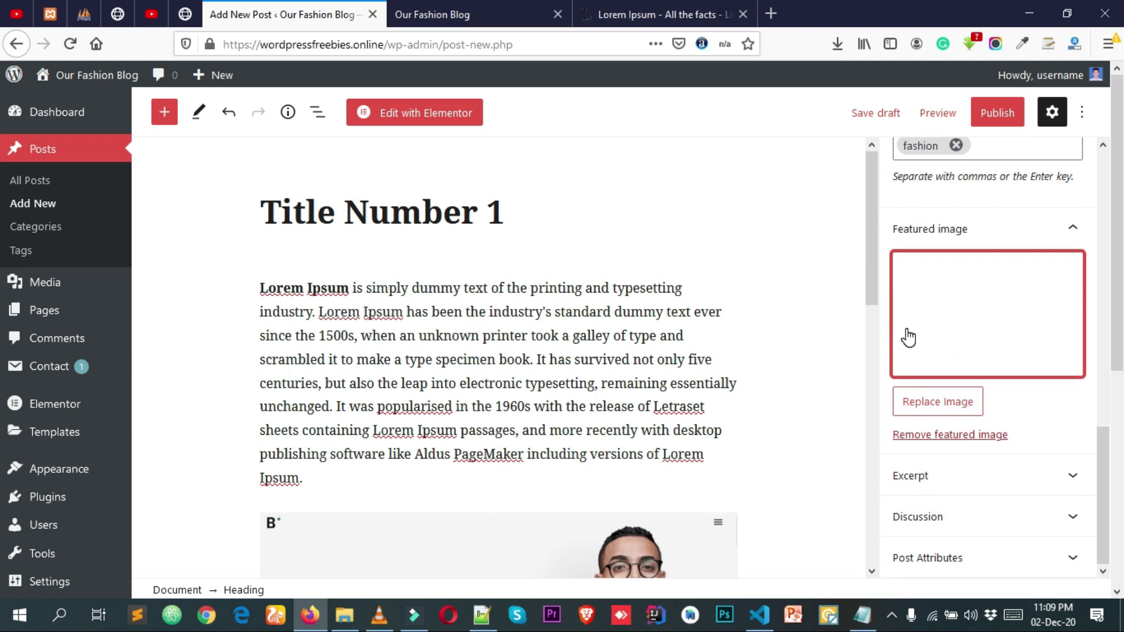
pyautogui.press('alt')
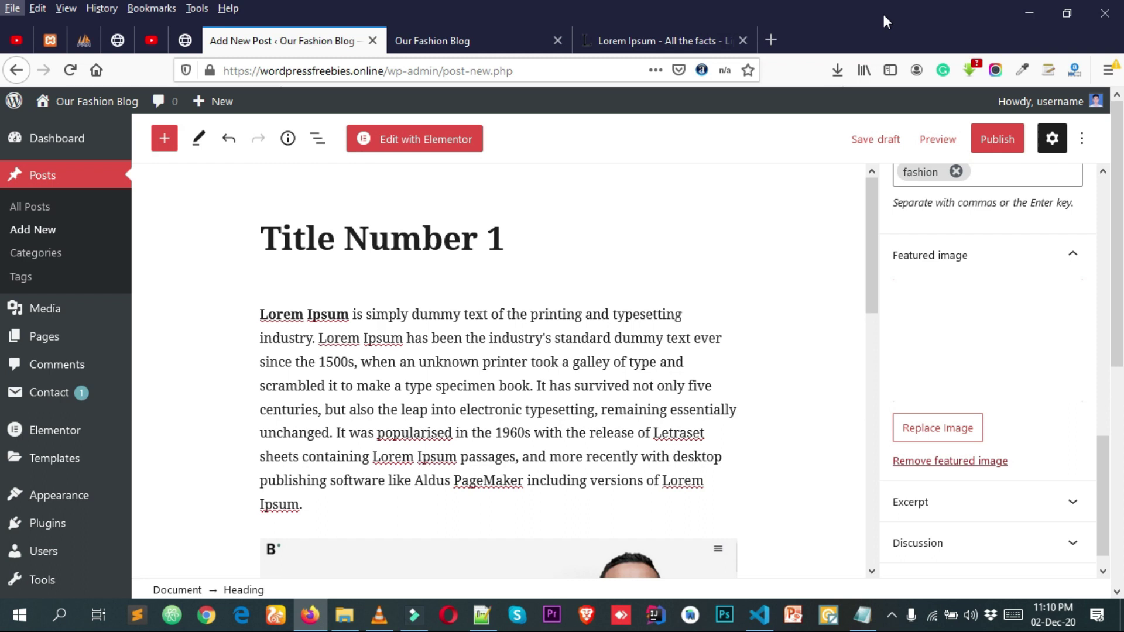
# - Publish Title Number 1 with Public visibility so it goes live
pyautogui.click(336, 47)
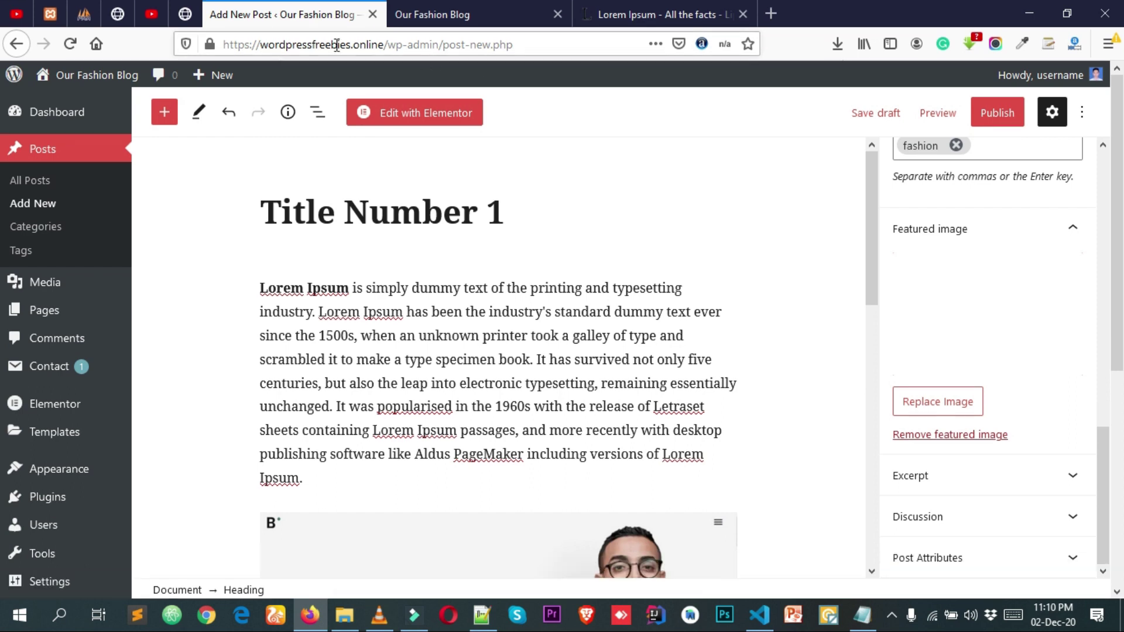
pyautogui.scroll(10, 995, 380)
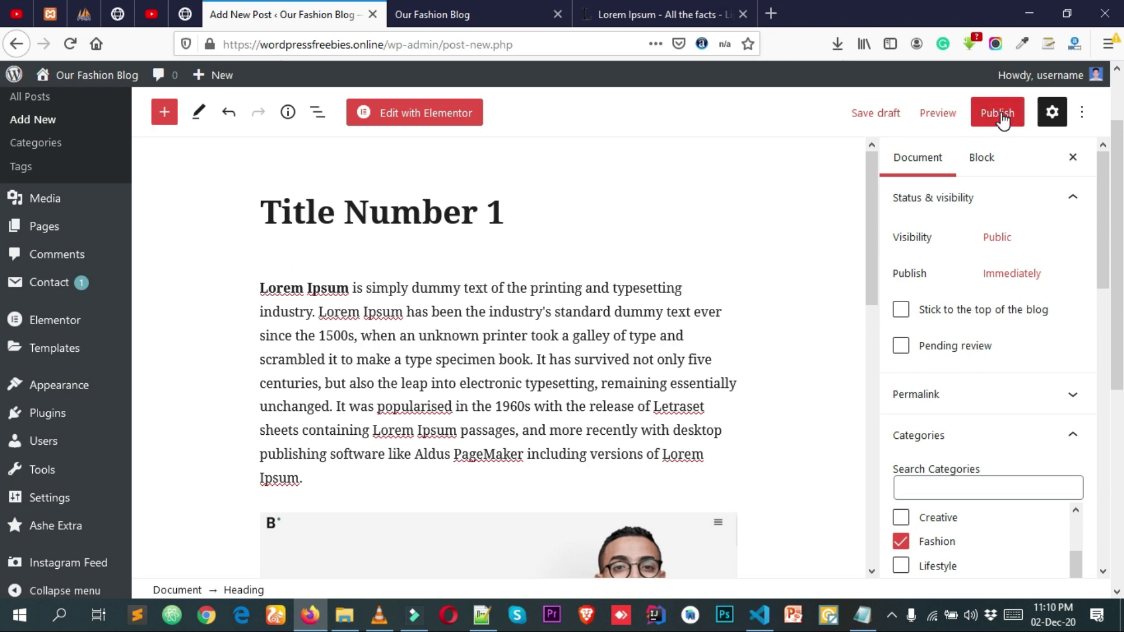
pyautogui.click(1002, 119)
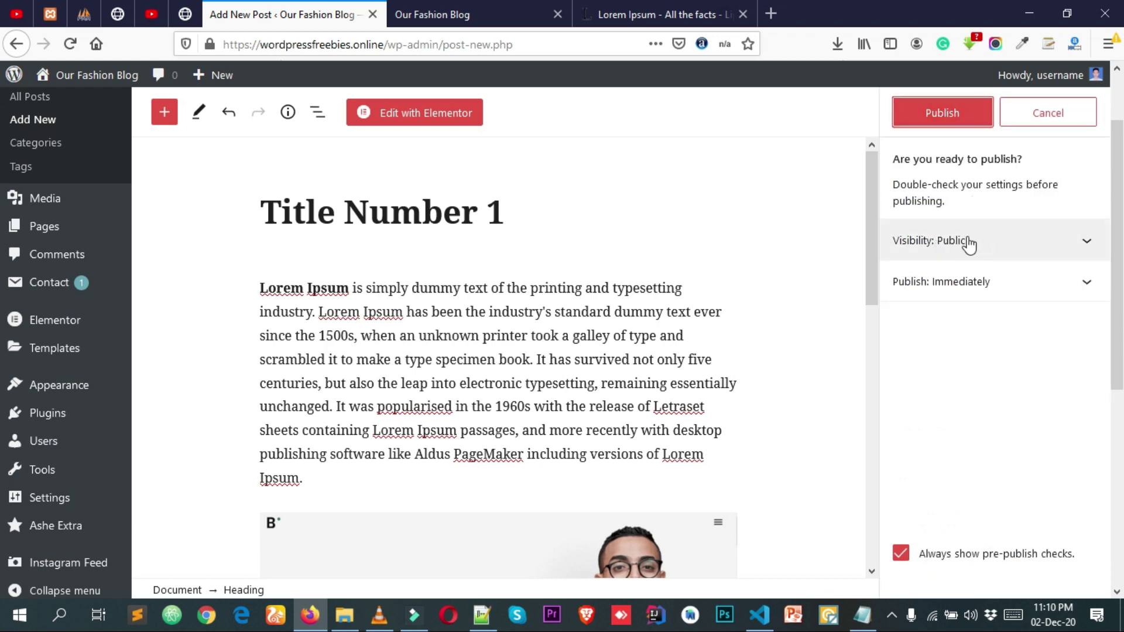
pyautogui.click(947, 249)
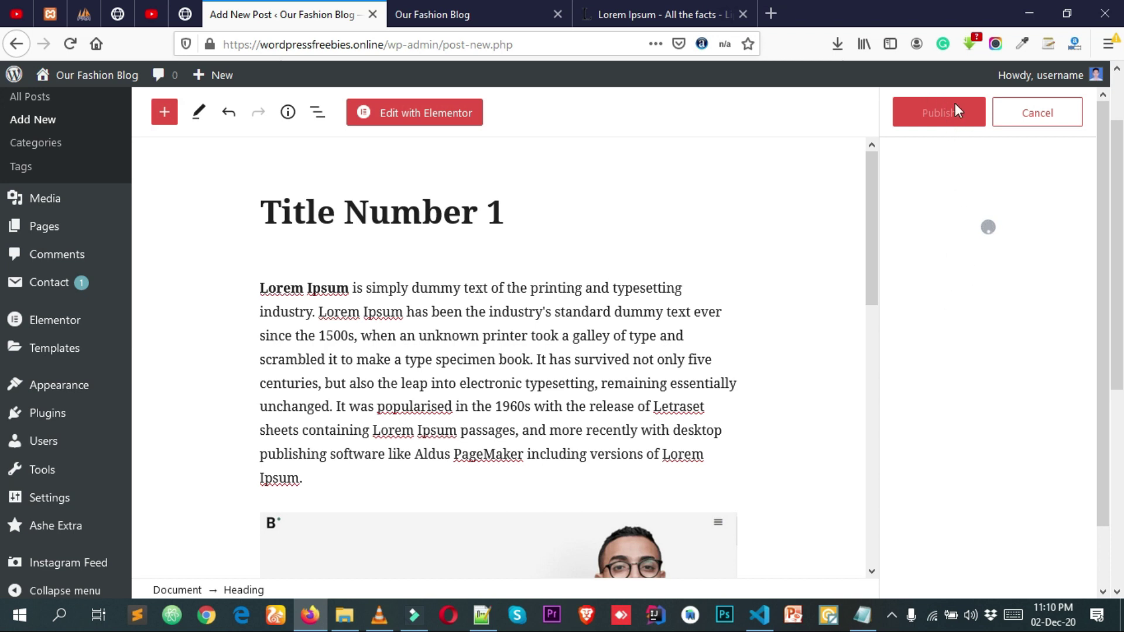
pyautogui.click(939, 109)
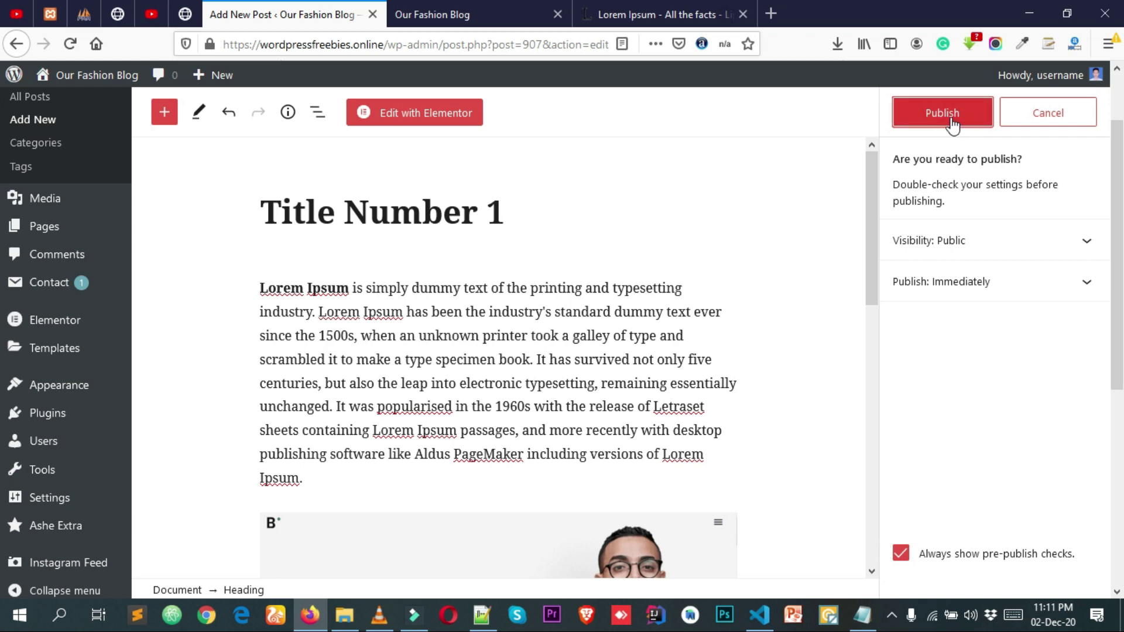
pyautogui.click(975, 241)
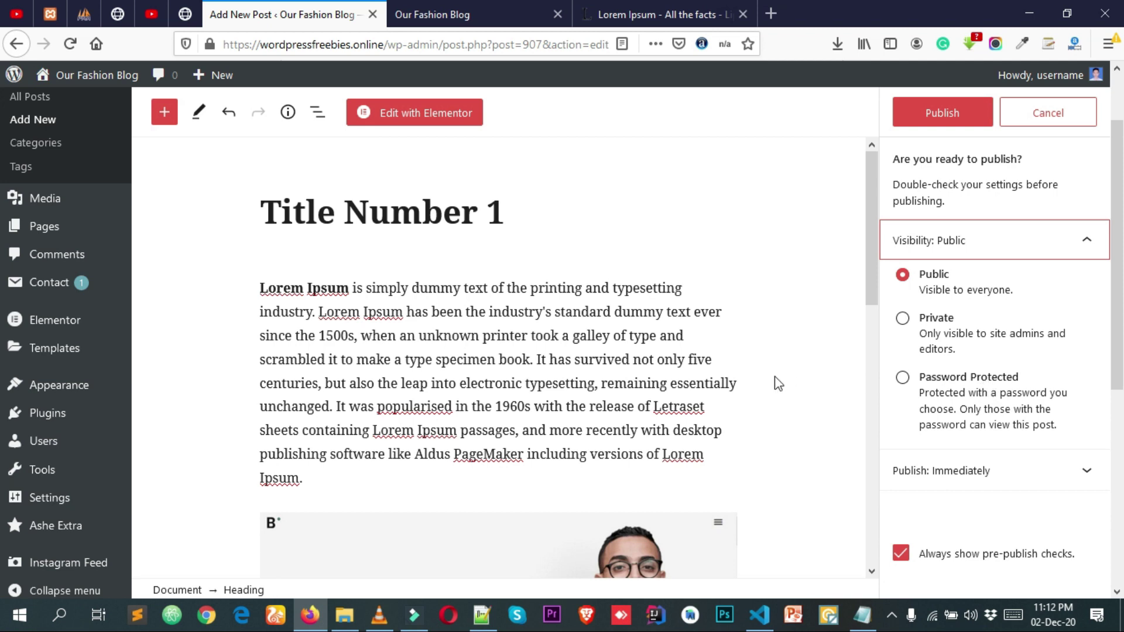
pyautogui.scroll(-5, 747, 394)
pyautogui.scroll(5, 749, 395)
pyautogui.click(936, 112)
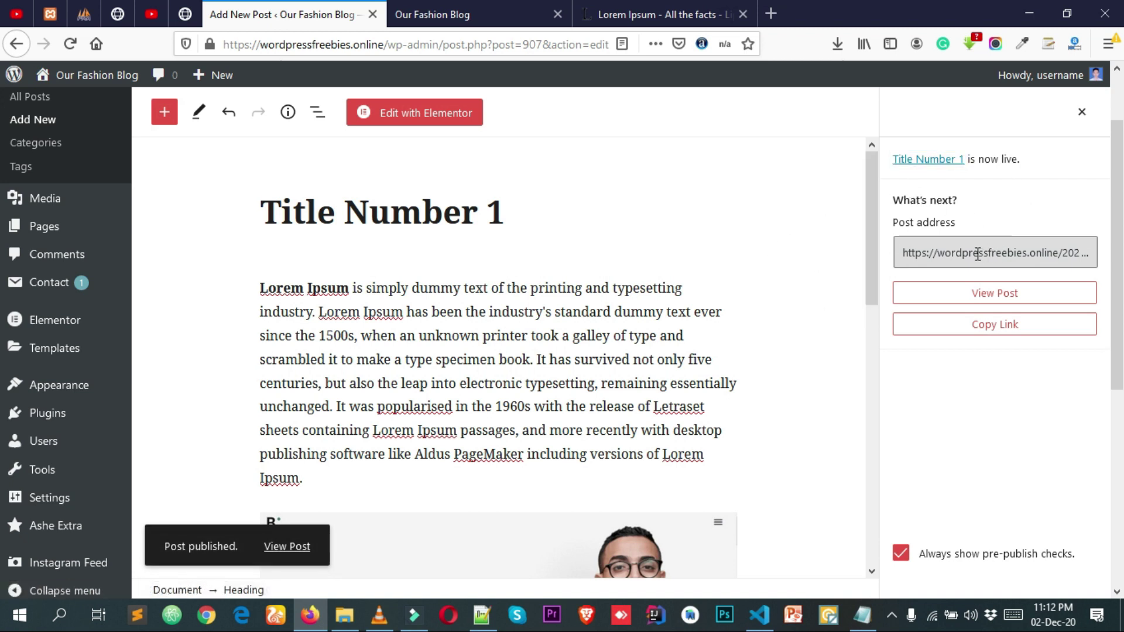
pyautogui.moveTo(955, 252); pyautogui.dragTo(1085, 254)
pyautogui.click(1011, 349)
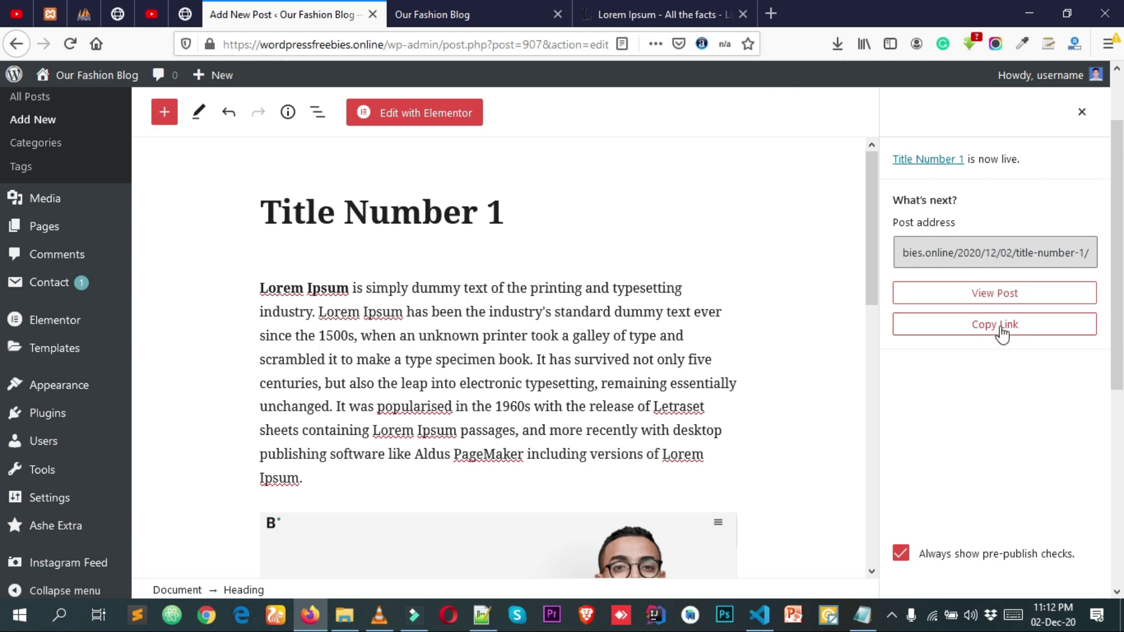
pyautogui.click(1024, 258)
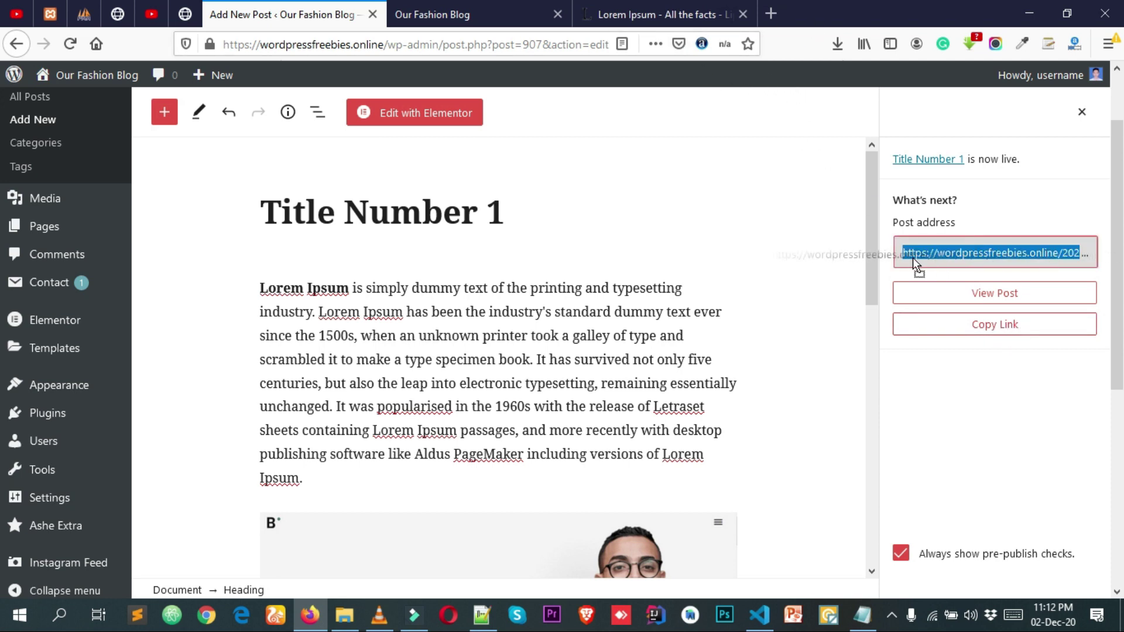
pyautogui.click(1014, 452)
pyautogui.click(1047, 241)
pyautogui.moveTo(1072, 260); pyautogui.dragTo(898, 258)
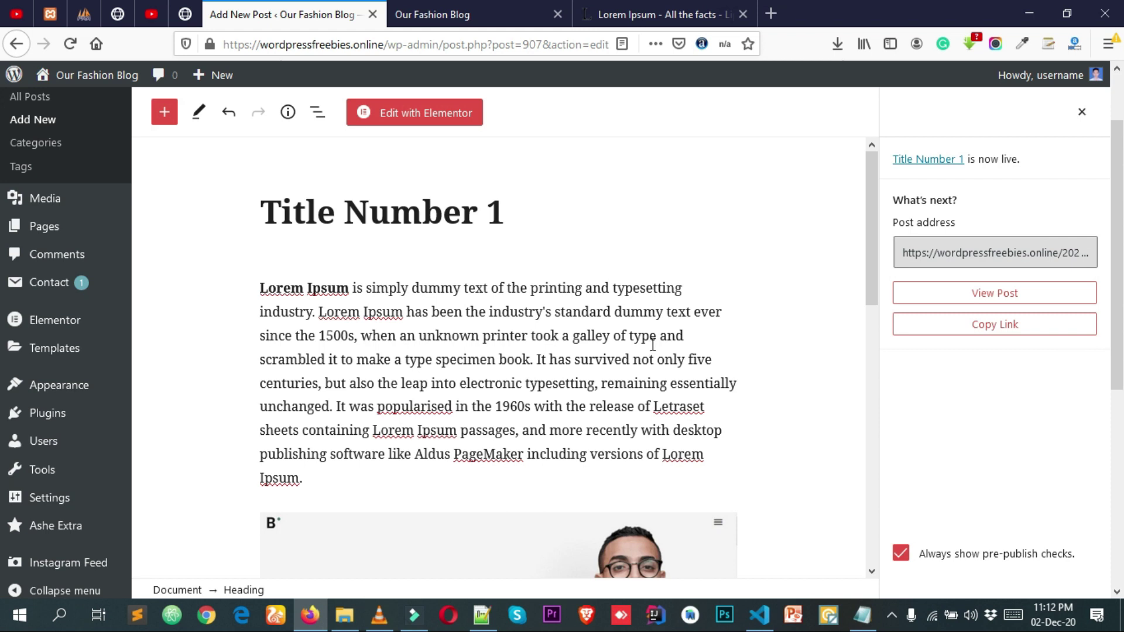
pyautogui.scroll(-3, 761, 372)
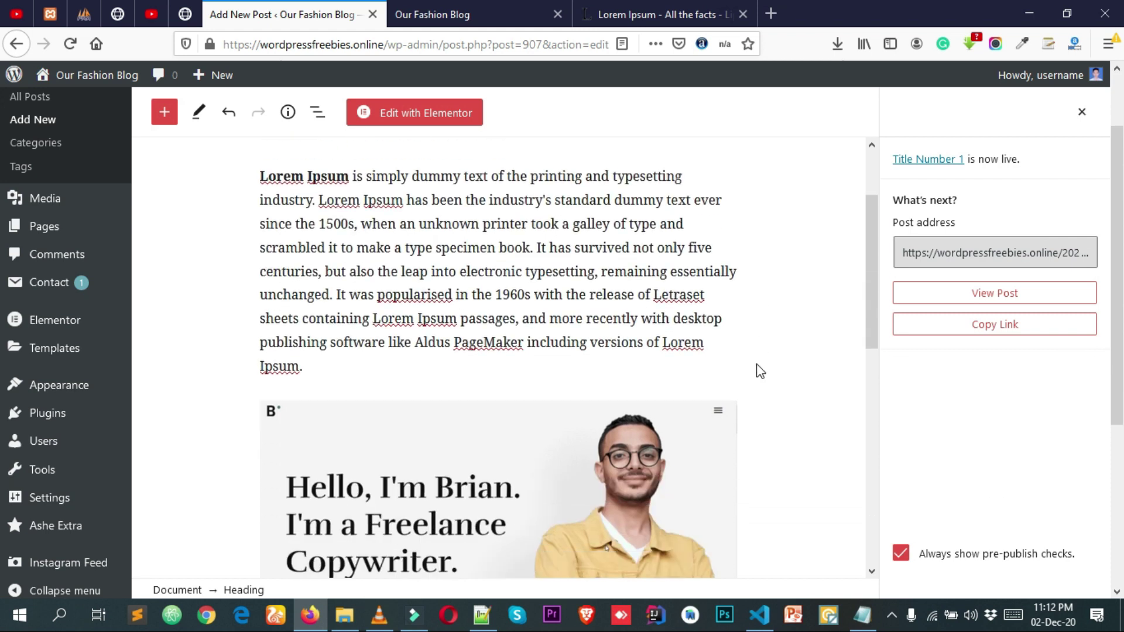
pyautogui.scroll(-3, 59, 497)
pyautogui.moveTo(58, 312)
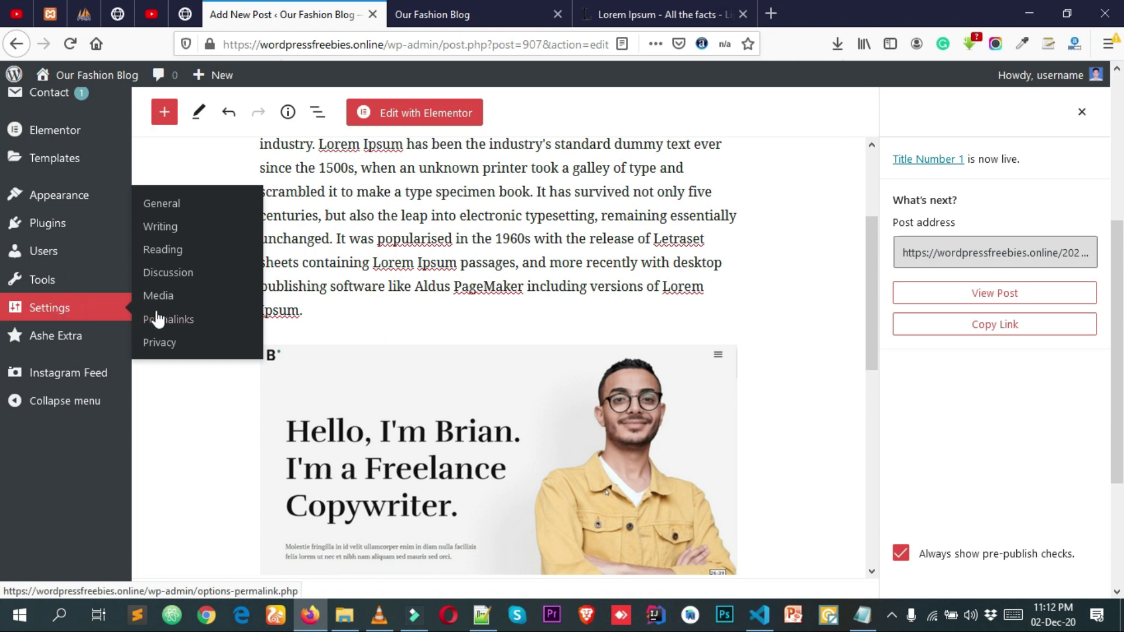
# - In a new tab, switch permalinks to the Post name structure (/%postname%/) and save
pyautogui.rightClick(170, 323)
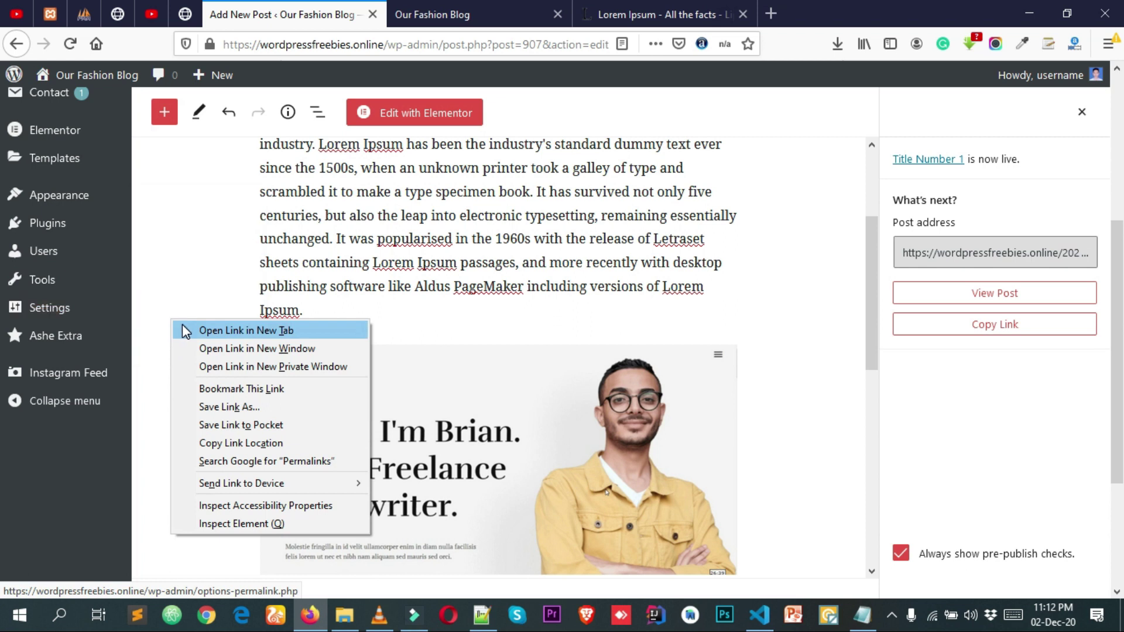
pyautogui.click(182, 327)
pyautogui.moveTo(479, 13); pyautogui.dragTo(350, 25)
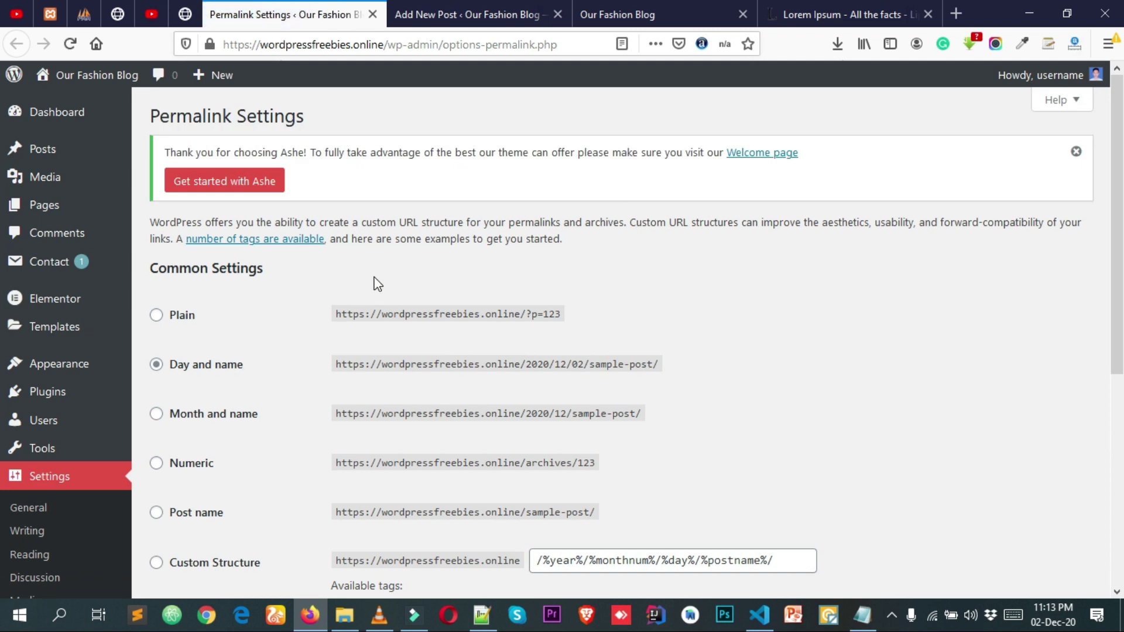
pyautogui.scroll(-3, 252, 325)
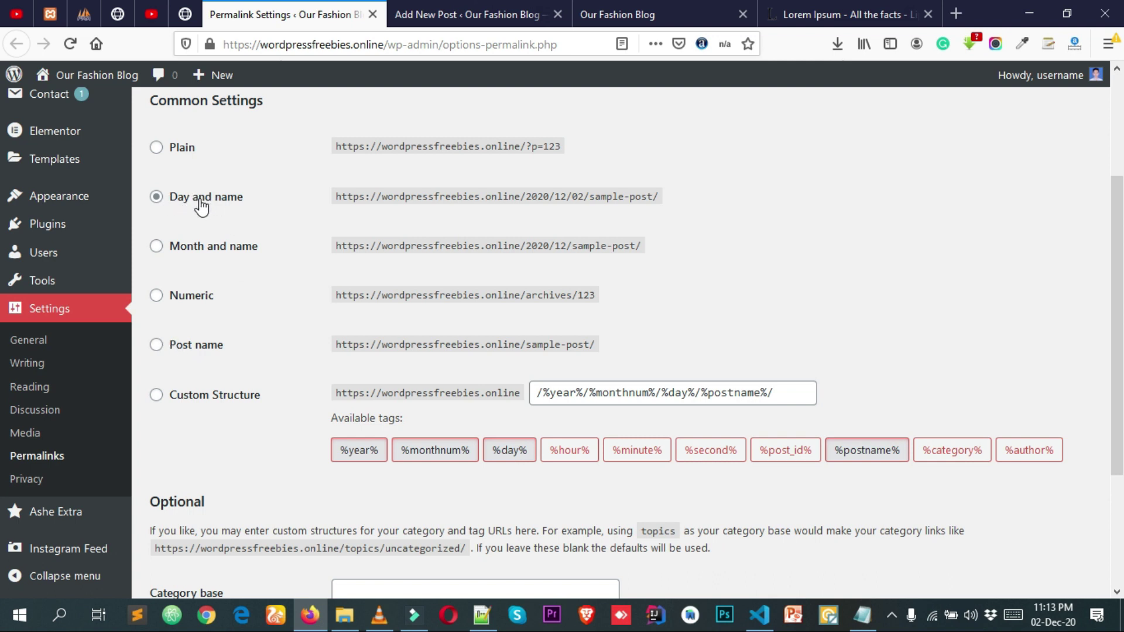
pyautogui.click(183, 350)
pyautogui.scroll(-3, 221, 360)
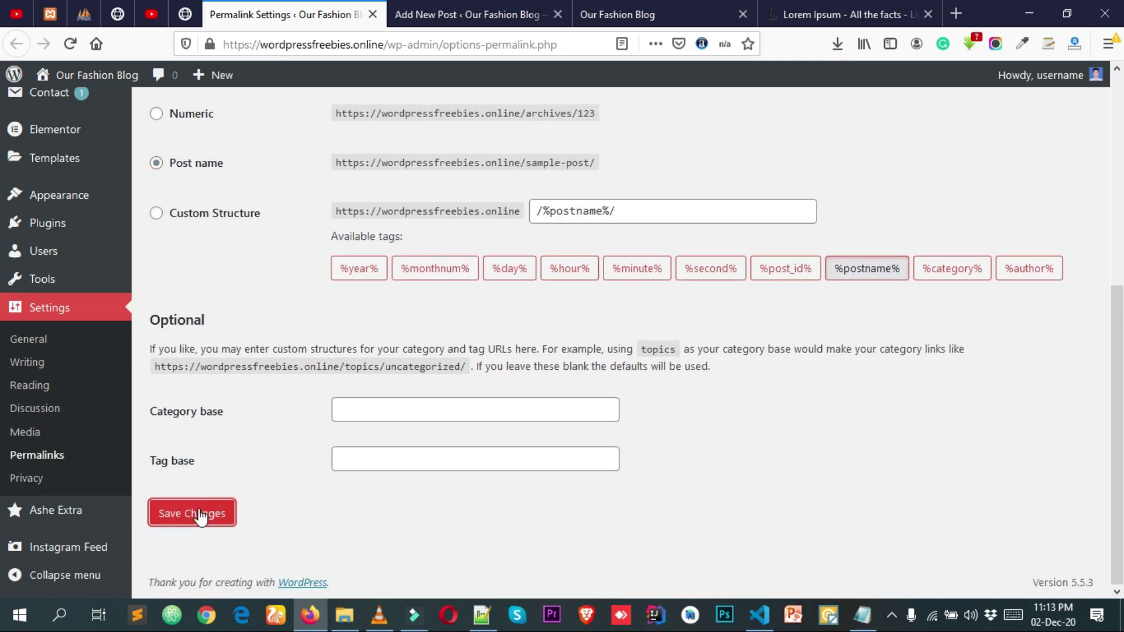
pyautogui.click(199, 516)
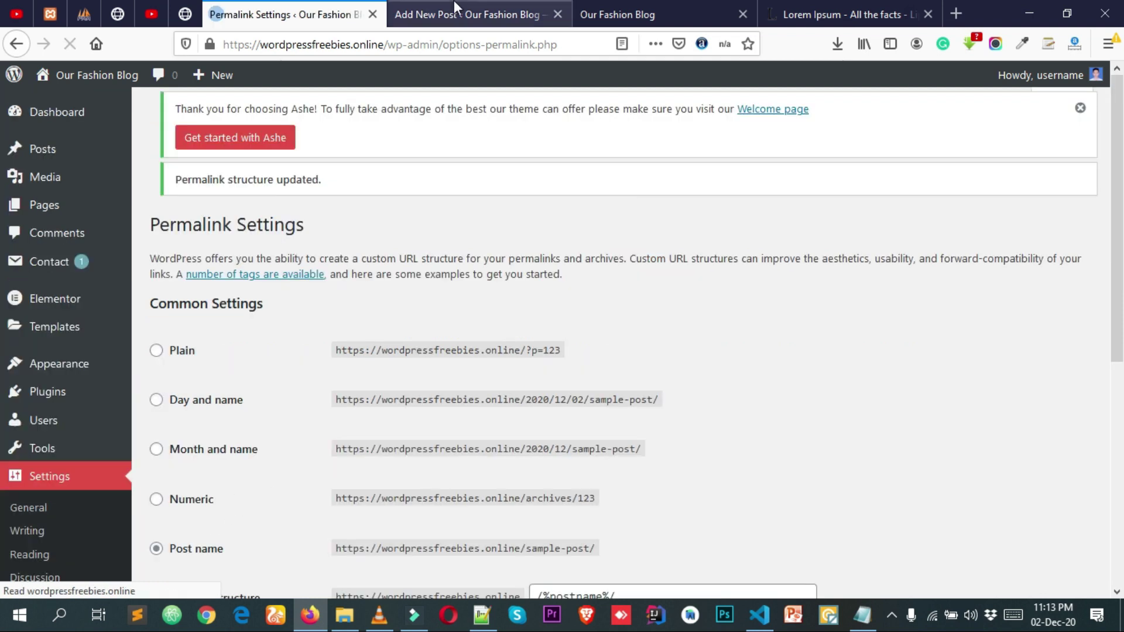
# - Go back to the post editor tab and reload it
pyautogui.click(456, 9)
pyautogui.click(598, 7)
pyautogui.click(453, 14)
pyautogui.click(73, 49)
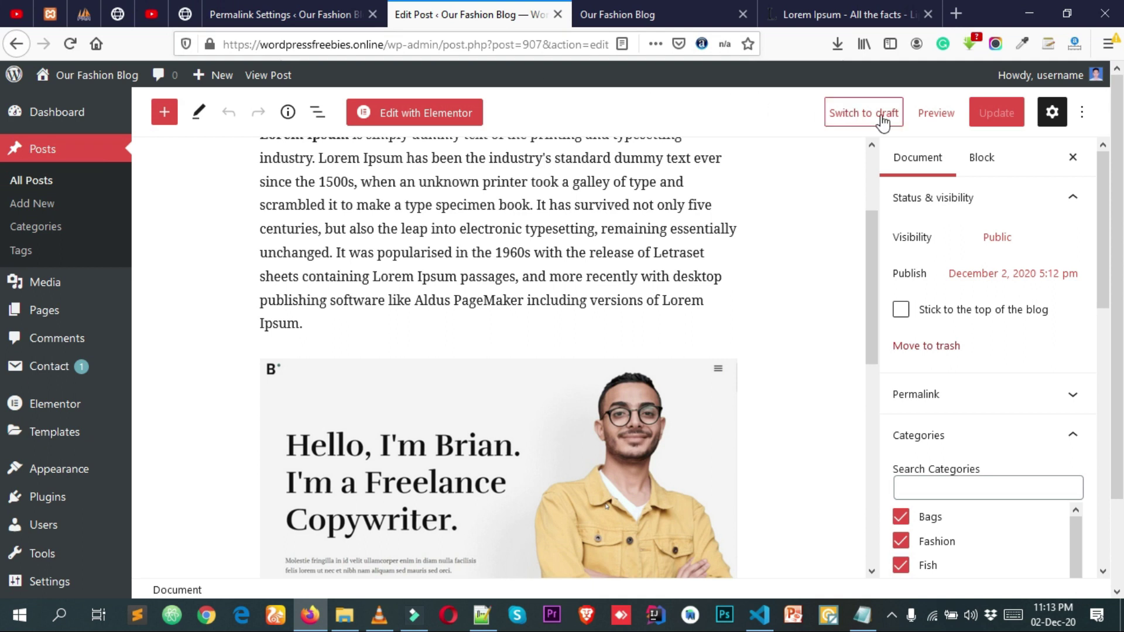
# - Preview the Title Number 1 post in a new tab
pyautogui.click(937, 114)
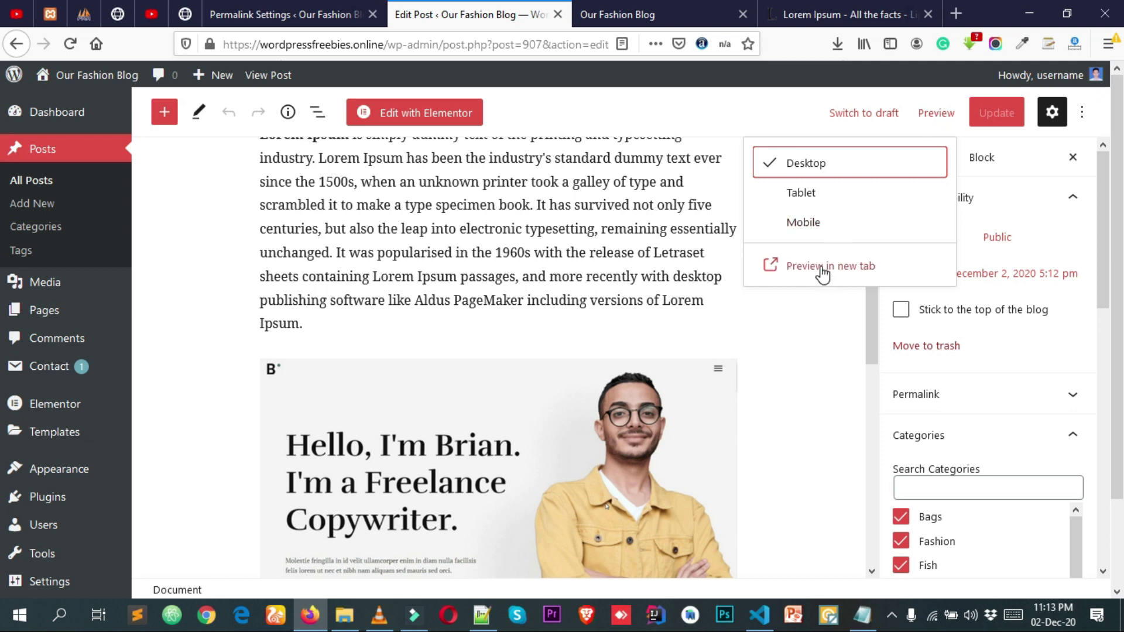
pyautogui.click(820, 271)
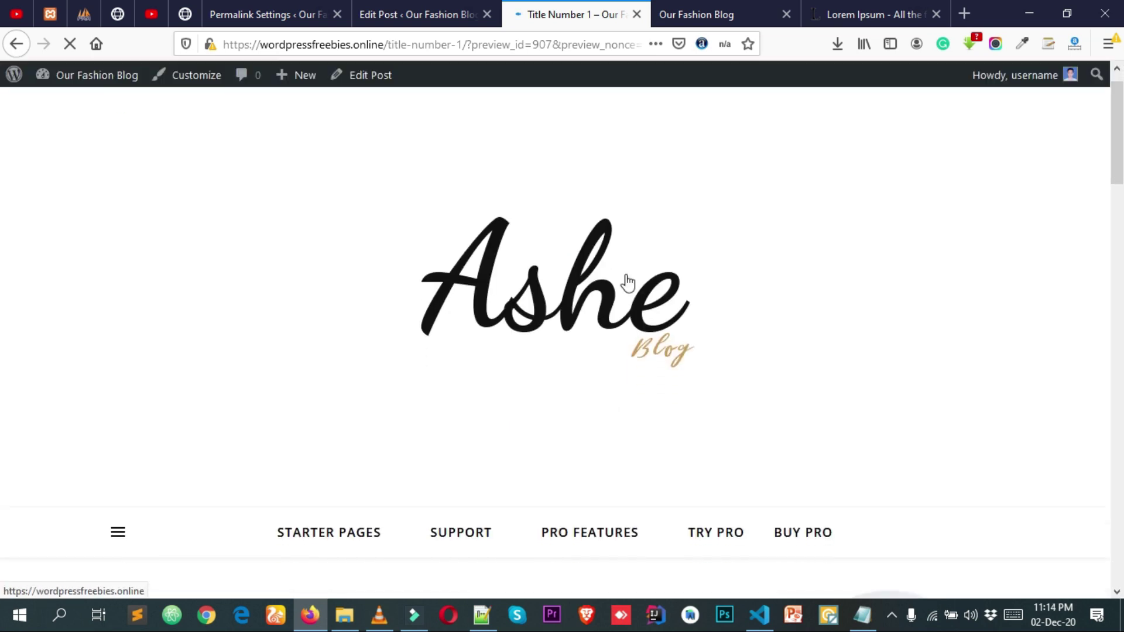
# - Scroll the preview from the post title down to the Top 10 tips heading
pyautogui.scroll(-5, 627, 280)
pyautogui.scroll(1, 338, 286)
pyautogui.moveTo(276, 397); pyautogui.dragTo(326, 396)
pyautogui.click(586, 423)
pyautogui.click(377, 398)
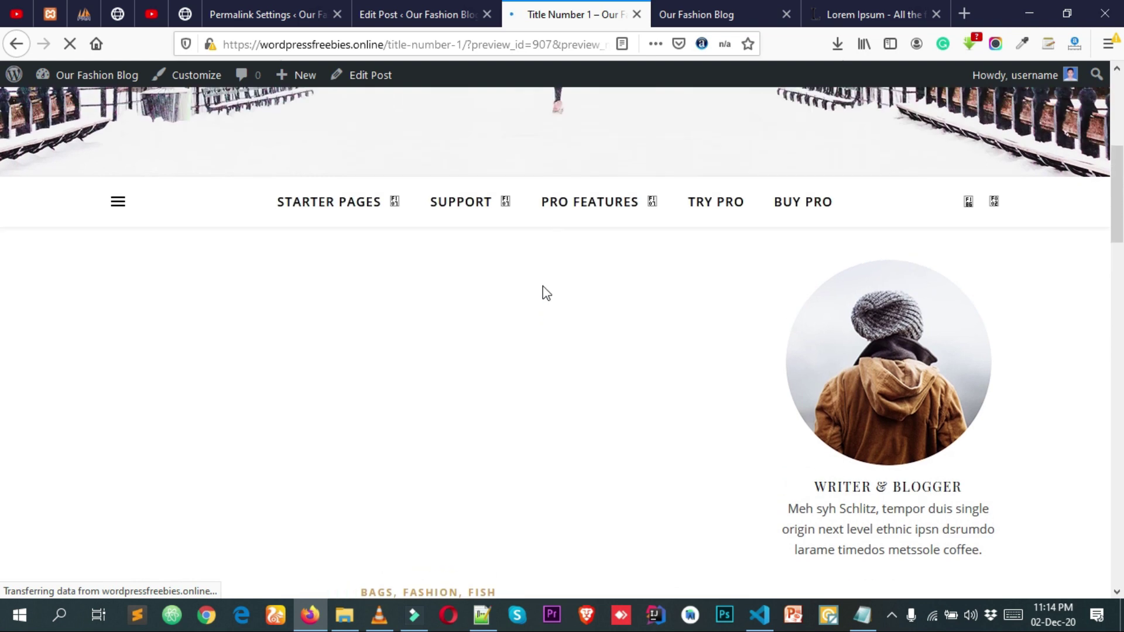
pyautogui.scroll(-10, 530, 302)
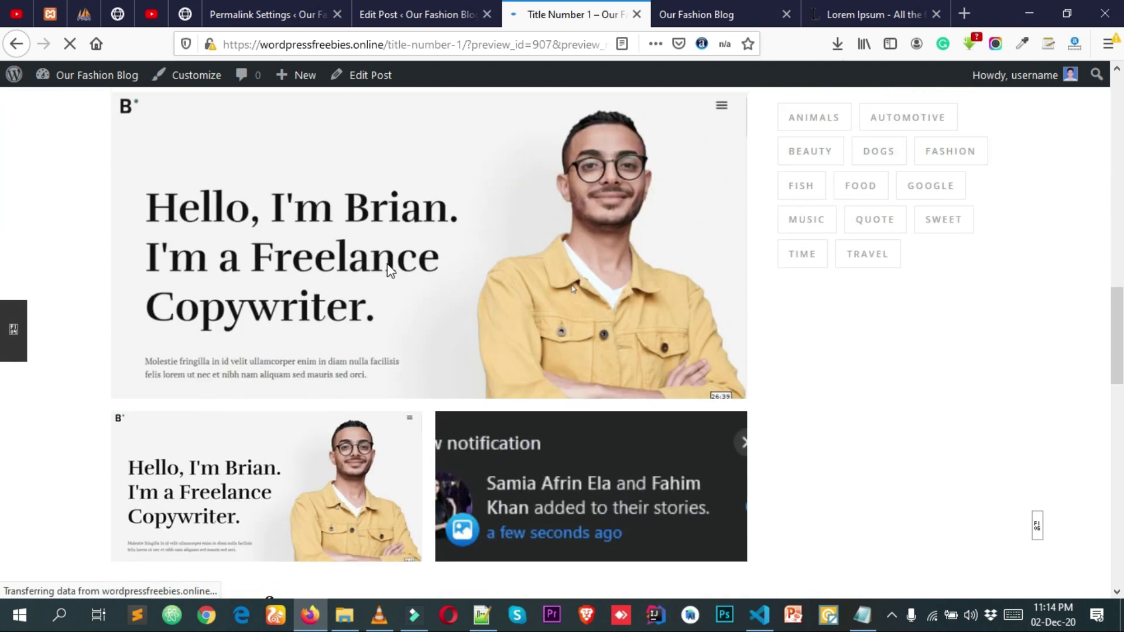
pyautogui.scroll(-2, 615, 297)
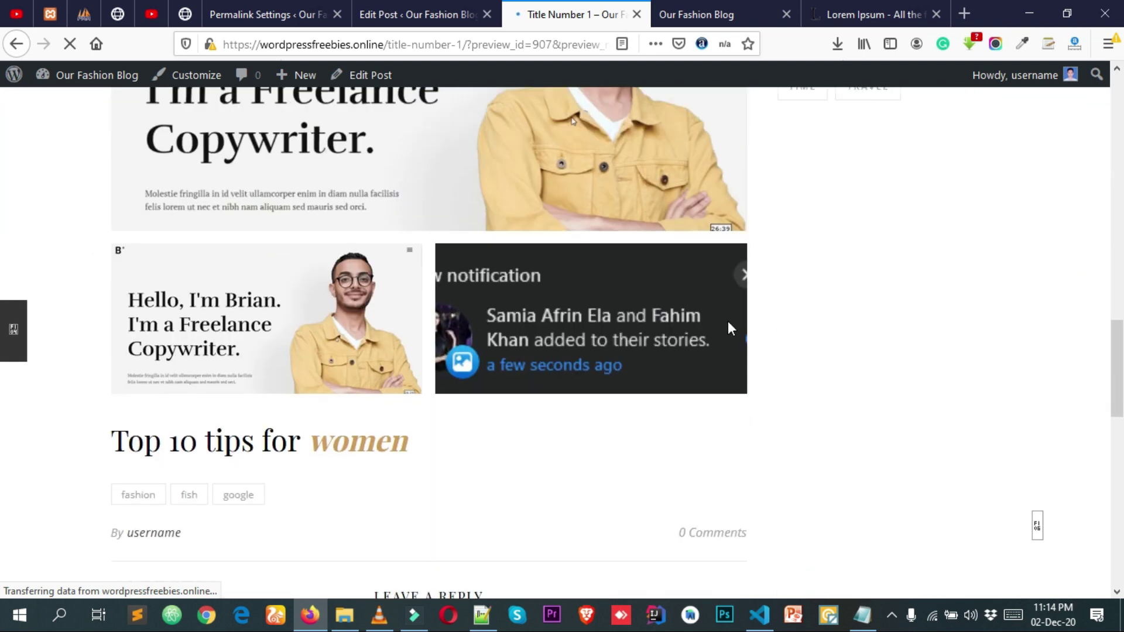
pyautogui.scroll(-2, 495, 343)
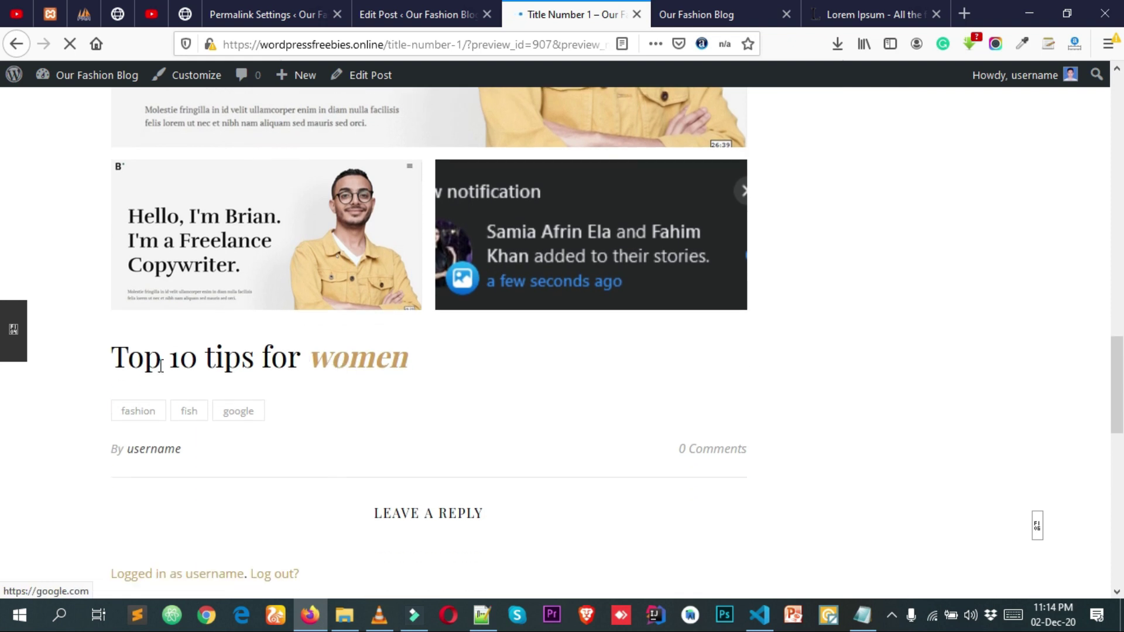
pyautogui.moveTo(119, 359); pyautogui.dragTo(366, 364)
pyautogui.click(595, 354)
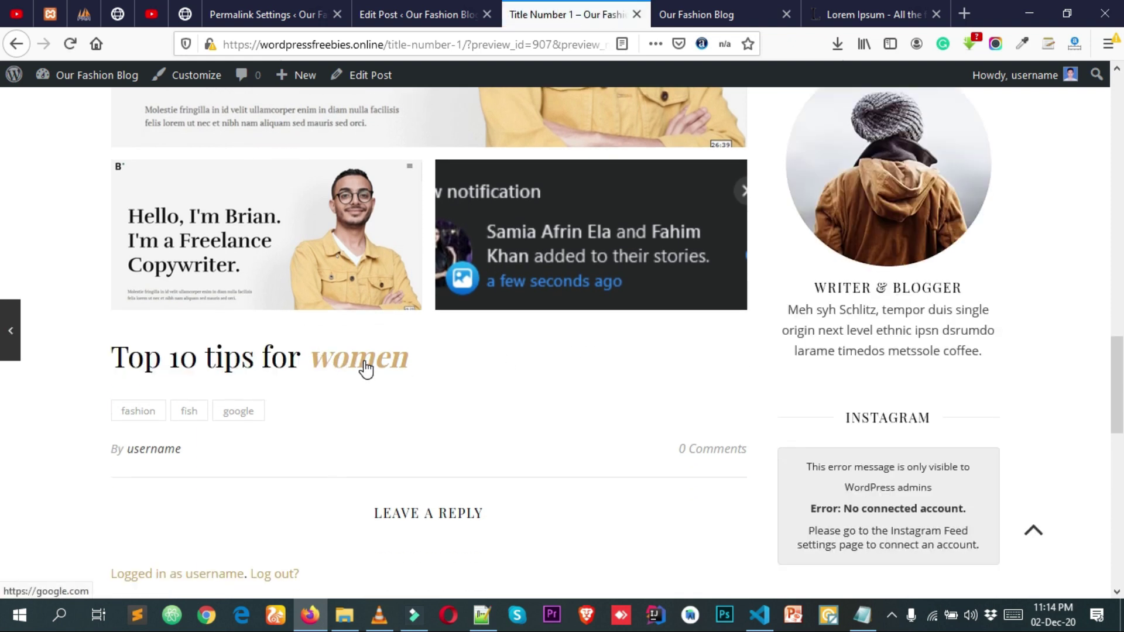
# - Follow the women link to confirm it opens Google, then return to the preview
pyautogui.click(365, 369)
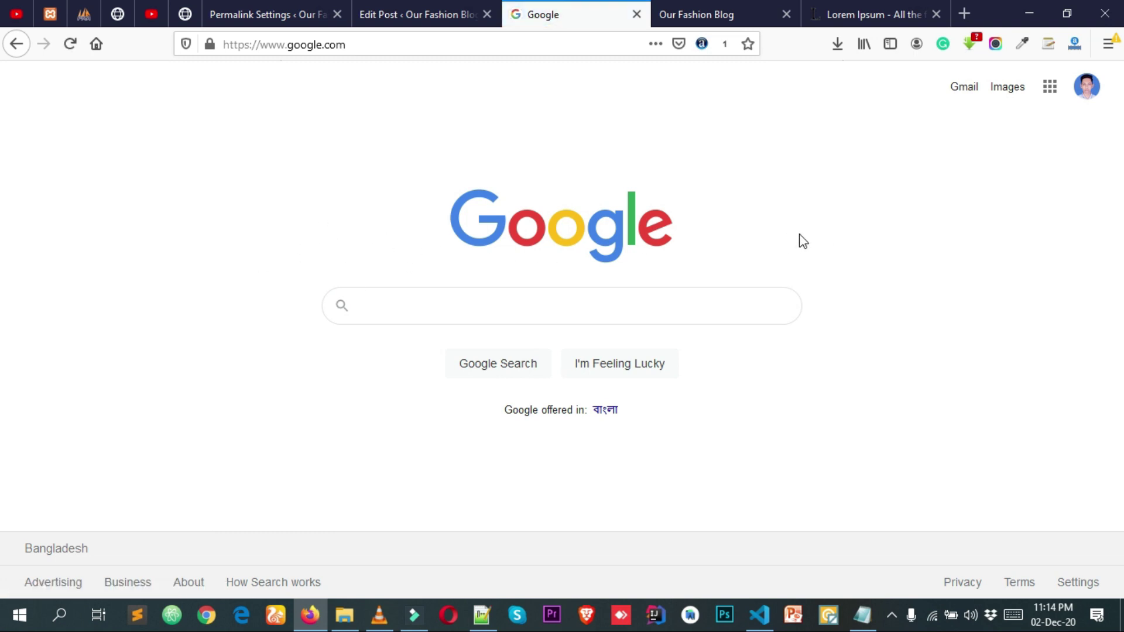
pyautogui.click(16, 44)
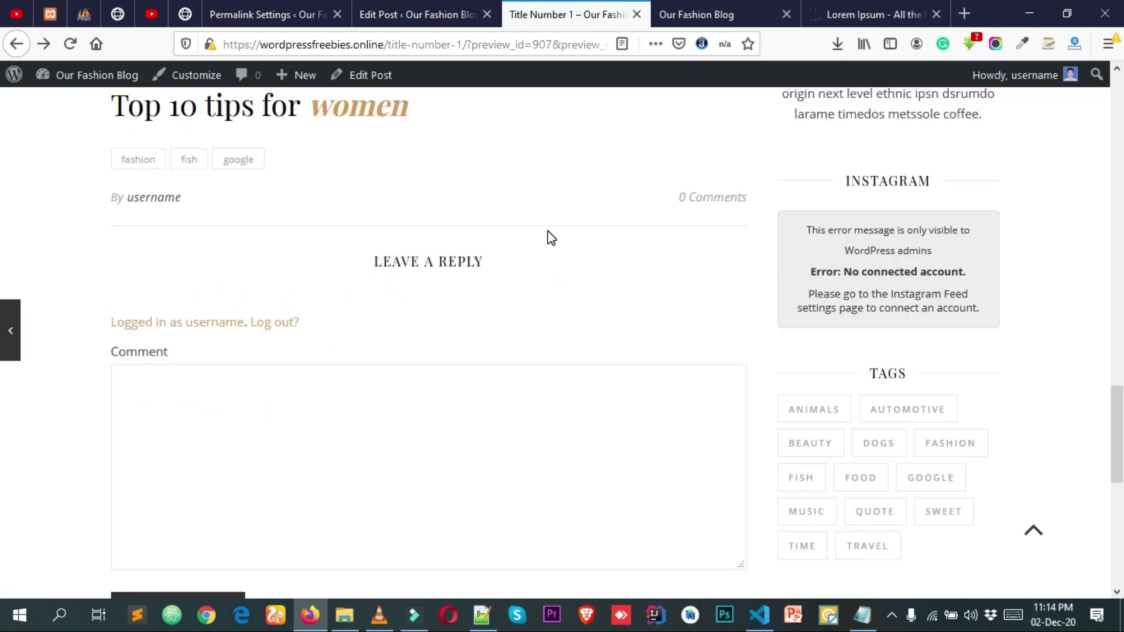
pyautogui.scroll(1, 540, 241)
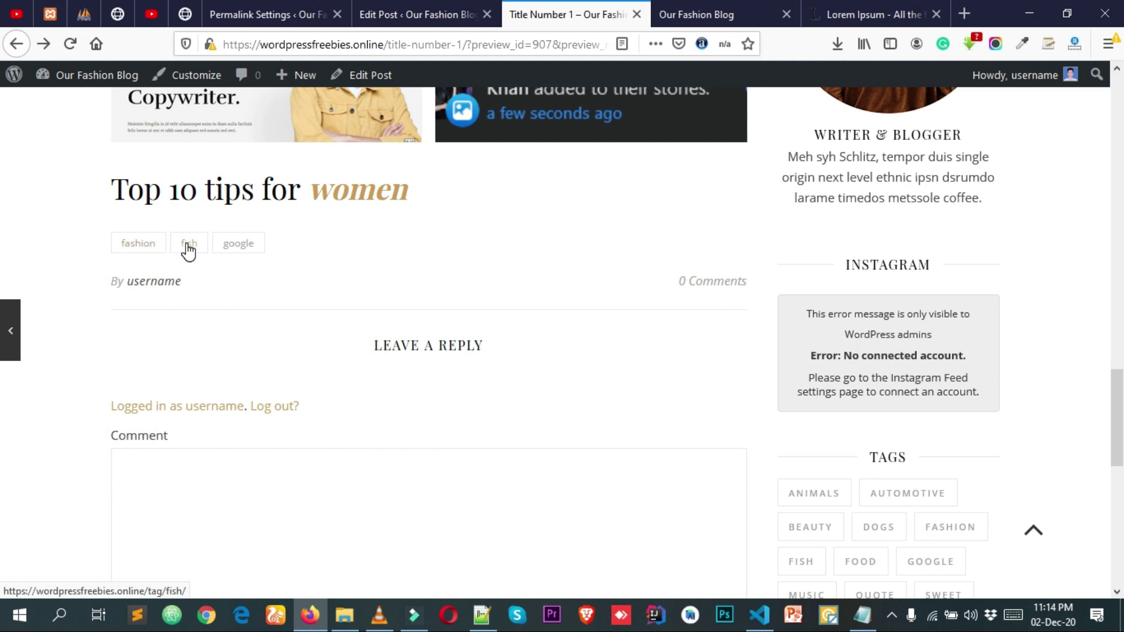
pyautogui.scroll(7, 233, 248)
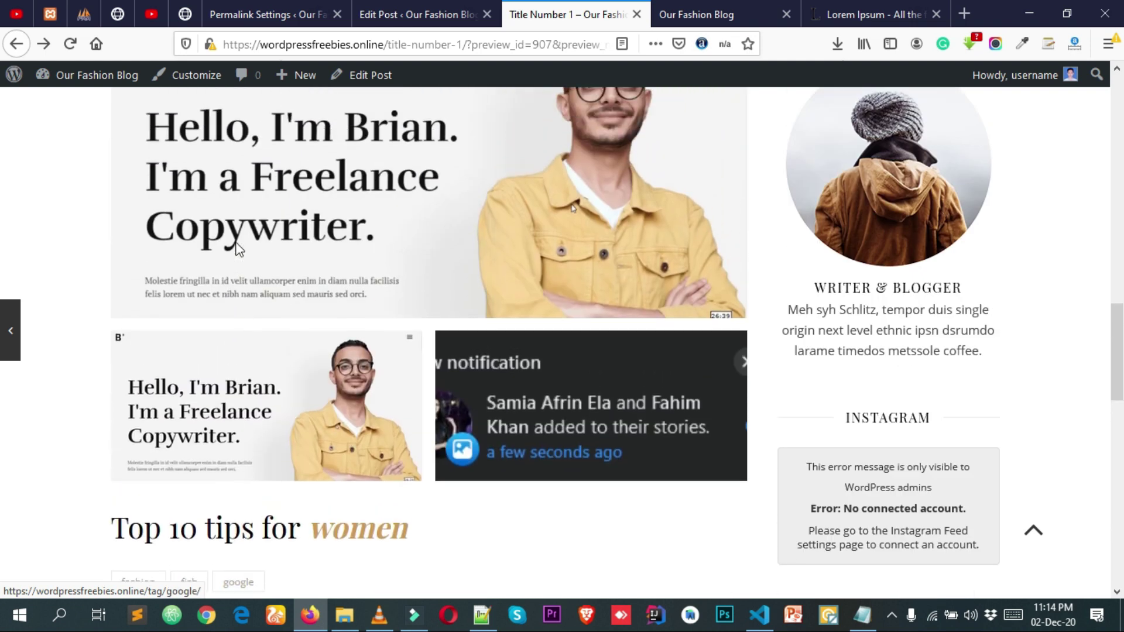
pyautogui.scroll(1, 237, 243)
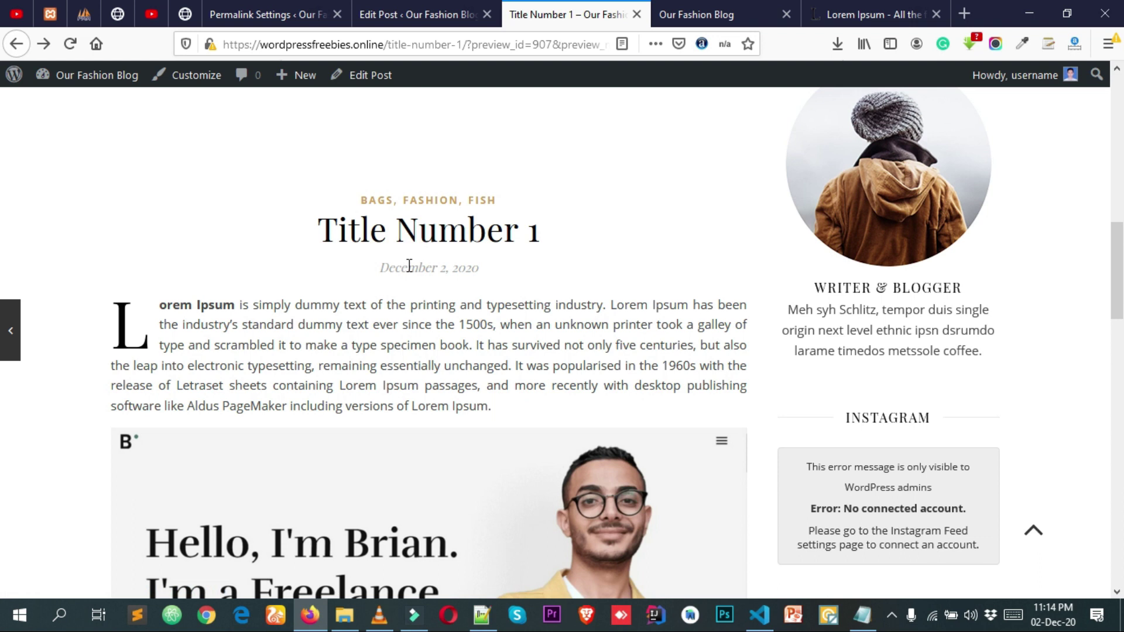
# - Scroll down through the previewed post once more and back up
pyautogui.press('alt')
pyautogui.press('alt')
pyautogui.scroll(-2, 417, 274)
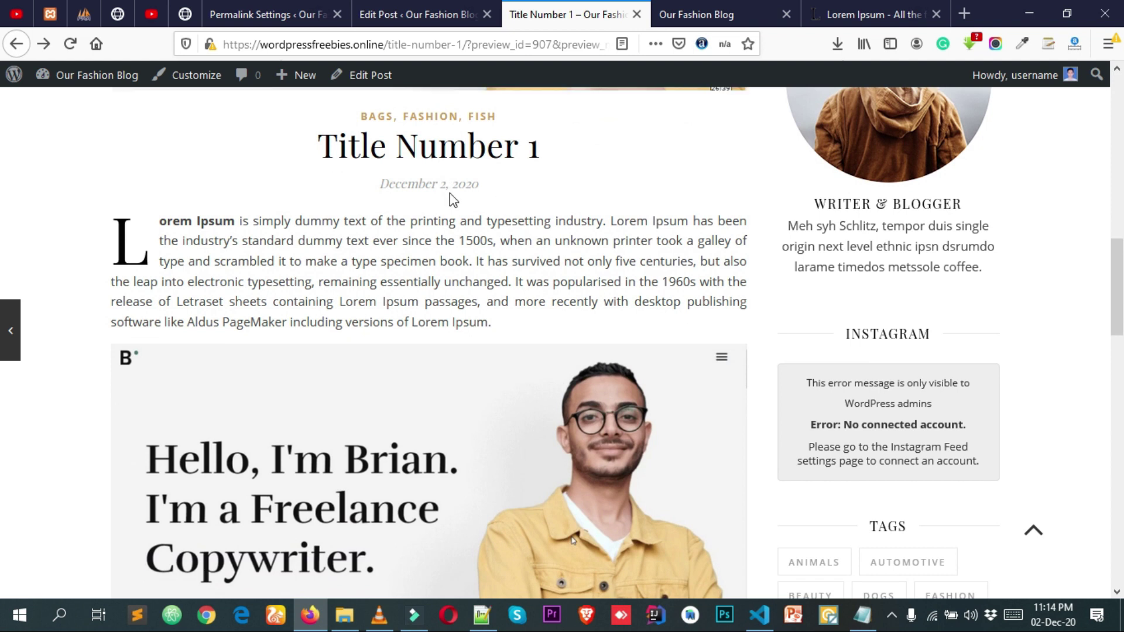
pyautogui.scroll(-15, 444, 217)
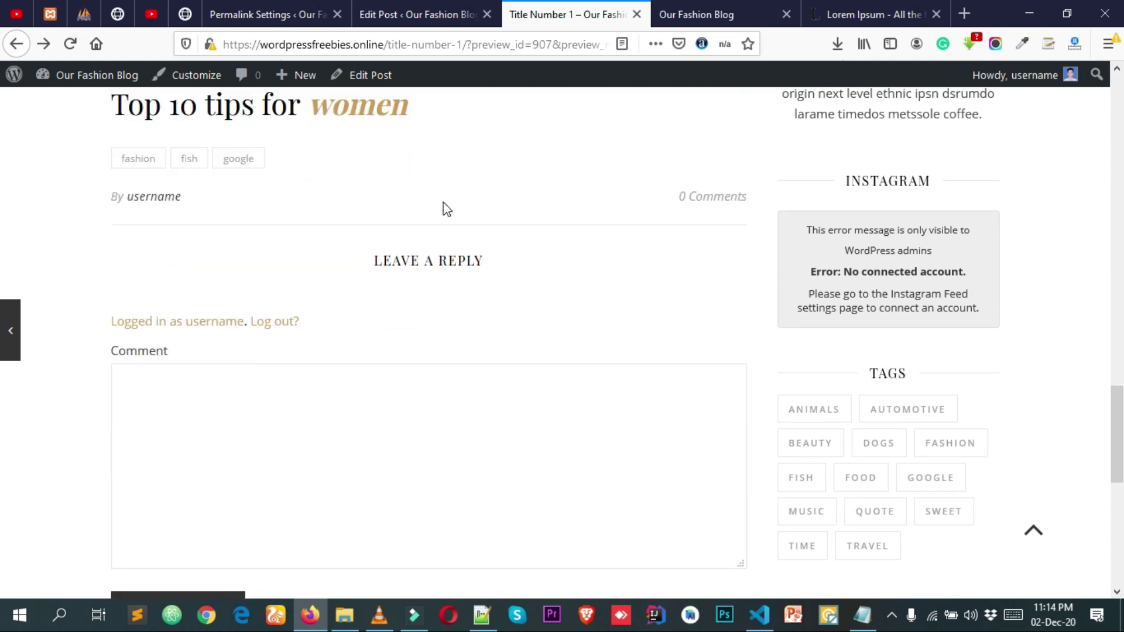
pyautogui.scroll(-4, 265, 293)
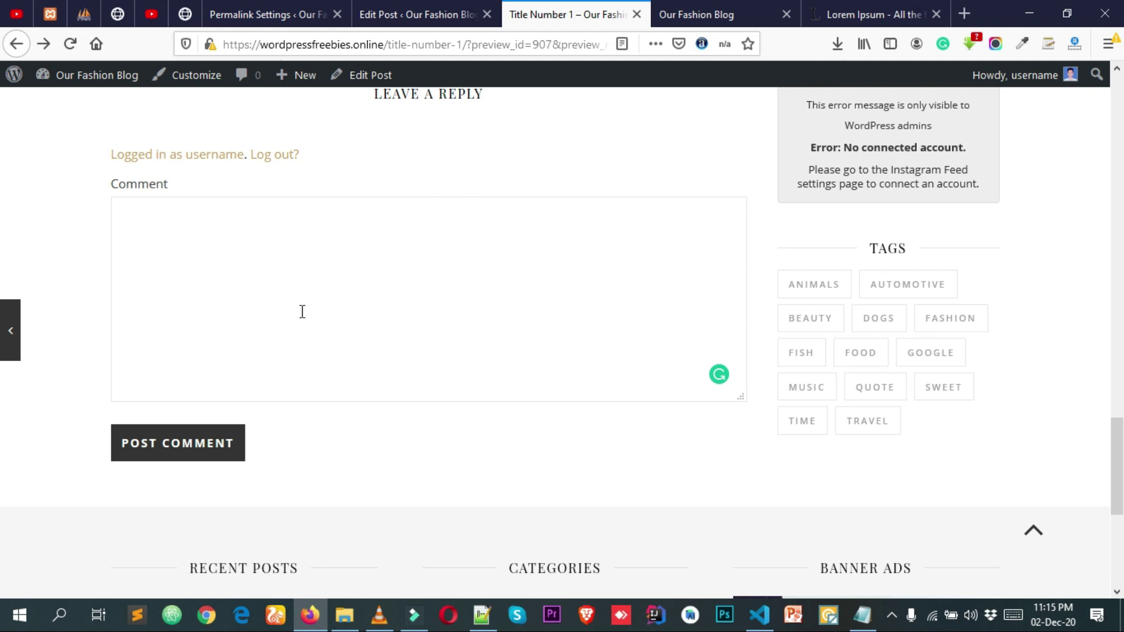
pyautogui.press('alt')
pyautogui.press('alt')
pyautogui.scroll(5, 557, 213)
pyautogui.scroll(5, 552, 212)
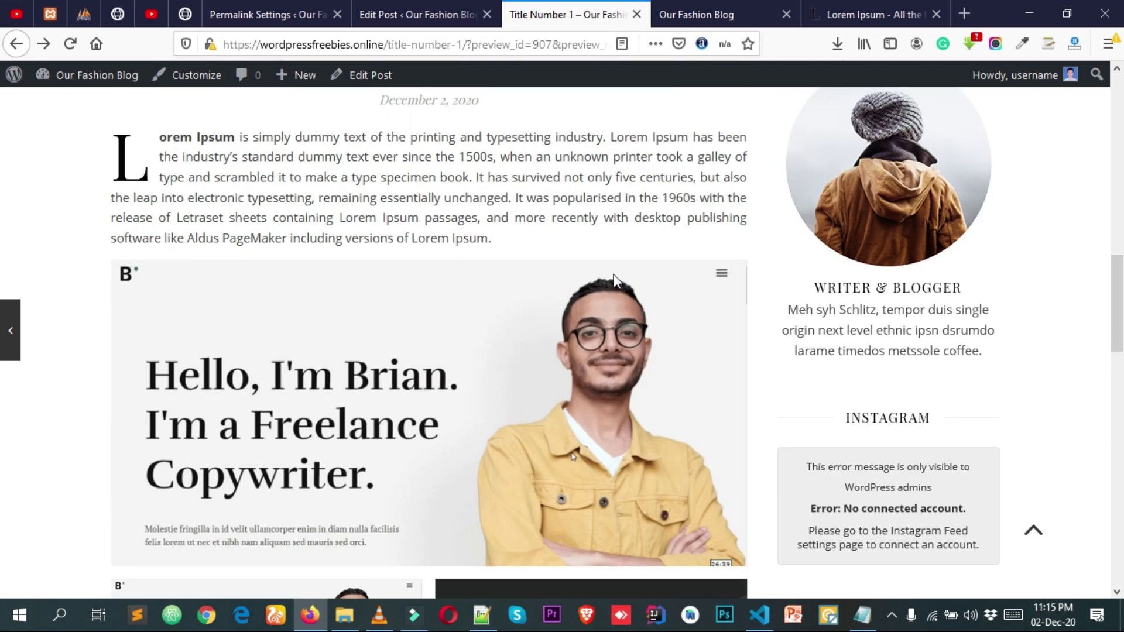
pyautogui.scroll(2, 573, 271)
# - Dismiss the editor's preview options and load the blog's home page from the preview tab
pyautogui.click(446, 14)
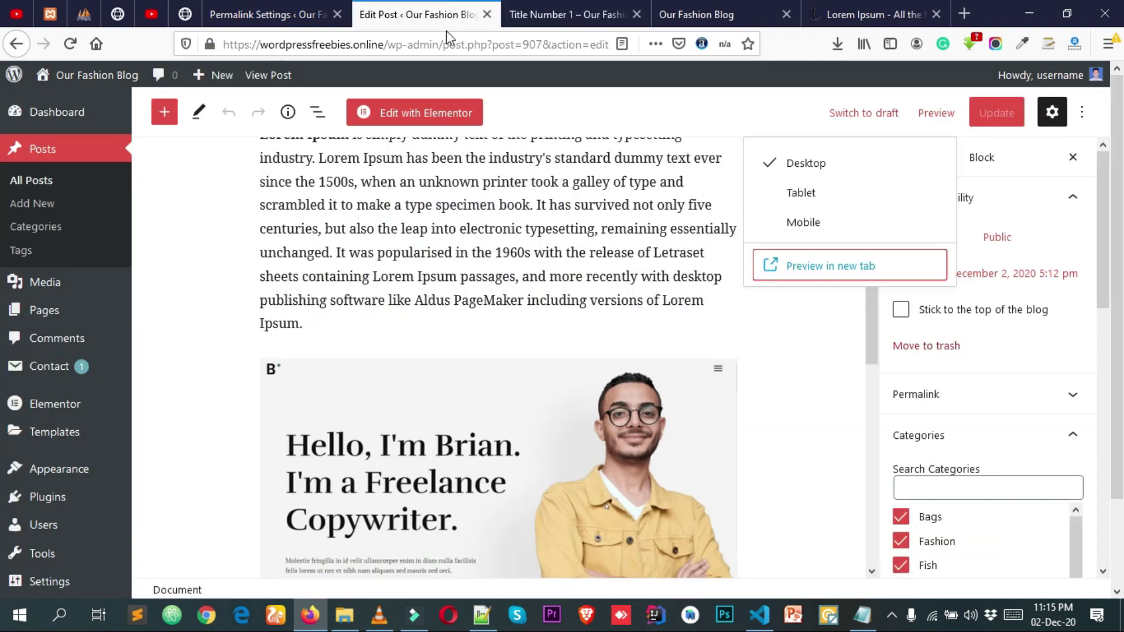
pyautogui.click(694, 128)
pyautogui.scroll(3, 666, 221)
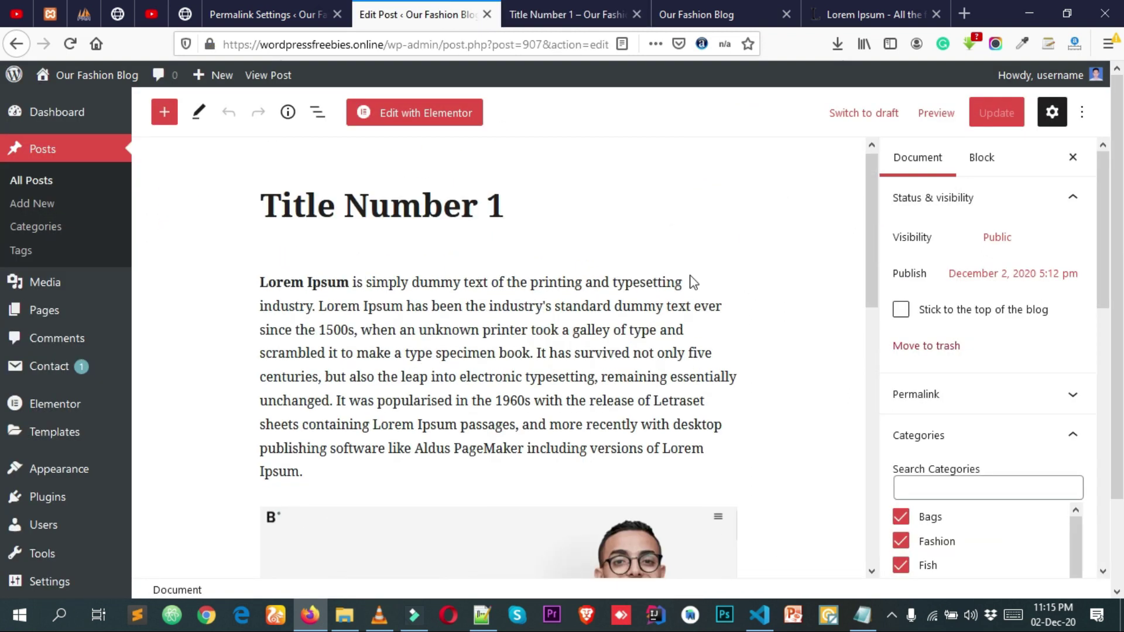
pyautogui.click(600, 12)
pyautogui.scroll(2, 604, 283)
pyautogui.scroll(8, 608, 292)
pyautogui.scroll(-4, 562, 308)
pyautogui.scroll(4, 556, 292)
pyautogui.moveTo(381, 44); pyautogui.dragTo(1002, 53)
pyautogui.press('BackSpace')
pyautogui.press('Return')
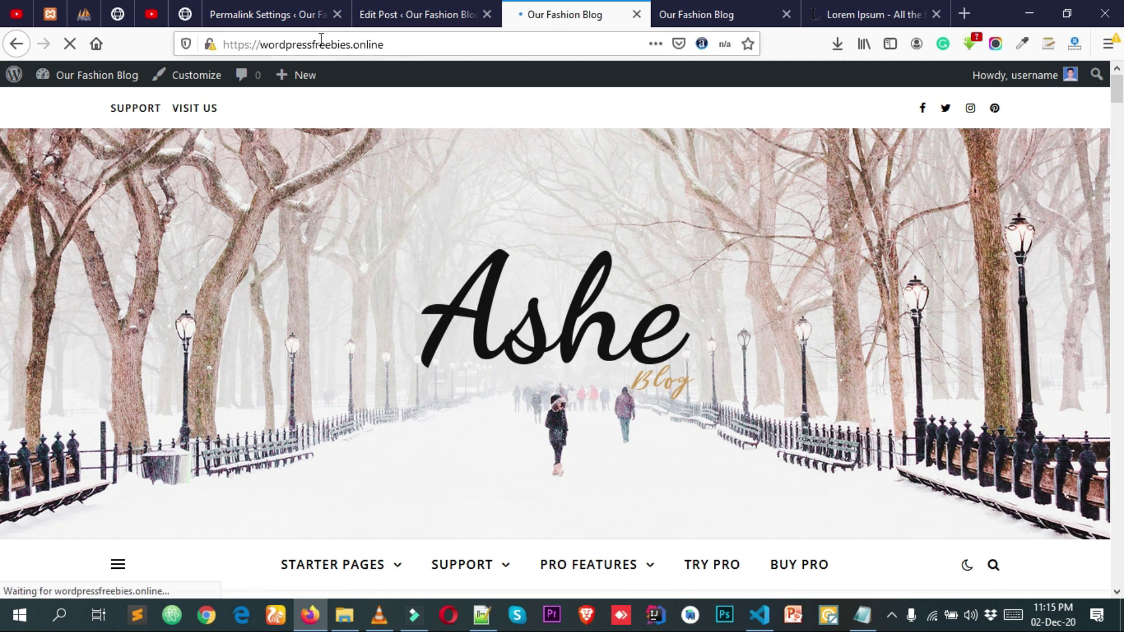
# - Scroll the homepage listing Title Number 1, then return to the post editor
pyautogui.scroll(-5, 606, 180)
pyautogui.scroll(5, 608, 187)
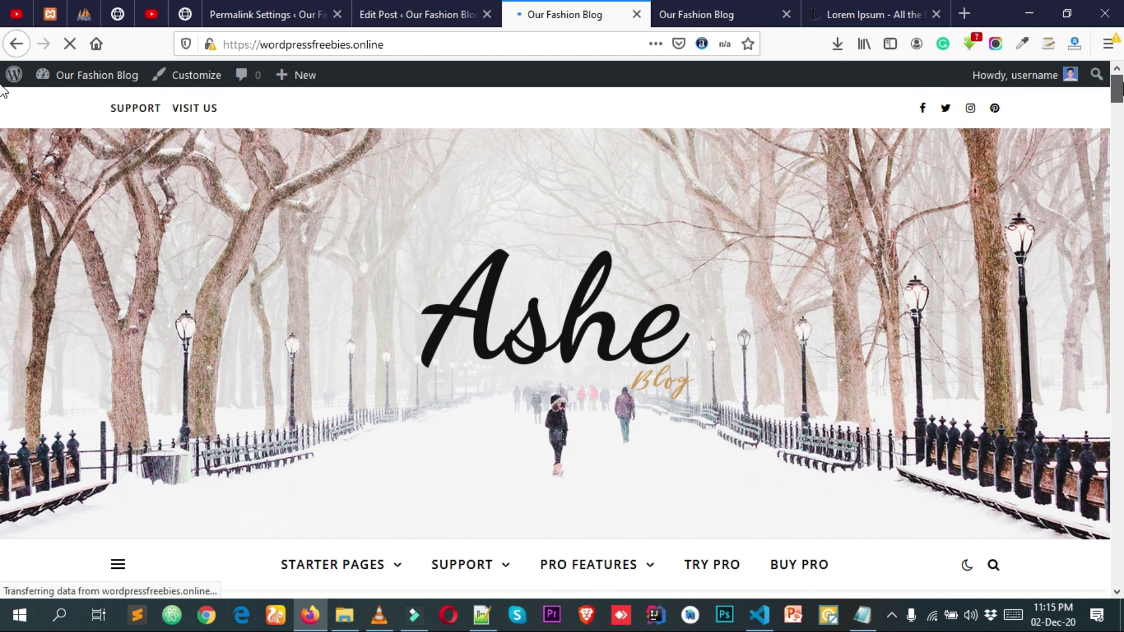
pyautogui.scroll(-15, 3, 272)
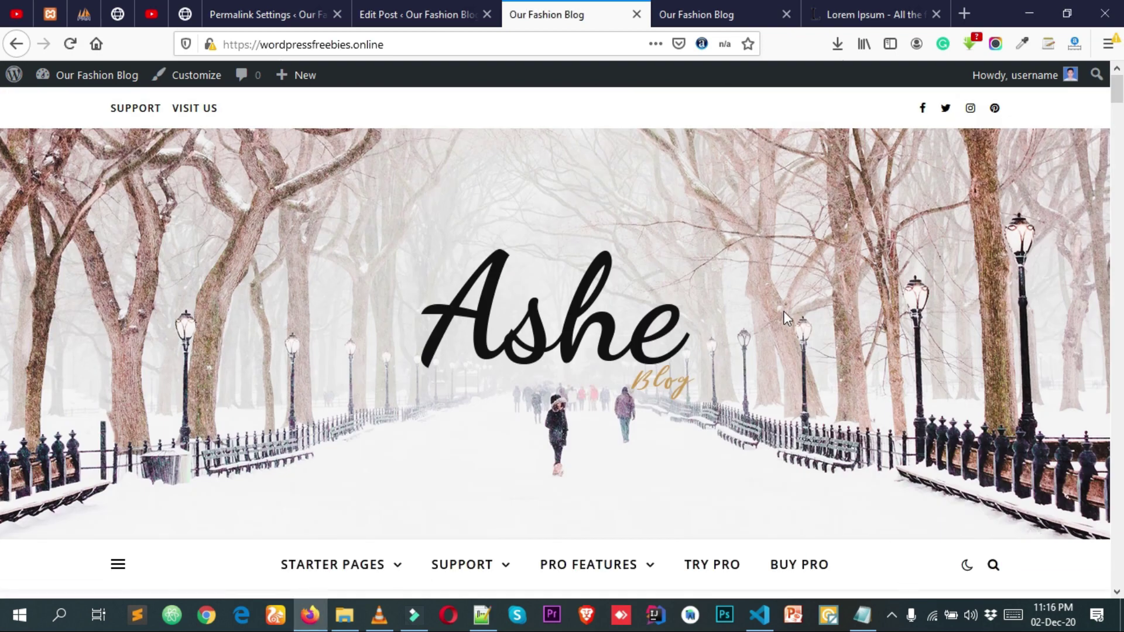
pyautogui.scroll(-6, 760, 335)
pyautogui.scroll(-15, 585, 415)
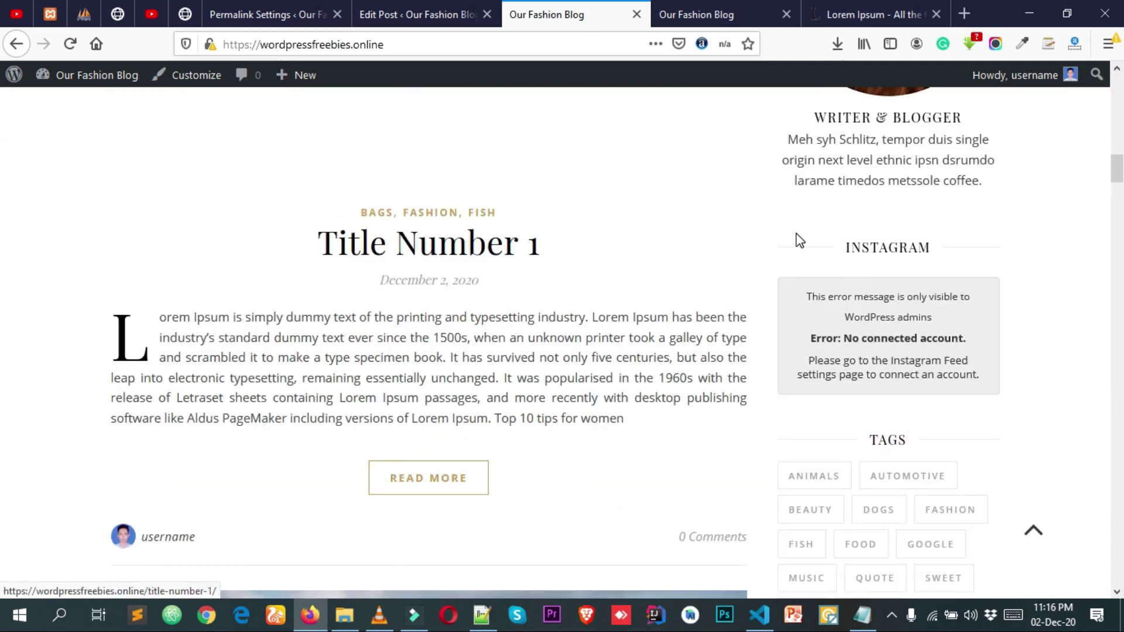
pyautogui.scroll(-10, 637, 349)
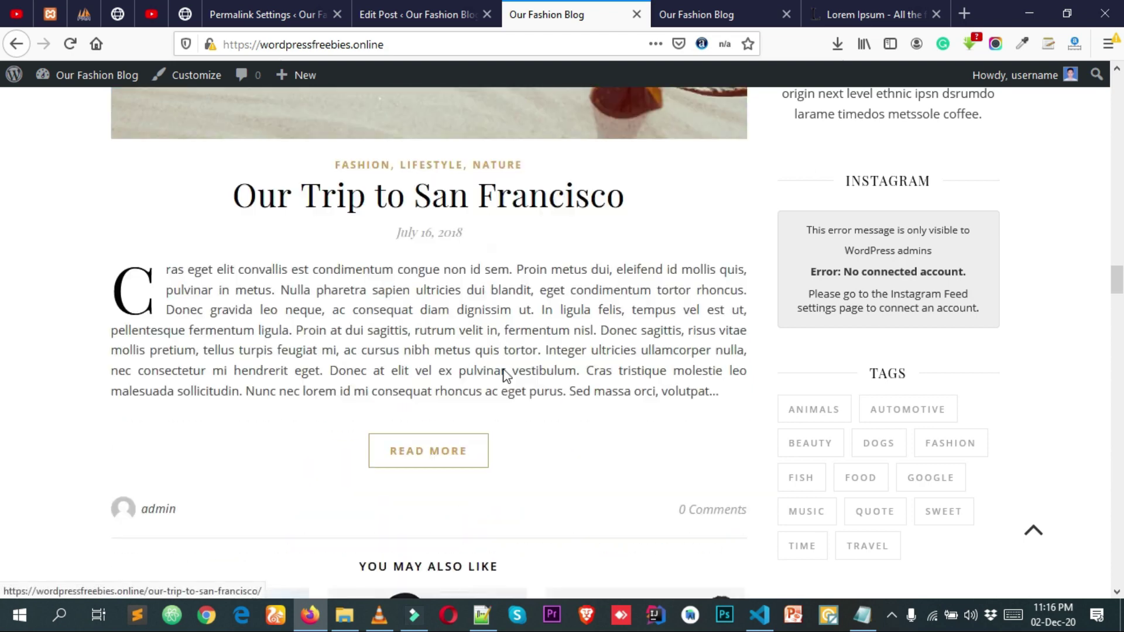
pyautogui.press('Home')
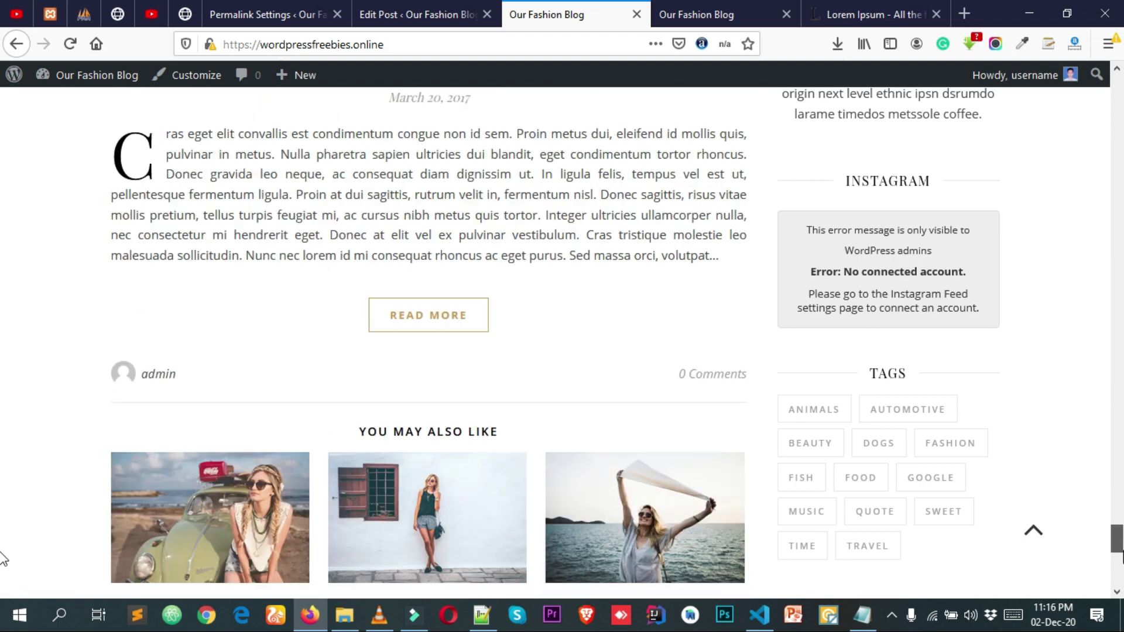
pyautogui.scroll(-5, 477, 325)
pyautogui.scroll(5, 763, 297)
pyautogui.scroll(-3, 815, 330)
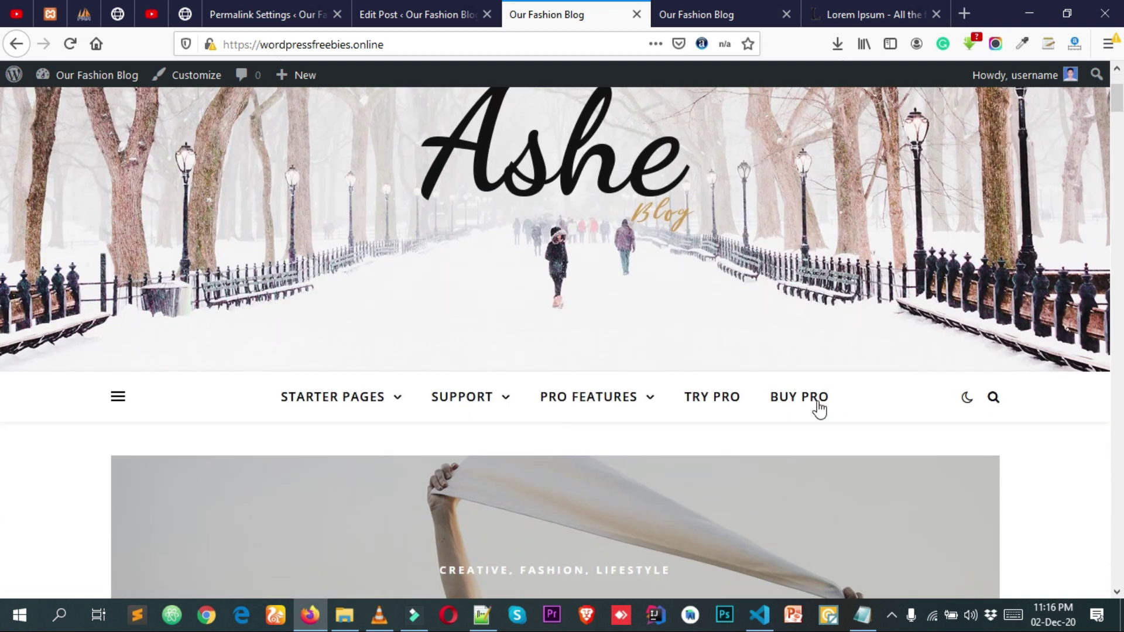
pyautogui.moveTo(328, 420)
pyautogui.click(480, 7)
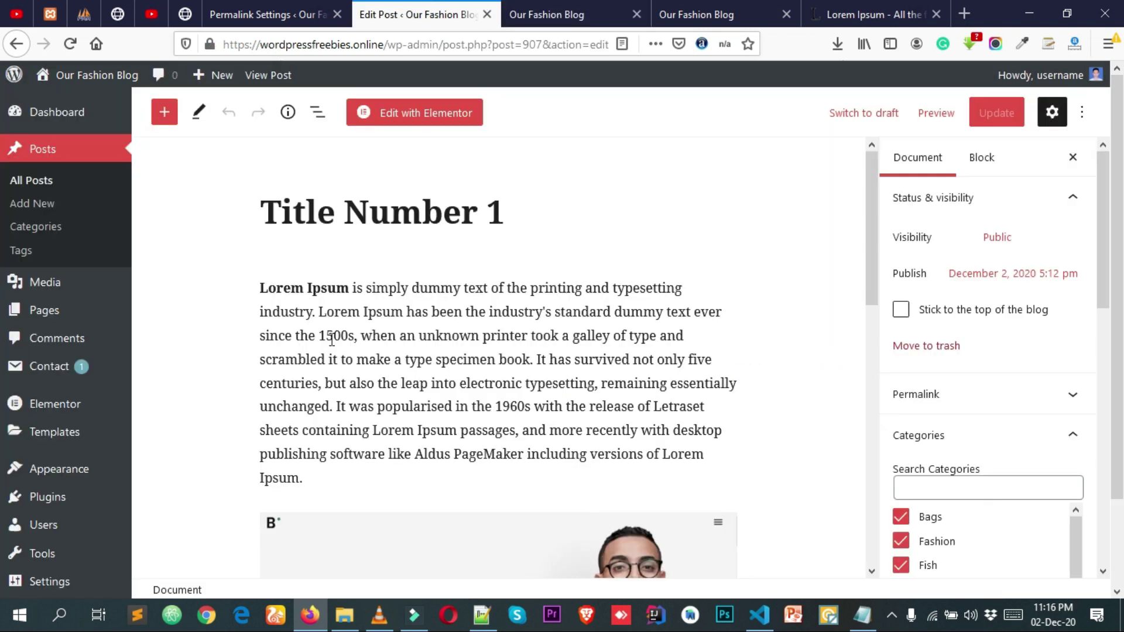
# - Go to Appearance > Menus from the admin sidebar
pyautogui.scroll(-4, 606, 278)
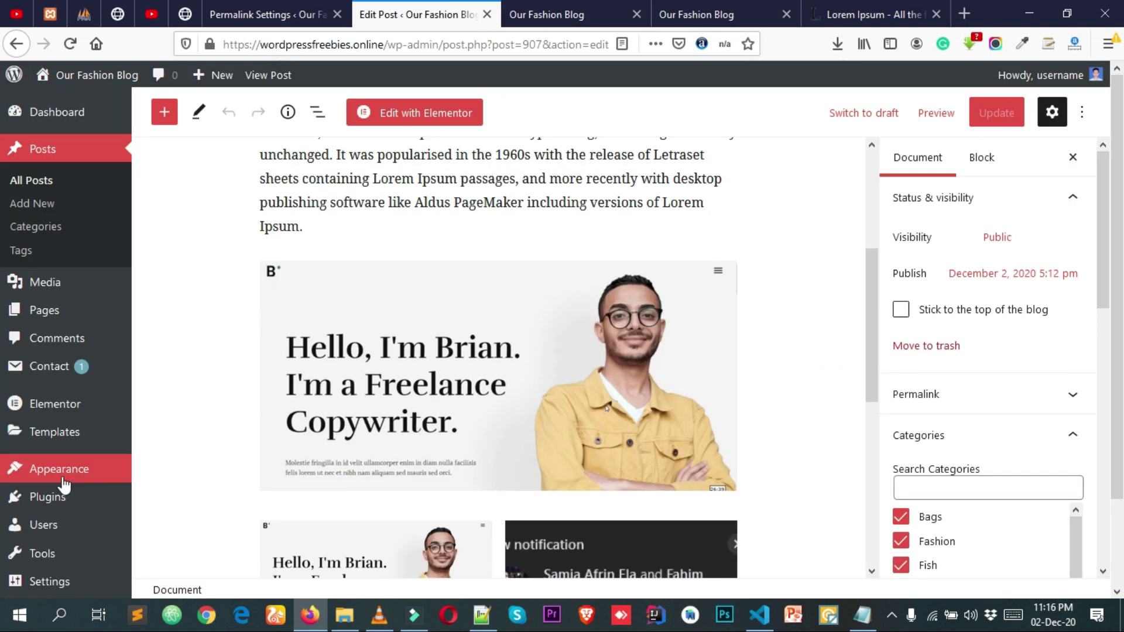
pyautogui.moveTo(60, 479)
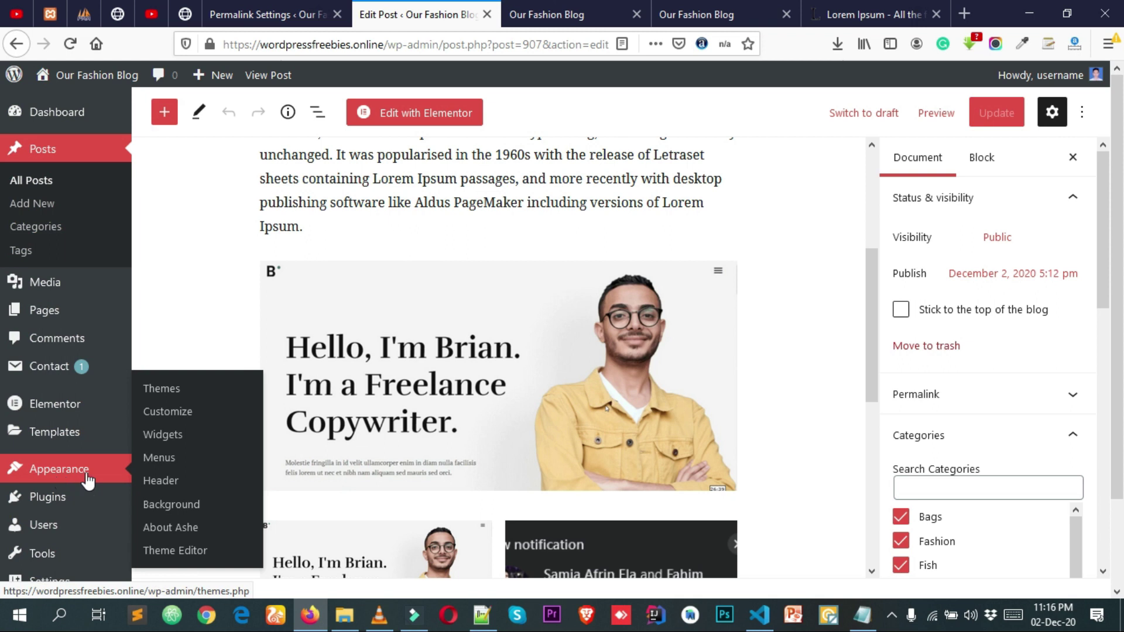
pyautogui.click(164, 463)
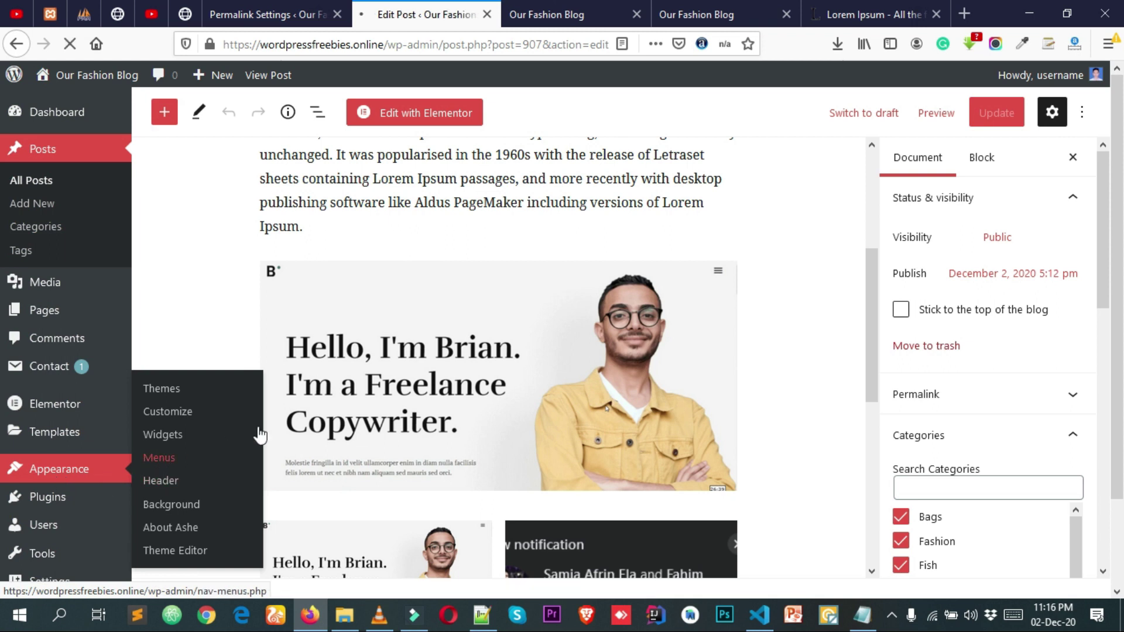
# - Close the Permalink Settings, duplicate blog homepage and Lorem Ipsum tabs
pyautogui.click(337, 14)
pyautogui.click(424, 12)
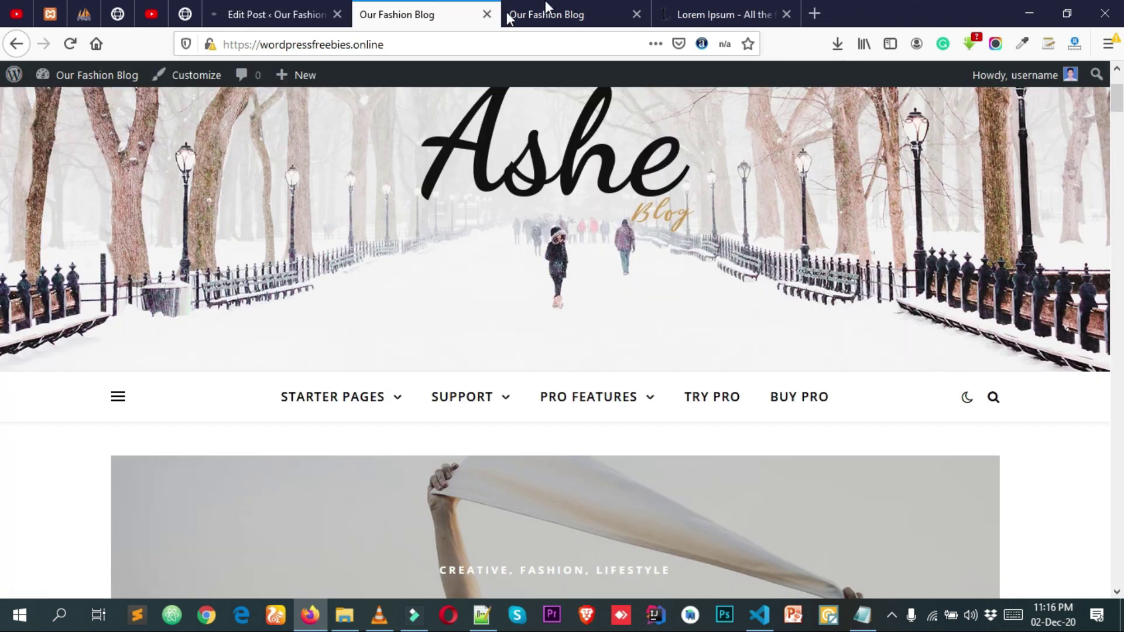
pyautogui.click(589, 21)
pyautogui.click(637, 14)
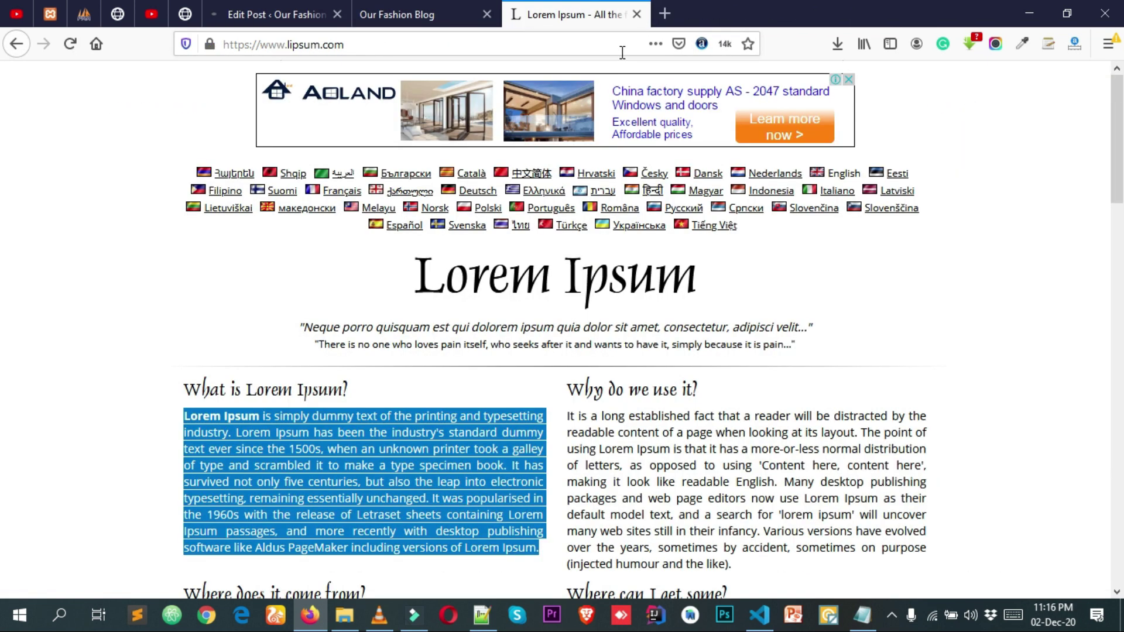
pyautogui.click(638, 14)
# - Compare the Menus page against the current menu on the live site
pyautogui.click(343, 14)
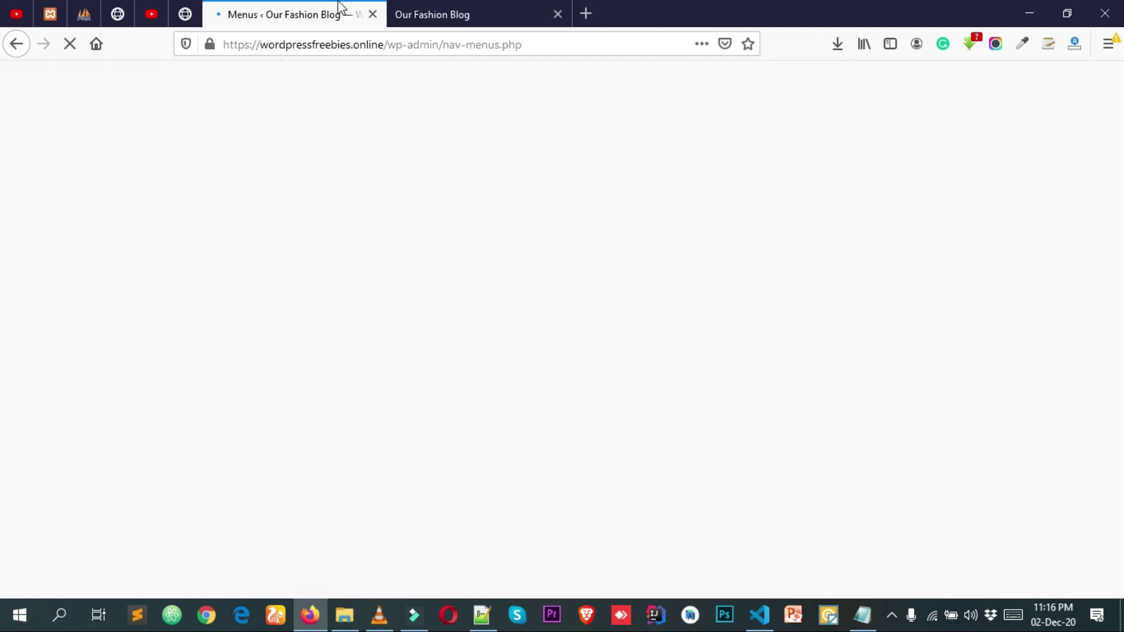
pyautogui.scroll(-5, 536, 249)
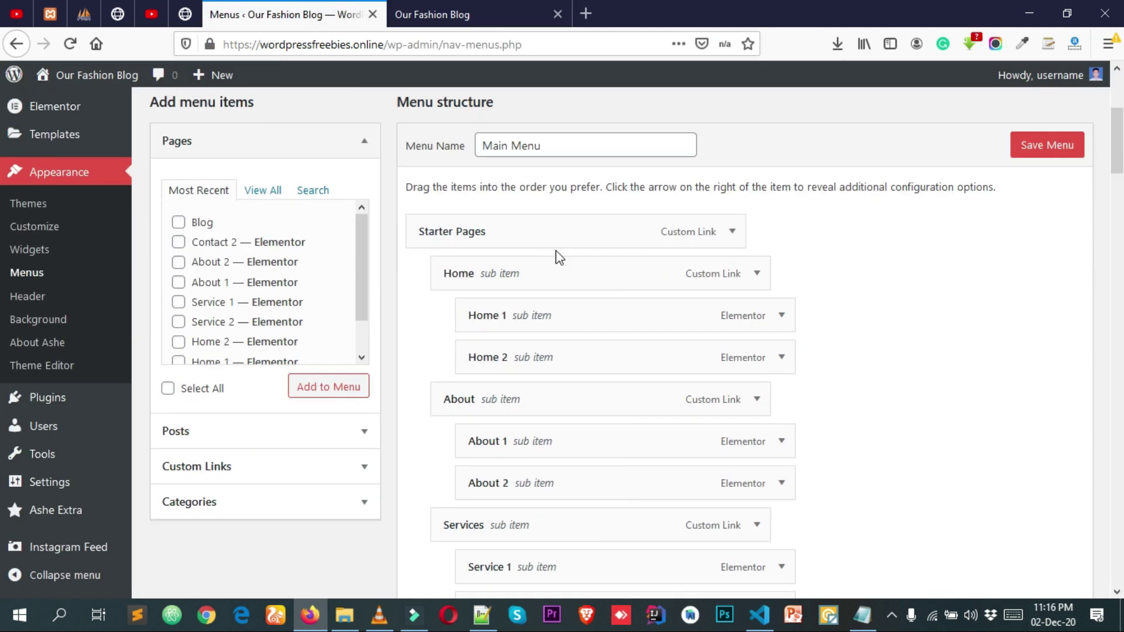
pyautogui.scroll(3, 562, 240)
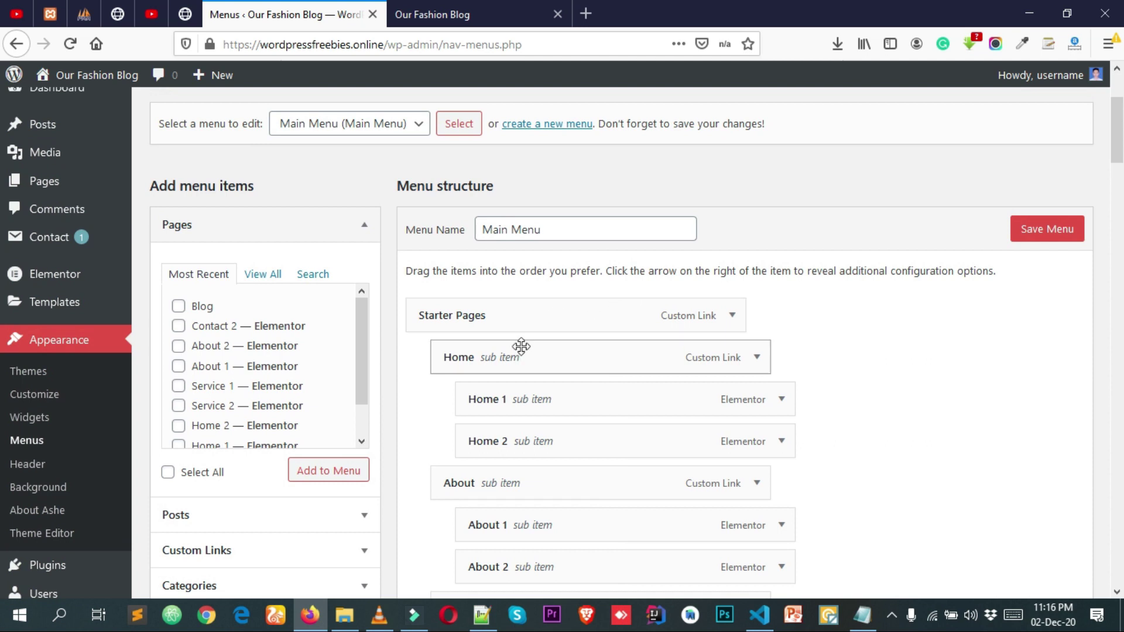
pyautogui.click(454, 11)
pyautogui.moveTo(313, 394)
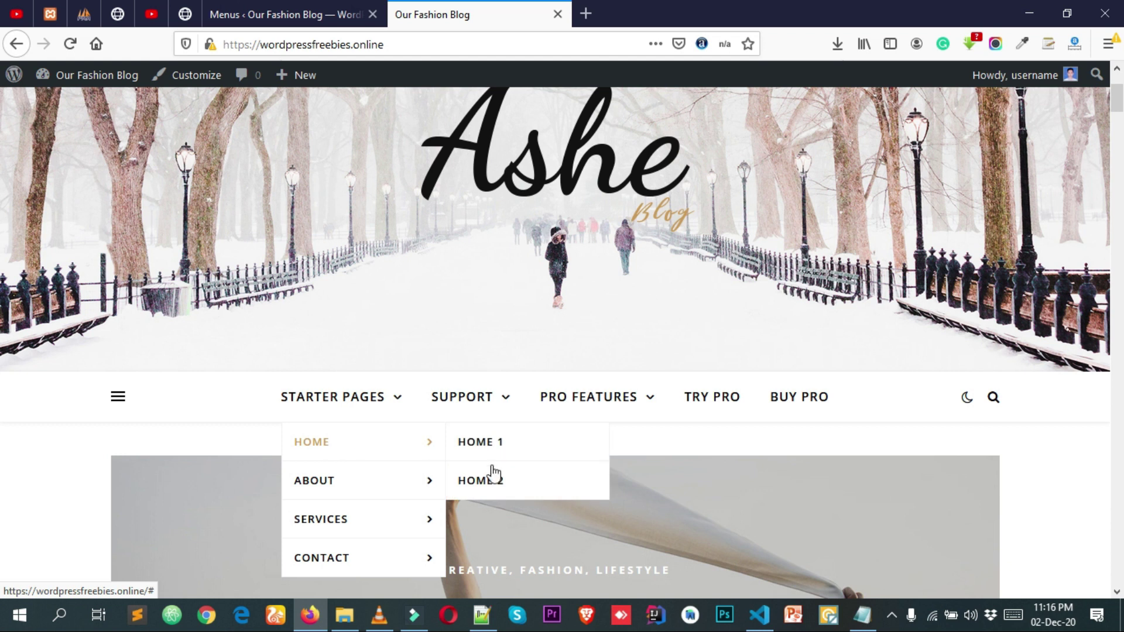
pyautogui.click(287, 14)
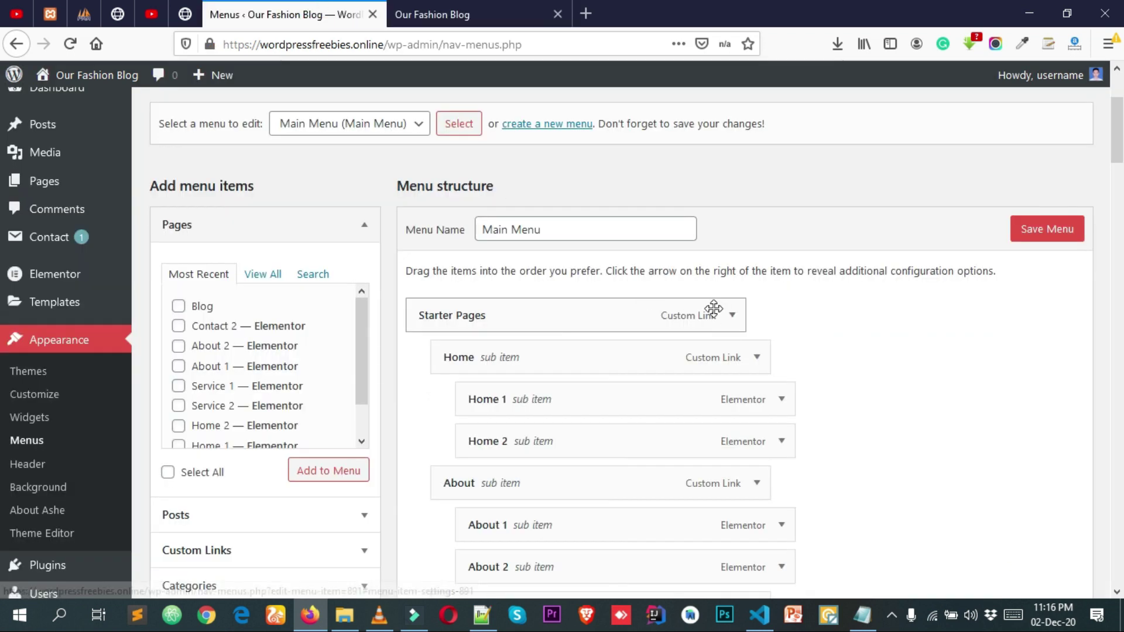
pyautogui.scroll(-8, 837, 296)
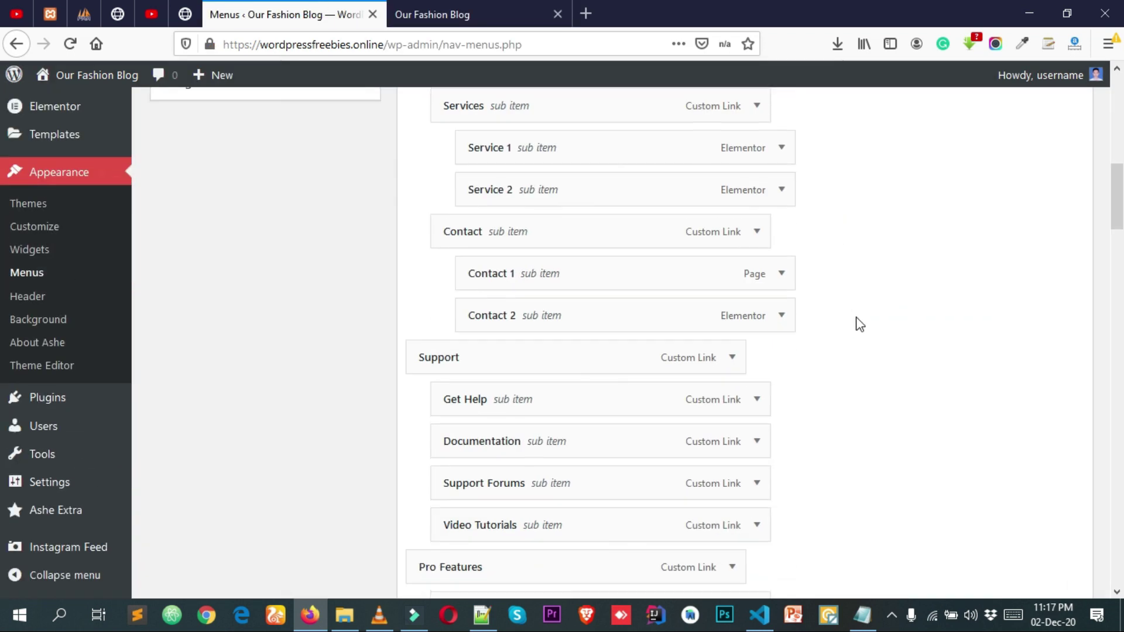
pyautogui.scroll(6, 855, 321)
pyautogui.scroll(5, 723, 464)
pyautogui.scroll(-6, 760, 432)
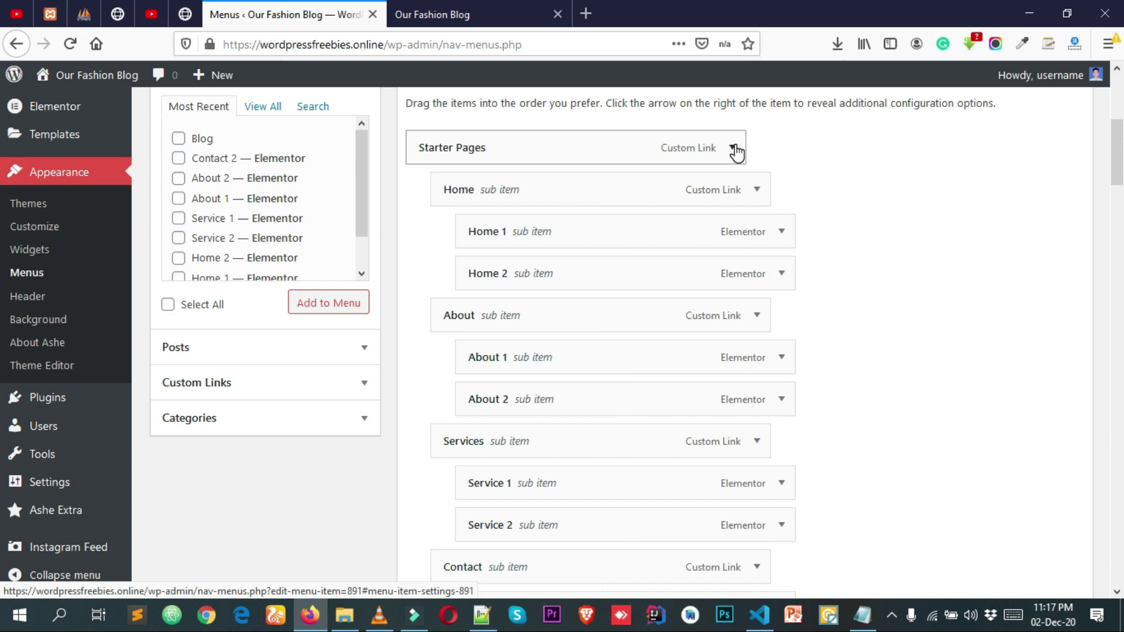
# - Remove the Starter Pages, Home, Home 1, Home 2 and About items from the Main Menu
pyautogui.click(733, 148)
pyautogui.click(732, 150)
pyautogui.click(731, 150)
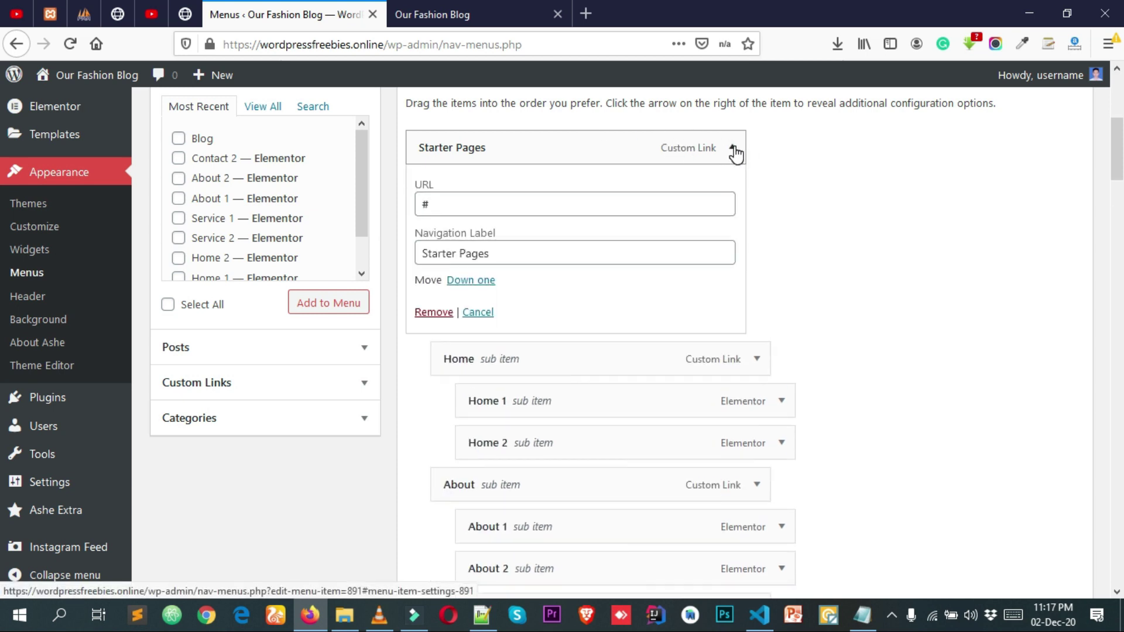
pyautogui.click(435, 312)
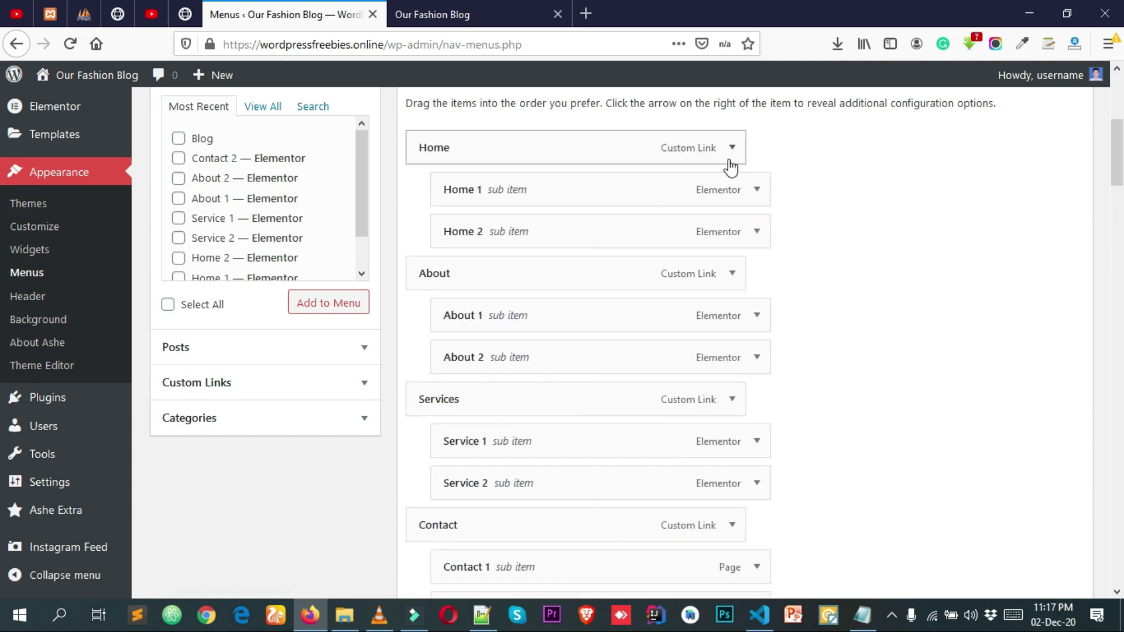
pyautogui.click(732, 147)
pyautogui.click(433, 312)
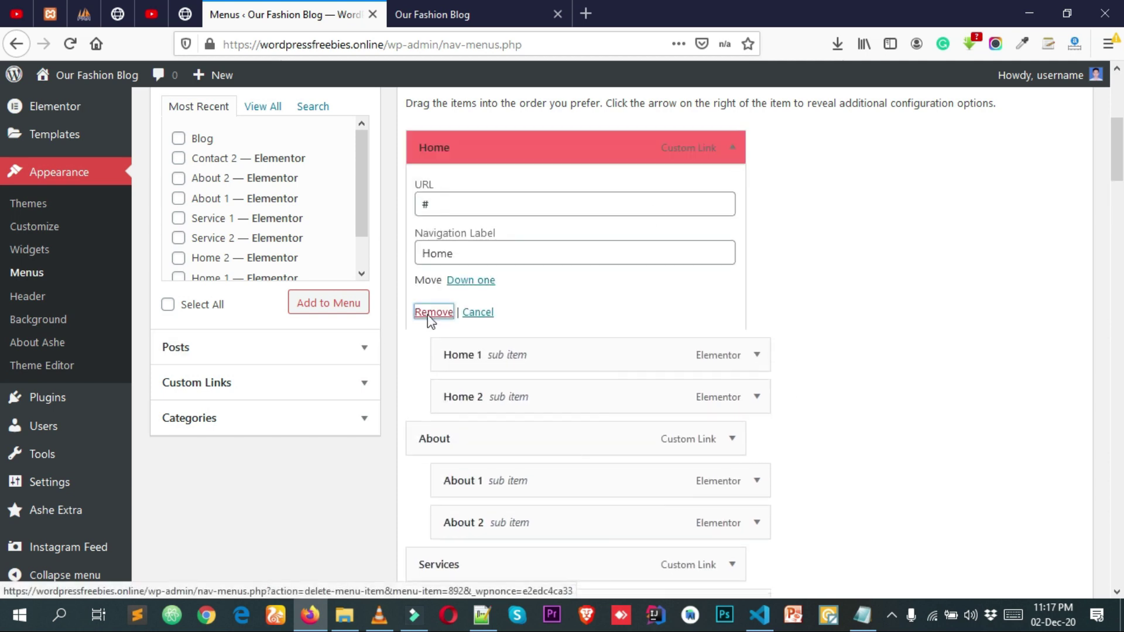
pyautogui.click(733, 148)
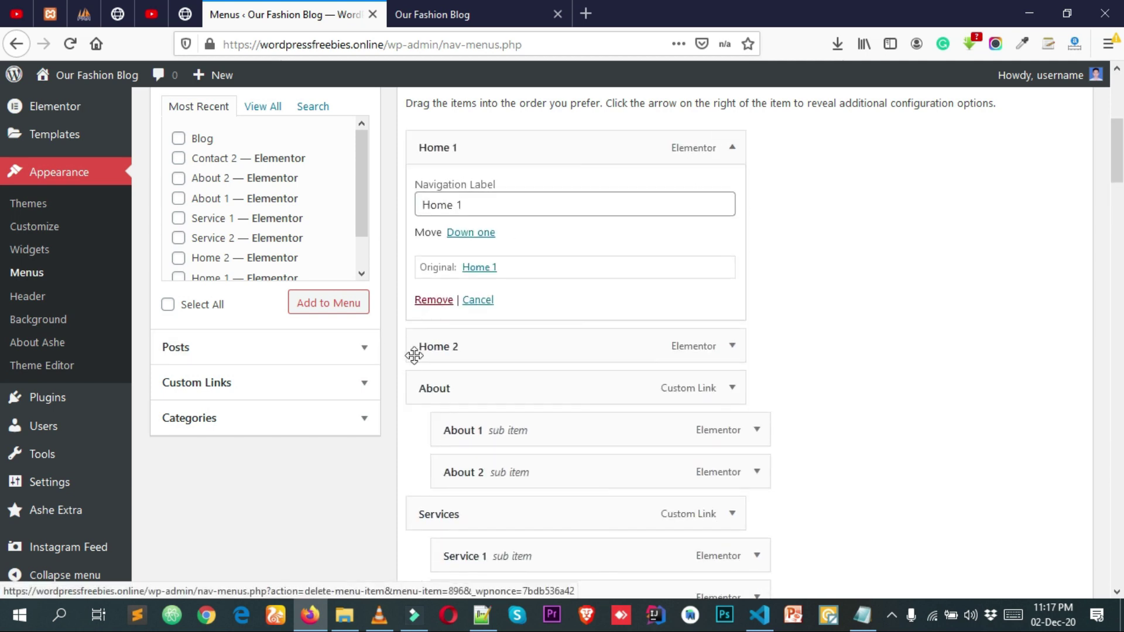
pyautogui.click(434, 300)
pyautogui.click(732, 148)
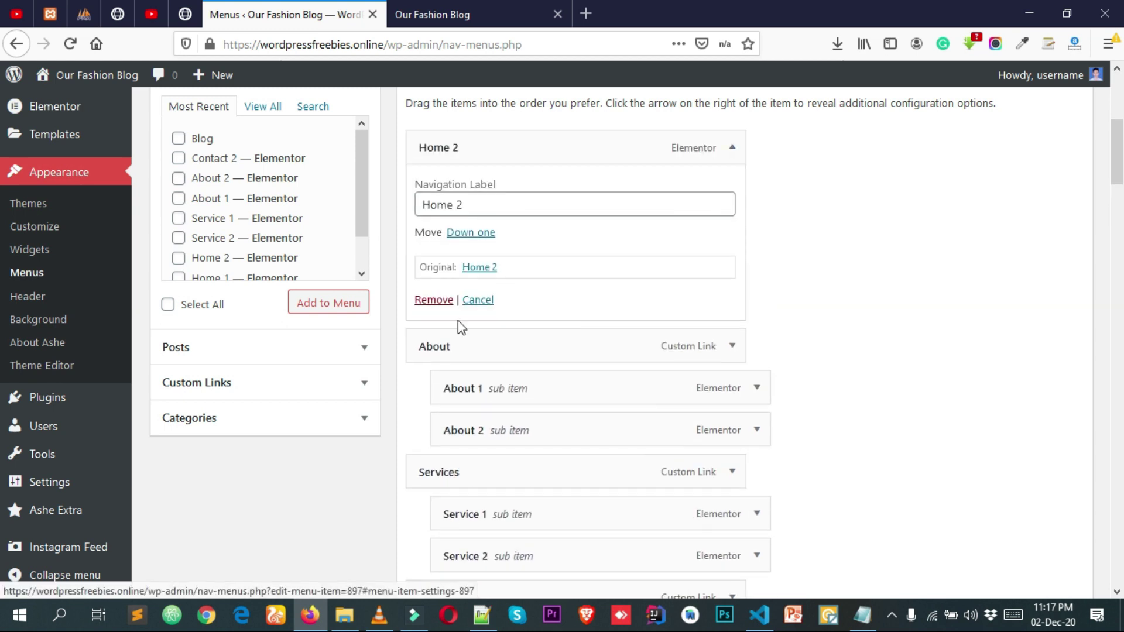
pyautogui.click(433, 299)
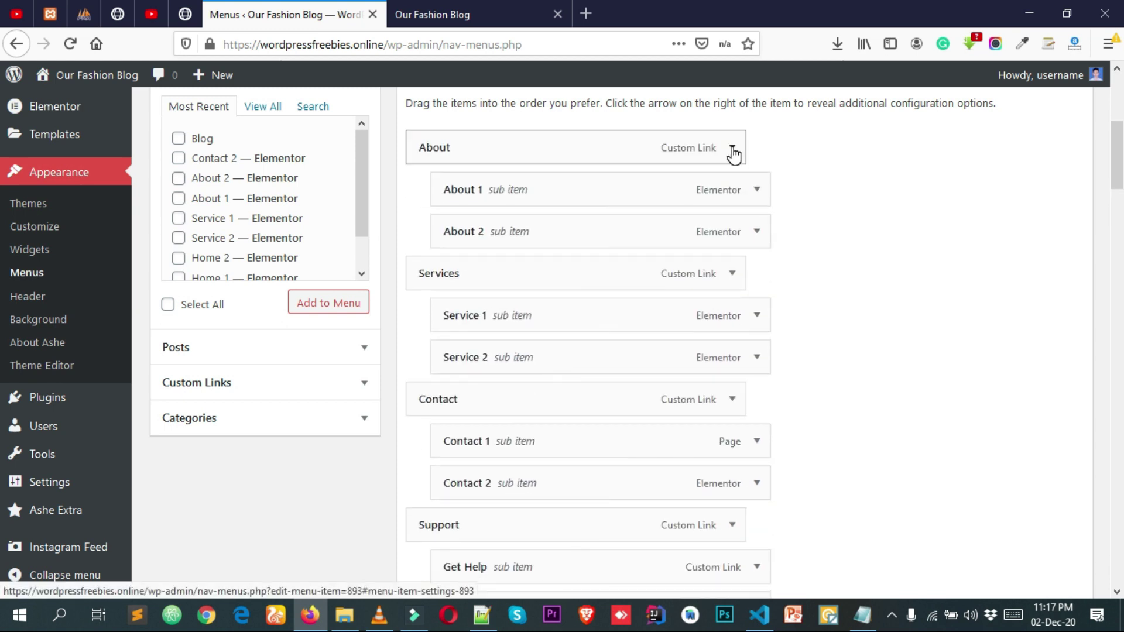
pyautogui.click(732, 148)
pyautogui.click(436, 310)
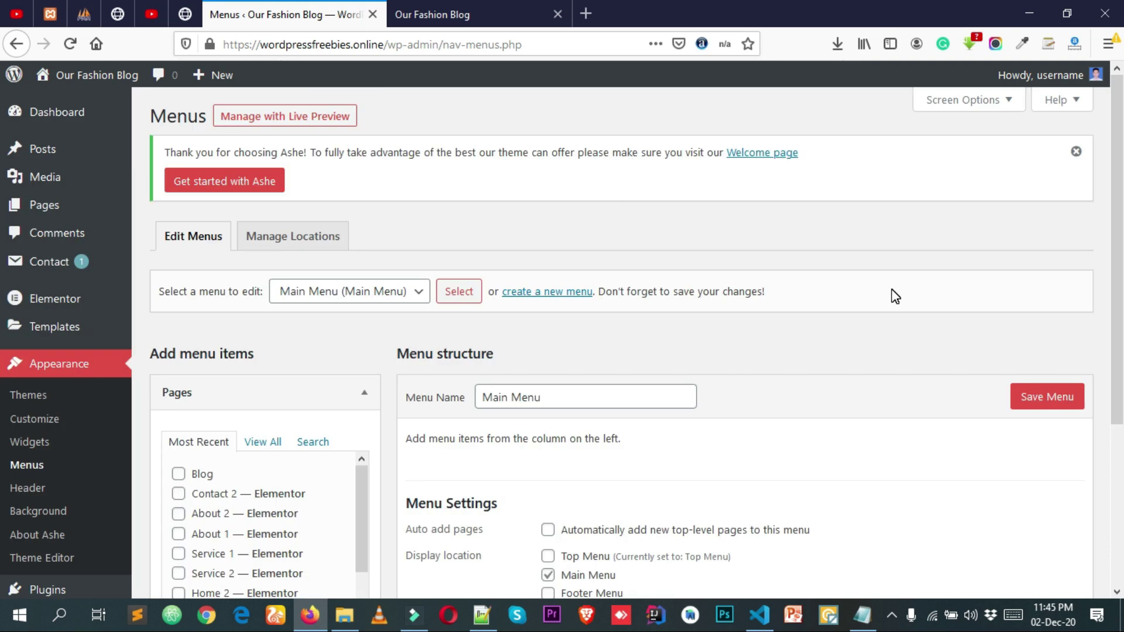
# - Tick the Home and Blog pages in the full list of site pages
pyautogui.scroll(-3, 899, 297)
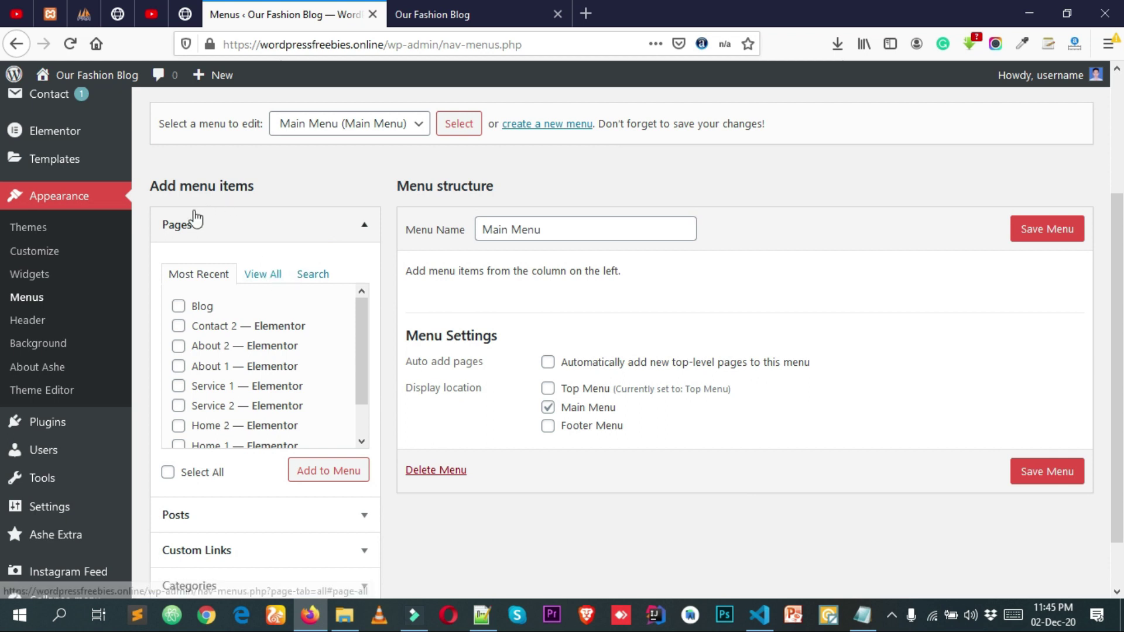
pyautogui.click(261, 275)
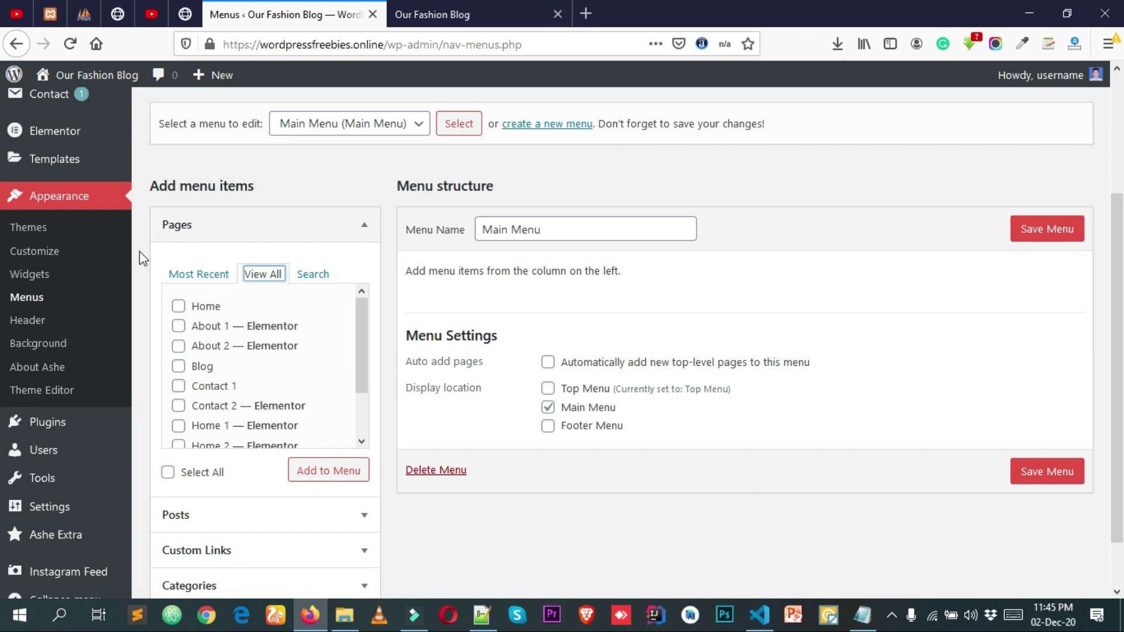
pyautogui.click(193, 310)
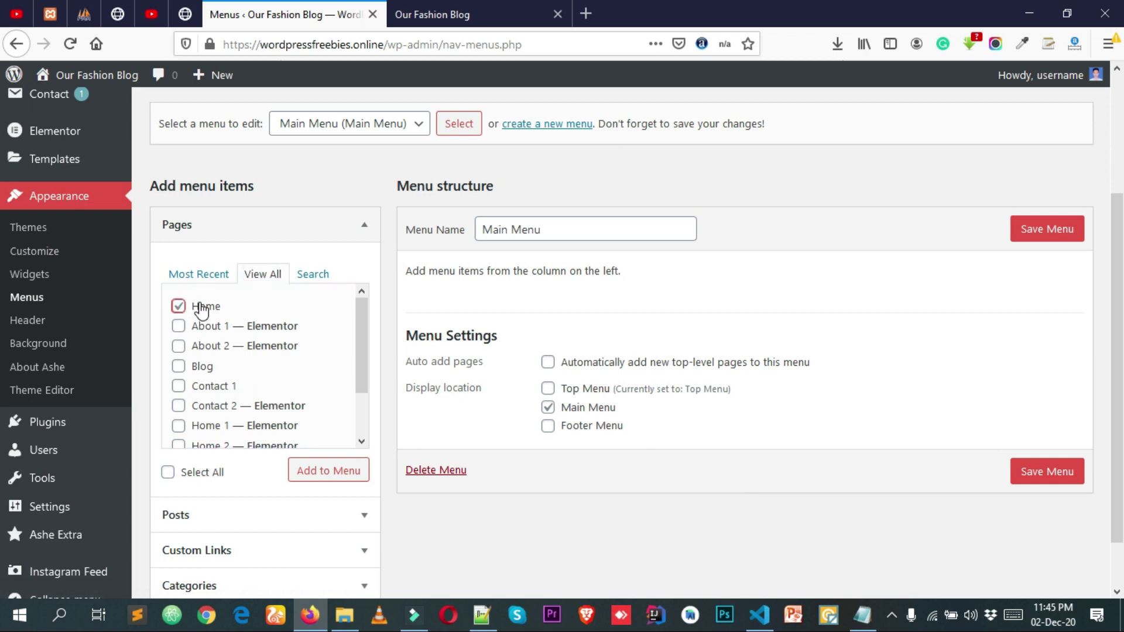
pyautogui.click(200, 369)
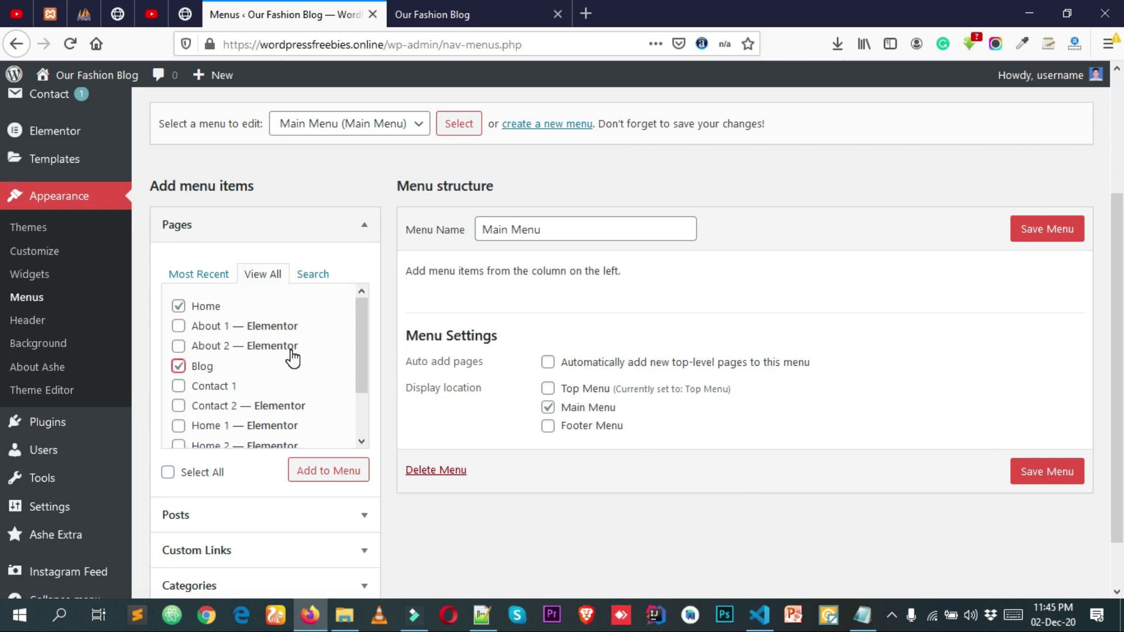
pyautogui.scroll(-2, 292, 359)
pyautogui.scroll(-2, 304, 365)
pyautogui.scroll(2, 298, 360)
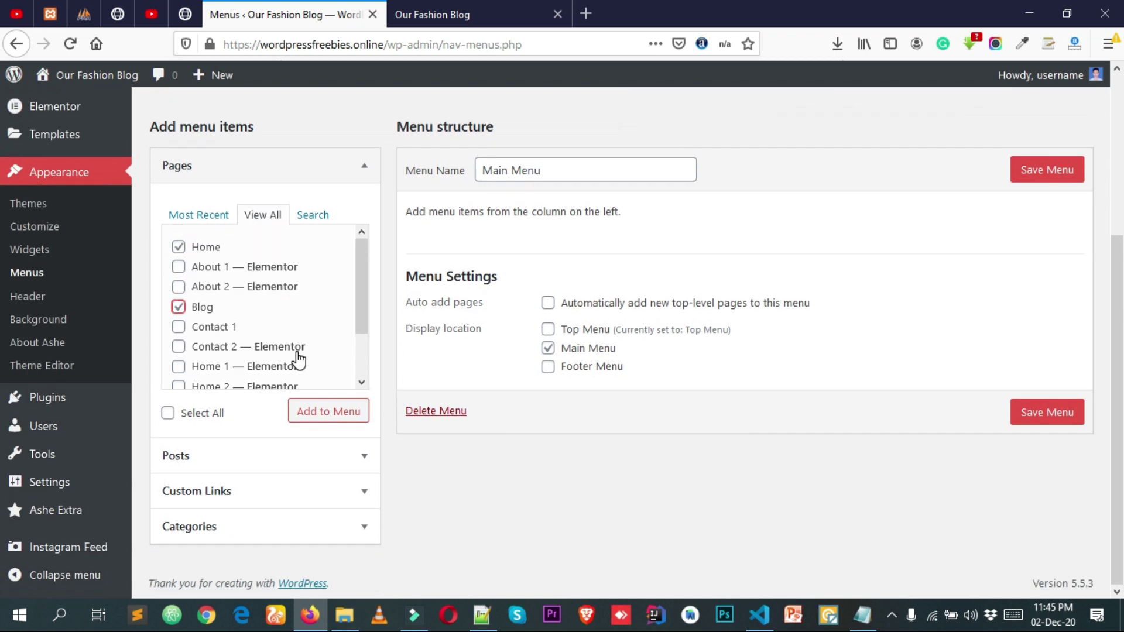
pyautogui.scroll(3, 299, 358)
pyautogui.scroll(-3, 580, 302)
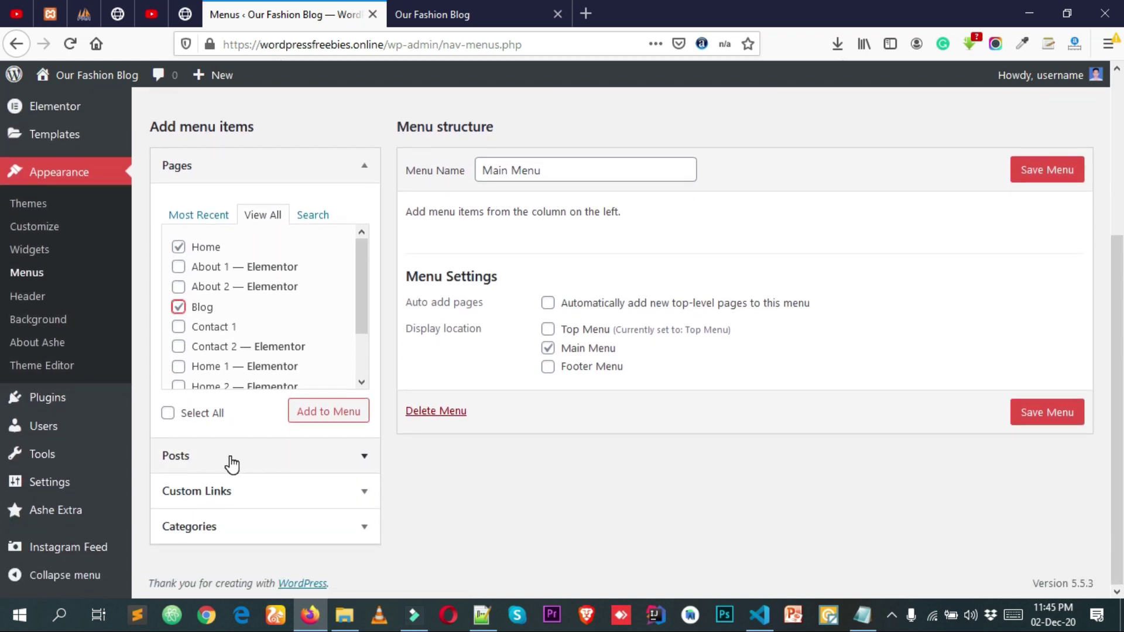
# - Add the checked Home and Blog pages to the Main Menu and save it
pyautogui.click(232, 464)
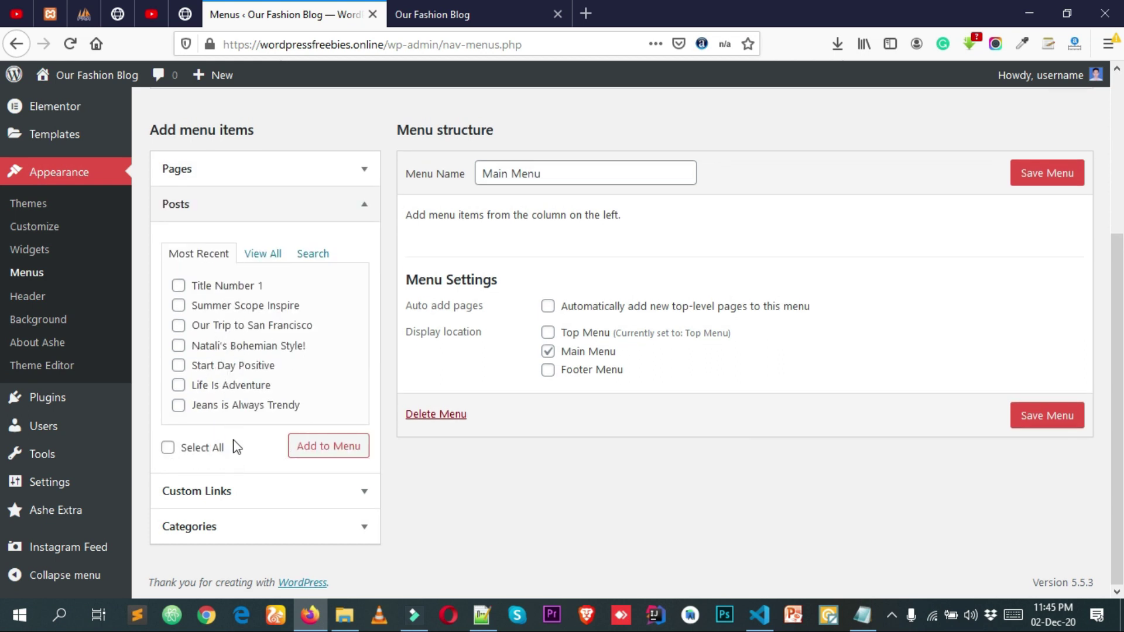
pyautogui.click(236, 497)
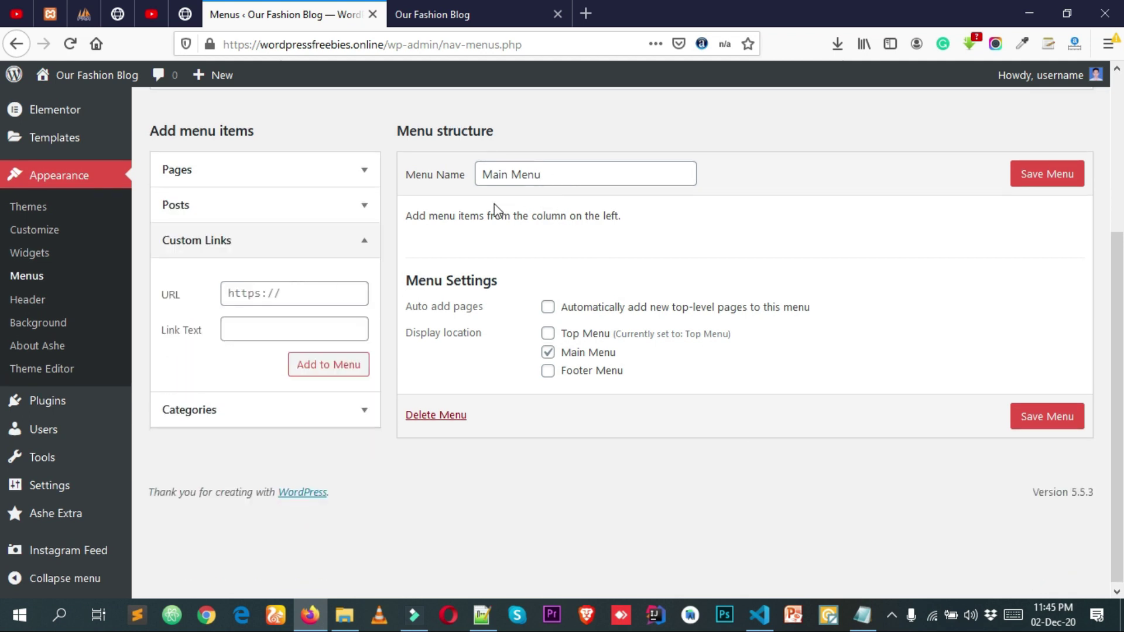
pyautogui.click(230, 290)
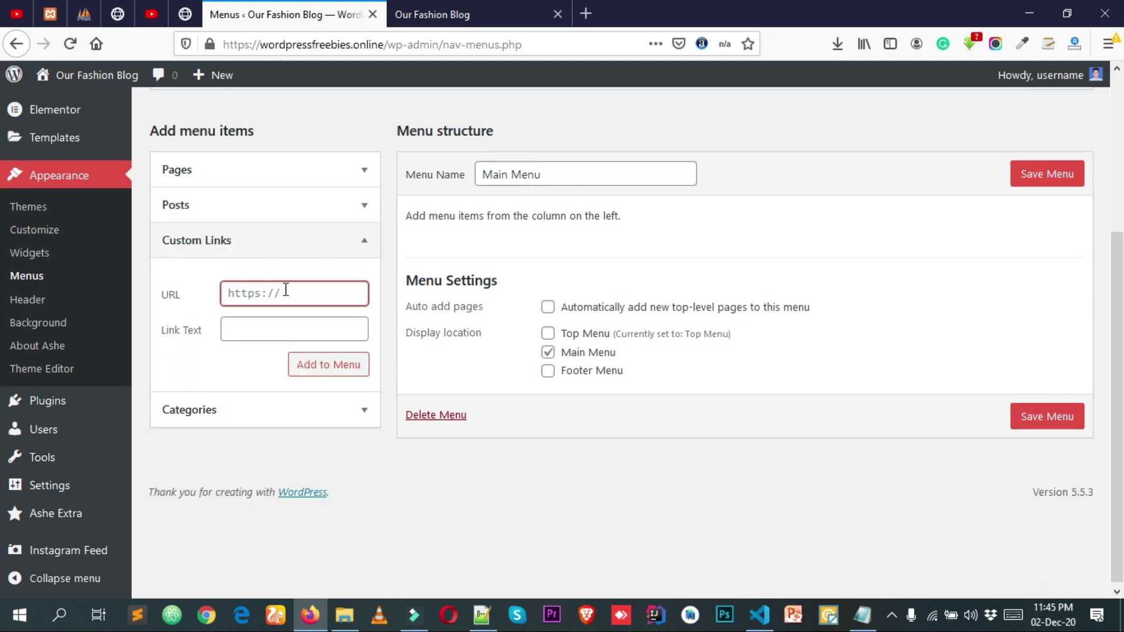
pyautogui.click(262, 329)
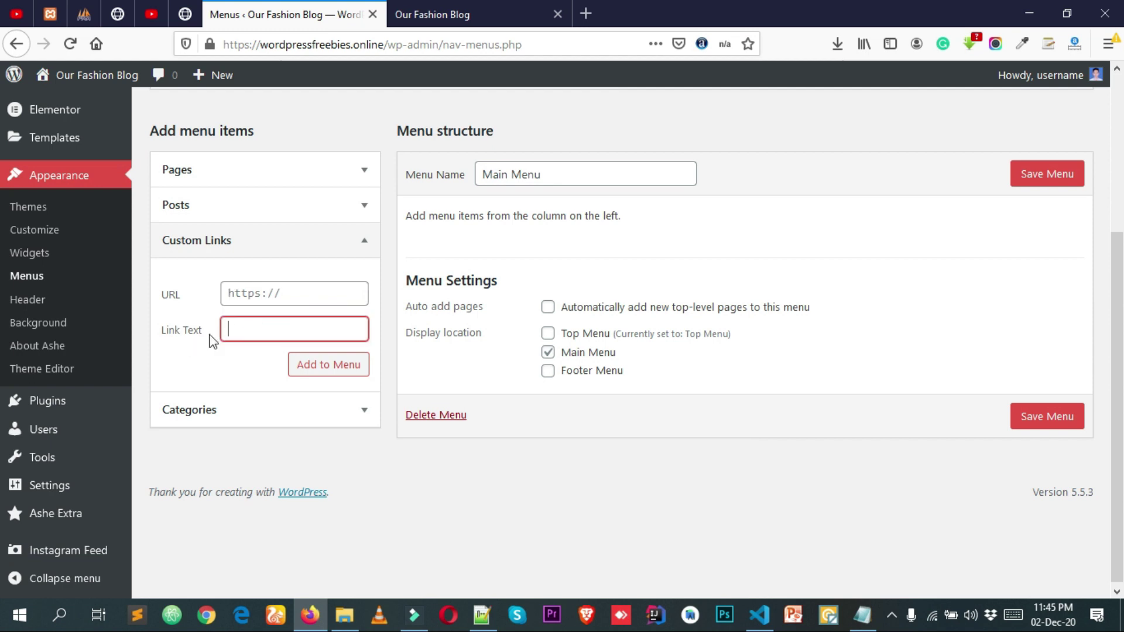
pyautogui.click(206, 173)
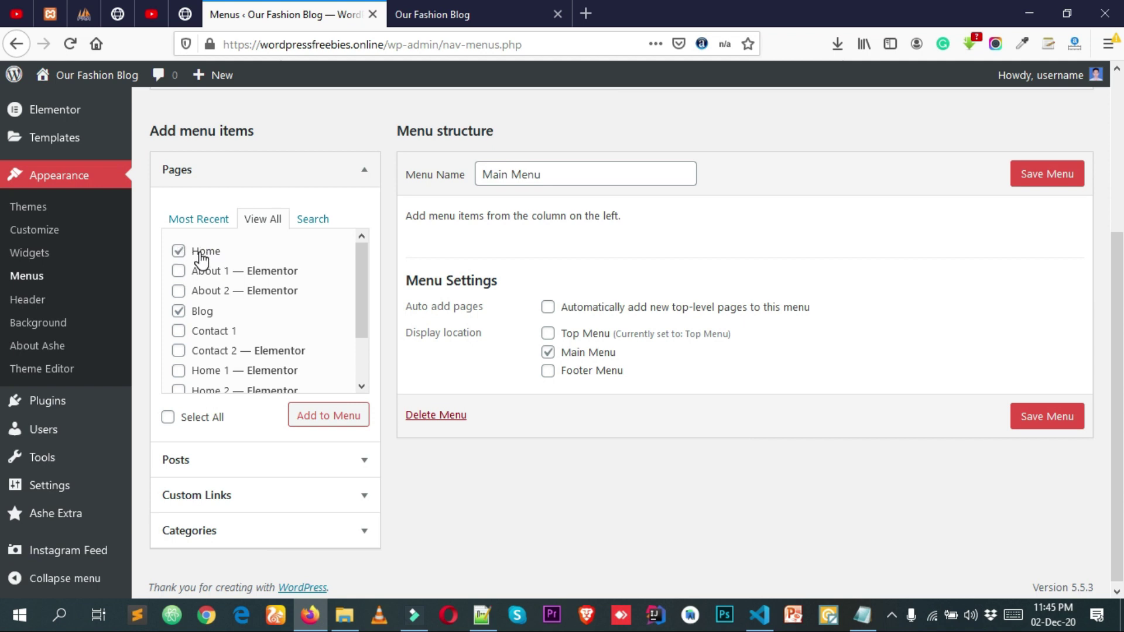
pyautogui.click(314, 419)
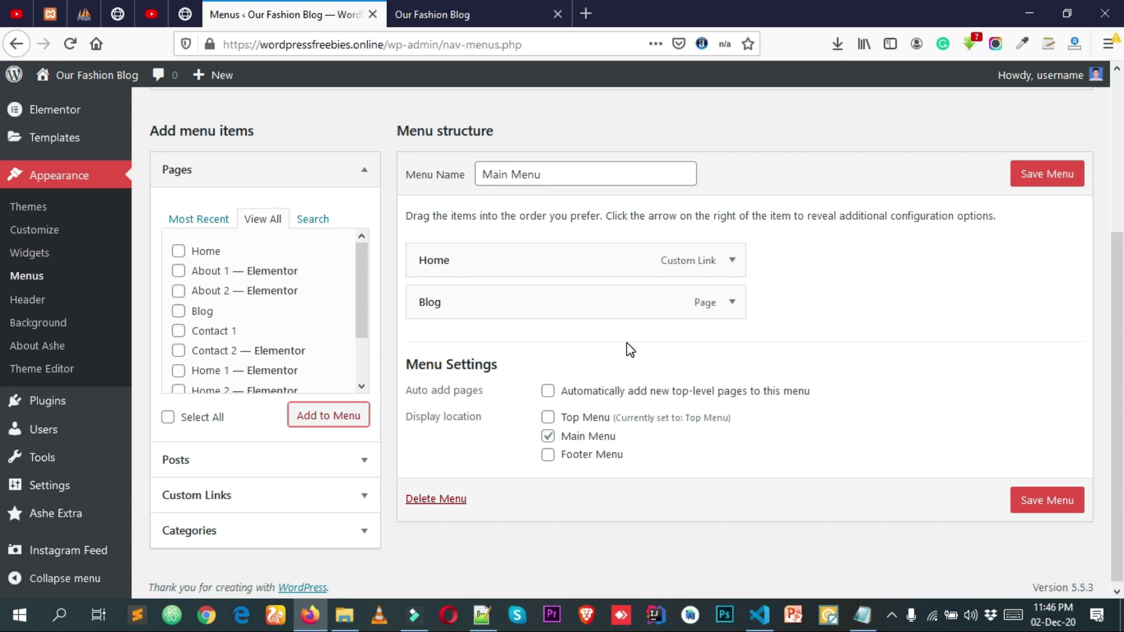
pyautogui.scroll(3, 627, 346)
pyautogui.click(1042, 263)
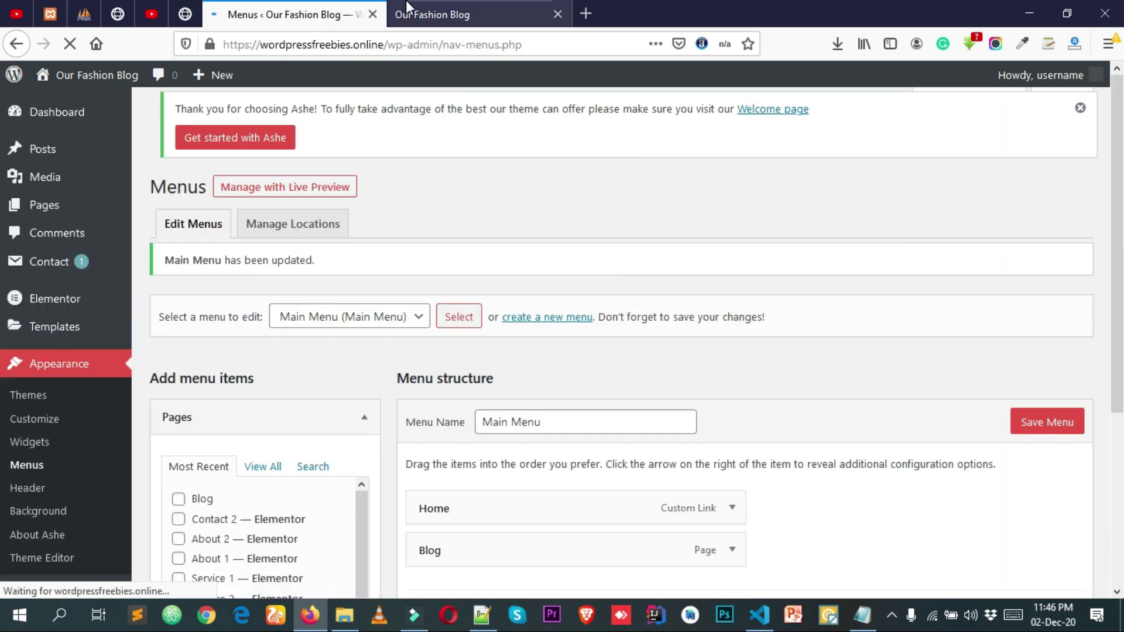
# - Reload the Our Fashion Blog tab to show the new HOME and BLOG navigation
pyautogui.click(462, 14)
pyautogui.rightClick(474, 206)
pyautogui.click(587, 220)
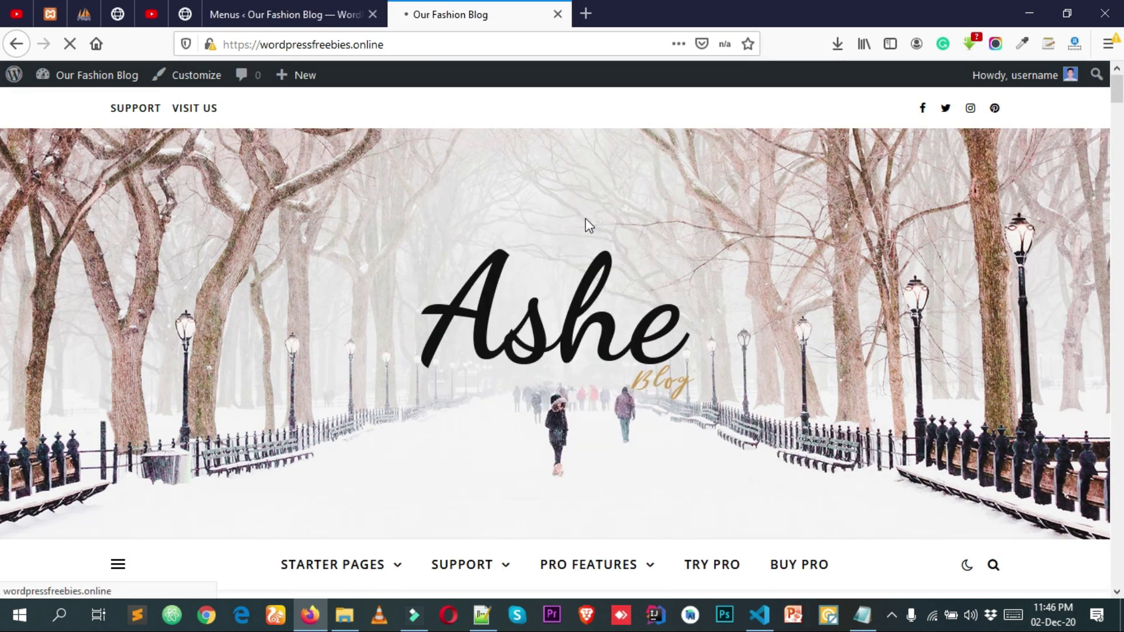
pyautogui.scroll(-5, 586, 226)
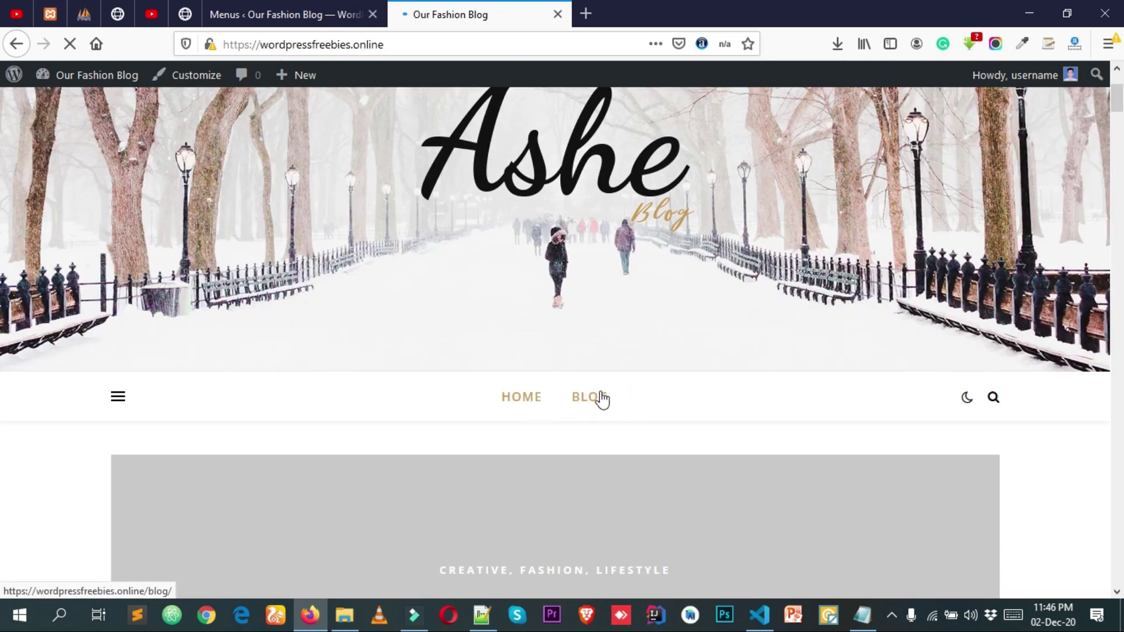
pyautogui.scroll(-2, 697, 375)
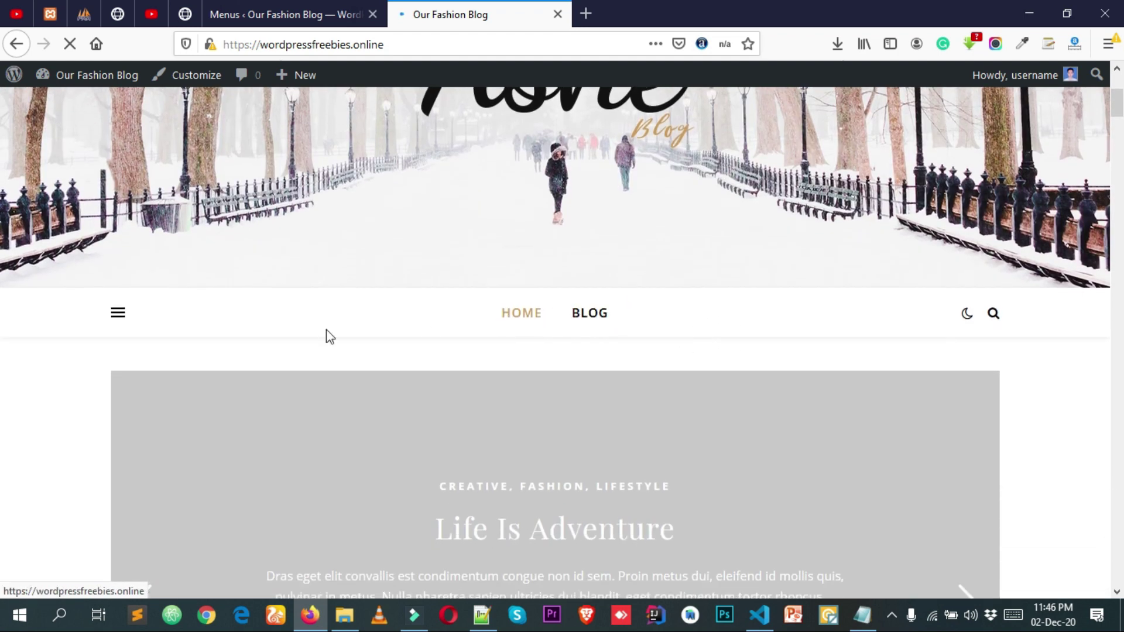
# - Open and close the blog's hamburger side panel, then return to the Menus admin page
pyautogui.click(117, 316)
pyautogui.scroll(-2, 180, 371)
pyautogui.scroll(2, 181, 371)
pyautogui.click(413, 274)
pyautogui.scroll(-8, 424, 296)
pyautogui.scroll(12, 497, 355)
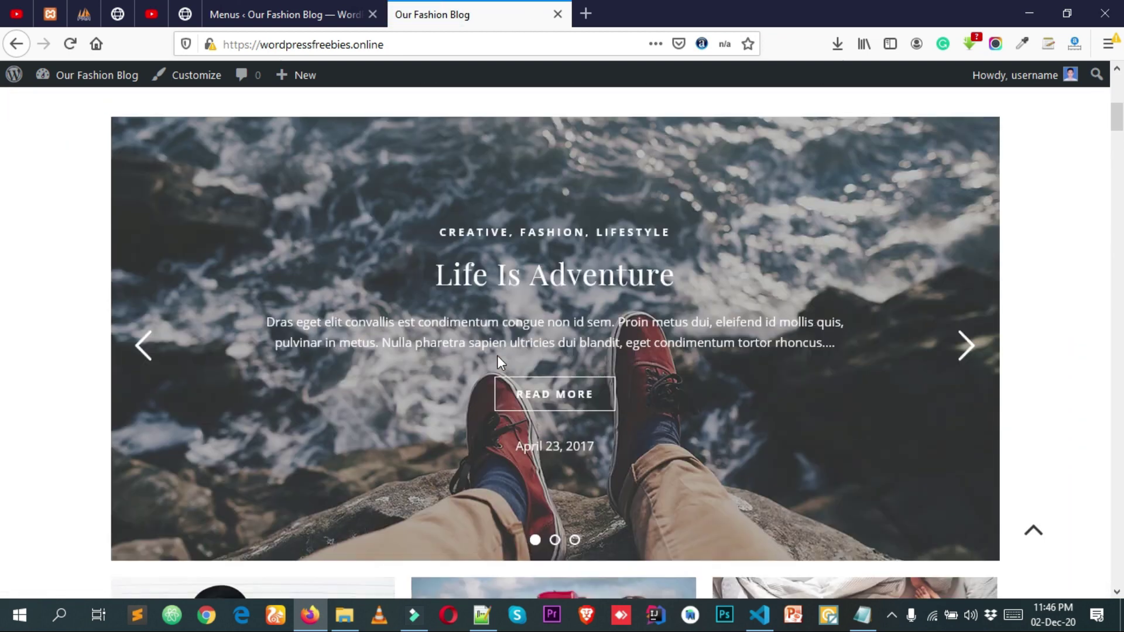
pyautogui.scroll(-2, 649, 385)
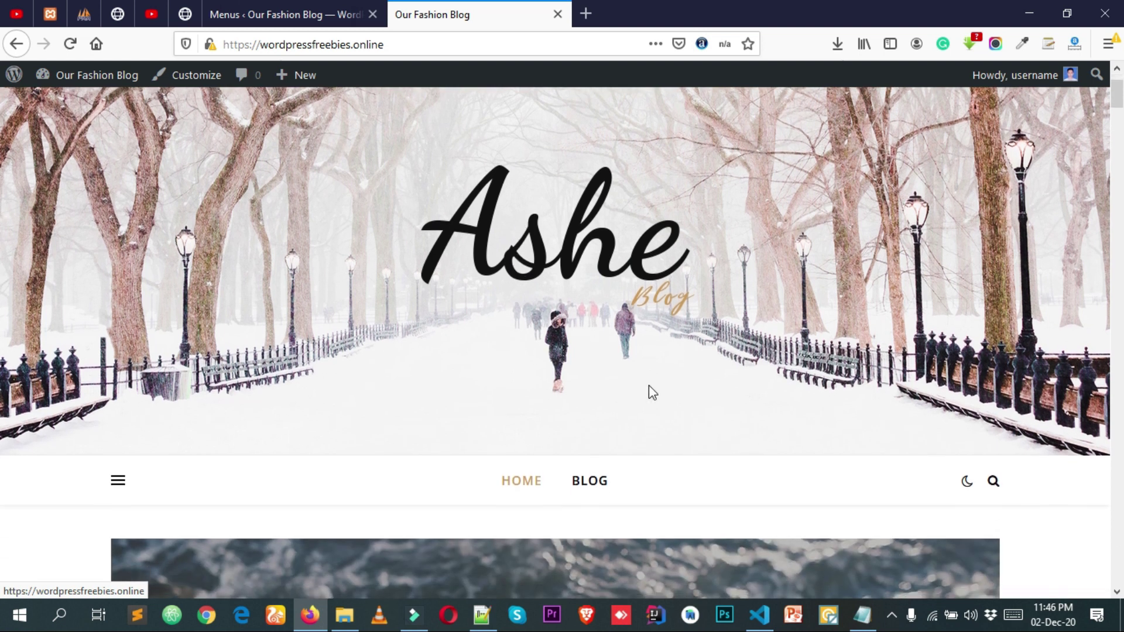
pyautogui.click(308, 12)
# - Go from the Menus page to the Contact forms admin page
pyautogui.scroll(-2, 244, 409)
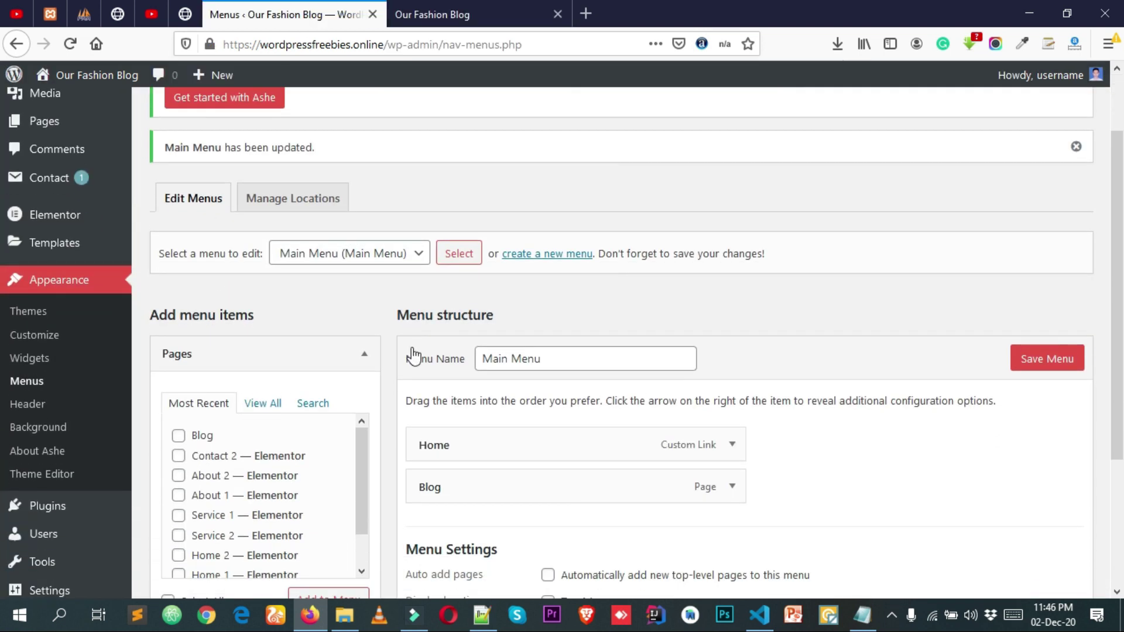
pyautogui.scroll(-2, 409, 351)
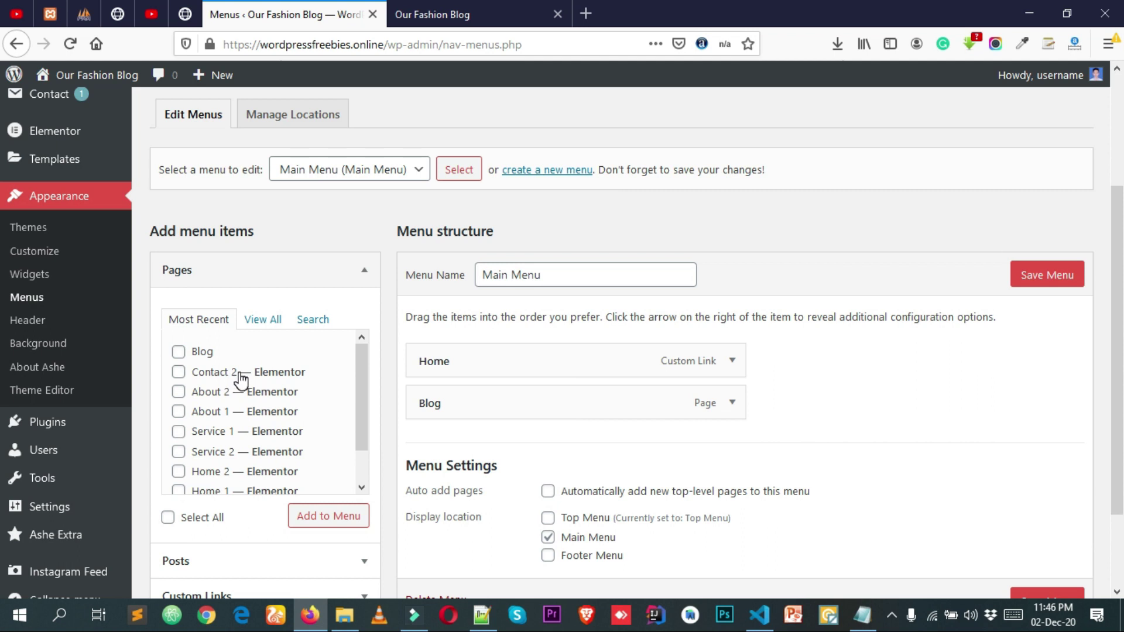
pyautogui.scroll(3, 240, 377)
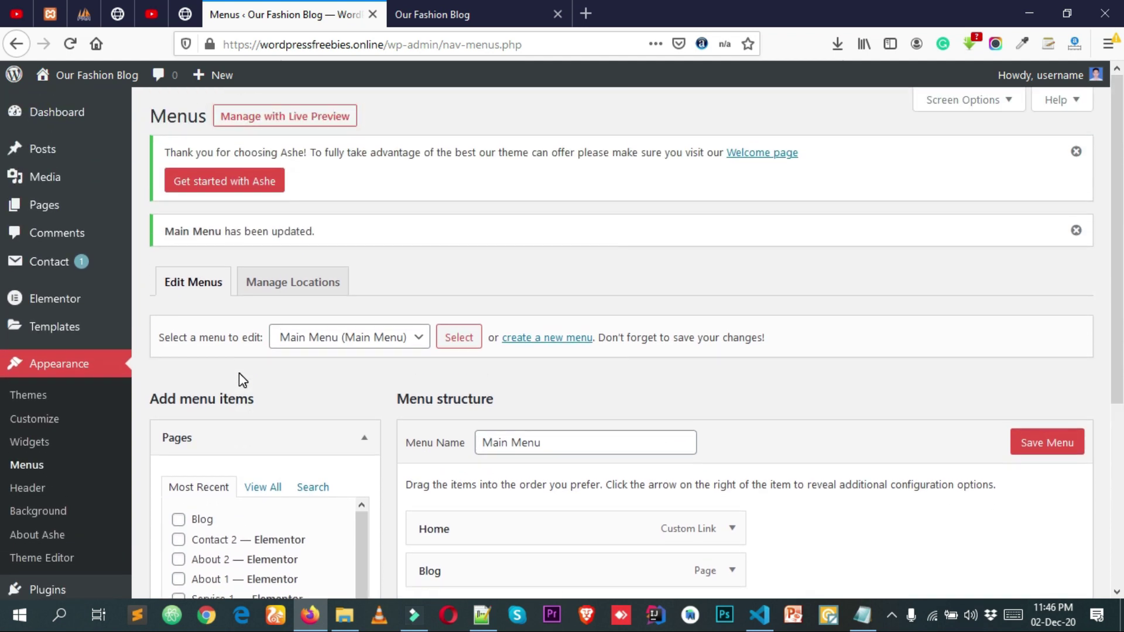
pyautogui.click(71, 268)
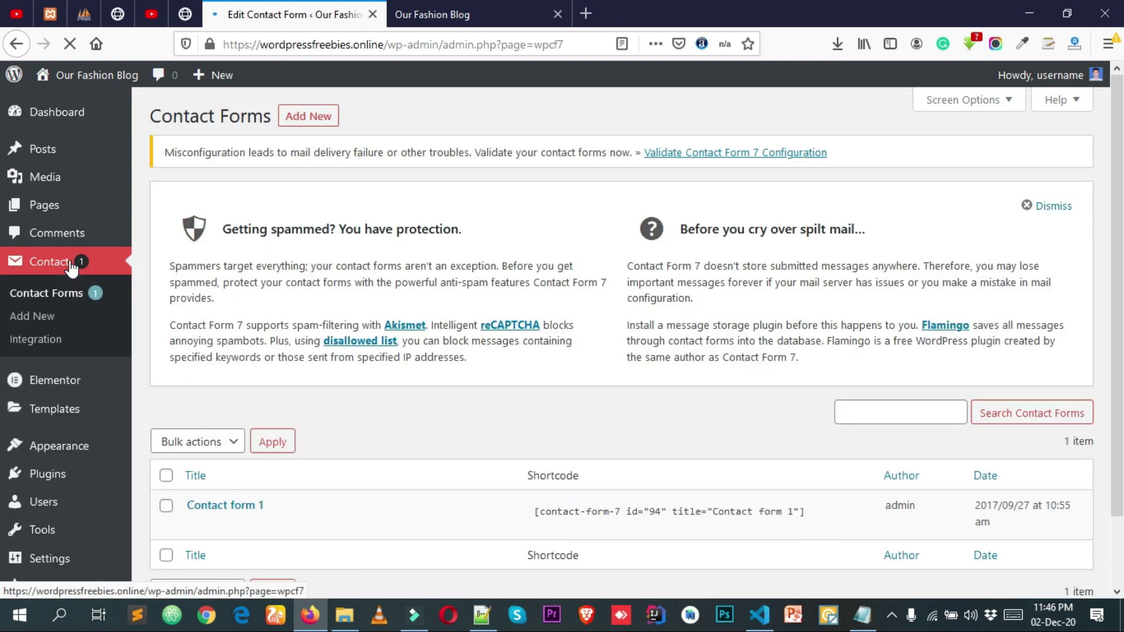
# - Glance at the new contact form screen, then return to the Contact Forms list
pyautogui.scroll(-2, 371, 303)
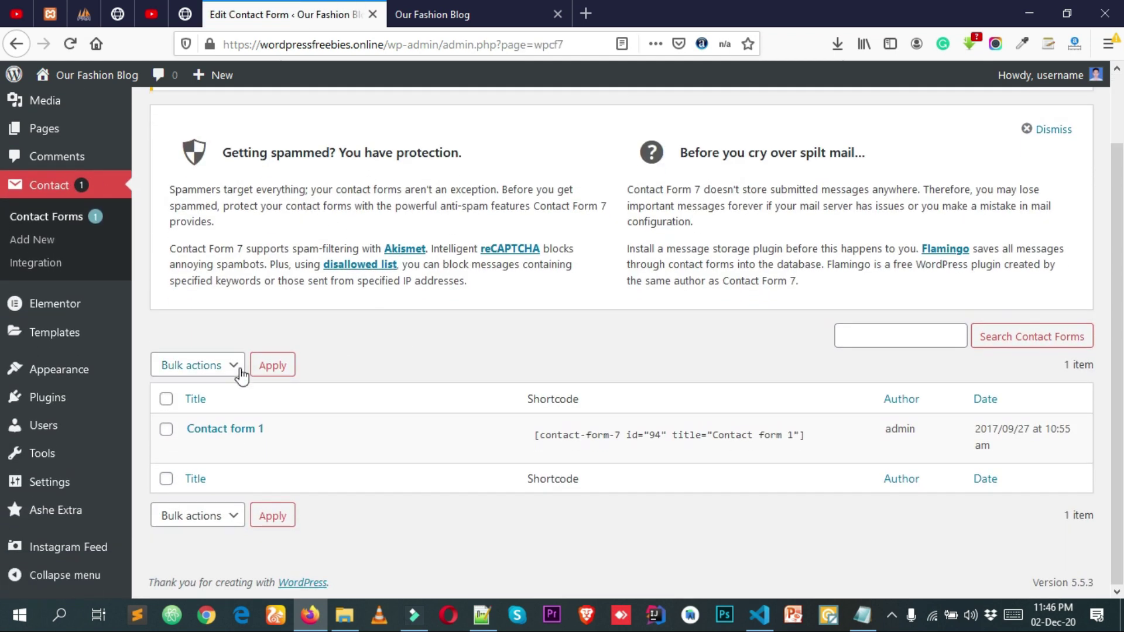
pyautogui.scroll(2, 268, 401)
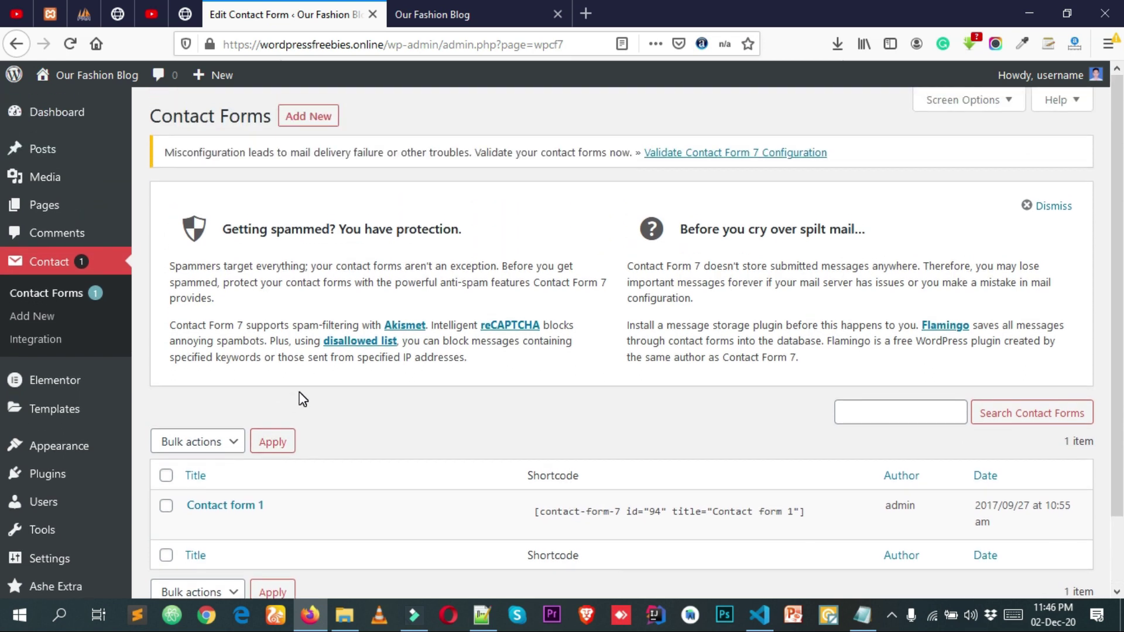
pyautogui.click(305, 117)
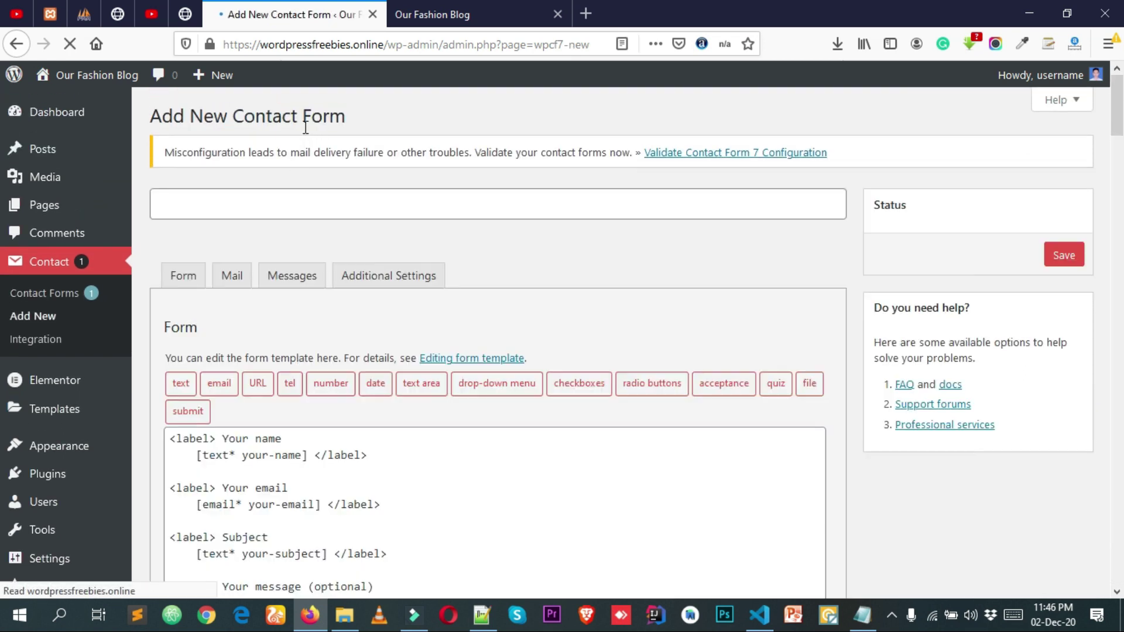
pyautogui.click(20, 51)
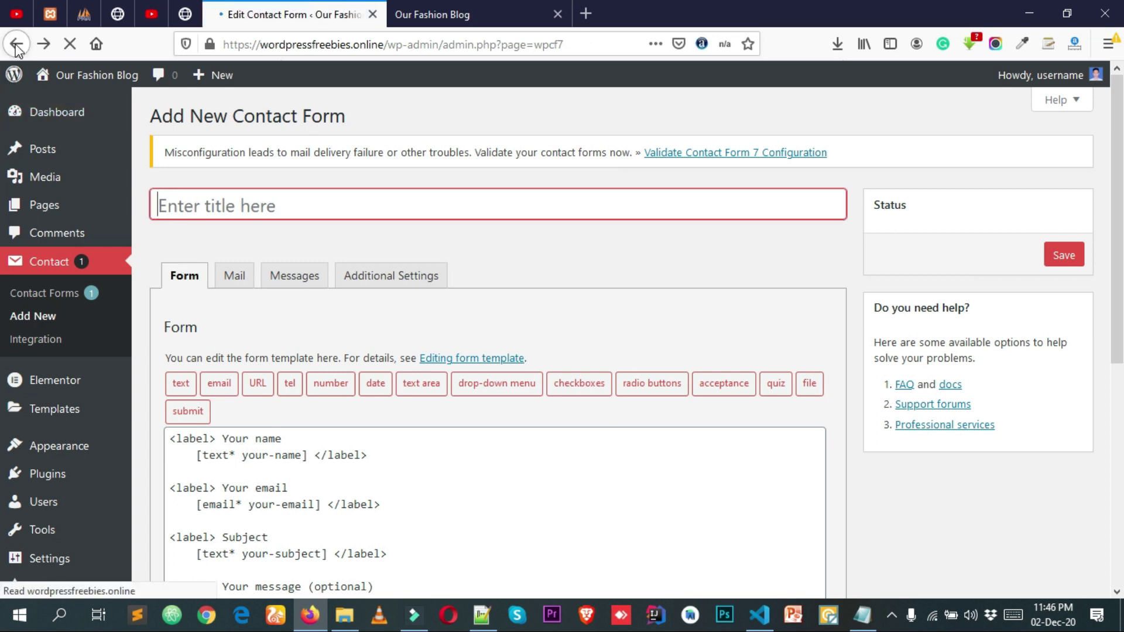
pyautogui.scroll(-2, 585, 311)
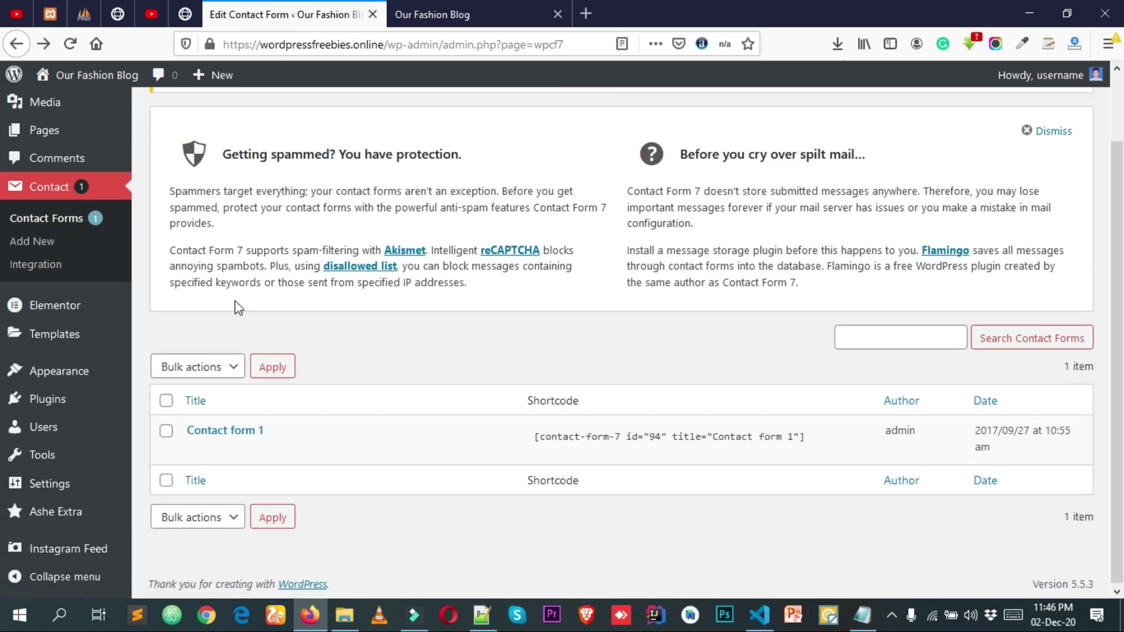
# - Copy the shortcode [contact-form-7 id="94" title="Contact form 1"] from the list
pyautogui.click(621, 439)
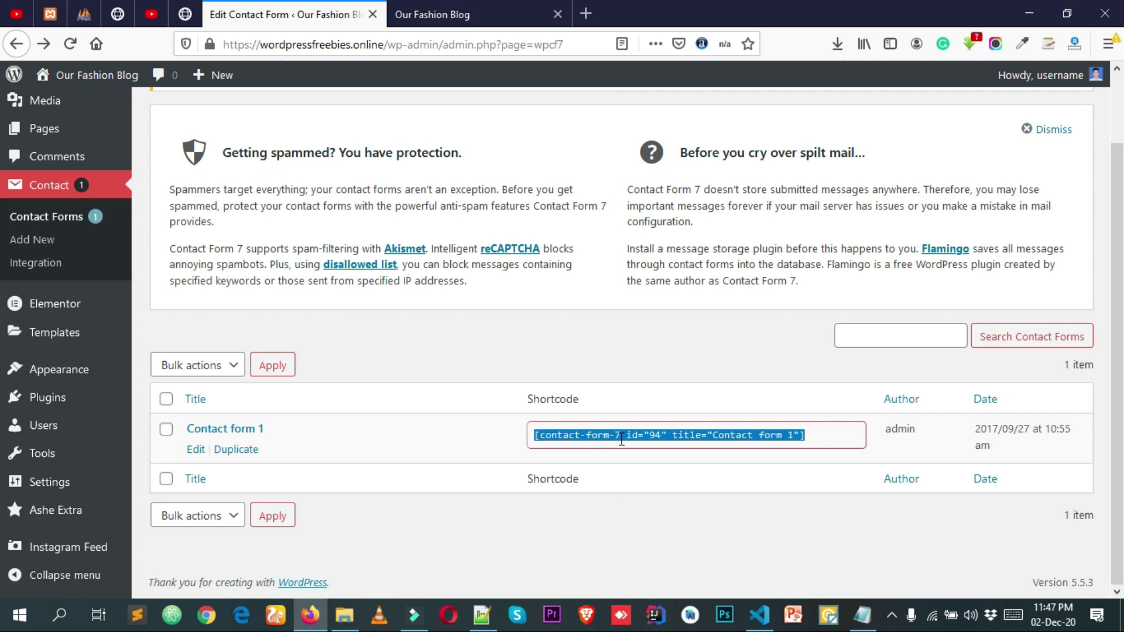
pyautogui.rightClick(621, 438)
pyautogui.click(642, 264)
pyautogui.click(623, 440)
pyautogui.click(623, 440)
pyautogui.rightClick(623, 440)
pyautogui.click(666, 265)
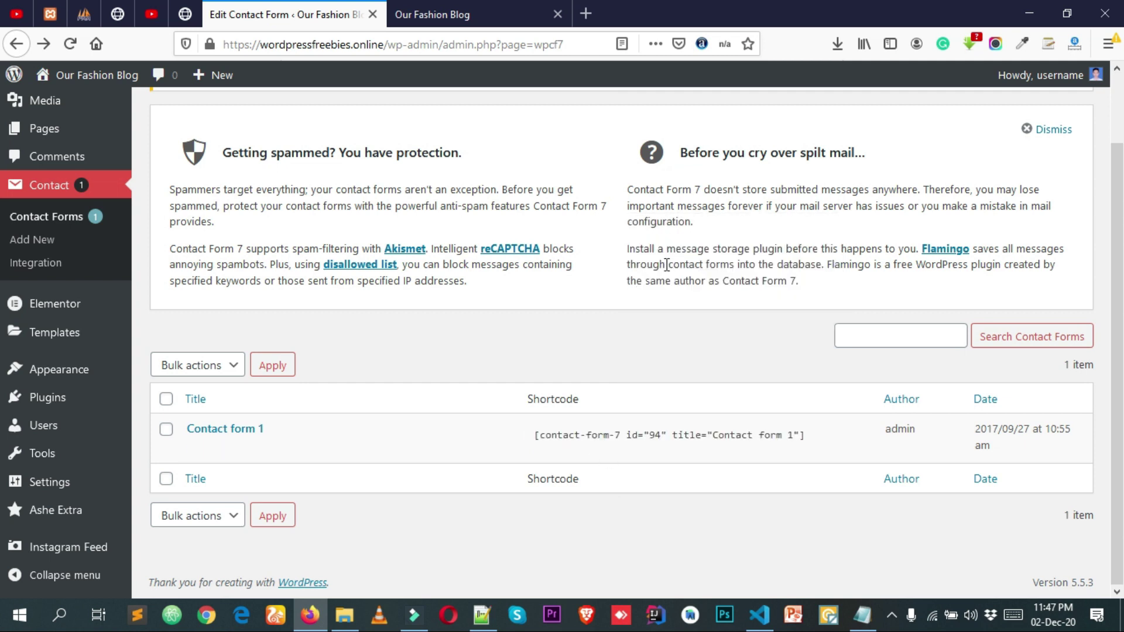
pyautogui.scroll(2, 667, 266)
pyautogui.moveTo(60, 203)
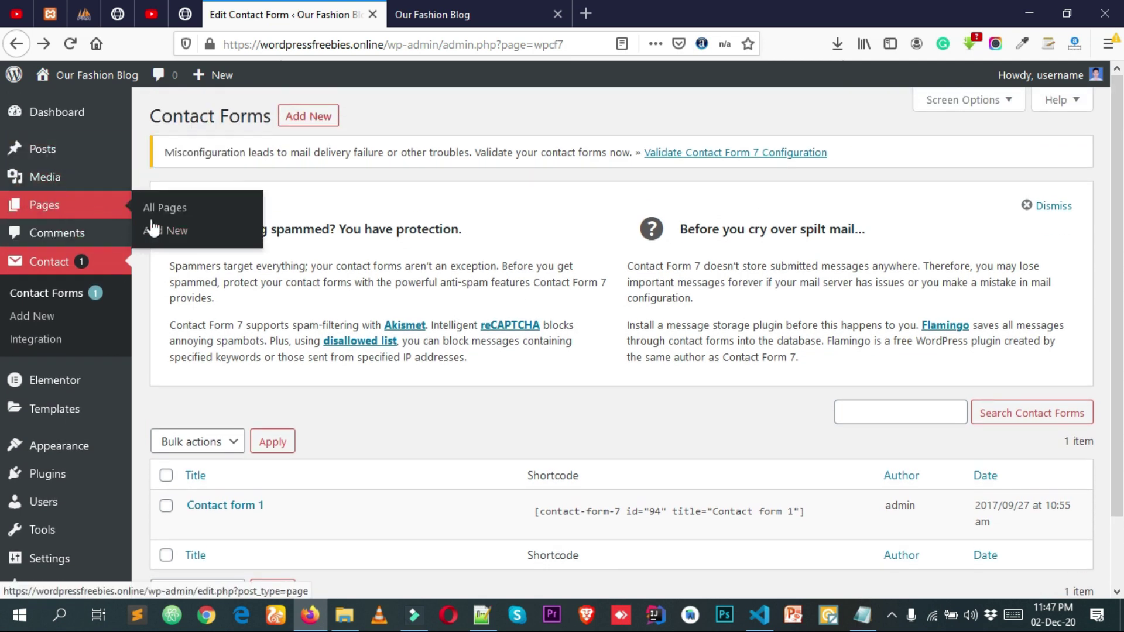
# - Create a page titled 'Contact us Blog', paste the Contact form 1 shortcode, and publish it
pyautogui.click(168, 237)
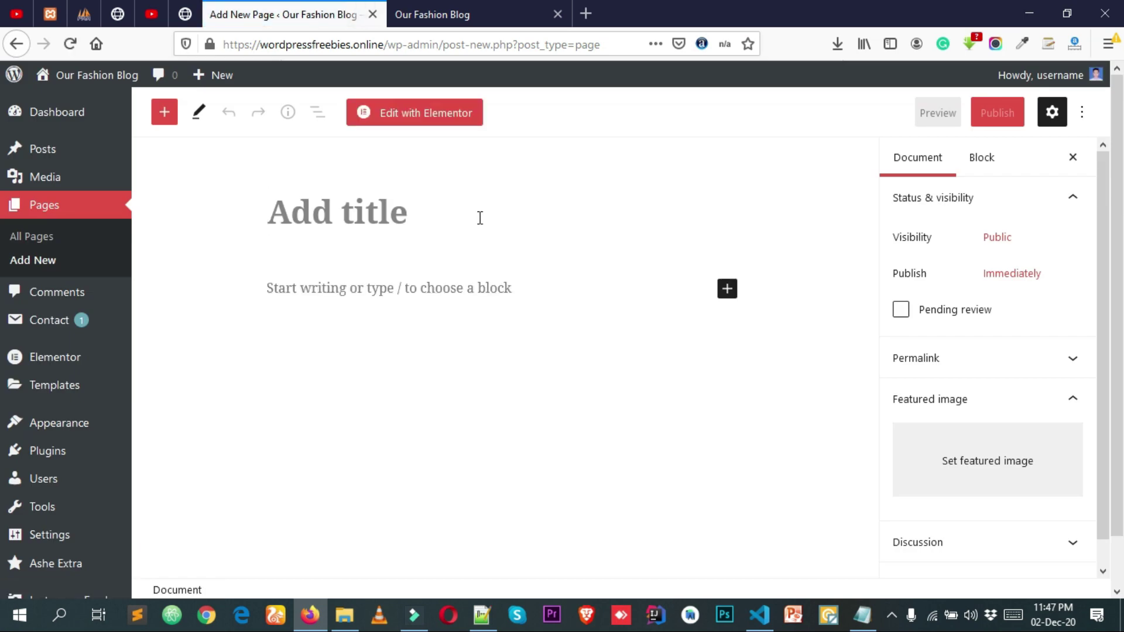
pyautogui.write('Contac')
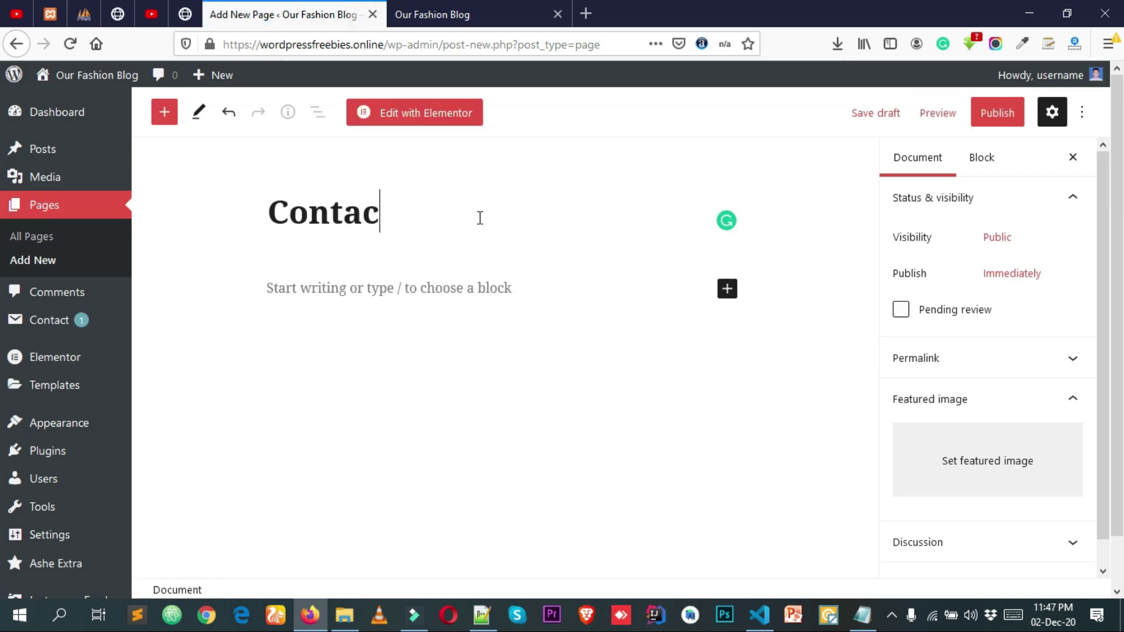
pyautogui.write('t us')
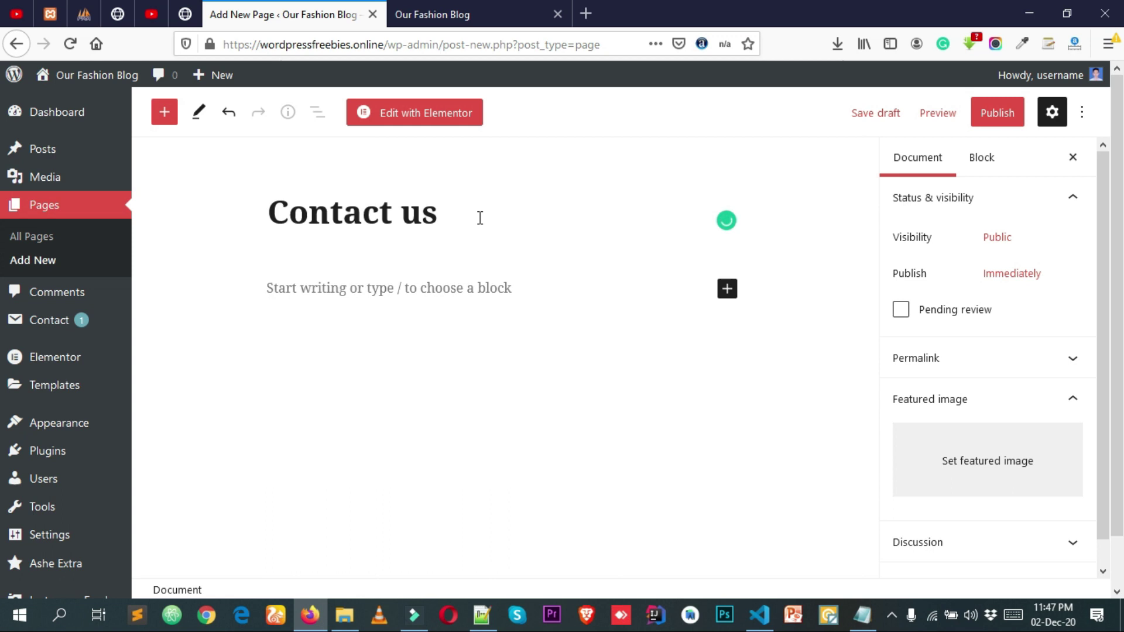
pyautogui.write(' Blog')
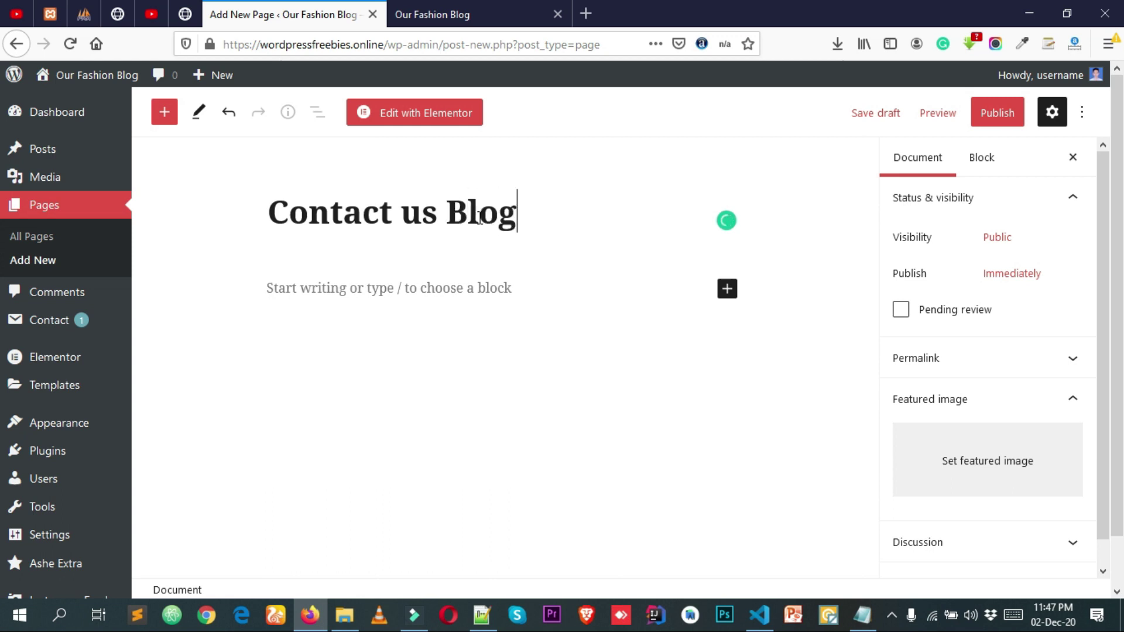
pyautogui.click(482, 287)
pyautogui.hotkey('ctrl', 'v')
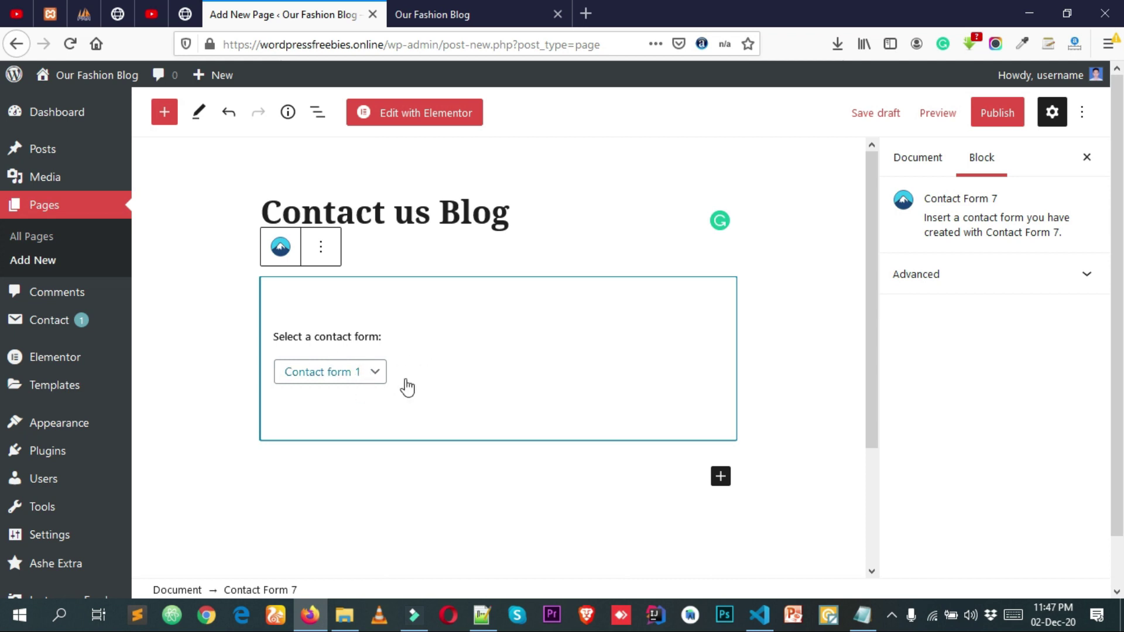
pyautogui.click(993, 125)
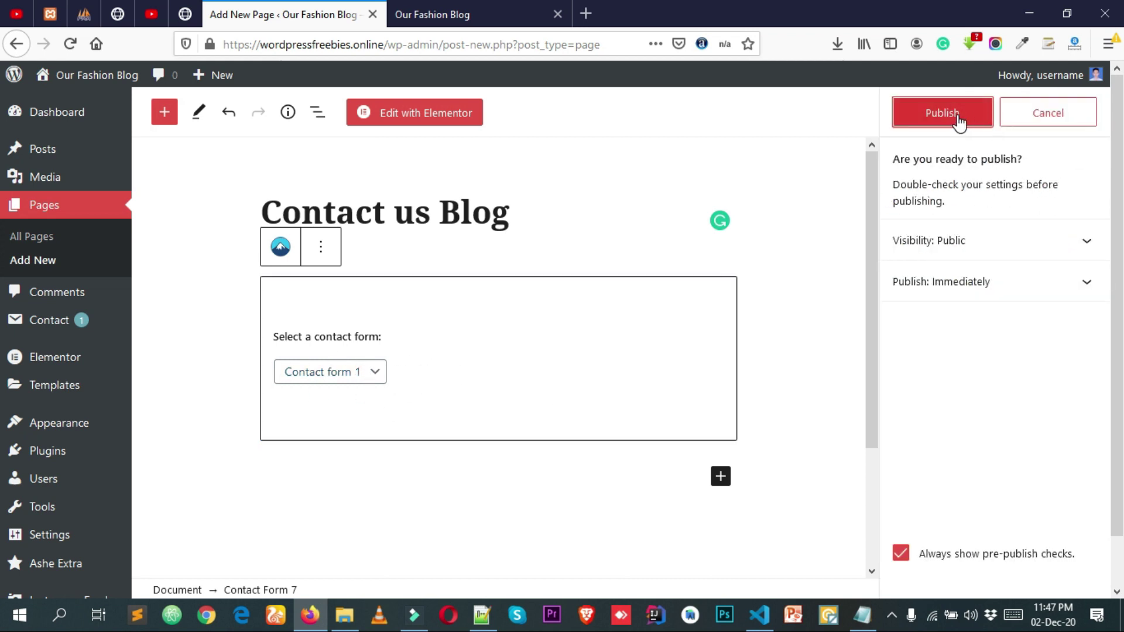
pyautogui.click(957, 114)
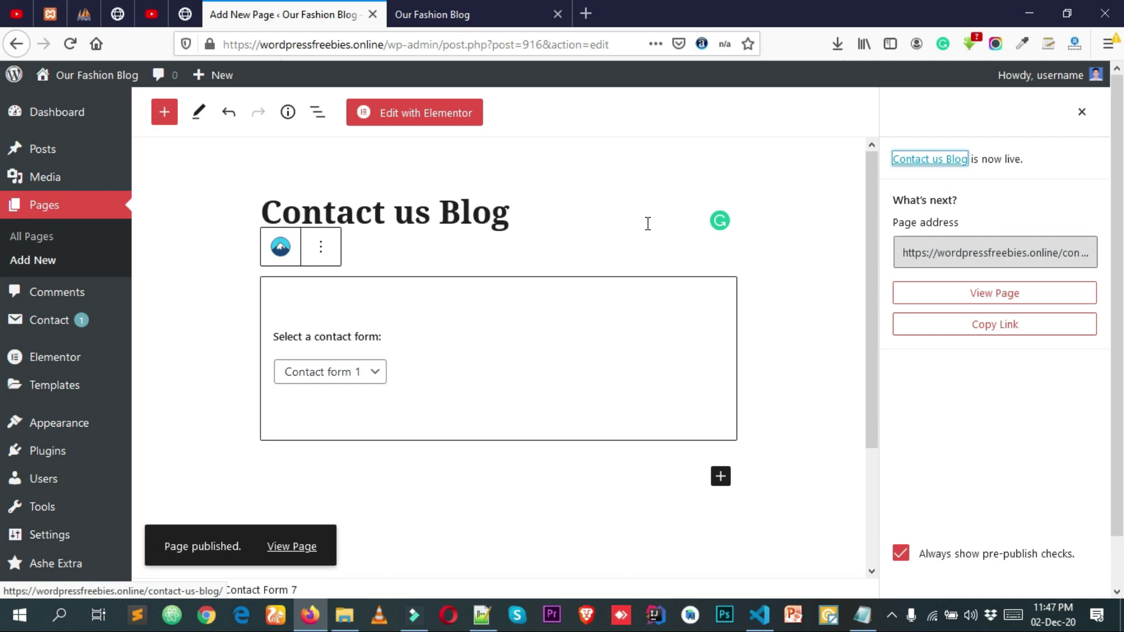
# - Add Contact us Blog to the Main Menu, save it, and start reloading the live site
pyautogui.moveTo(58, 424)
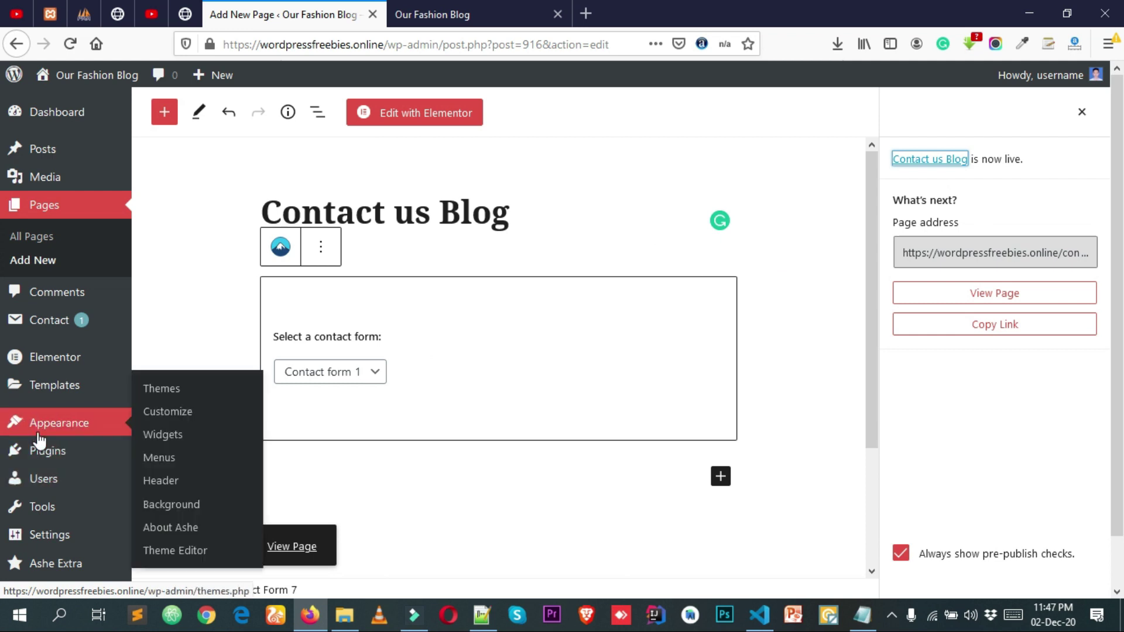
pyautogui.click(160, 459)
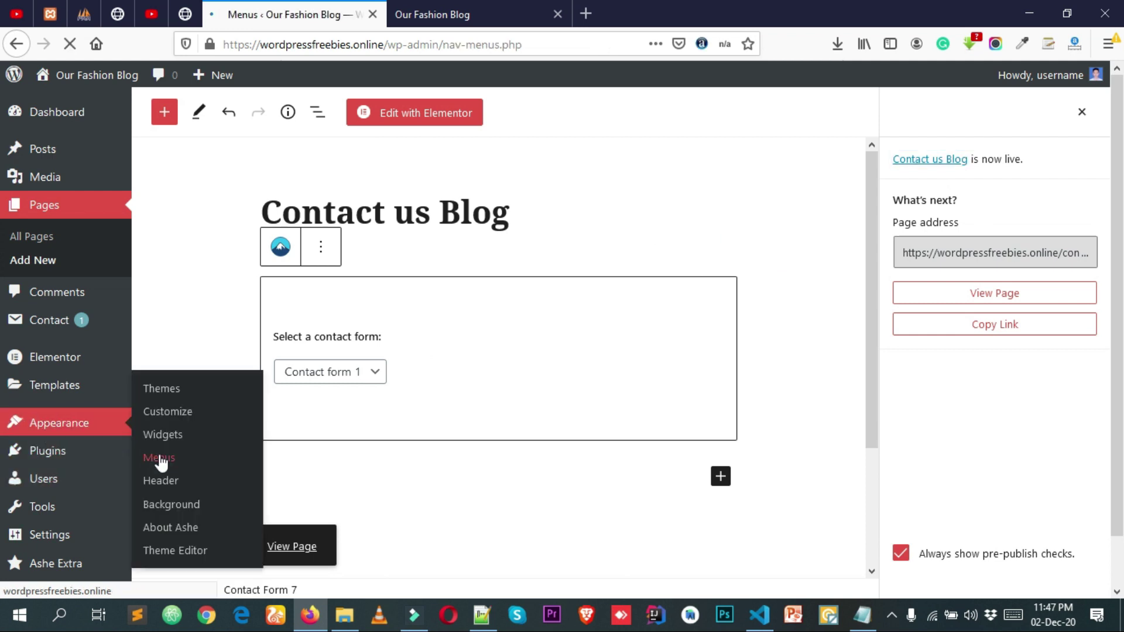
pyautogui.scroll(-2, 475, 388)
pyautogui.scroll(-1, 474, 388)
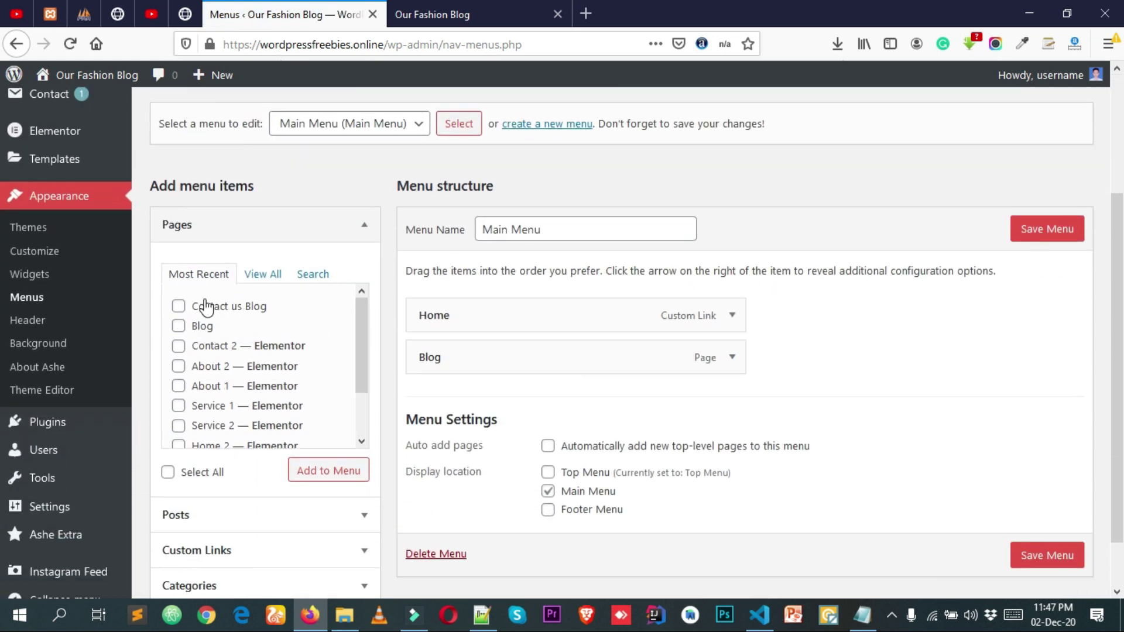
pyautogui.click(319, 474)
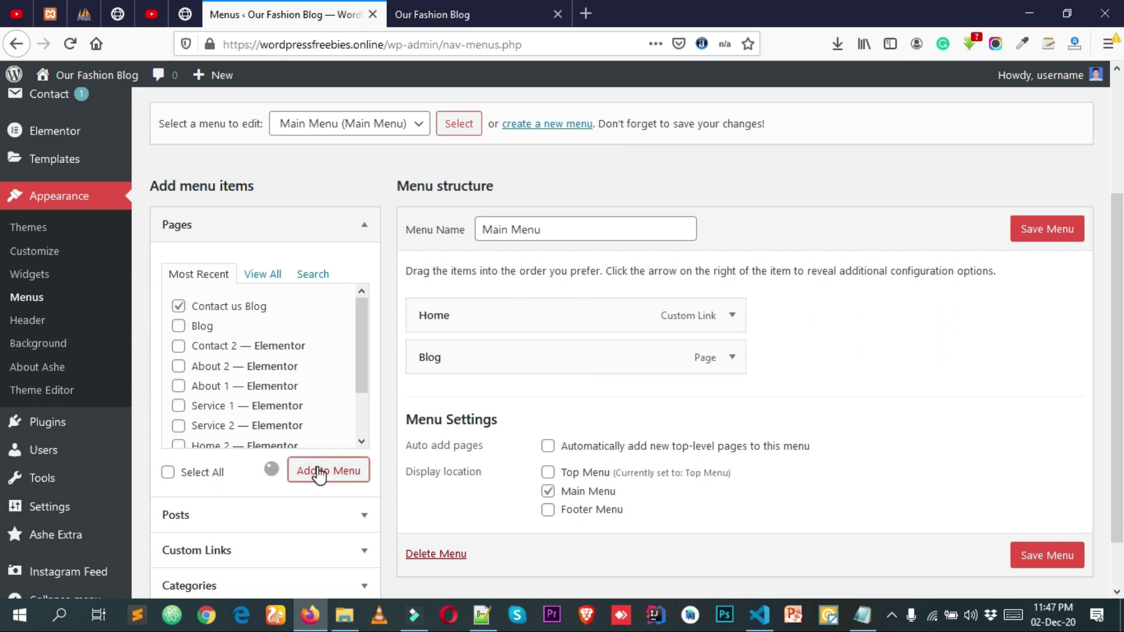
pyautogui.click(1050, 232)
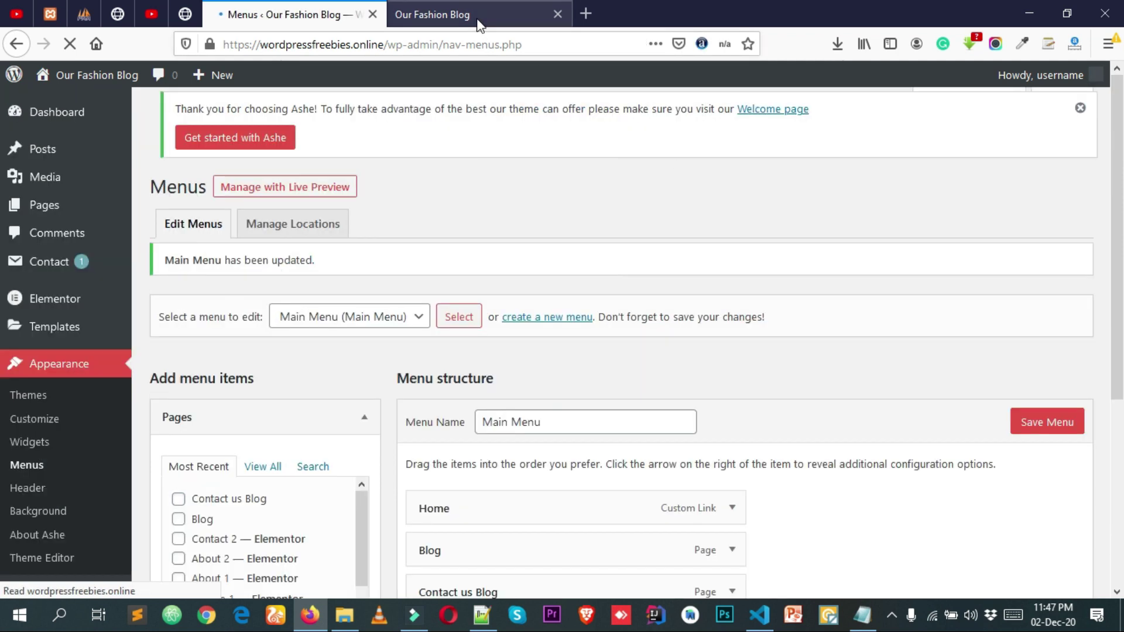
pyautogui.click(479, 22)
pyautogui.rightClick(478, 106)
# - Reload the live blog and scroll through it to check the CONTACT US BLOG menu item
pyautogui.click(599, 116)
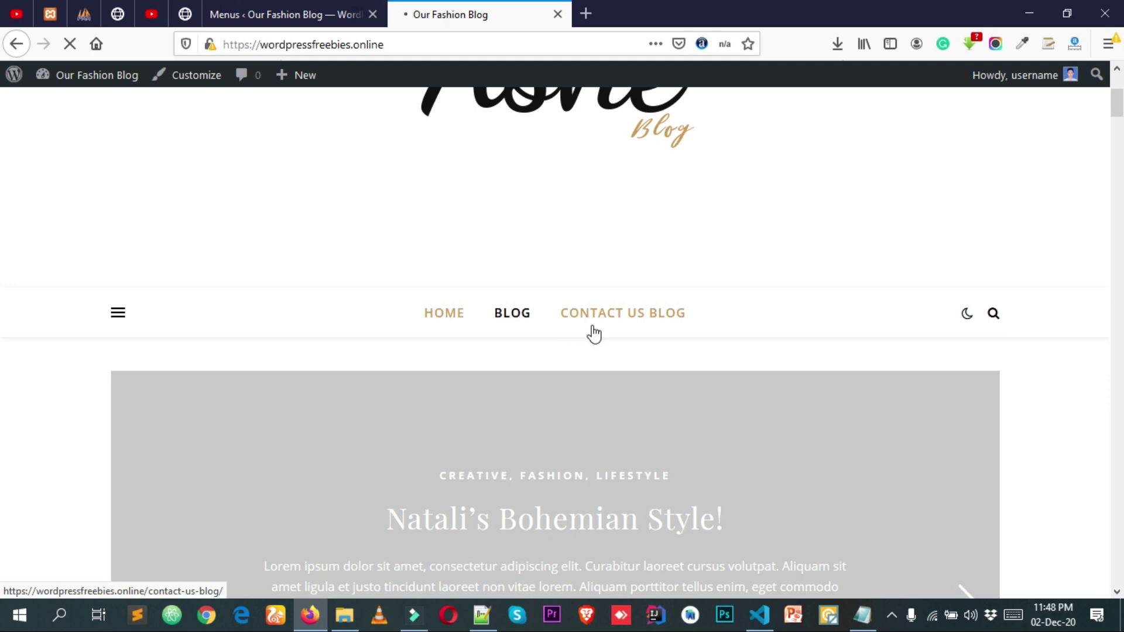
pyautogui.scroll(-10, 722, 306)
pyautogui.scroll(3, 557, 346)
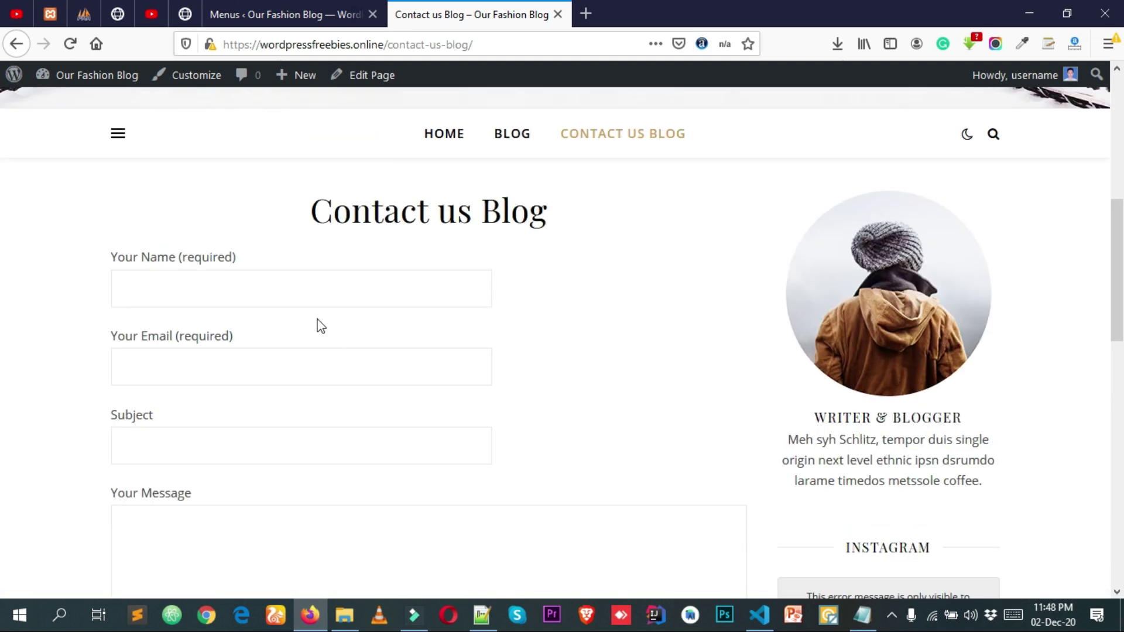
pyautogui.scroll(-4, 211, 377)
pyautogui.scroll(11, 125, 287)
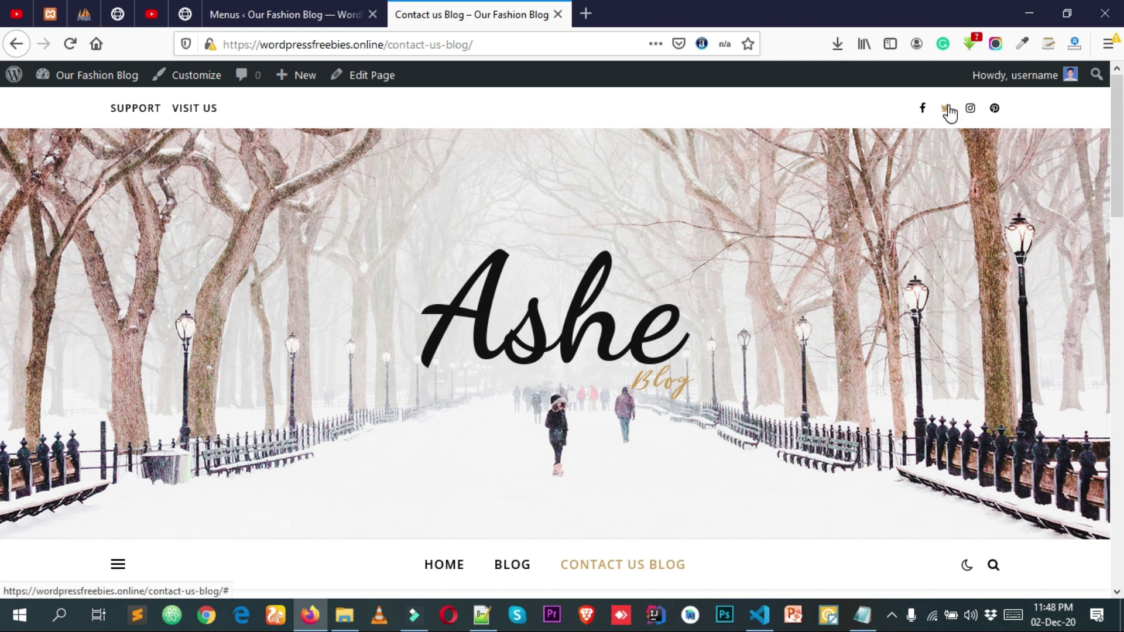
# - Open the Ashe theme Customizer from the admin bar and browse its settings panel
pyautogui.click(184, 82)
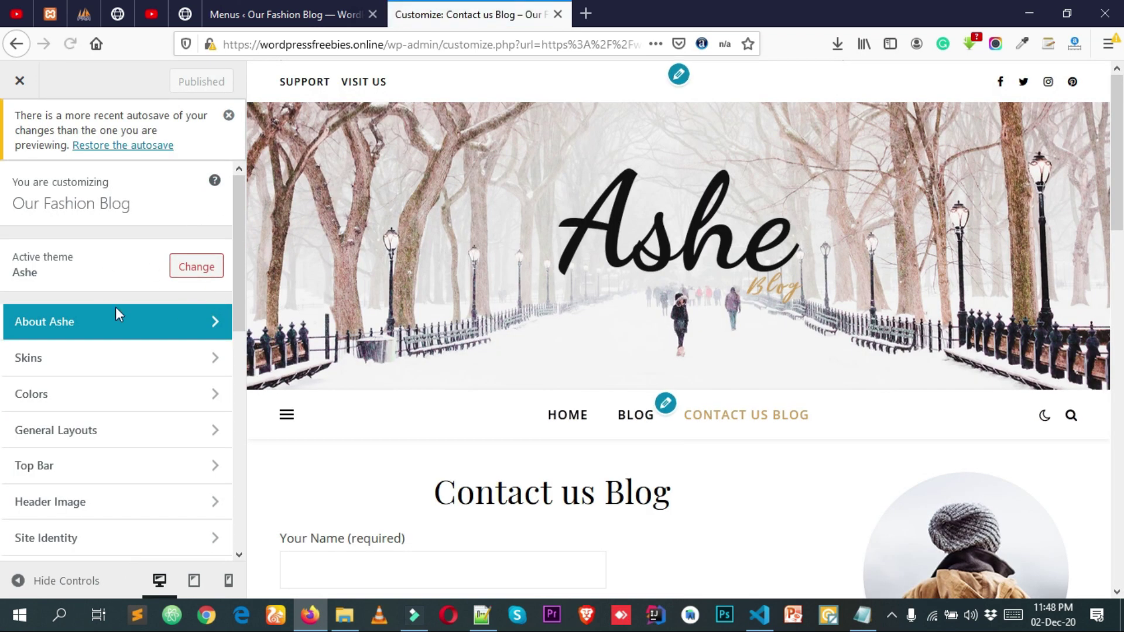
pyautogui.click(117, 331)
pyautogui.scroll(-5, 75, 271)
pyautogui.scroll(-3, 78, 364)
pyautogui.scroll(8, 82, 447)
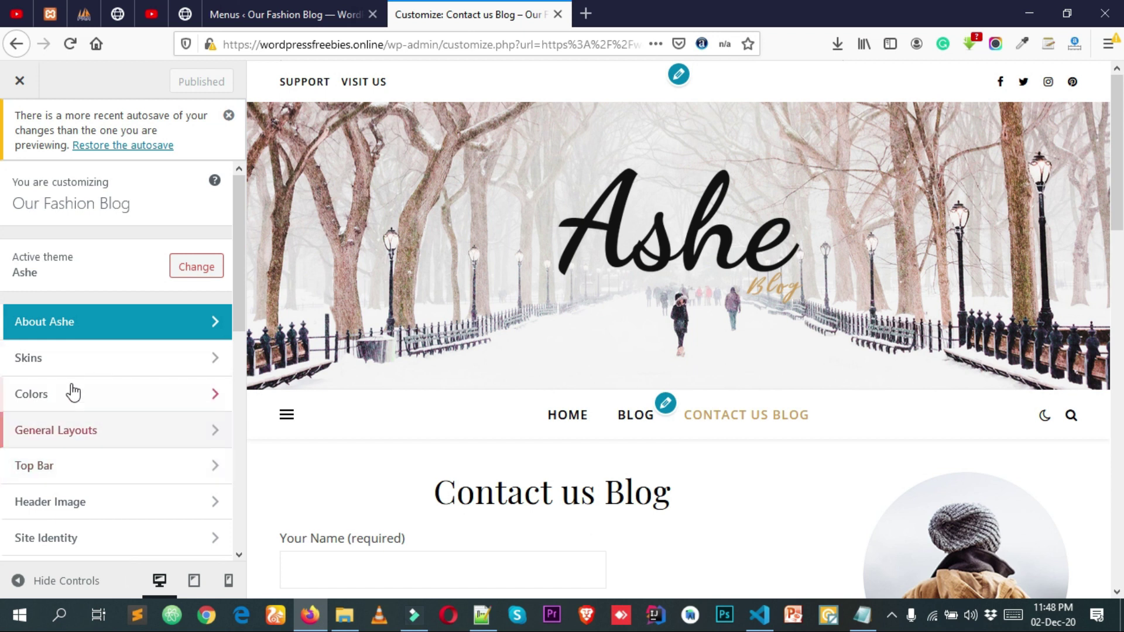
pyautogui.click(46, 364)
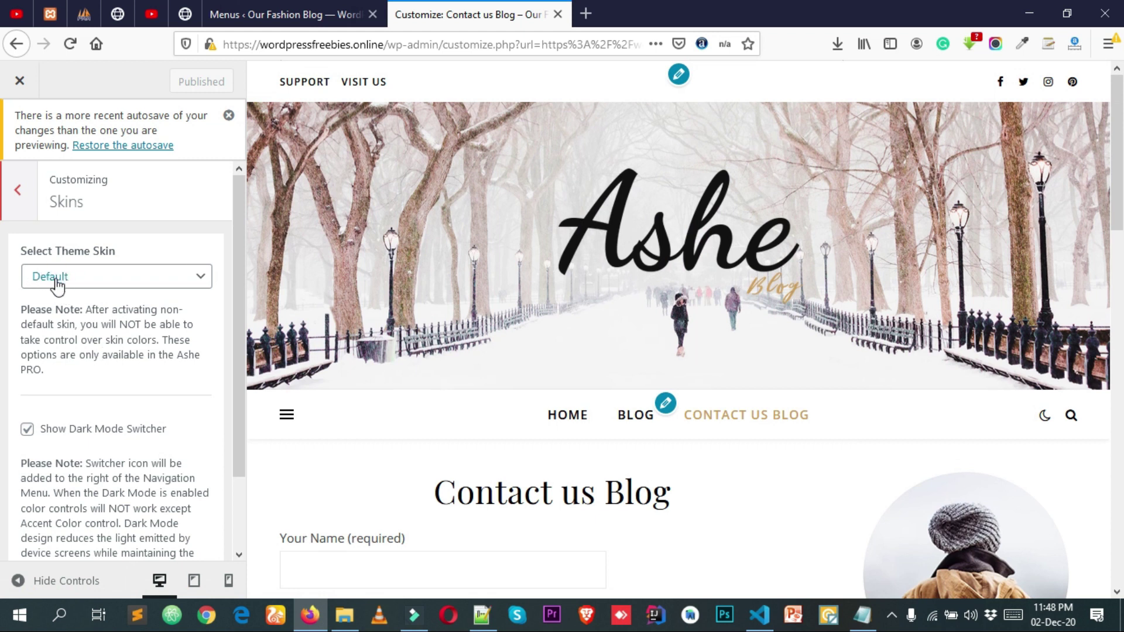
pyautogui.click(59, 280)
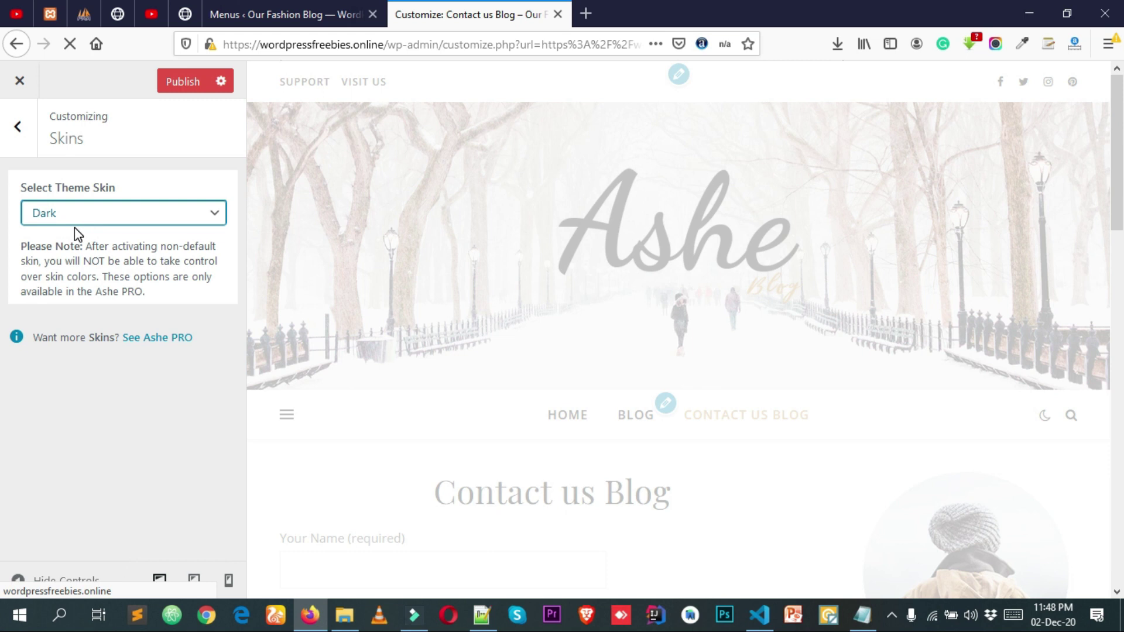
pyautogui.scroll(-5, 545, 371)
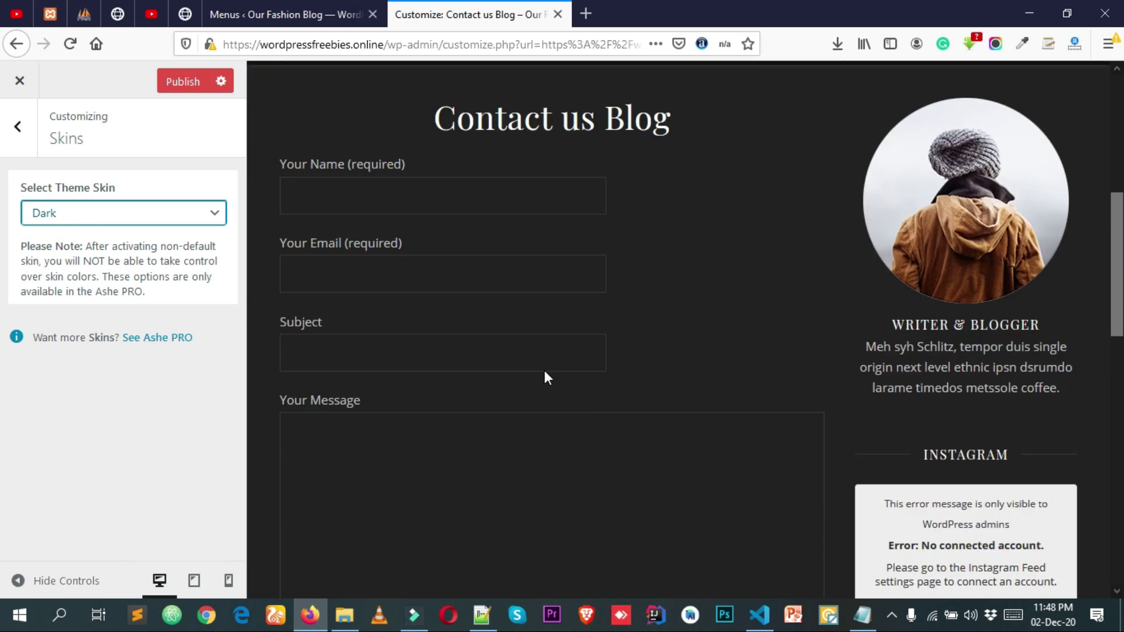
pyautogui.scroll(8, 573, 360)
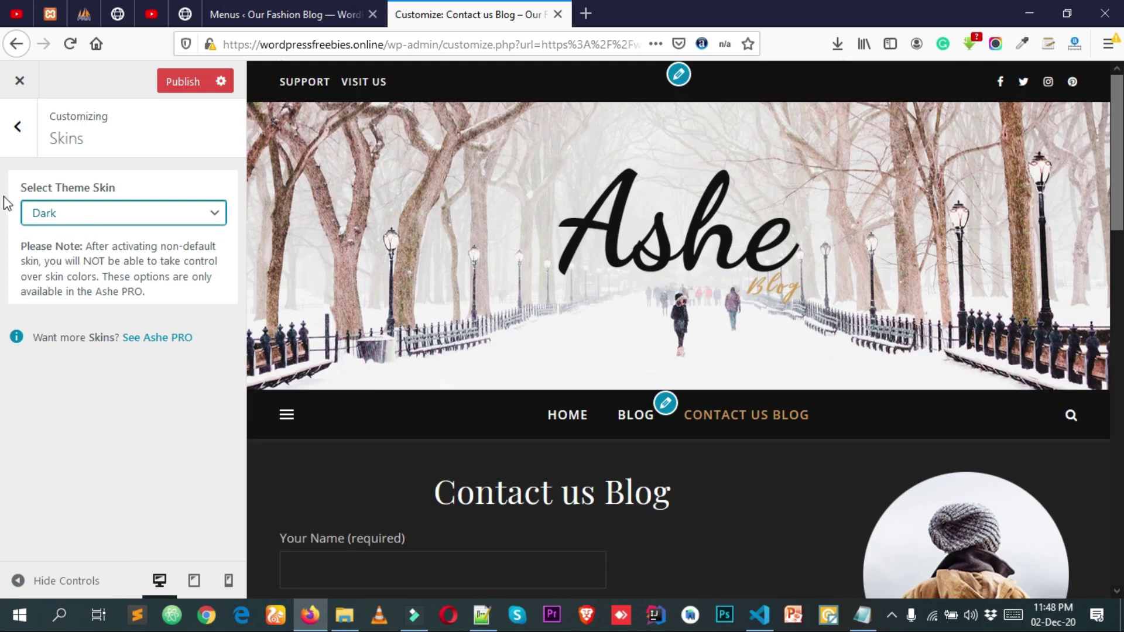
pyautogui.click(73, 215)
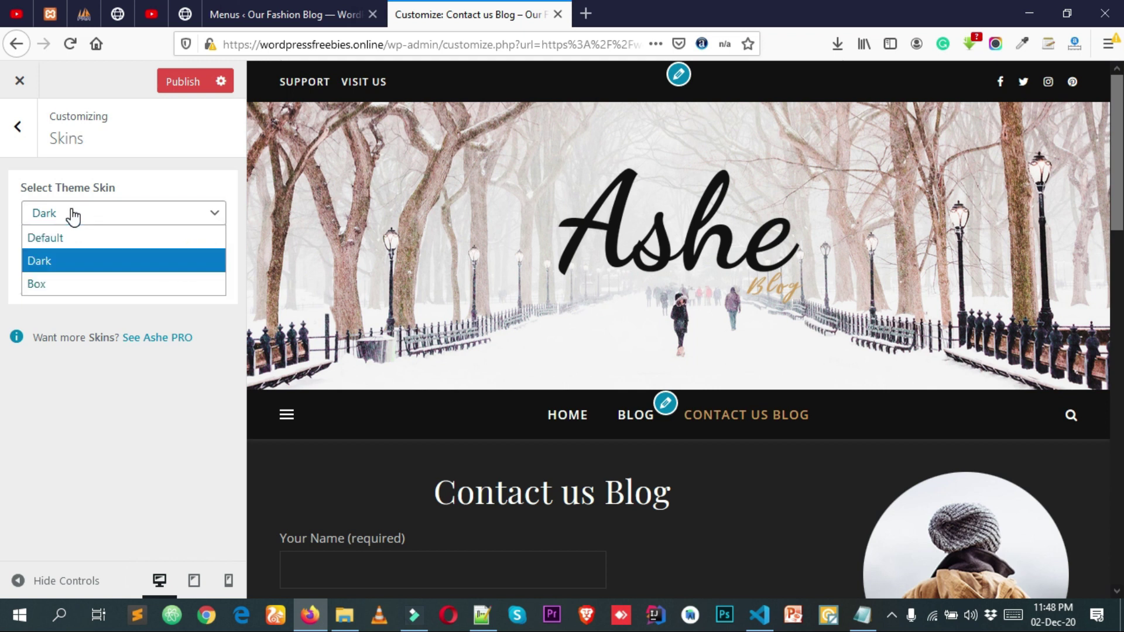
pyautogui.click(61, 239)
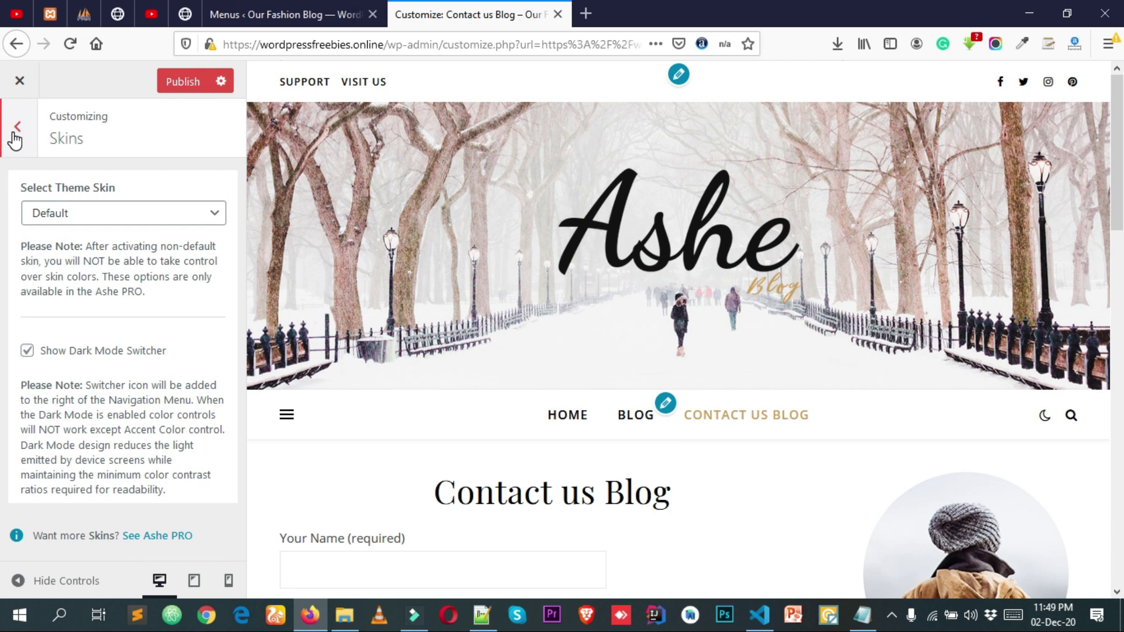
pyautogui.click(17, 132)
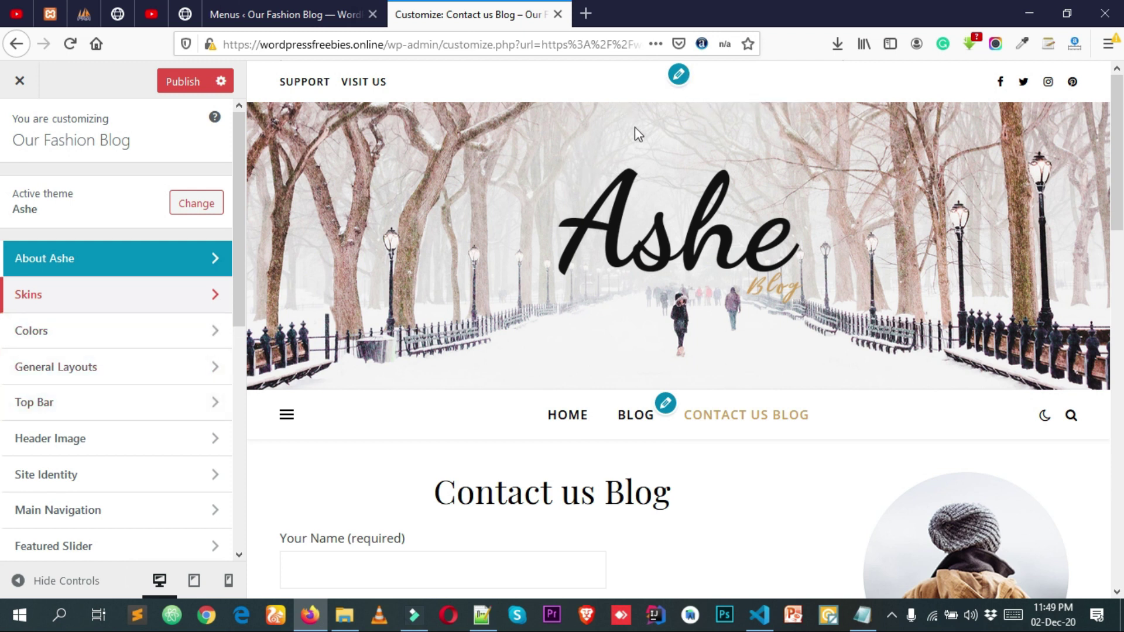
# - Review which menu shows in each location, then return to the main Customizer sections
pyautogui.click(679, 76)
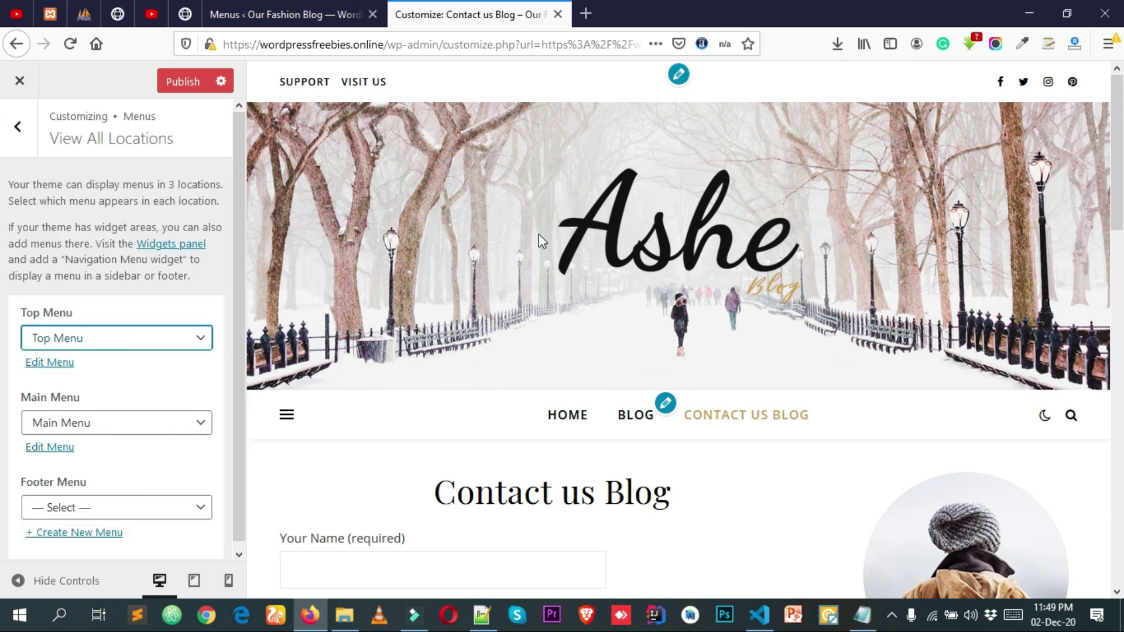
pyautogui.scroll(-3, 785, 333)
pyautogui.scroll(3, 784, 334)
pyautogui.scroll(-1, 100, 339)
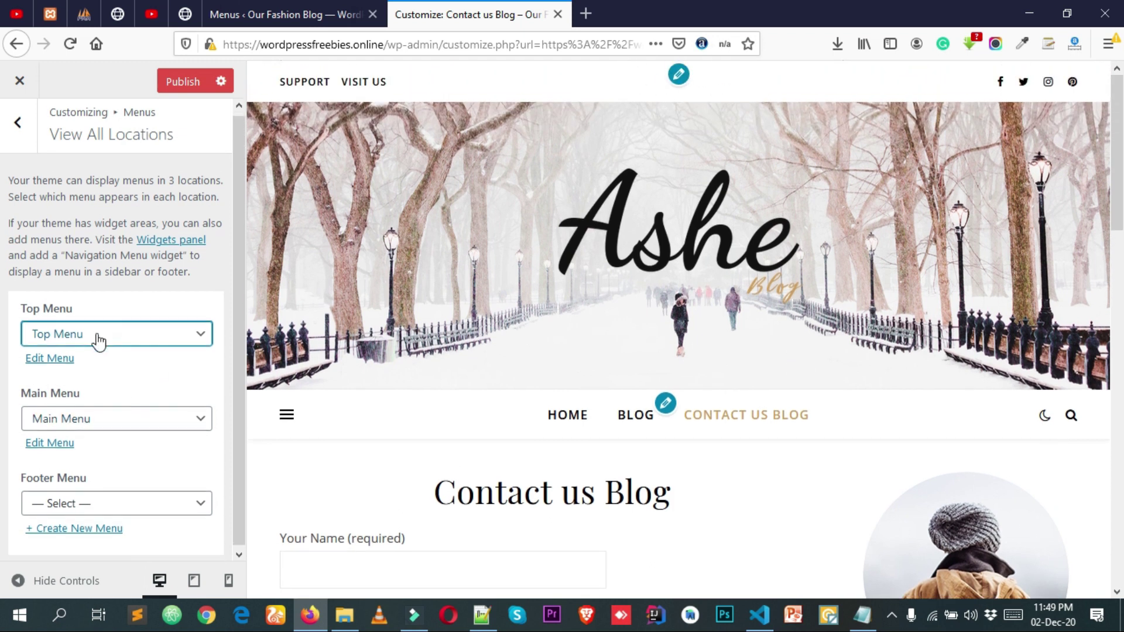
pyautogui.scroll(1, 131, 417)
pyautogui.click(20, 138)
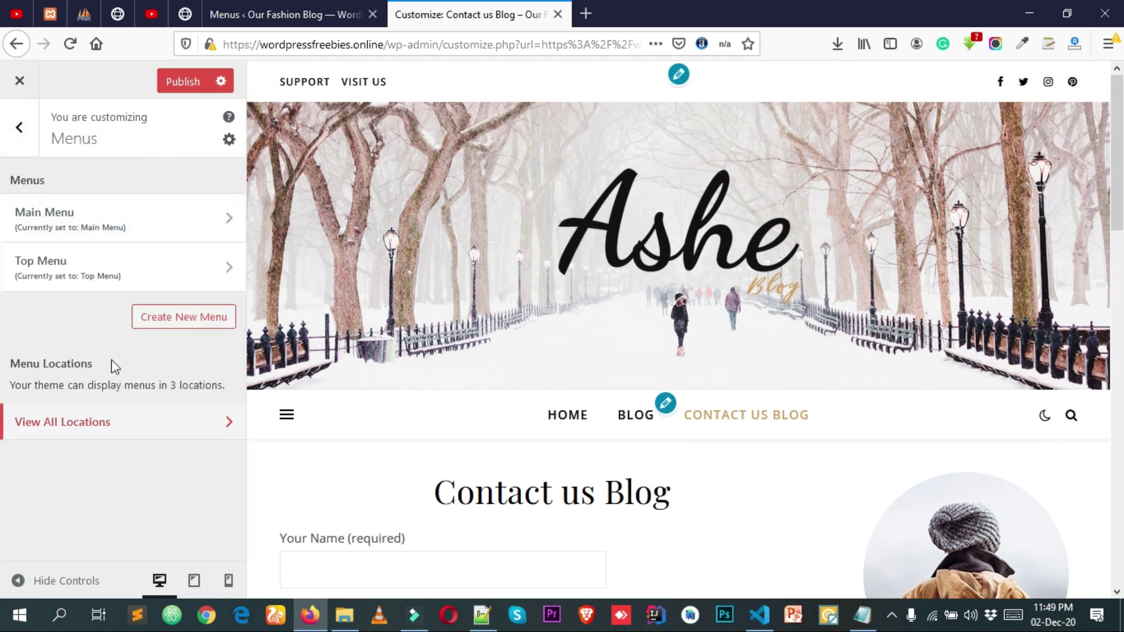
pyautogui.click(28, 130)
pyautogui.scroll(5, 75, 401)
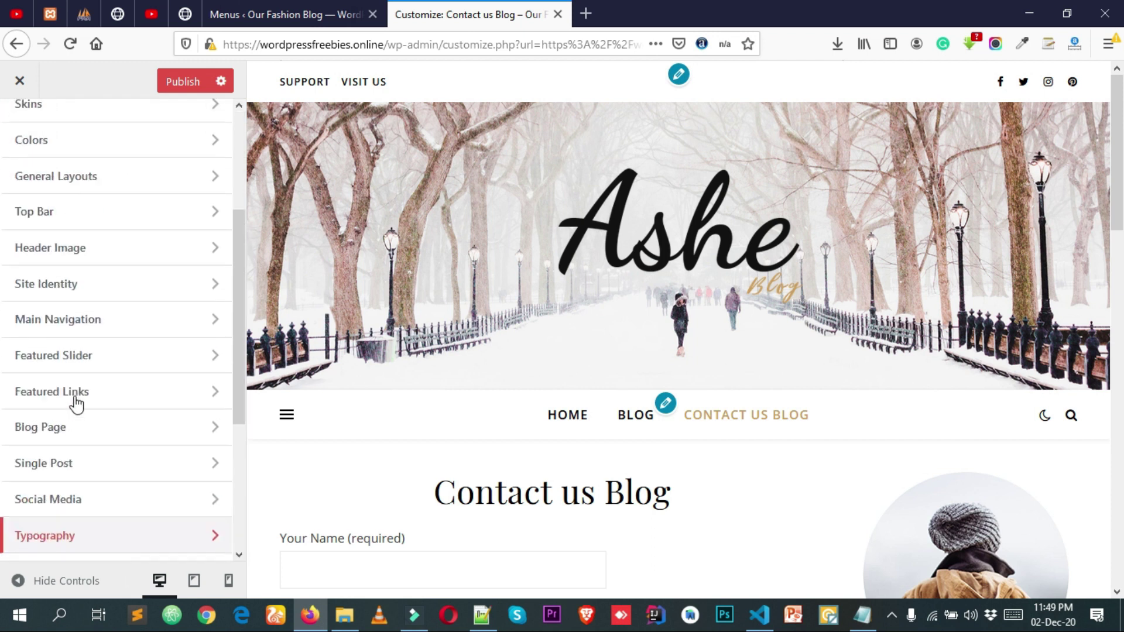
# - Switch off the Top Bar in its settings and return to the Customizer sections
pyautogui.click(68, 404)
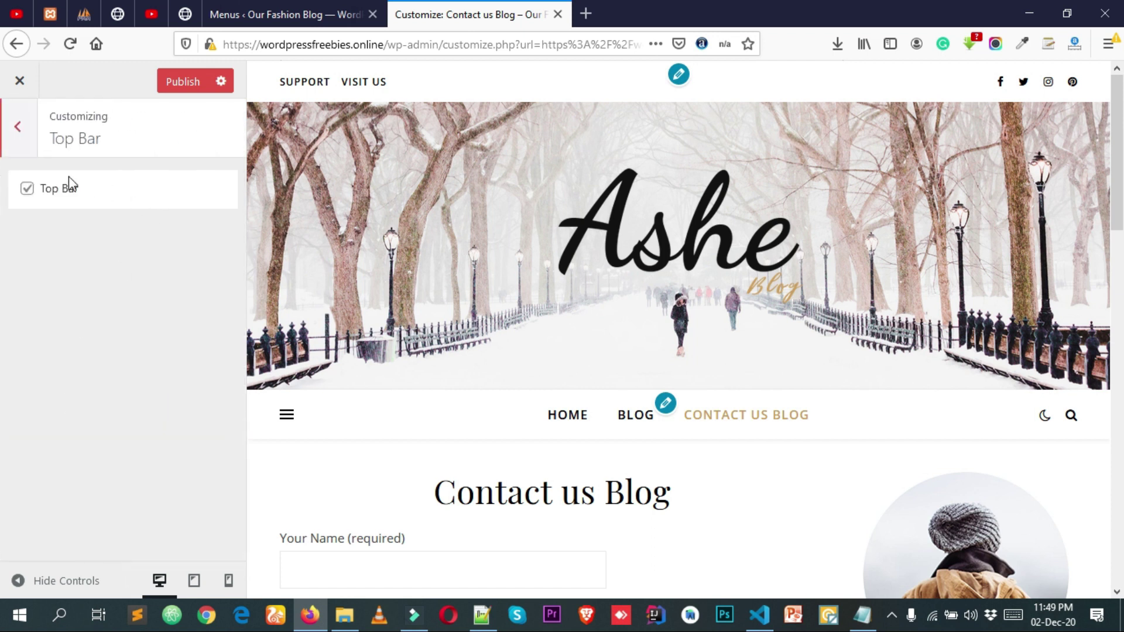
pyautogui.click(27, 188)
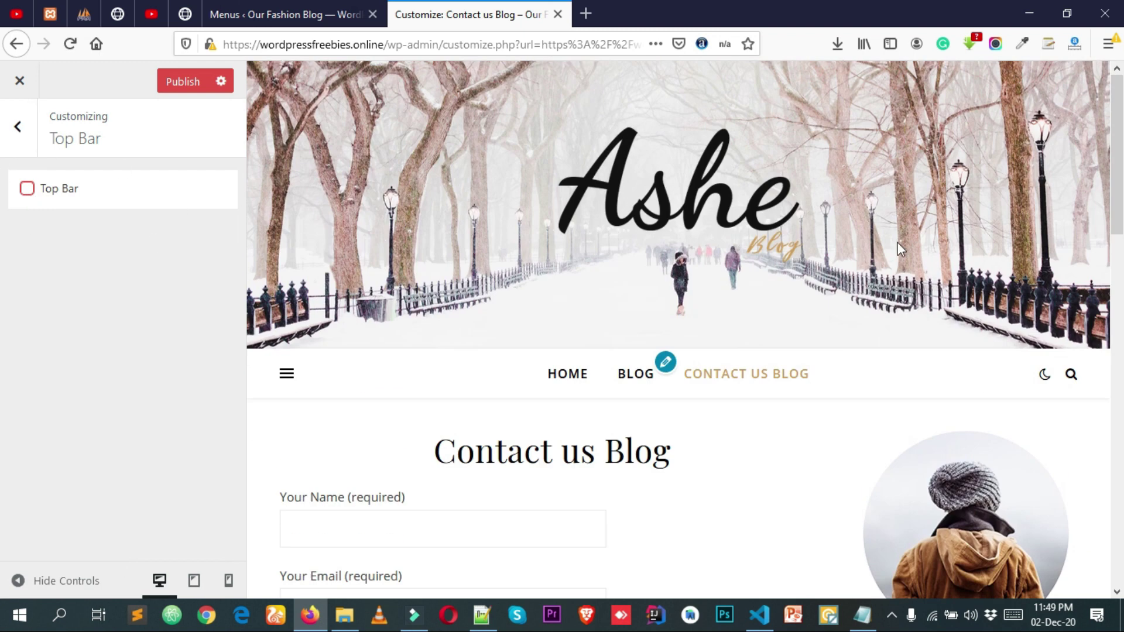
pyautogui.click(13, 133)
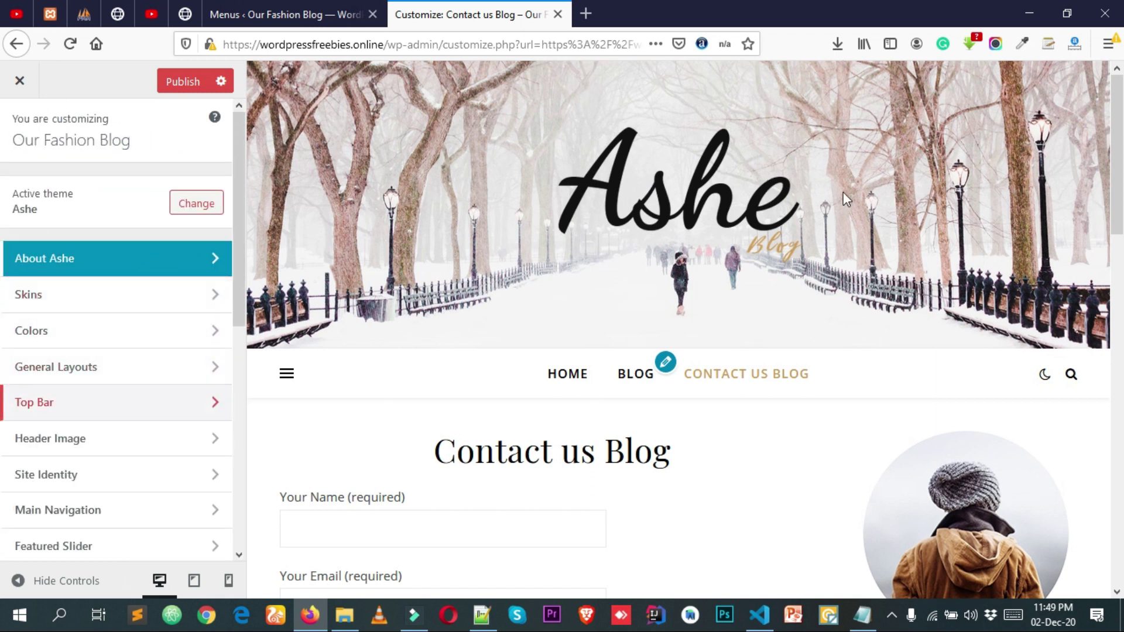
pyautogui.click(55, 446)
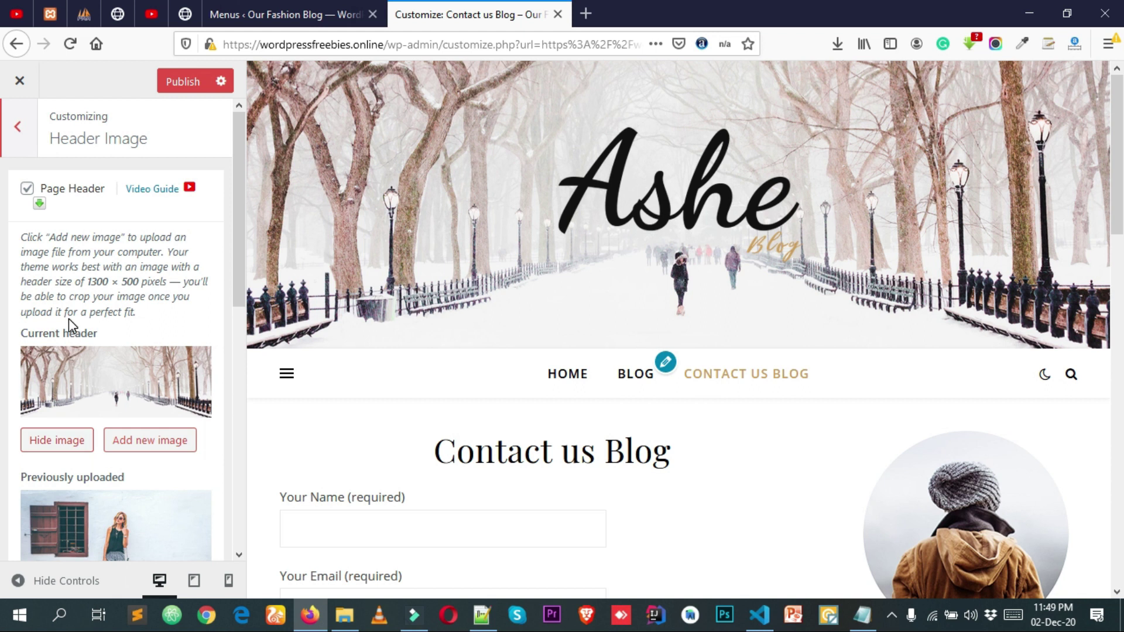
pyautogui.scroll(-3, 69, 319)
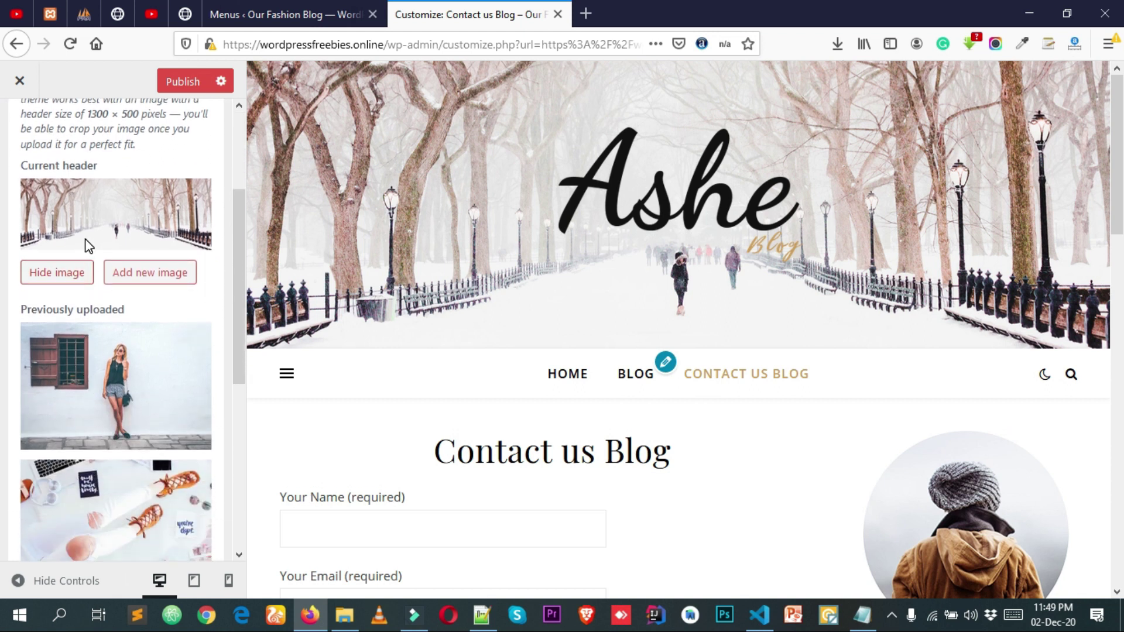
pyautogui.scroll(2, 88, 245)
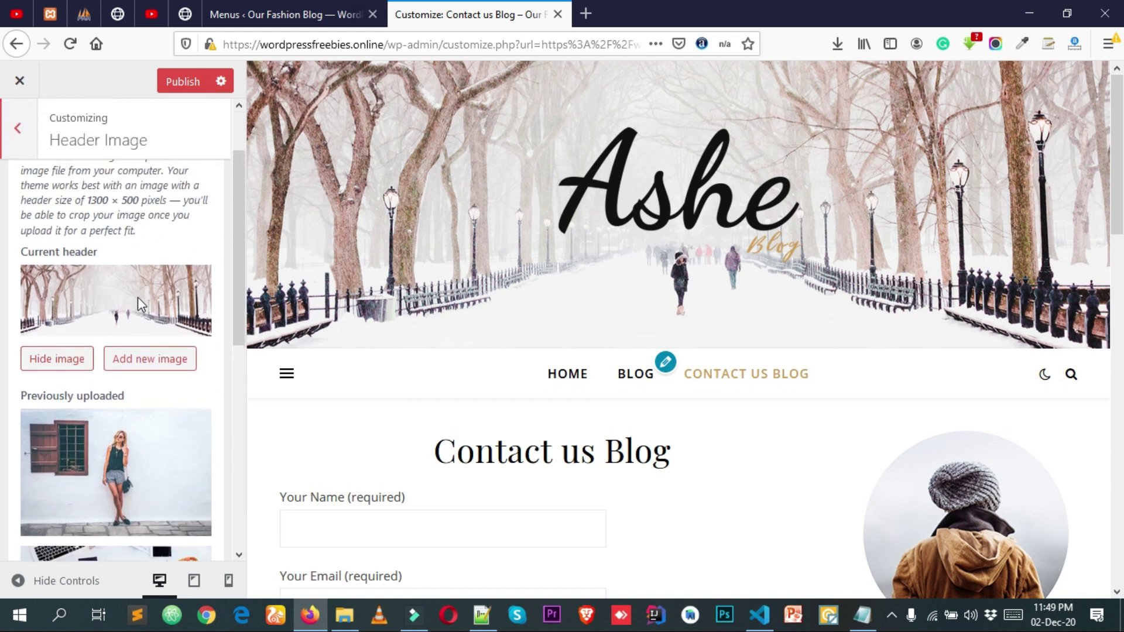
# - Pick sample-image-40, the woman writing at a desk, from the Media Library as the new header
pyautogui.click(145, 364)
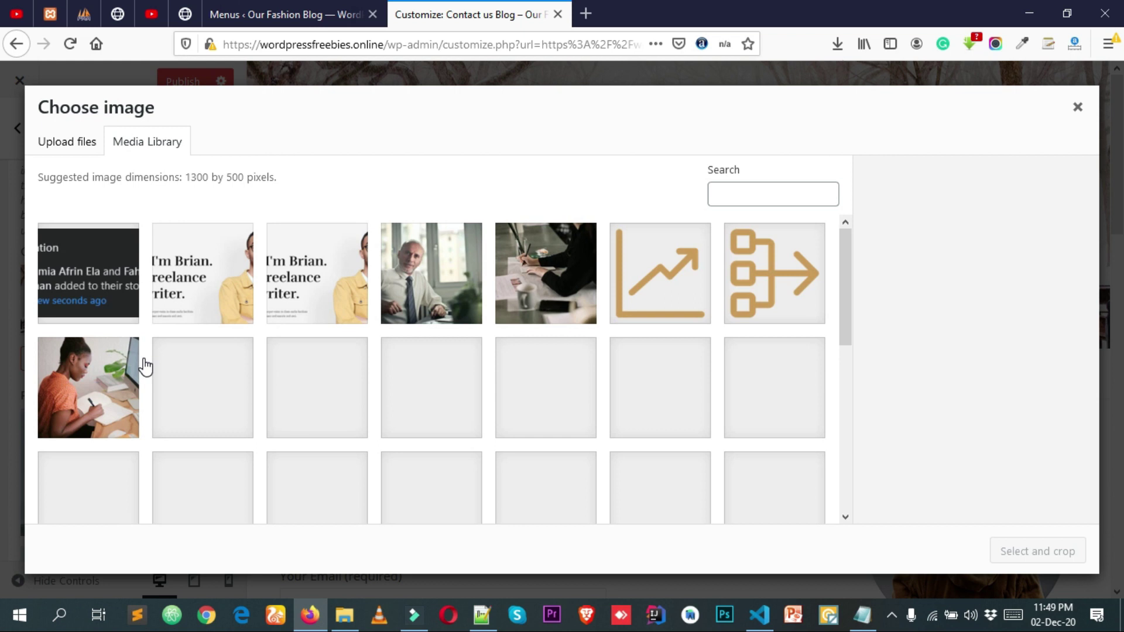
pyautogui.scroll(-5, 425, 380)
pyautogui.scroll(5, 410, 377)
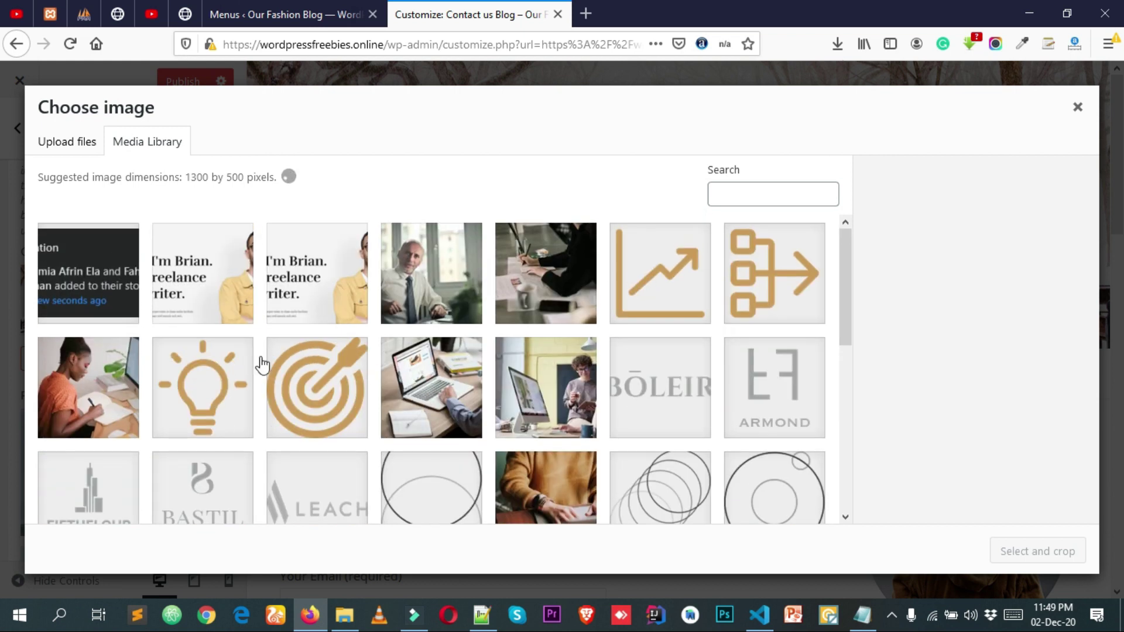
pyautogui.scroll(-1, 355, 404)
pyautogui.scroll(1, 281, 374)
pyautogui.click(111, 395)
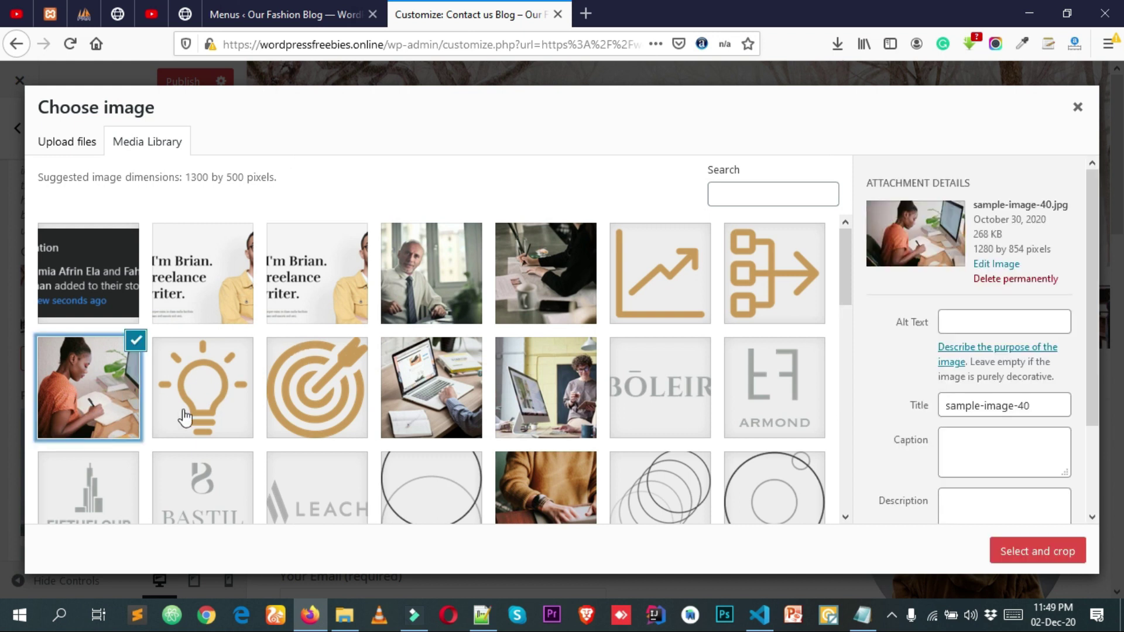
# - Confirm the woman-at-desk photo and use it as the header without cropping
pyautogui.click(88, 146)
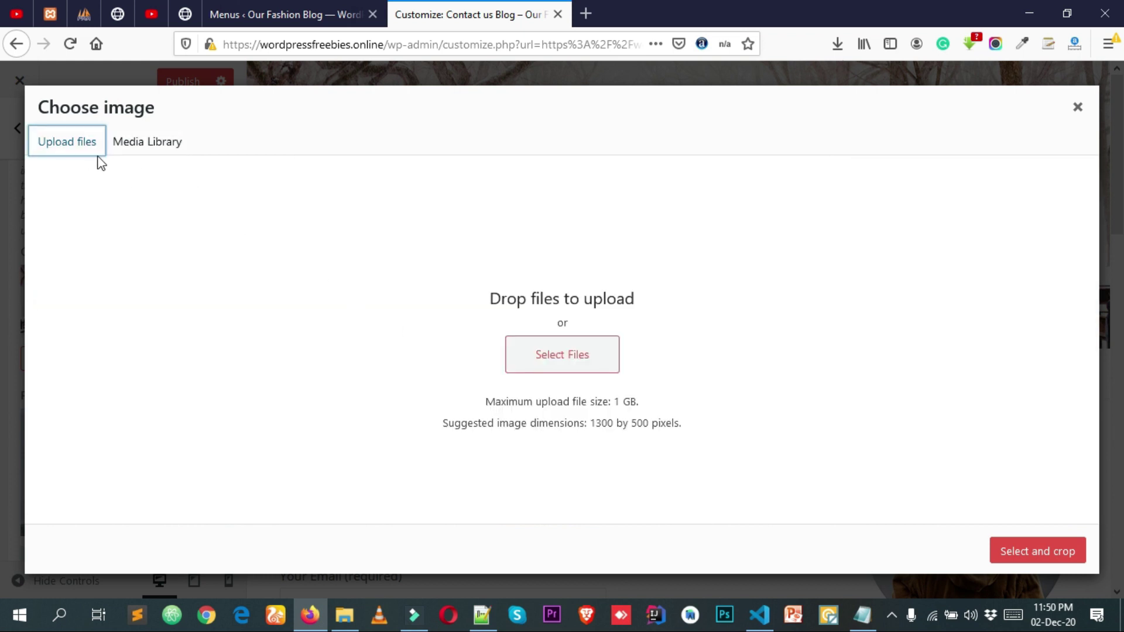
pyautogui.click(112, 185)
pyautogui.click(143, 144)
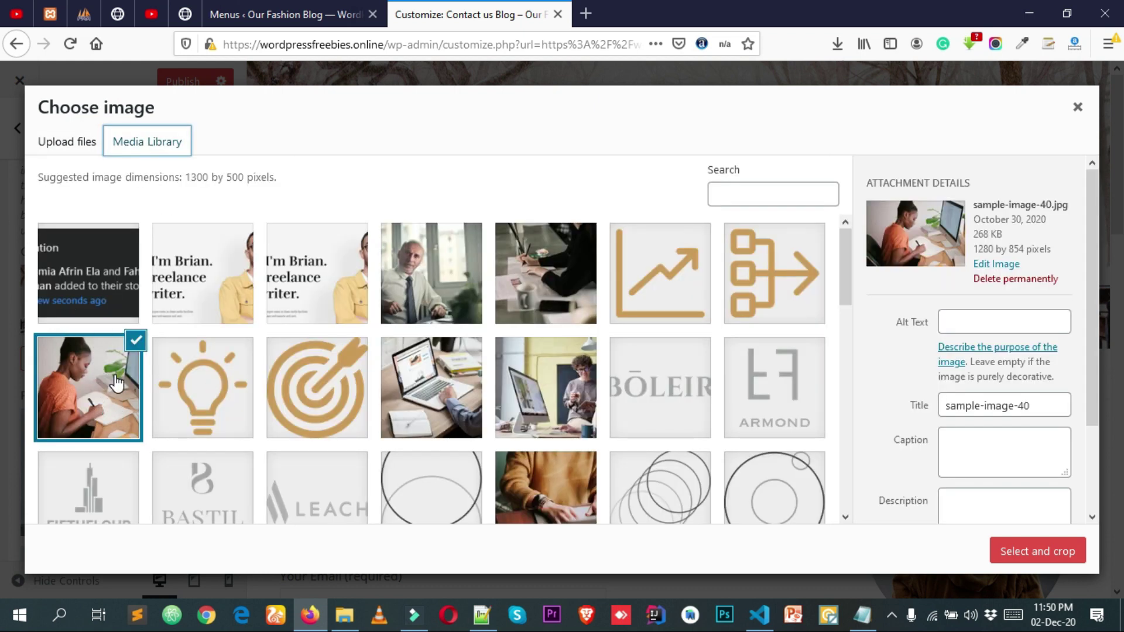
pyautogui.click(1028, 557)
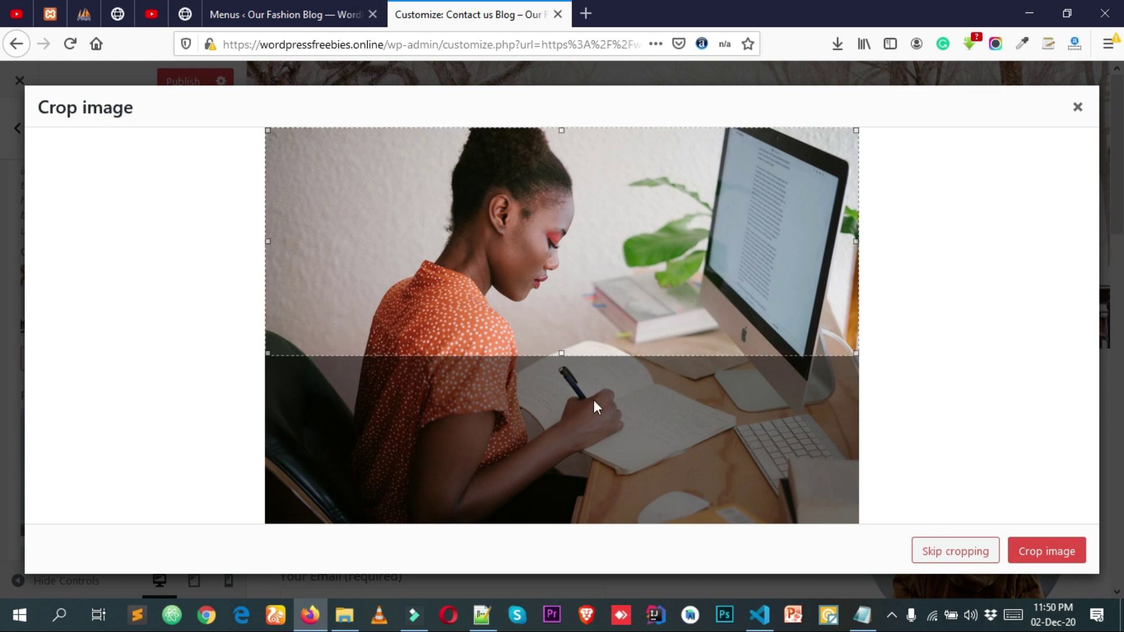
pyautogui.click(955, 551)
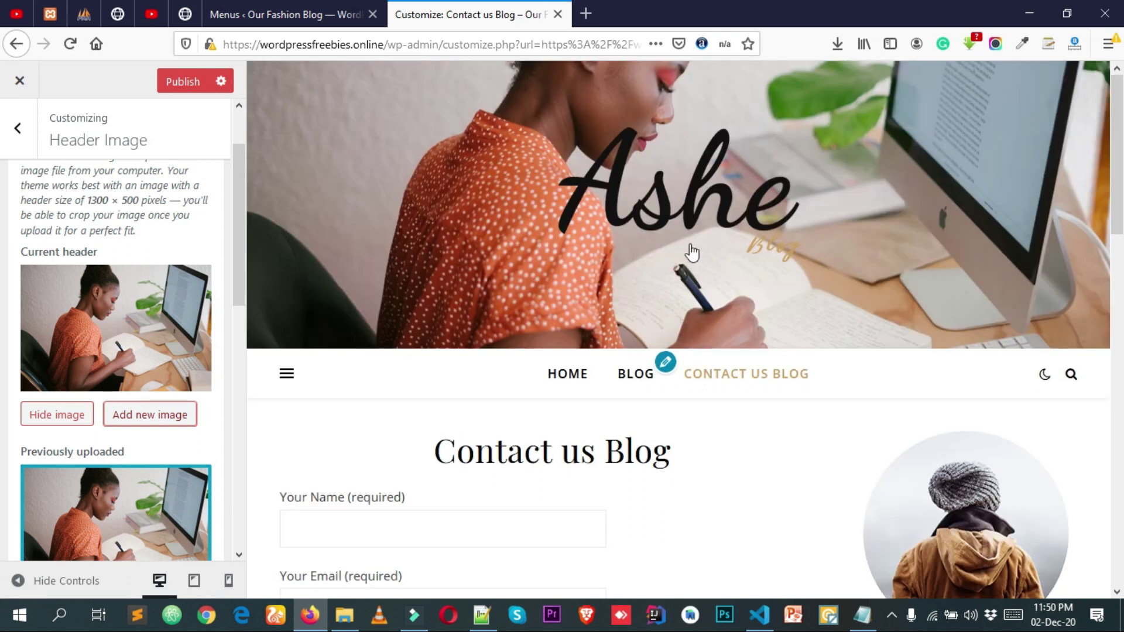
# - Return to the Customizer sections and reopen the Header Image settings
pyautogui.scroll(-8, 134, 369)
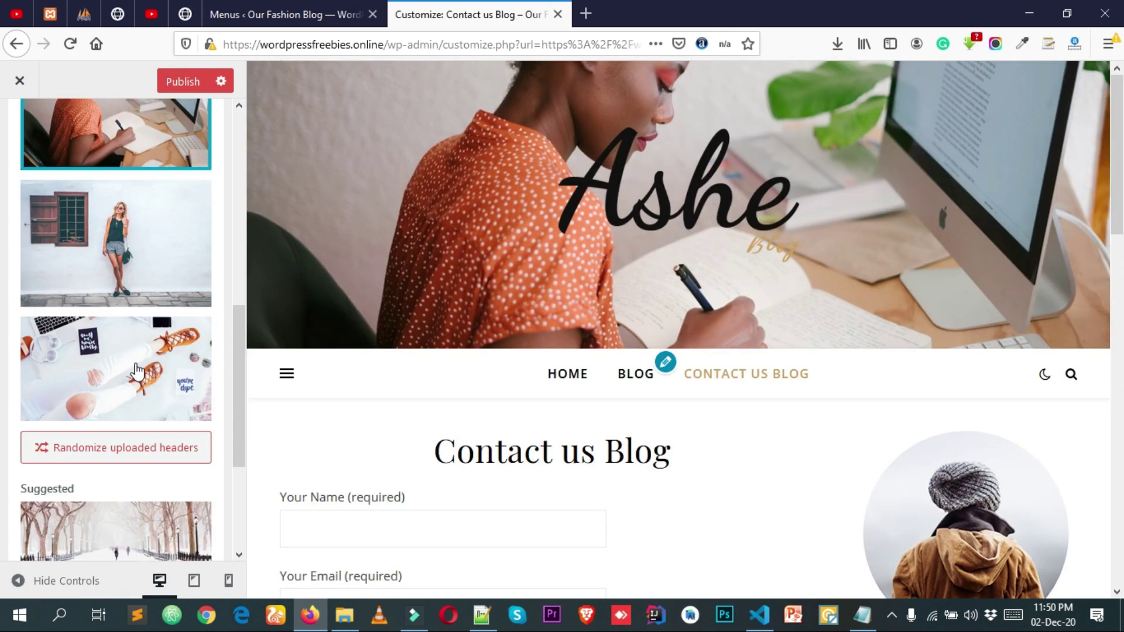
pyautogui.scroll(3, 142, 381)
pyautogui.scroll(5, 142, 381)
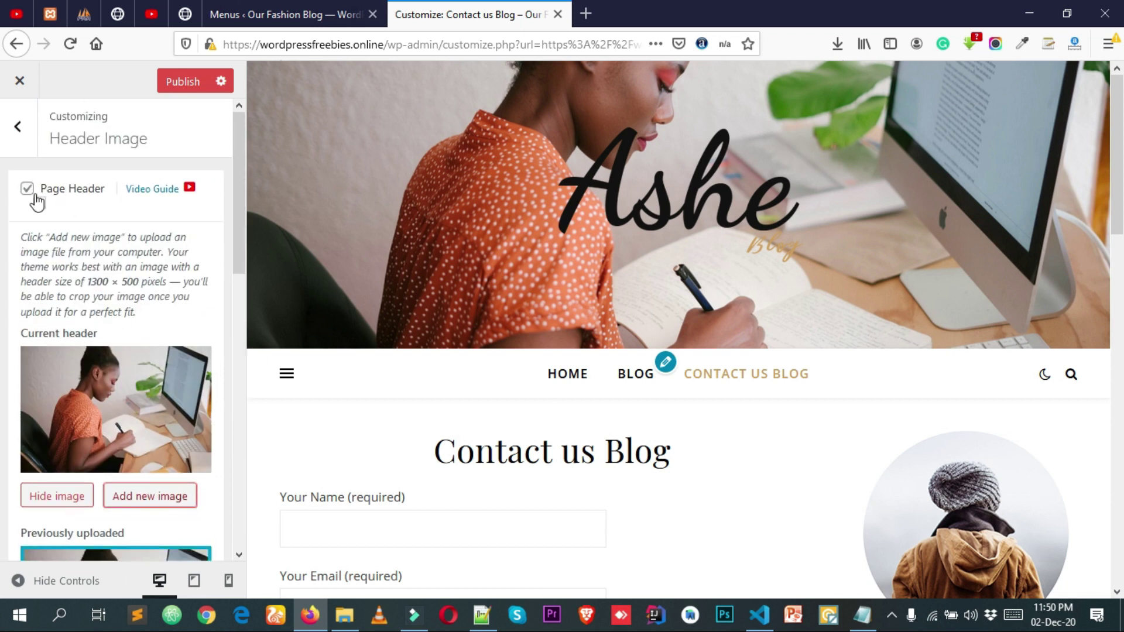
pyautogui.click(6, 142)
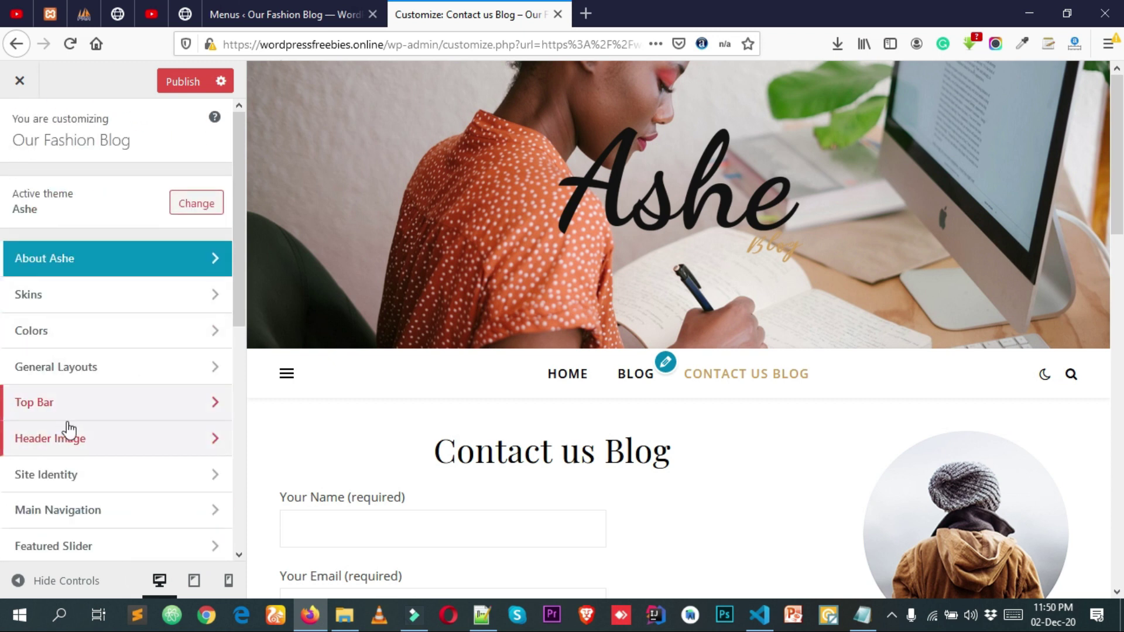
pyautogui.scroll(-3, 68, 430)
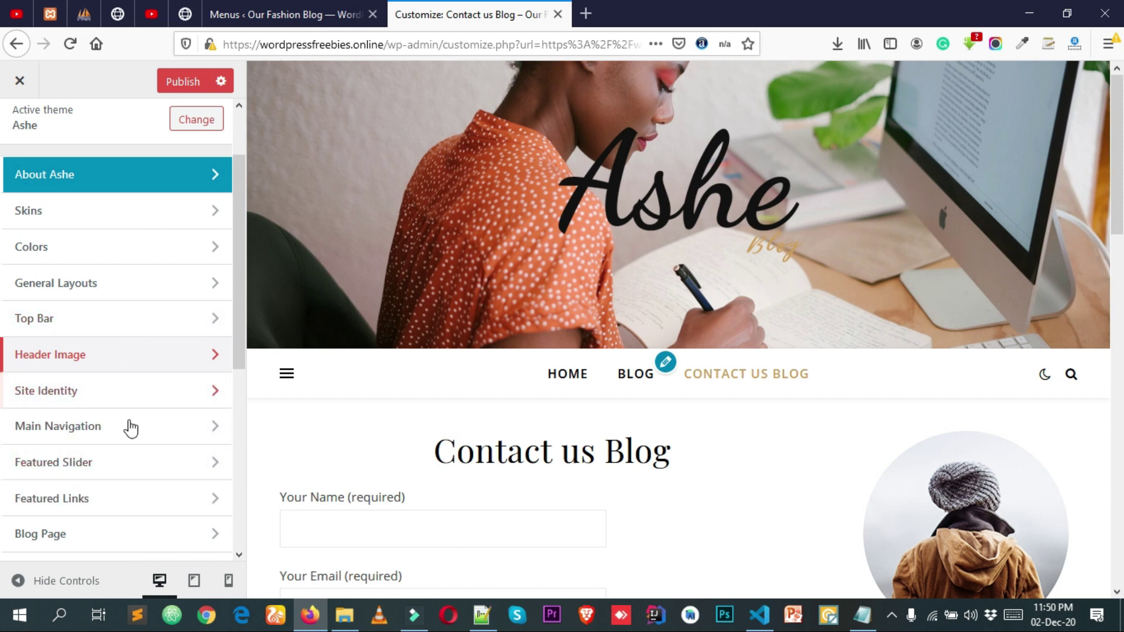
pyautogui.click(75, 363)
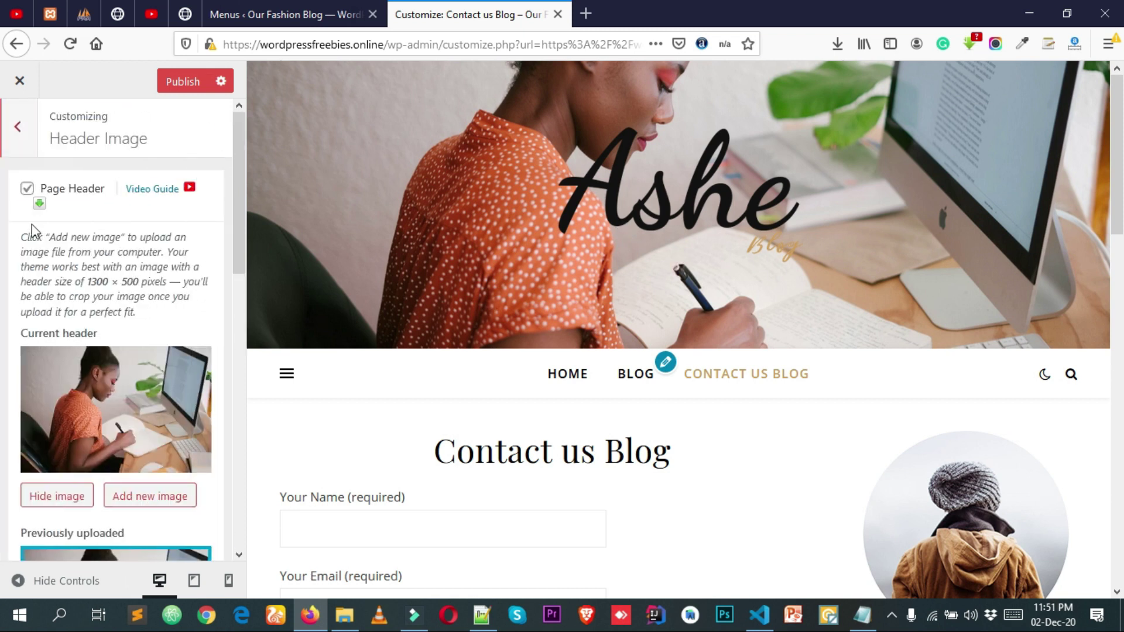
# - Switch the Page Header off and back on, then return to the main Customizer panel
pyautogui.click(26, 190)
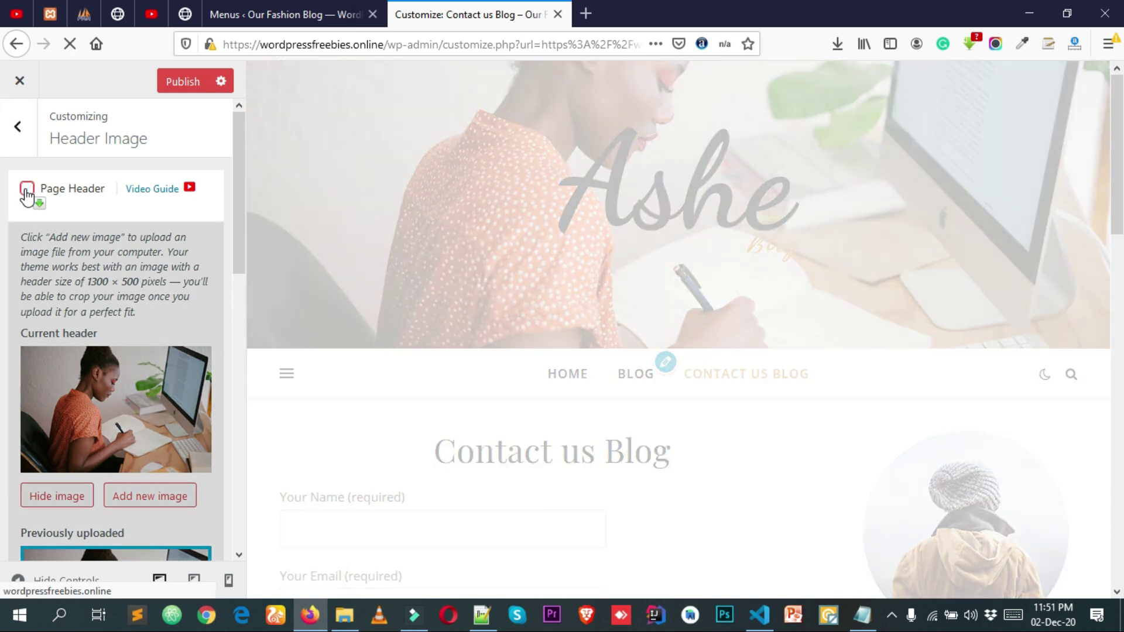
pyautogui.scroll(-5, 63, 364)
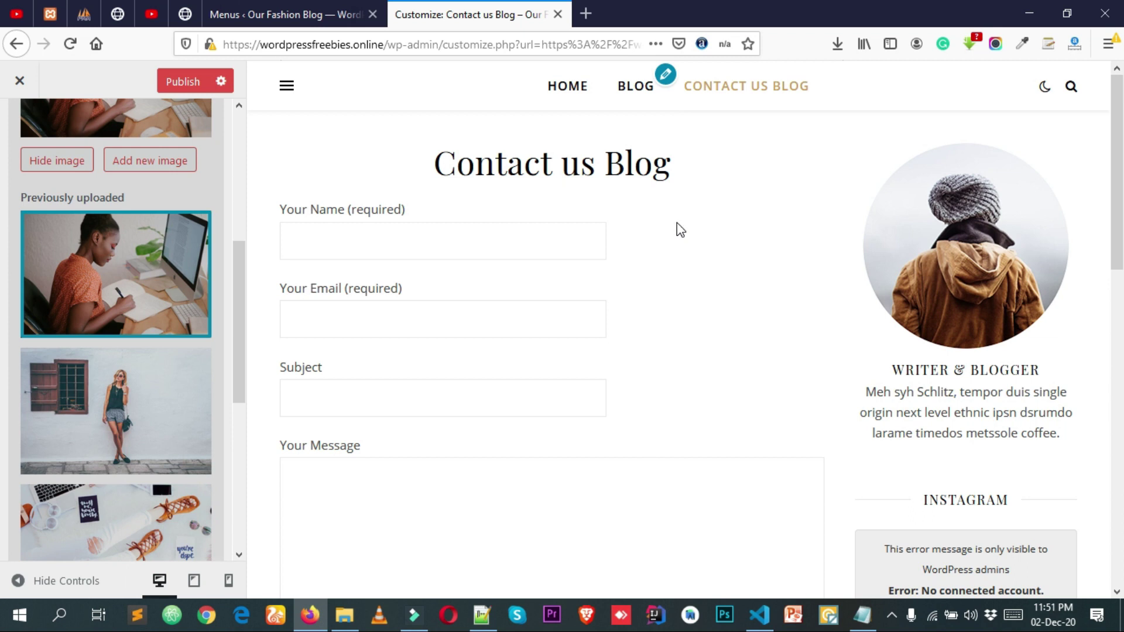
pyautogui.scroll(-6, 579, 270)
pyautogui.scroll(7, 506, 304)
pyautogui.scroll(6, 17, 278)
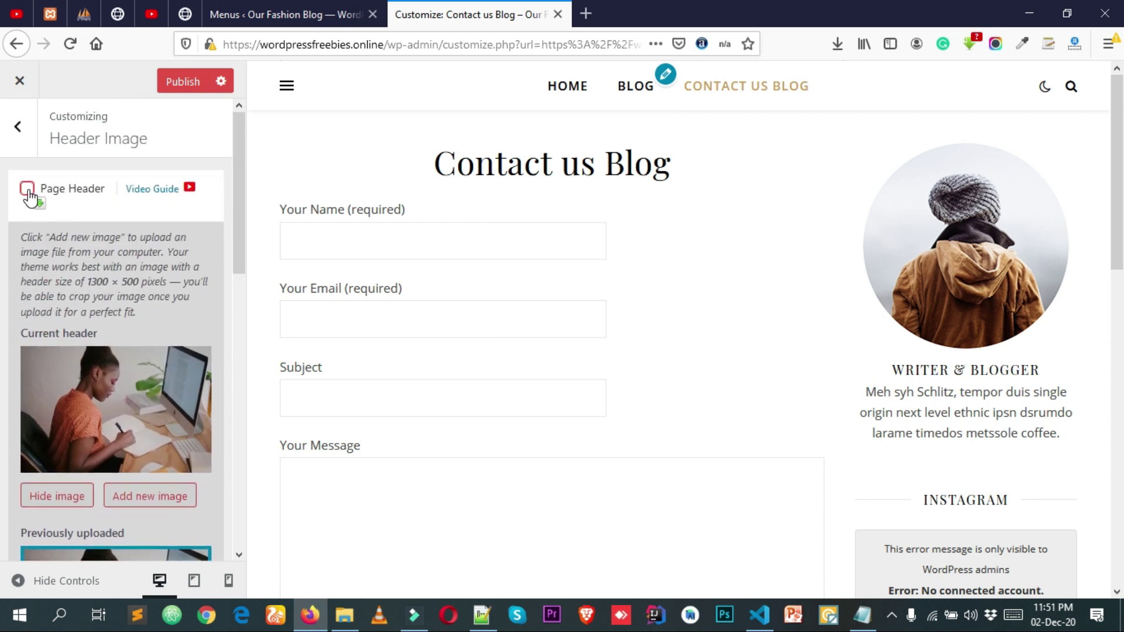
pyautogui.click(33, 188)
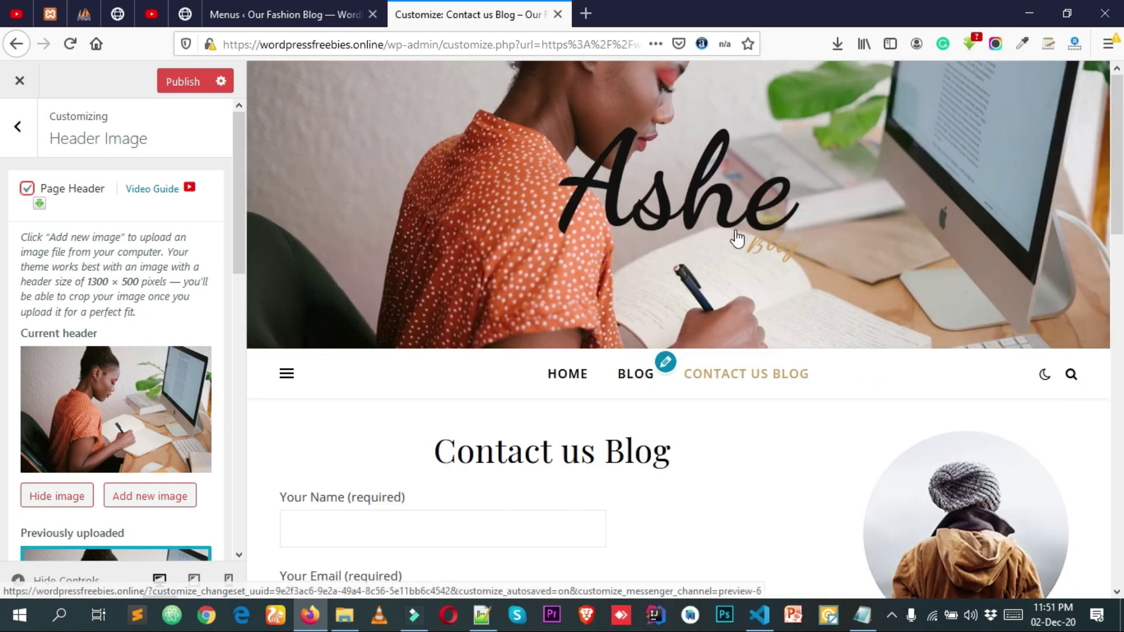
pyautogui.click(19, 129)
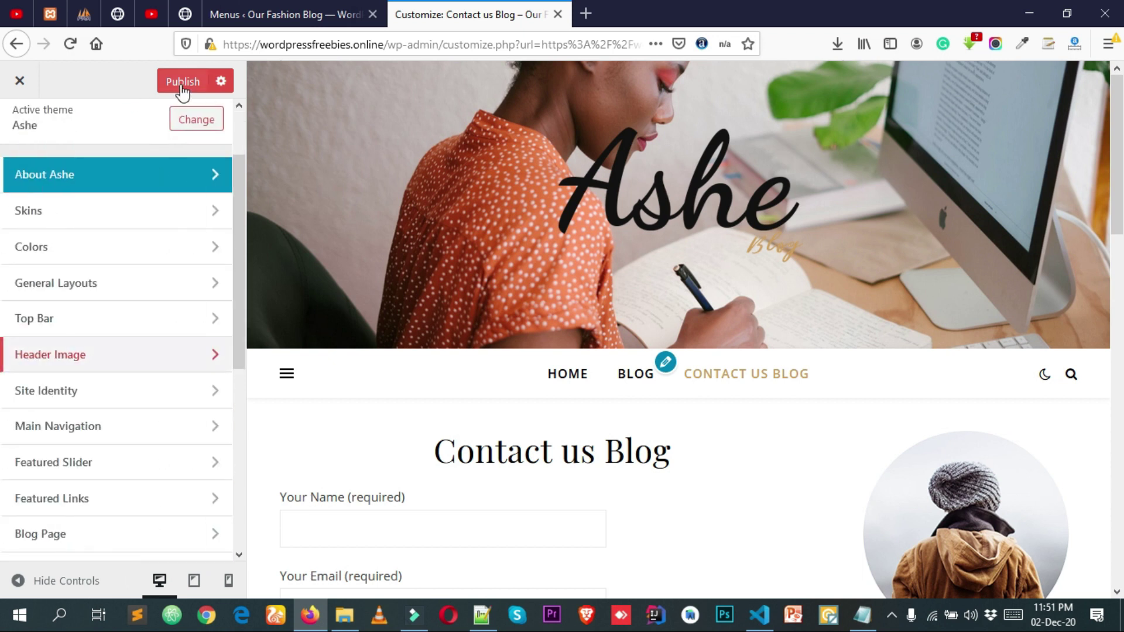
pyautogui.click(104, 114)
# - Publish the header changes to the live site
pyautogui.click(24, 140)
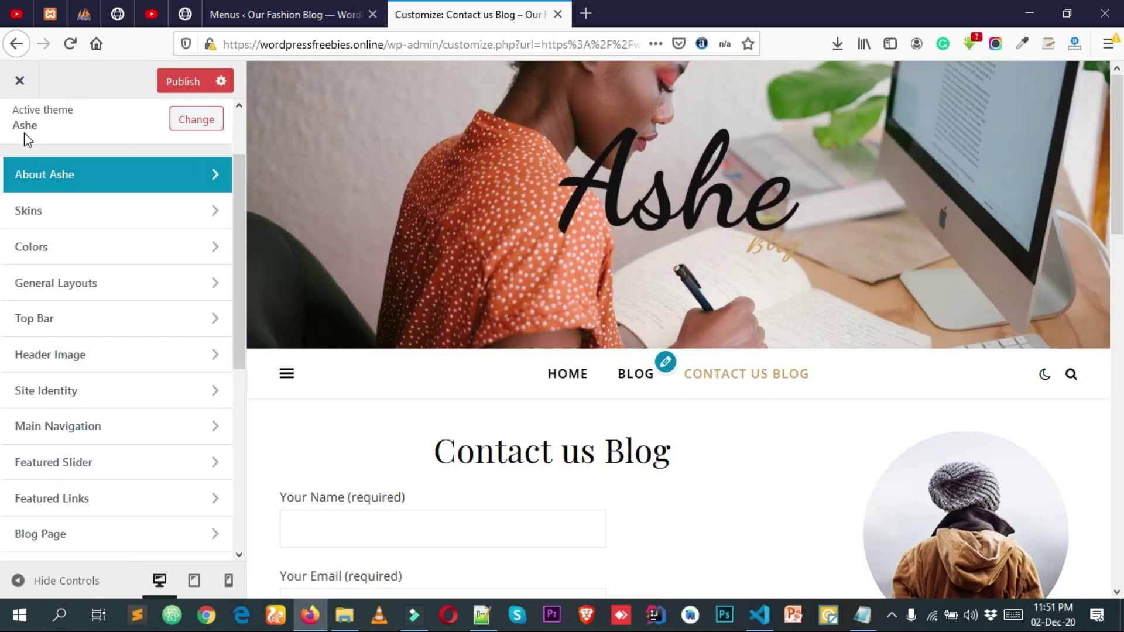
pyautogui.click(172, 88)
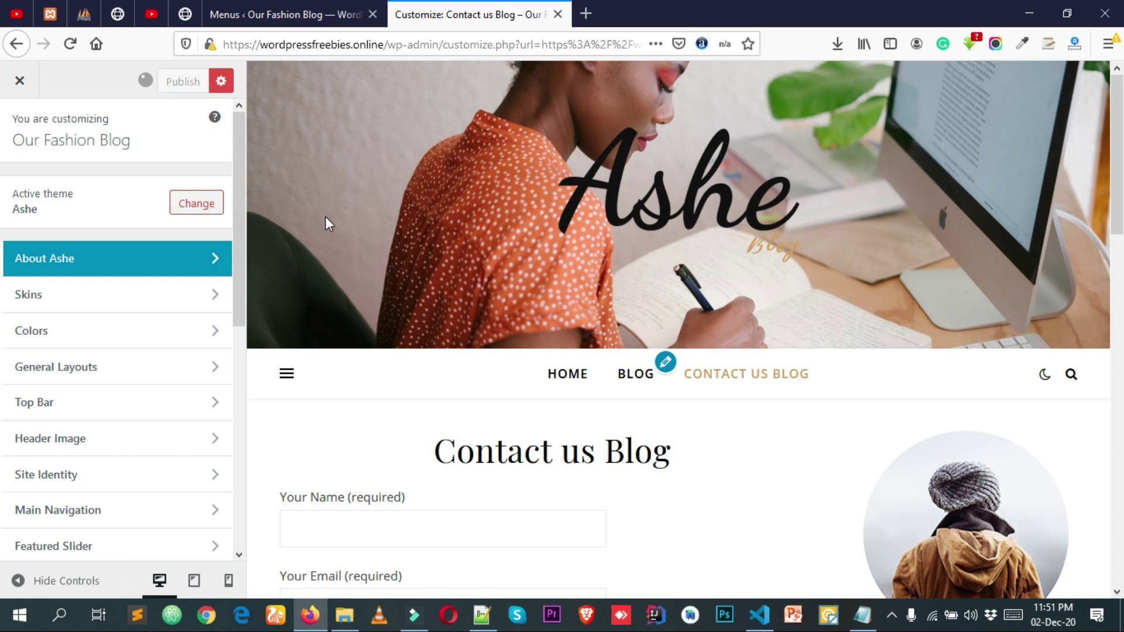
pyautogui.scroll(-2, 325, 216)
pyautogui.scroll(-4, 351, 240)
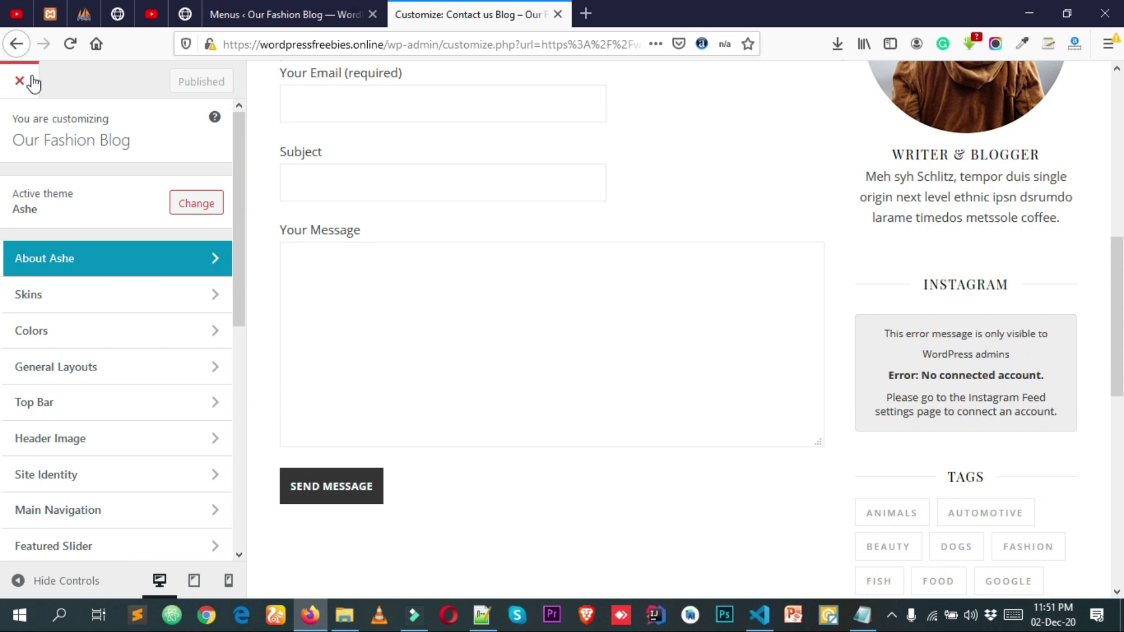
# - Close the Customizer, open the blog's HOME page and scroll down to the footer
pyautogui.click(32, 77)
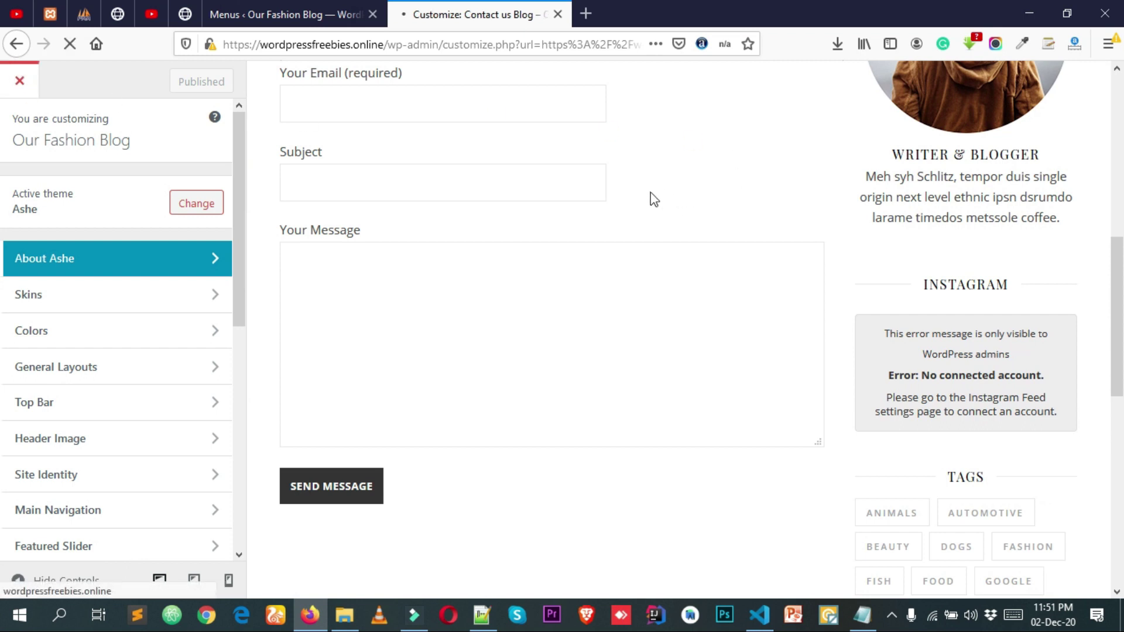
pyautogui.scroll(-5, 484, 281)
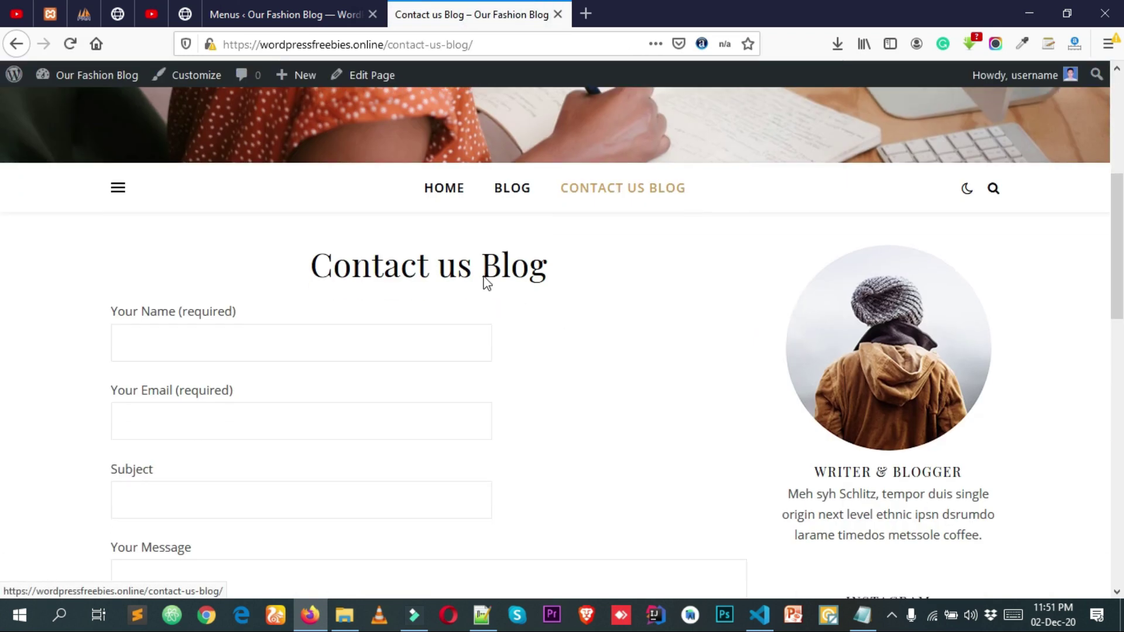
pyautogui.click(454, 192)
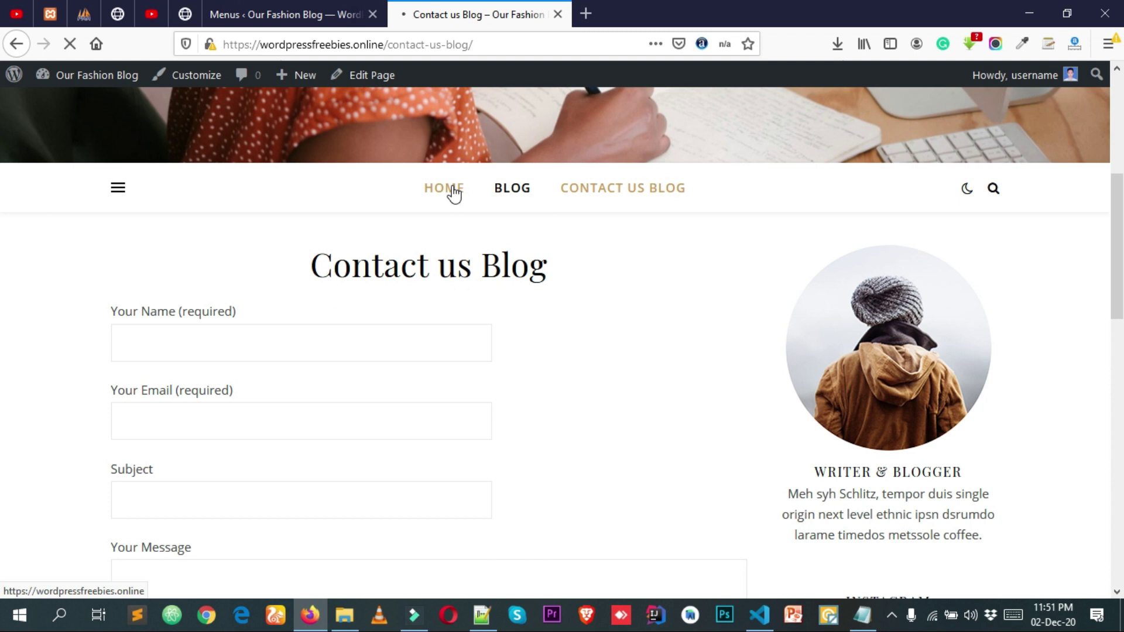
pyautogui.scroll(-10, 549, 241)
pyautogui.scroll(-20, 634, 269)
pyautogui.scroll(-20, 572, 287)
pyautogui.scroll(-20, 468, 363)
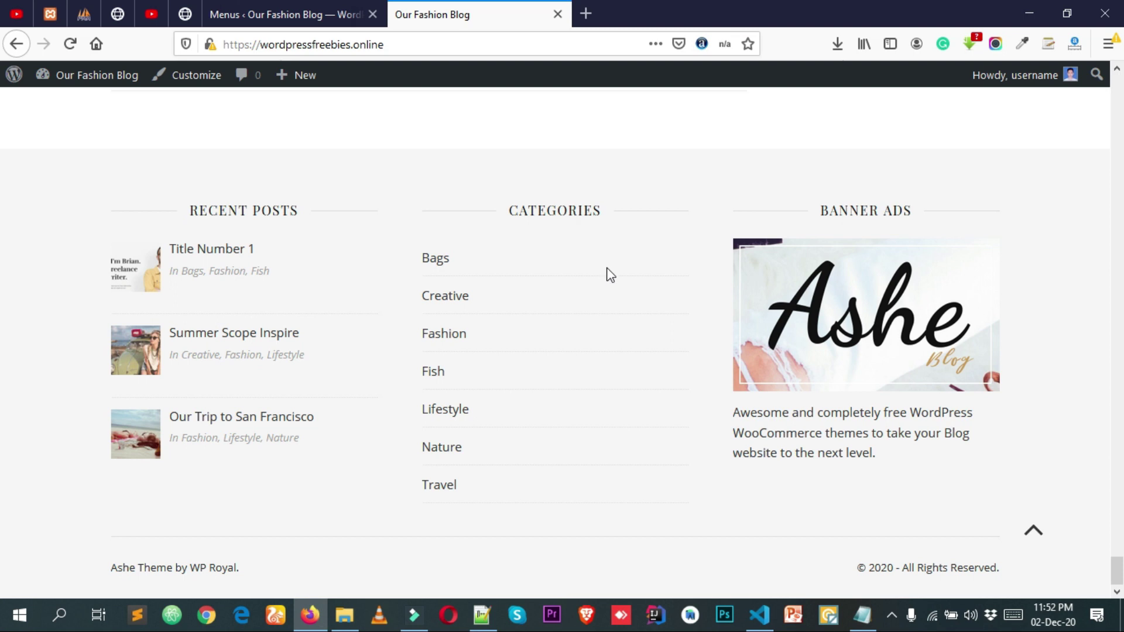
pyautogui.scroll(3, 703, 350)
# - Open Appearance > Widgets, expand Footer Widgets, and compare them with the live blog footer
pyautogui.click(328, 14)
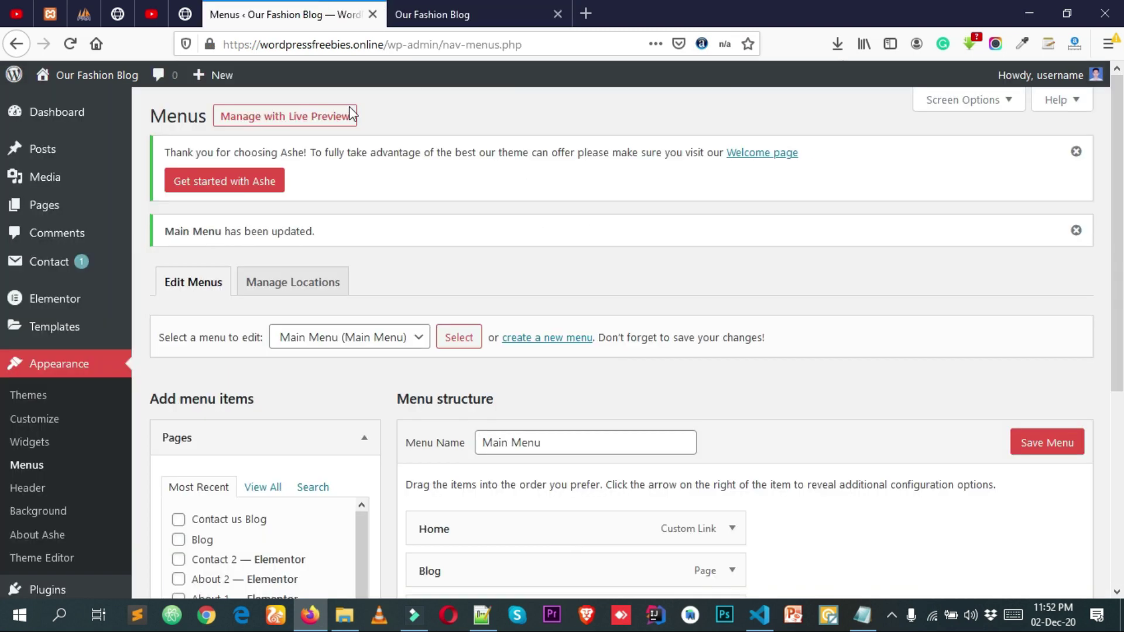
pyautogui.scroll(-2, 402, 287)
pyautogui.scroll(-1, 402, 286)
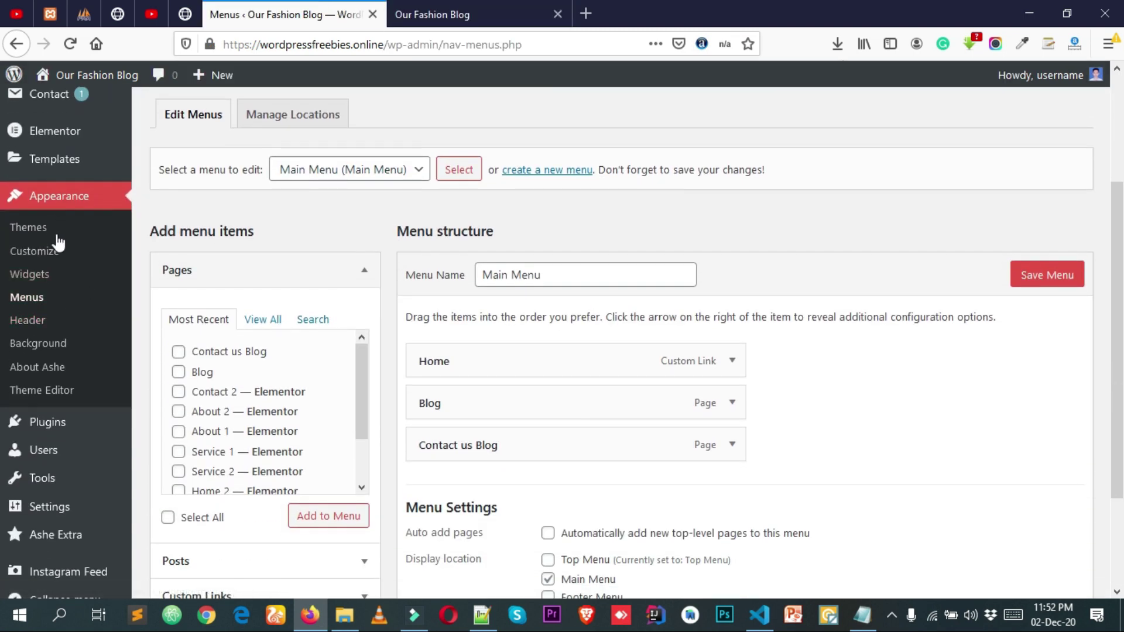
pyautogui.click(39, 283)
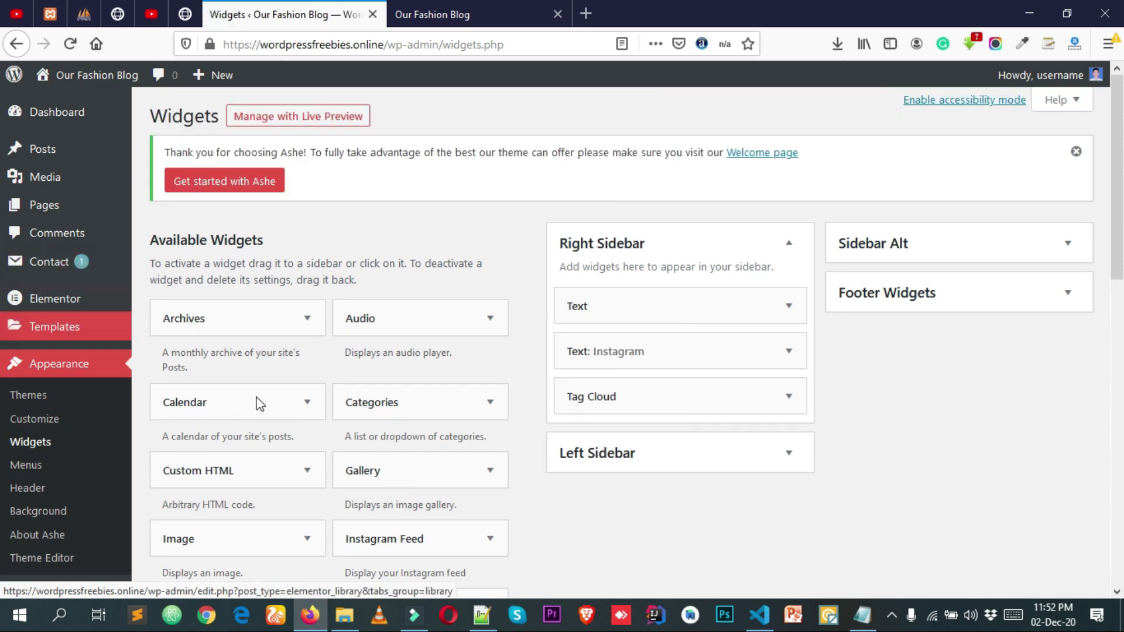
pyautogui.click(882, 299)
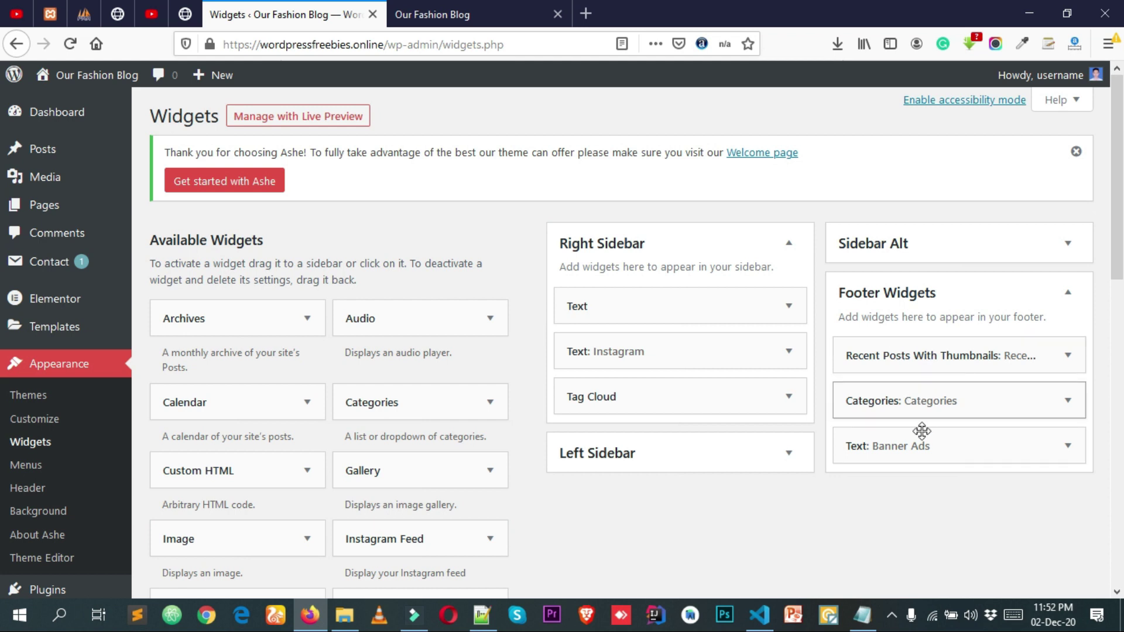
pyautogui.click(439, 17)
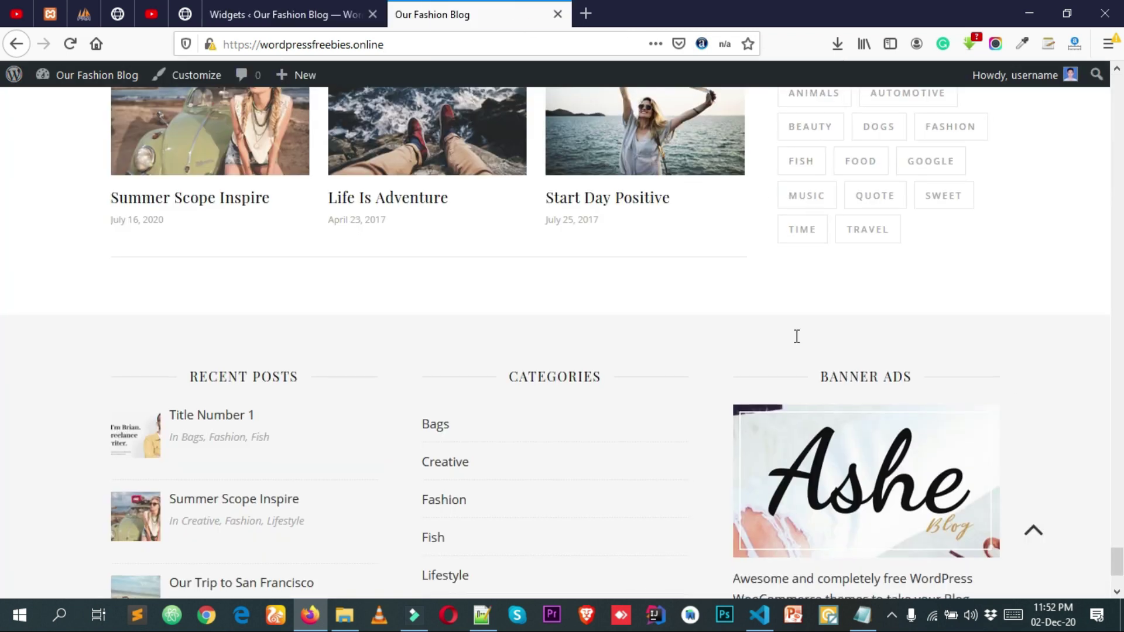
pyautogui.scroll(-3, 796, 336)
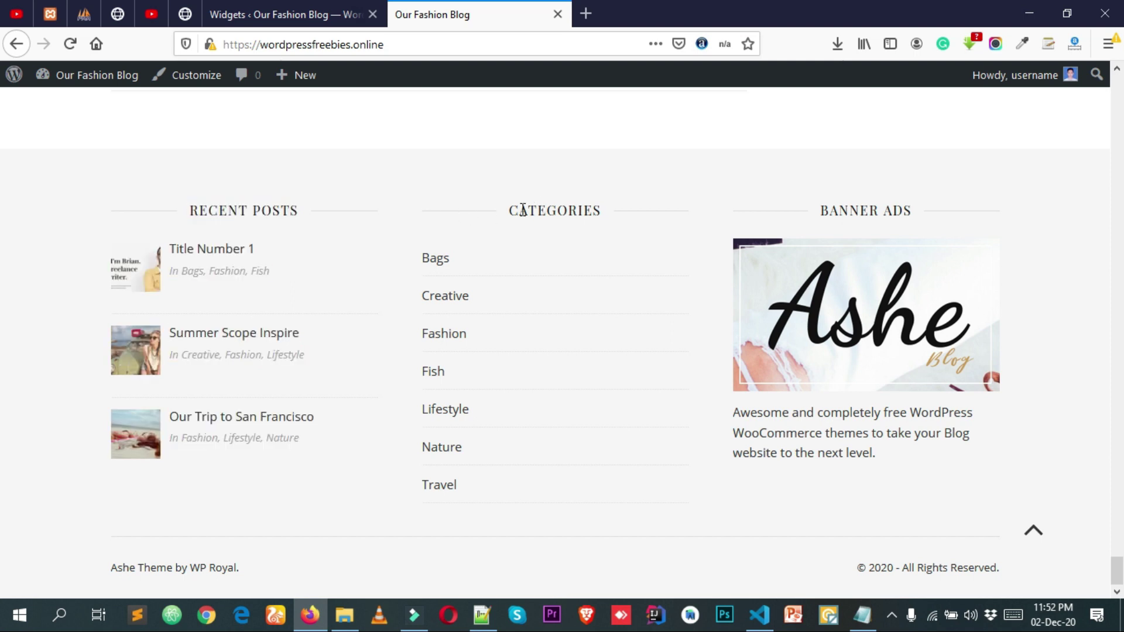
pyautogui.click(340, 14)
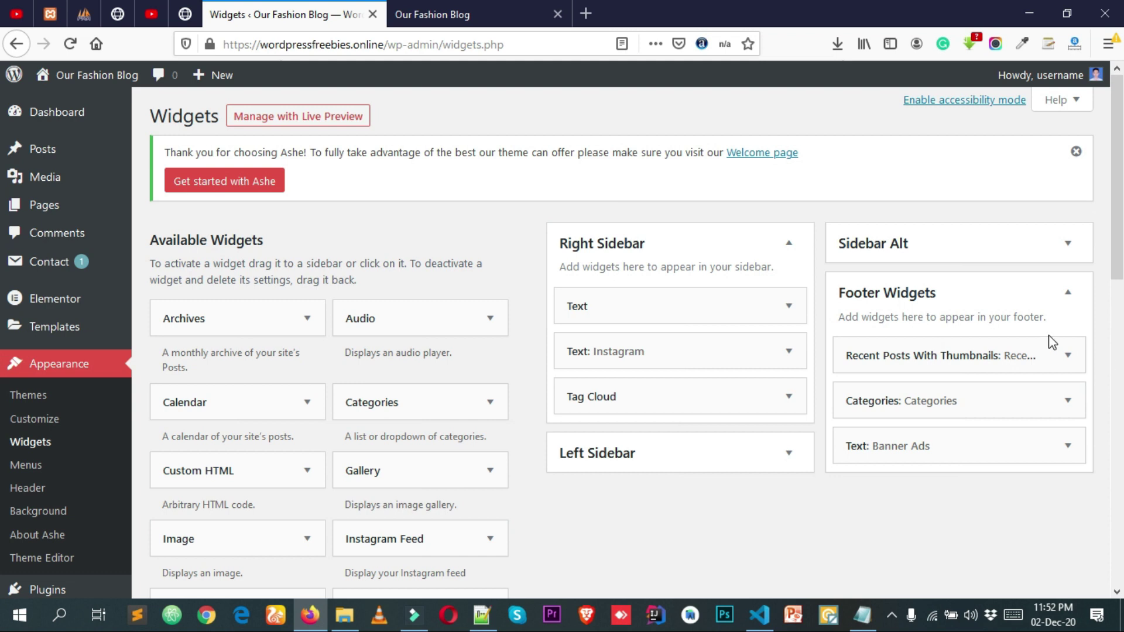
# - Expand the Recent Posts With Thumbnails widget and inspect its title
pyautogui.click(1067, 355)
pyautogui.click(961, 451)
pyautogui.moveTo(919, 449); pyautogui.dragTo(869, 450)
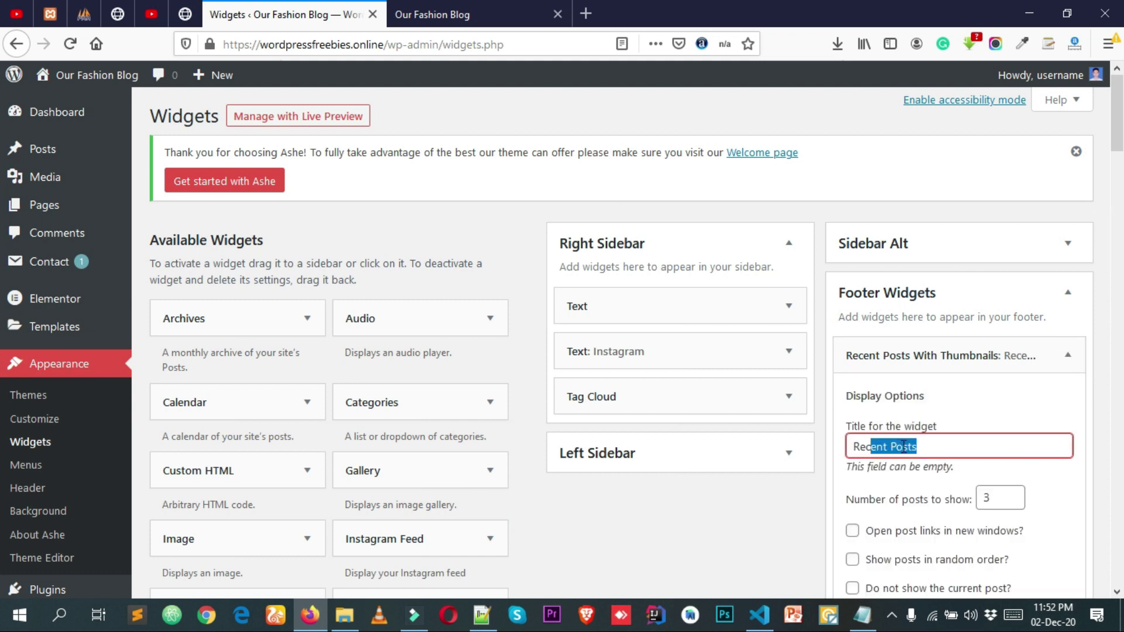
pyautogui.scroll(-10, 957, 412)
pyautogui.scroll(-12, 958, 412)
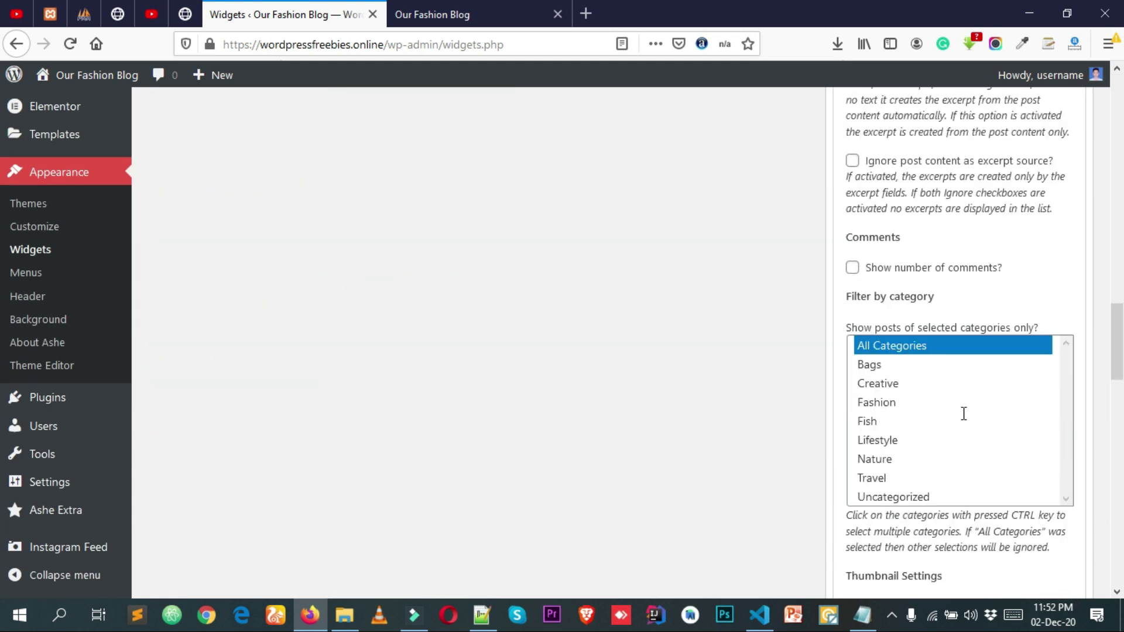
pyautogui.scroll(-15, 855, 381)
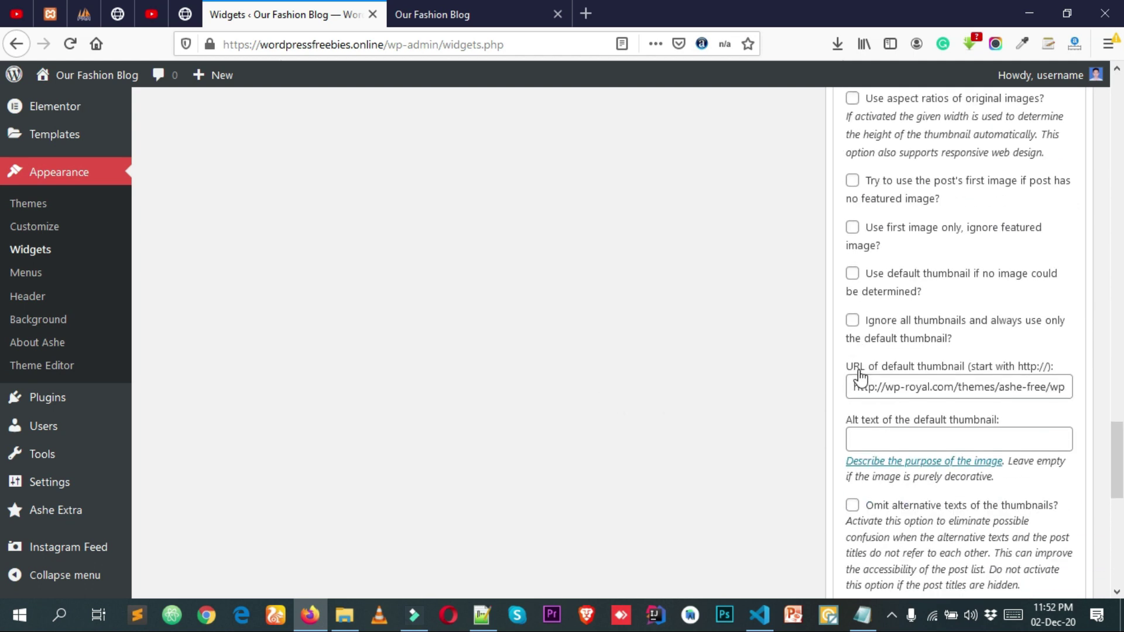
# - Expand the Categories and Text: Banner Ads widgets to review their settings
pyautogui.click(983, 482)
pyautogui.click(954, 472)
pyautogui.click(1001, 477)
pyautogui.scroll(-4, 939, 440)
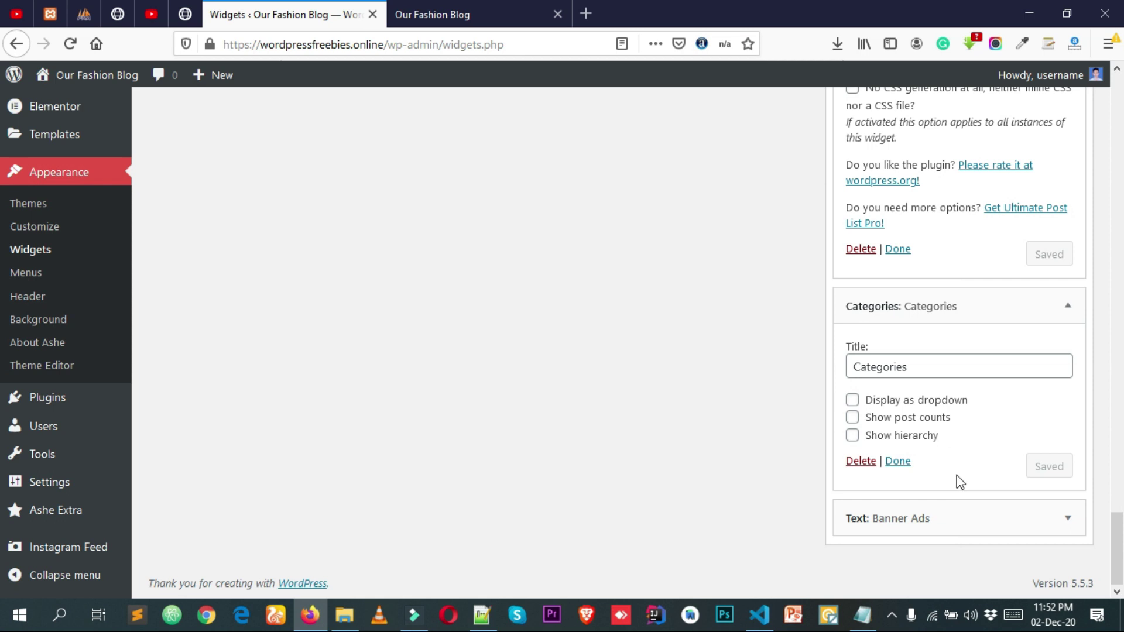
pyautogui.click(936, 518)
pyautogui.scroll(-5, 837, 410)
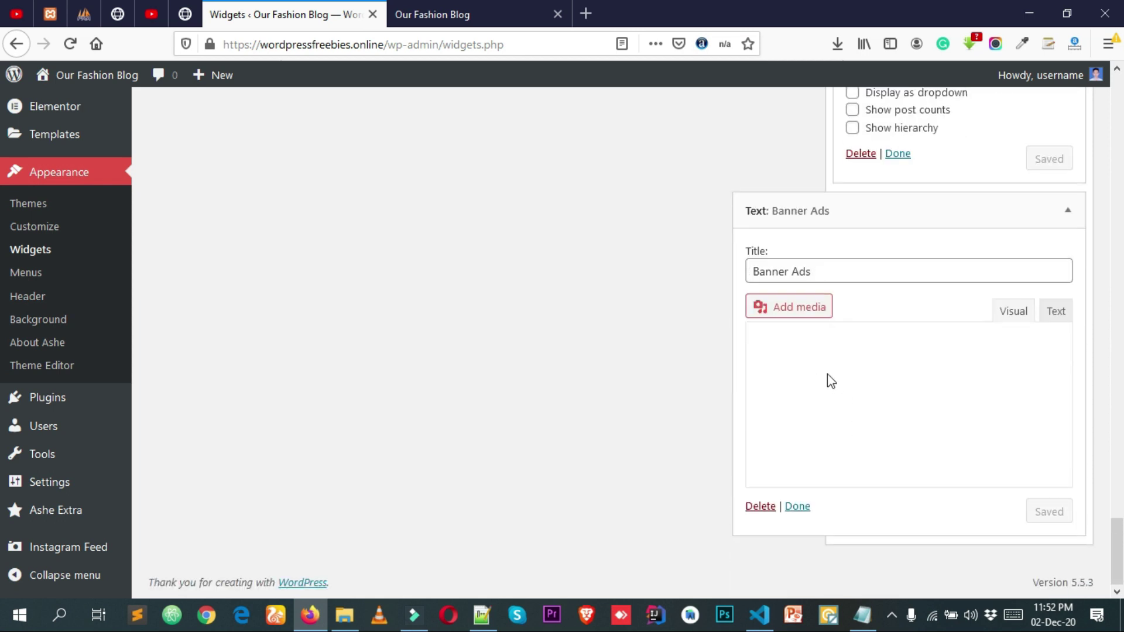
pyautogui.click(445, 14)
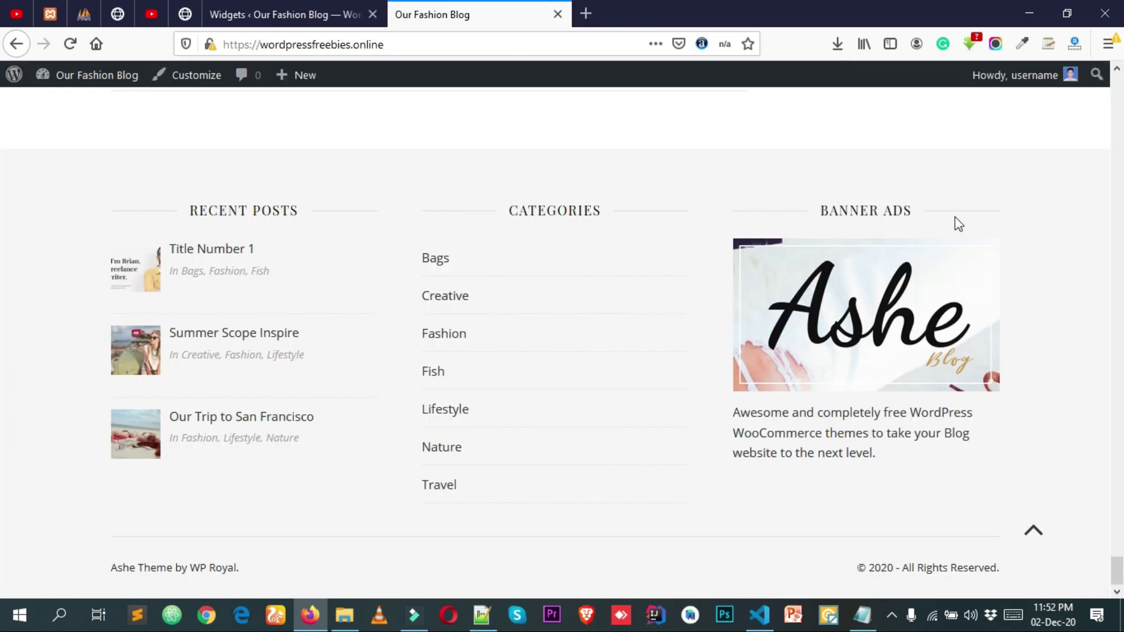
# - Retitle the footer text widget from Banner Ads to Adsense Ads
pyautogui.tripleClick(861, 216)
pyautogui.click(788, 195)
pyautogui.click(321, 8)
pyautogui.moveTo(848, 271); pyautogui.dragTo(638, 295)
pyautogui.write('Ads')
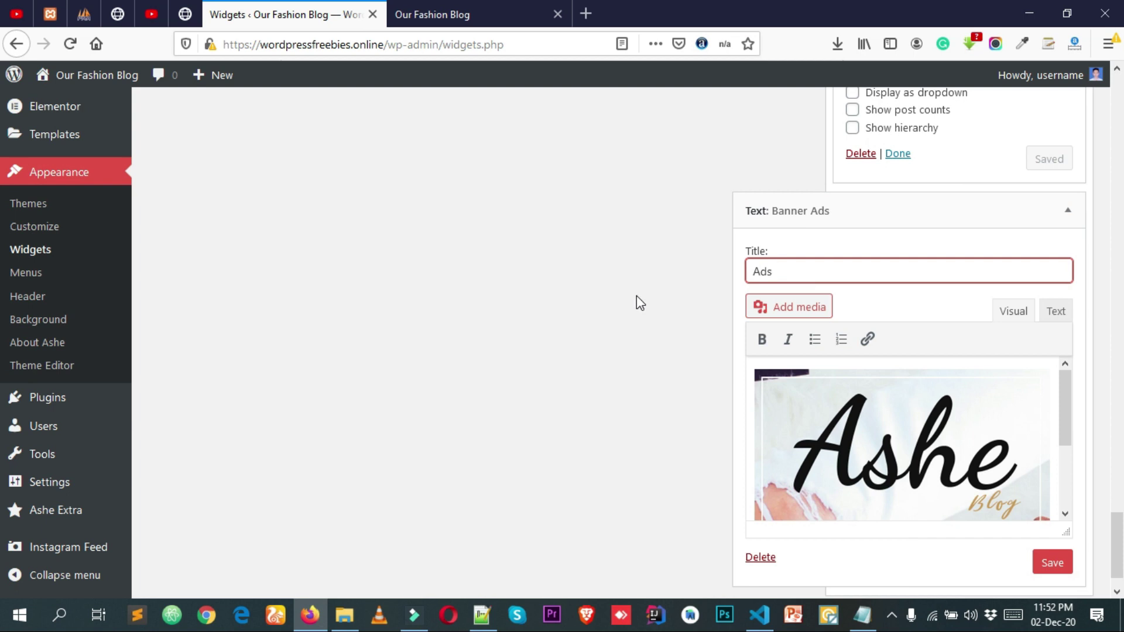
pyautogui.press('BackSpace')
pyautogui.write('sense Ads')
# - Replace the Ashe banner image with the freelance copywriter image and save the widget
pyautogui.scroll(-3, 995, 386)
pyautogui.click(937, 418)
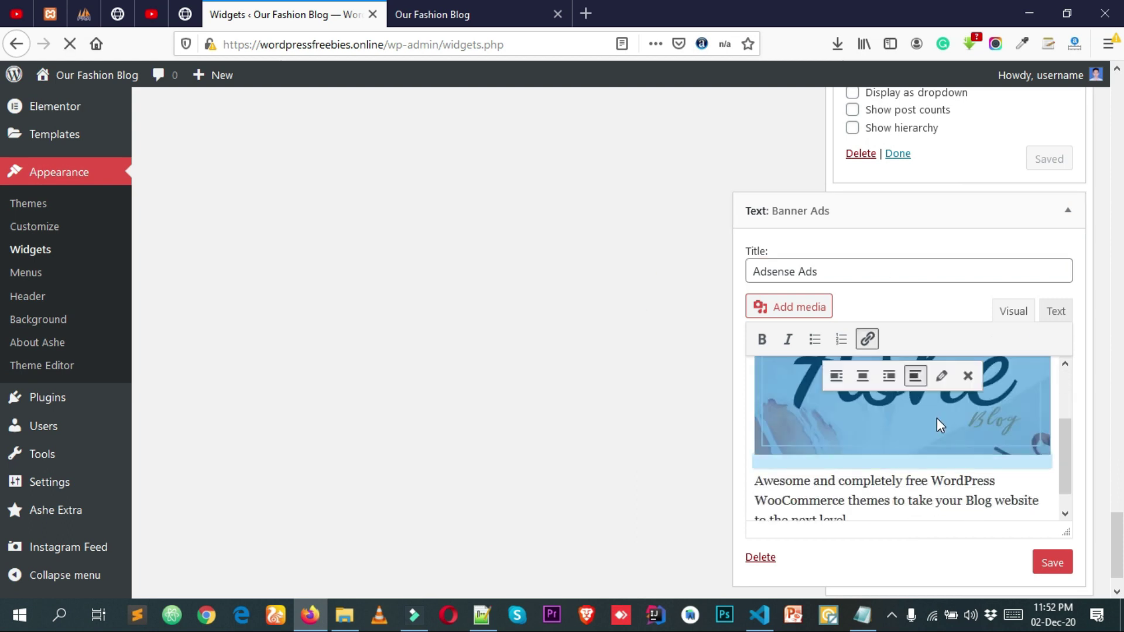
pyautogui.scroll(3, 921, 417)
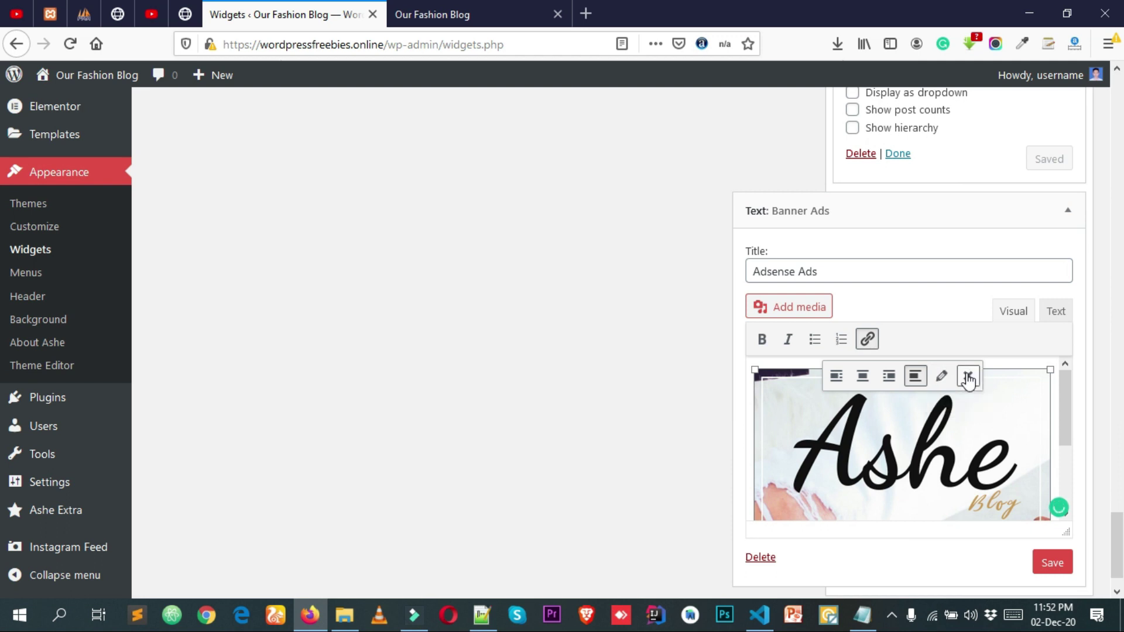
pyautogui.click(967, 378)
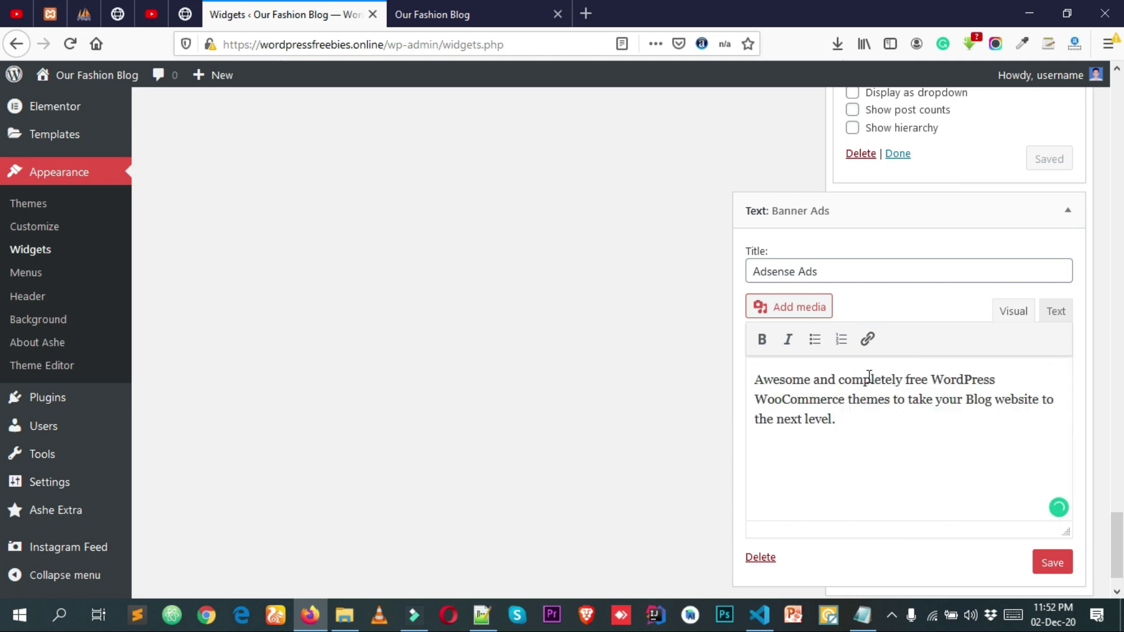
pyautogui.click(799, 309)
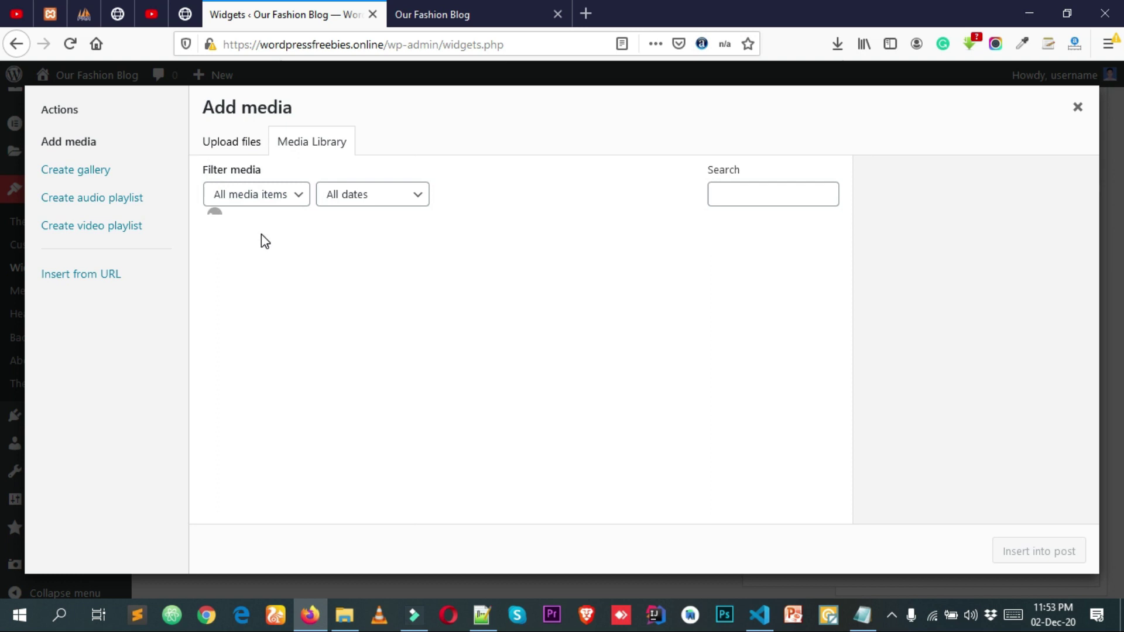
pyautogui.click(395, 284)
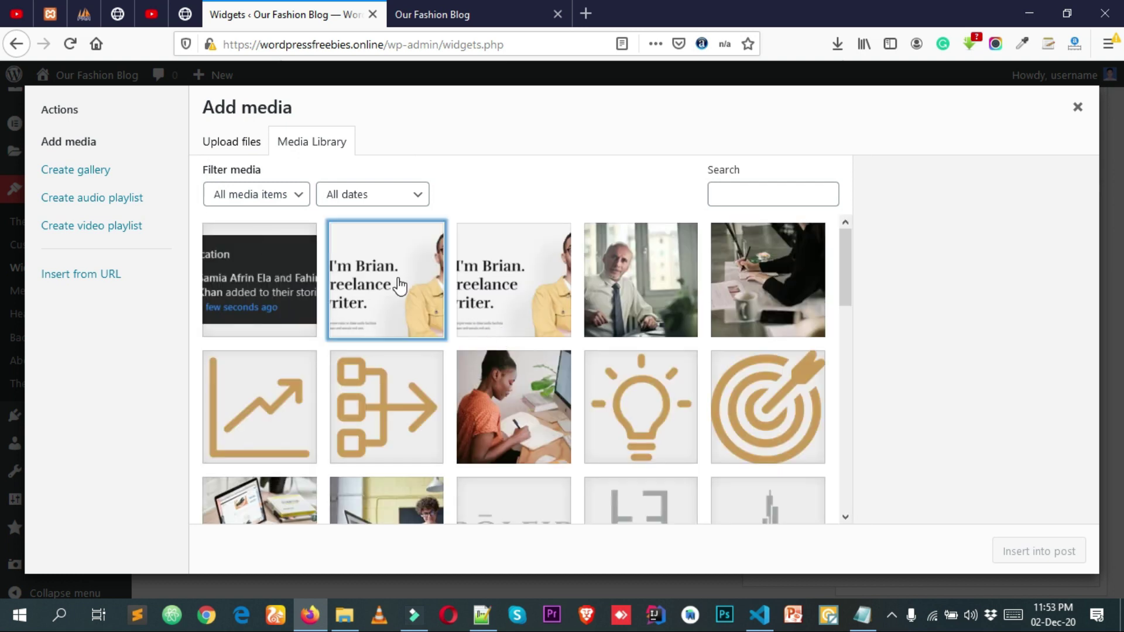
pyautogui.click(1038, 551)
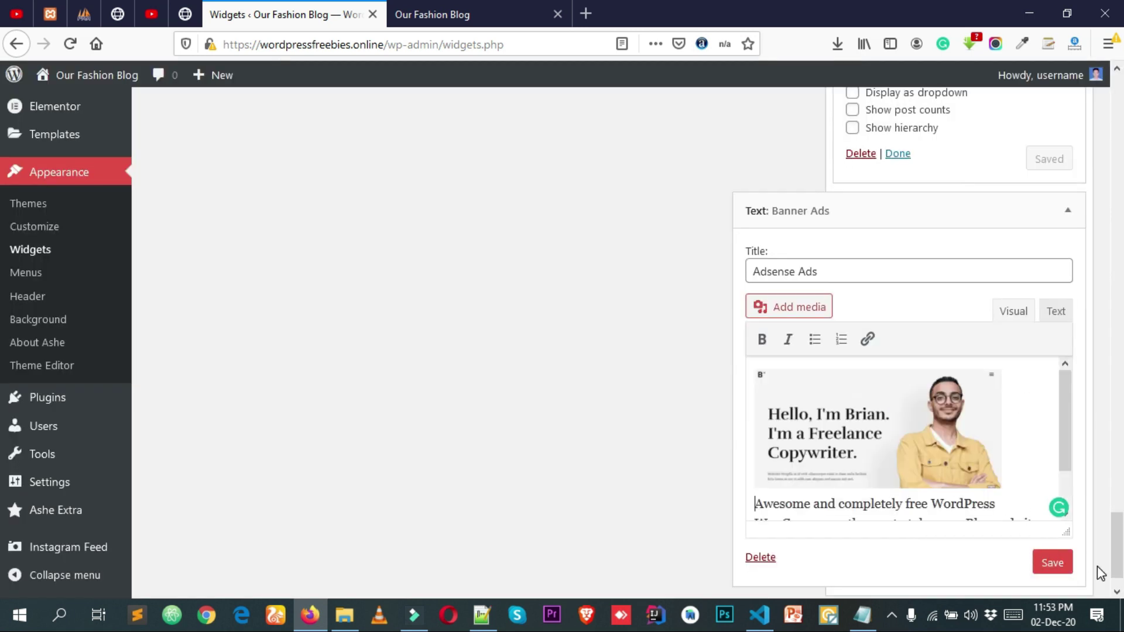
pyautogui.click(1049, 565)
# - Reload the live blog and check the updated ad paragraph in the footer
pyautogui.click(457, 11)
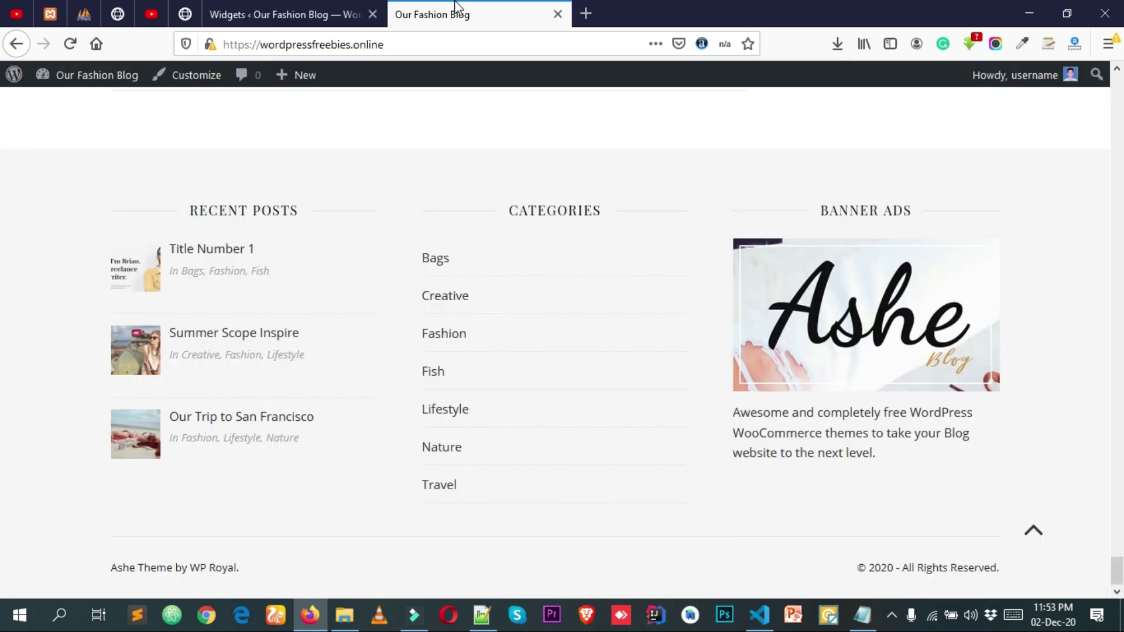
pyautogui.rightClick(450, 114)
pyautogui.click(566, 126)
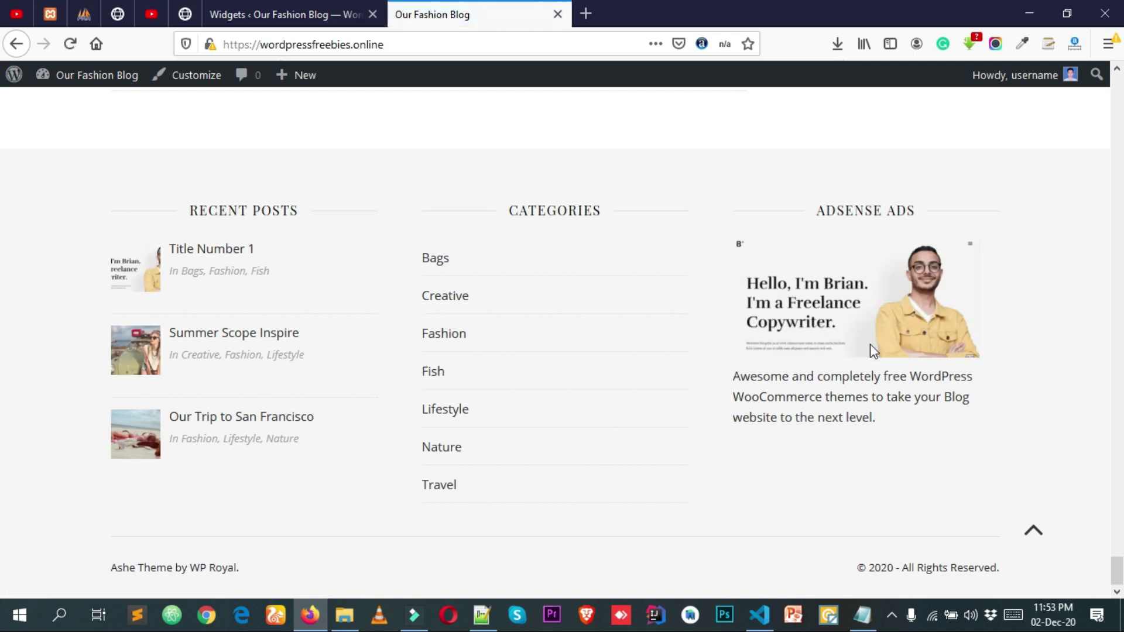
pyautogui.moveTo(922, 424); pyautogui.dragTo(733, 359)
pyautogui.click(881, 430)
pyautogui.moveTo(876, 418); pyautogui.dragTo(804, 417)
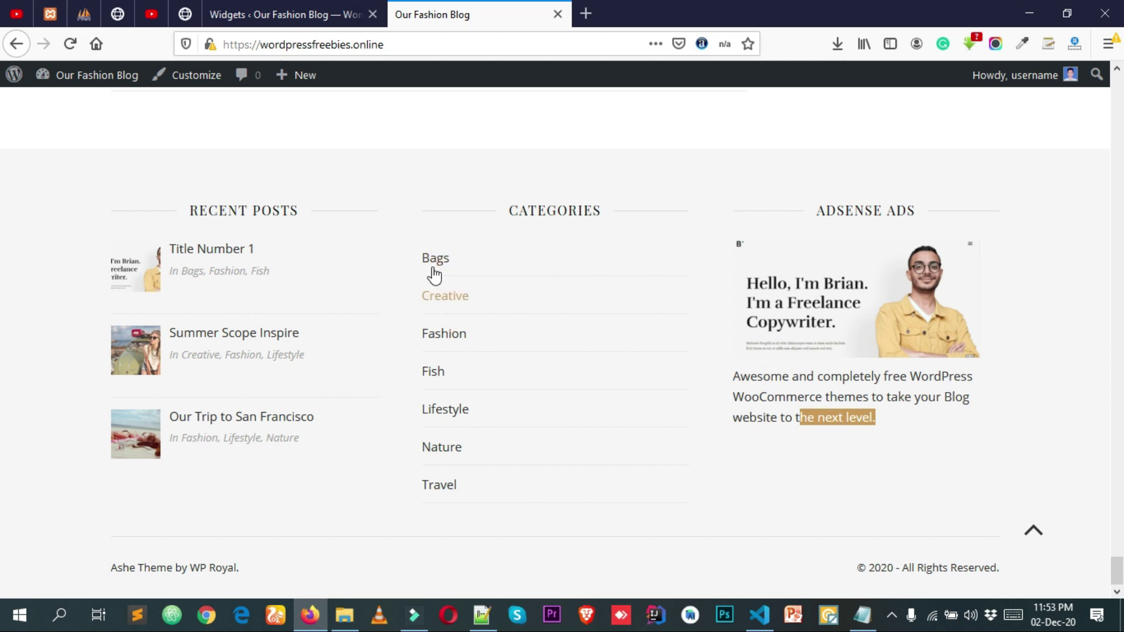
# - Back on the Widgets page, collapse the Adsense Ads and Categories widgets
pyautogui.click(309, 6)
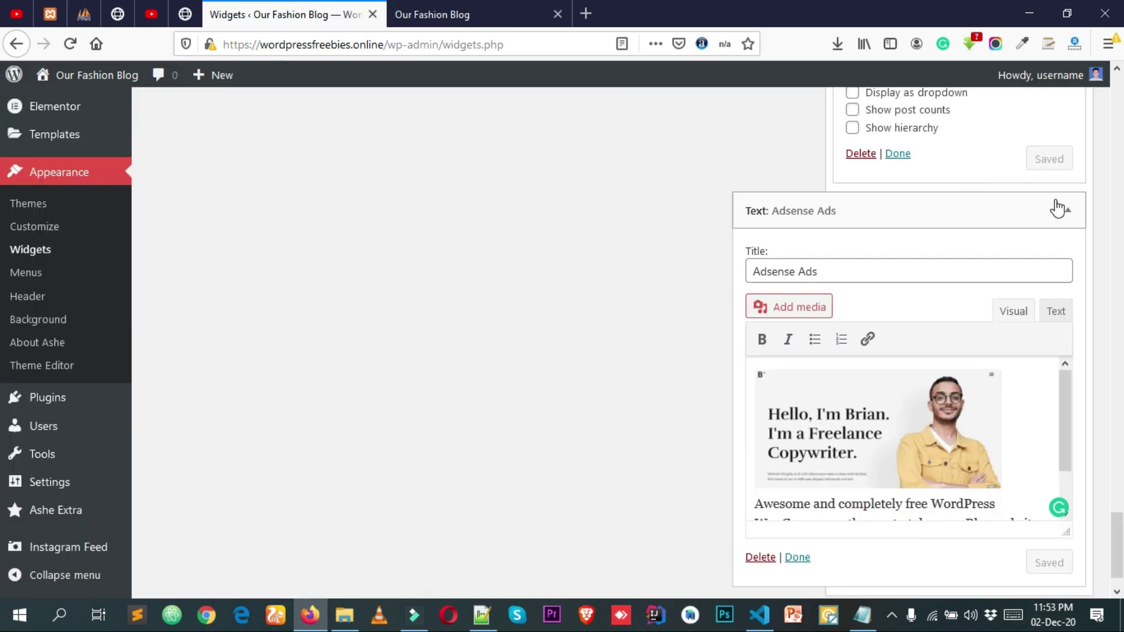
pyautogui.click(1066, 211)
pyautogui.moveTo(976, 364); pyautogui.dragTo(592, 351)
pyautogui.click(965, 367)
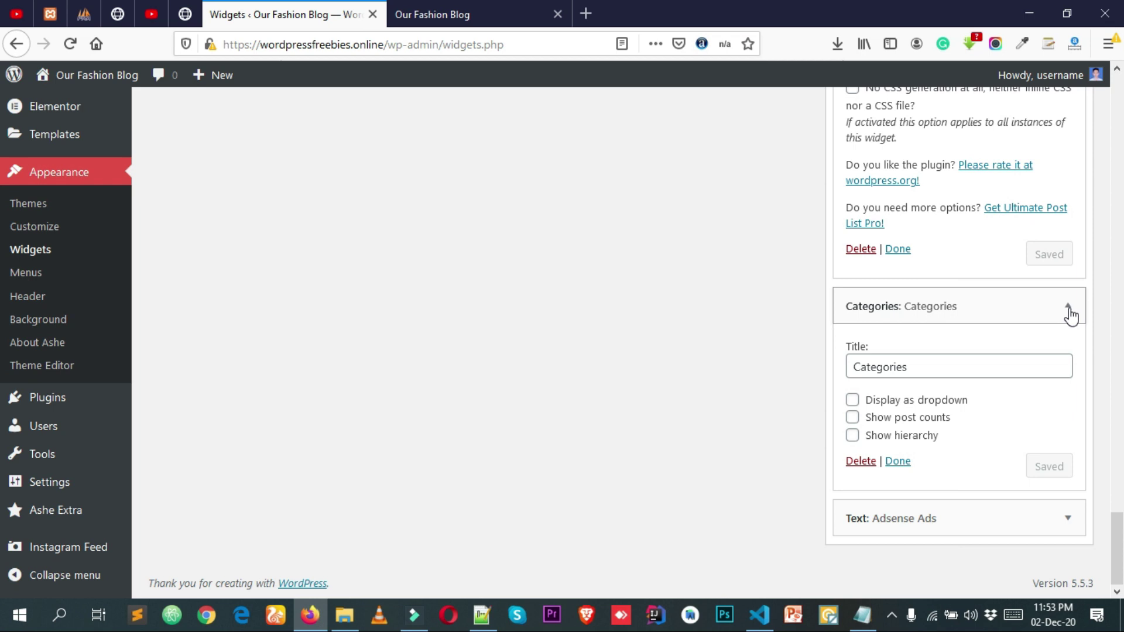
pyautogui.click(1069, 310)
pyautogui.scroll(15, 1049, 351)
pyautogui.scroll(15, 1048, 355)
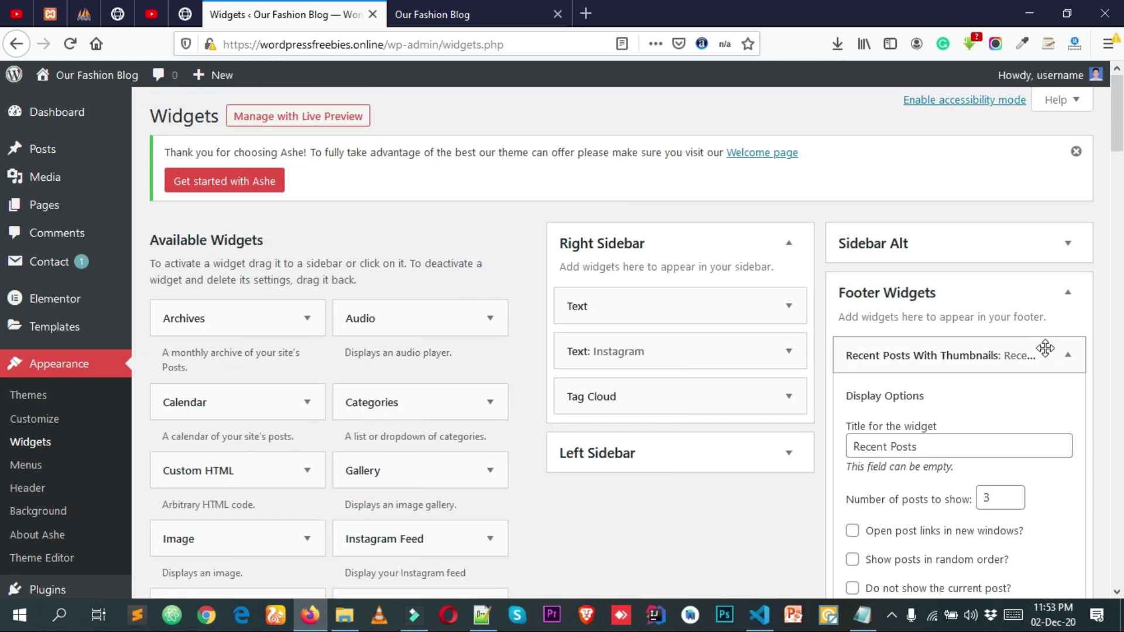
# - Collapse Recent Posts and Footer Widgets, then view the blog homepage from the top
pyautogui.click(1066, 356)
pyautogui.click(1067, 292)
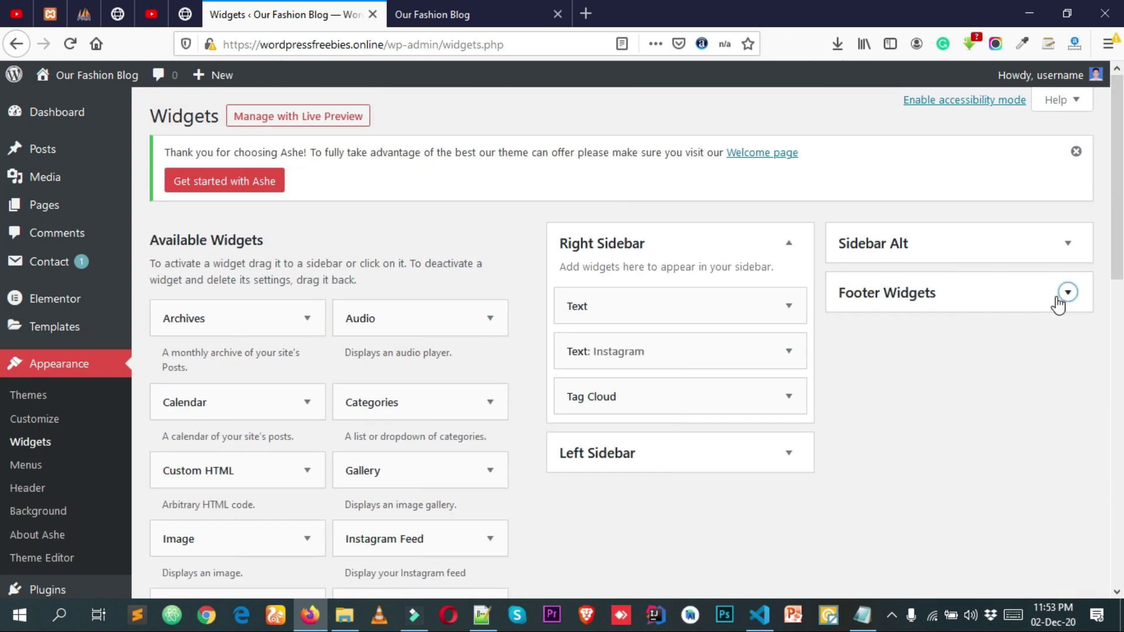
pyautogui.click(421, 17)
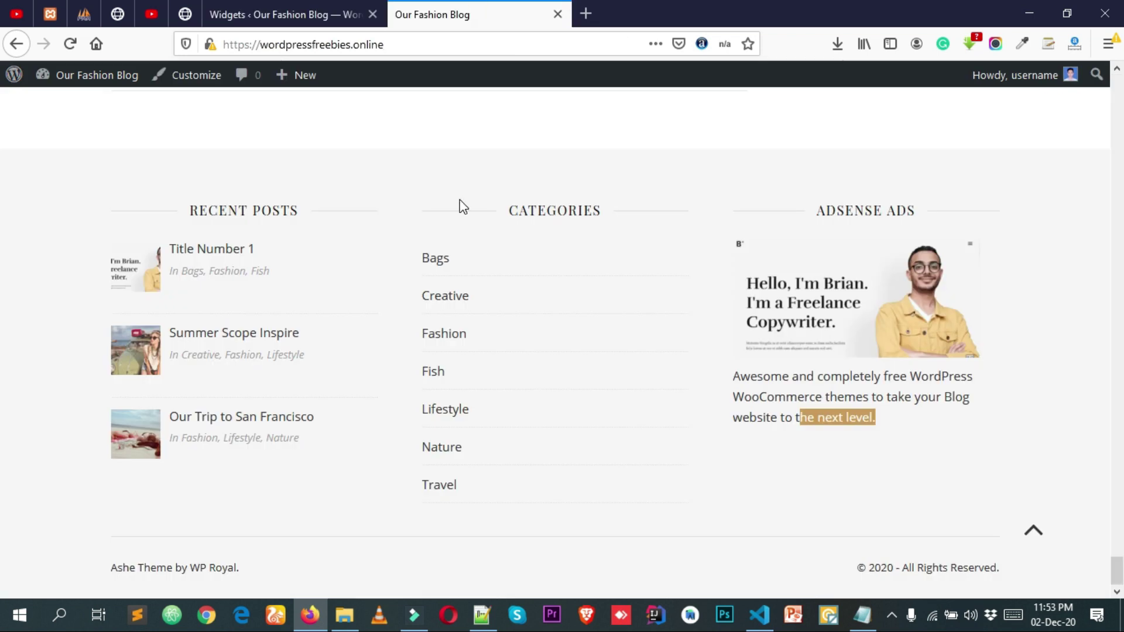
pyautogui.scroll(5, 644, 375)
pyautogui.click(1034, 532)
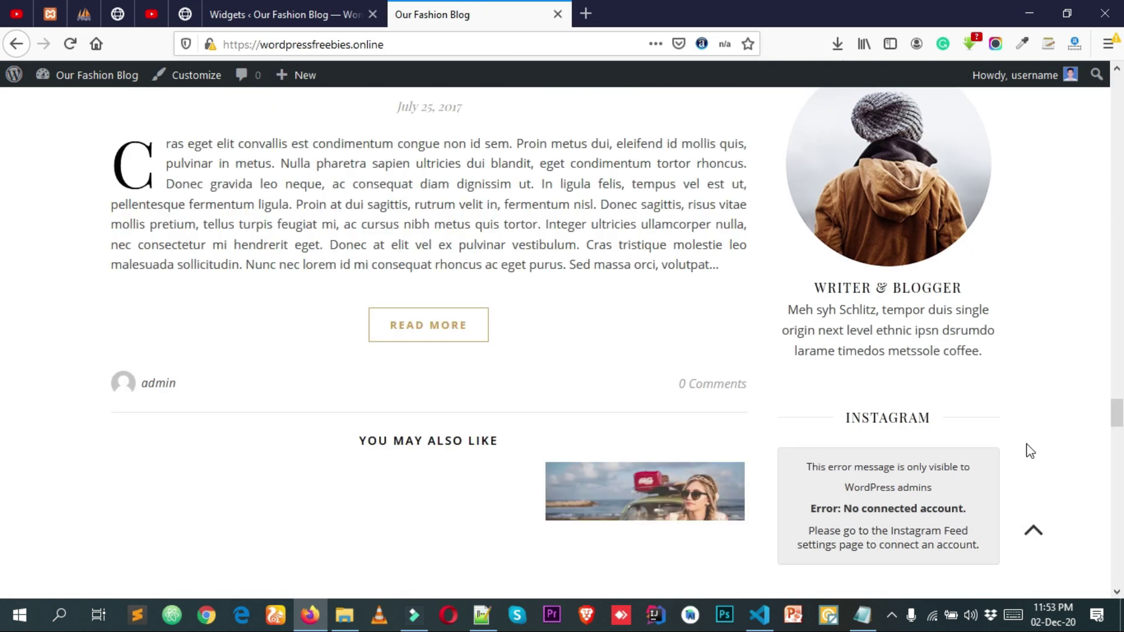
pyautogui.scroll(-3, 859, 363)
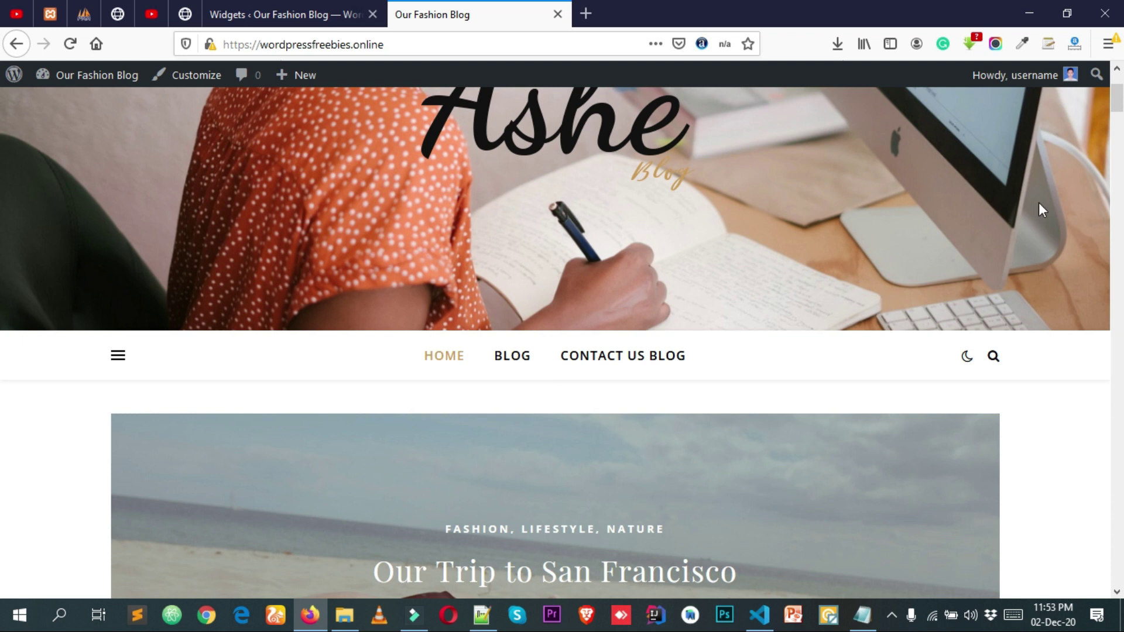
pyautogui.scroll(-5, 3, 115)
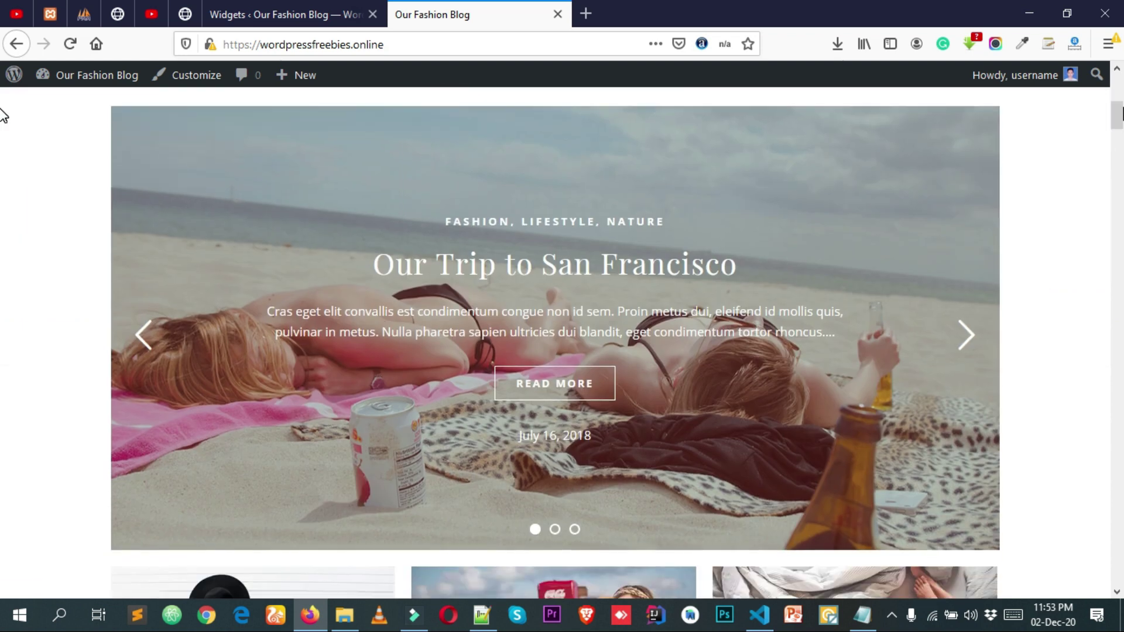
pyautogui.scroll(5, 1053, 184)
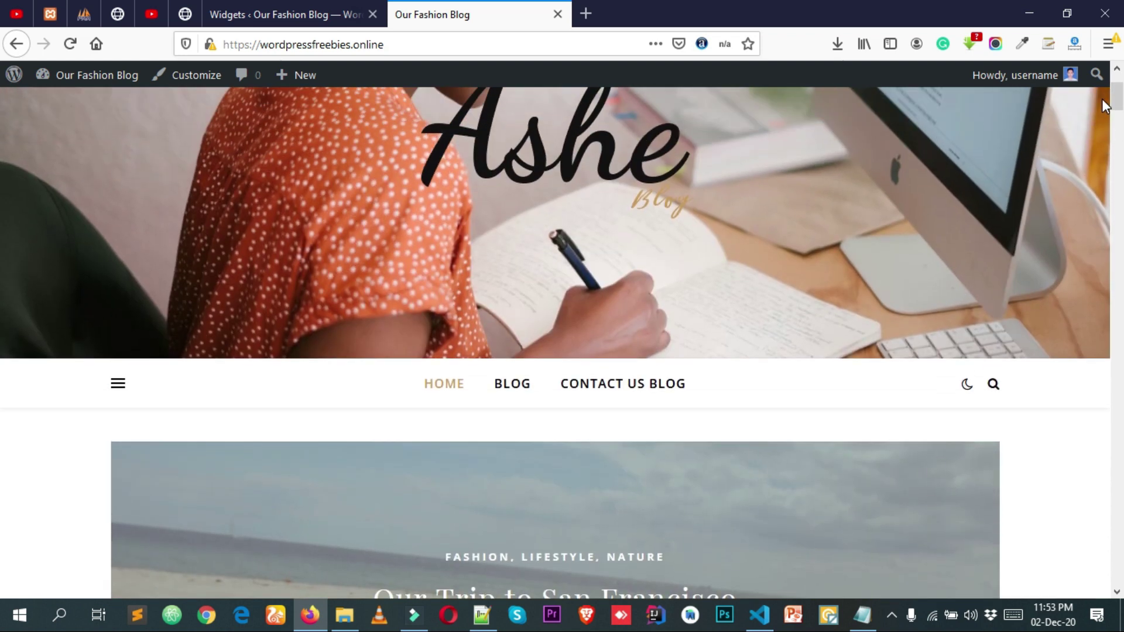
pyautogui.scroll(2, 3, 100)
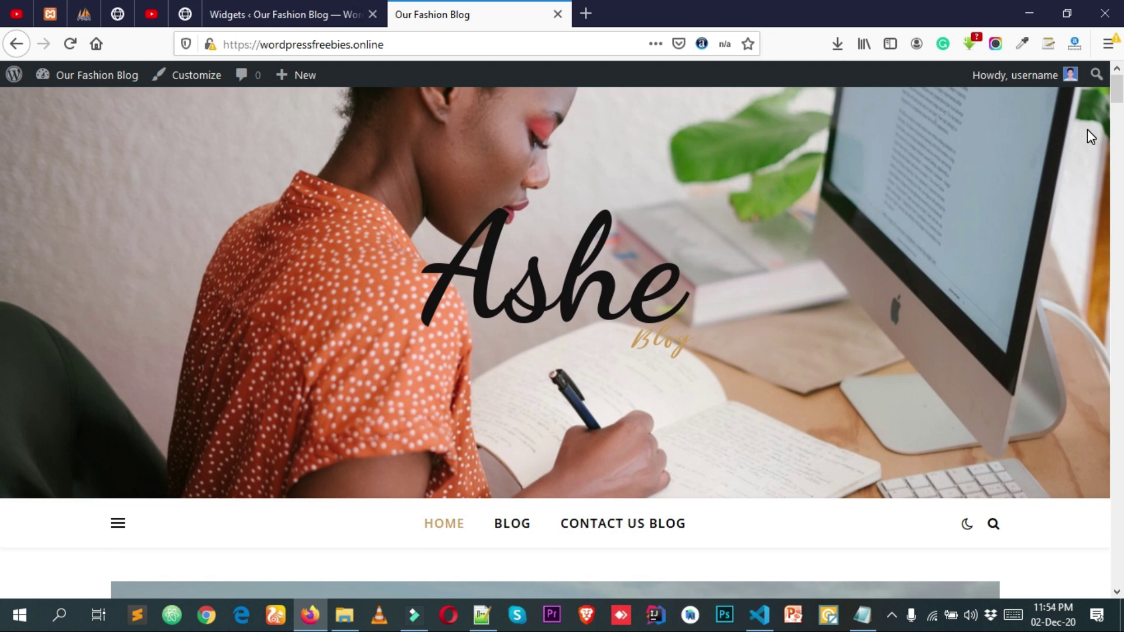